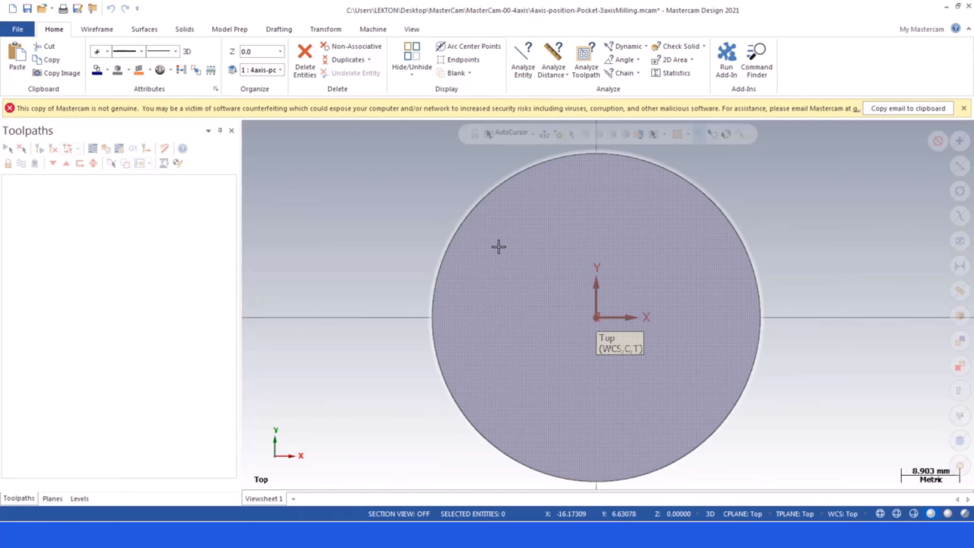
- Examine the cylindrical part with its side flat and hole in the isometric view
{"action": "scroll", "coordinate": [482, 232], "scroll_direction": "down", "scroll_amount": 6}
{"action": "middle_click_drag", "start_coordinate": [670, 293], "coordinate": [568, 265]}
{"action": "right_click", "coordinate": [370, 243]}
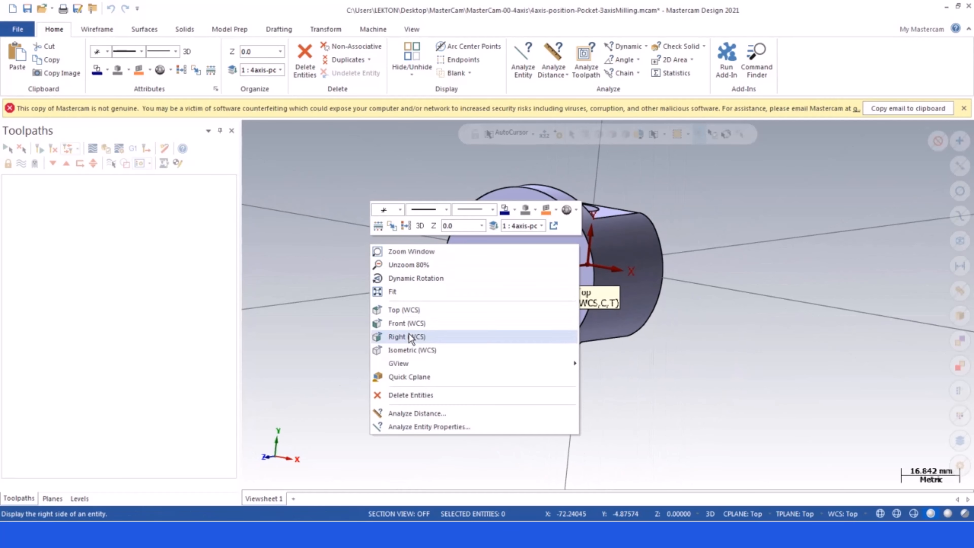
{"action": "left_click", "coordinate": [410, 349]}
{"action": "scroll", "coordinate": [465, 250], "scroll_direction": "down", "scroll_amount": 3}
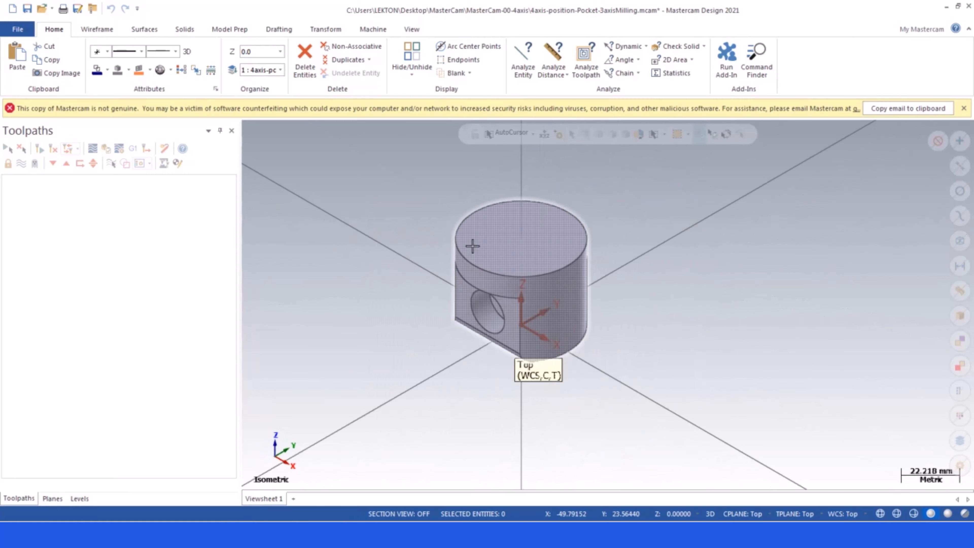
{"action": "scroll", "coordinate": [472, 259], "scroll_direction": "up", "scroll_amount": 3}
{"action": "scroll", "coordinate": [473, 278], "scroll_direction": "down", "scroll_amount": 2}
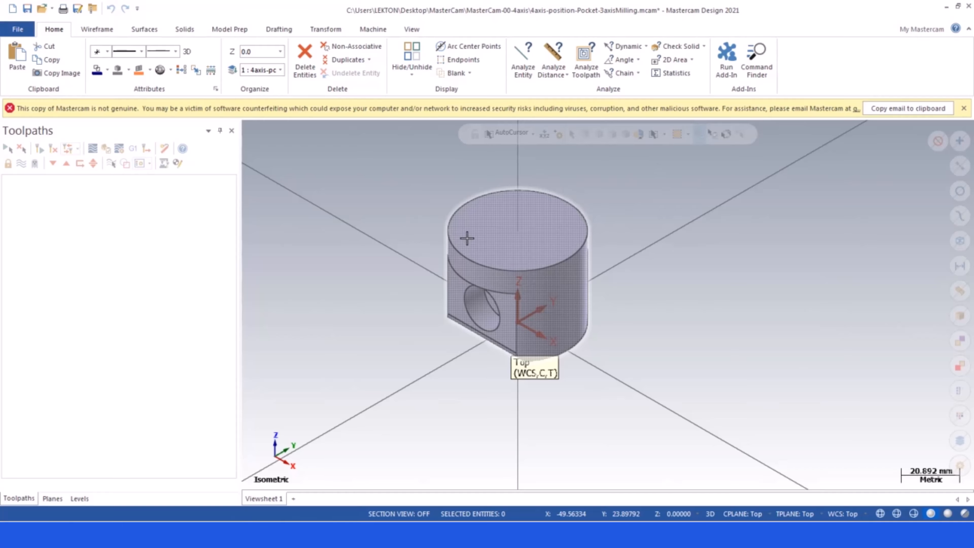
{"action": "scroll", "coordinate": [507, 217], "scroll_direction": "up", "scroll_amount": 1}
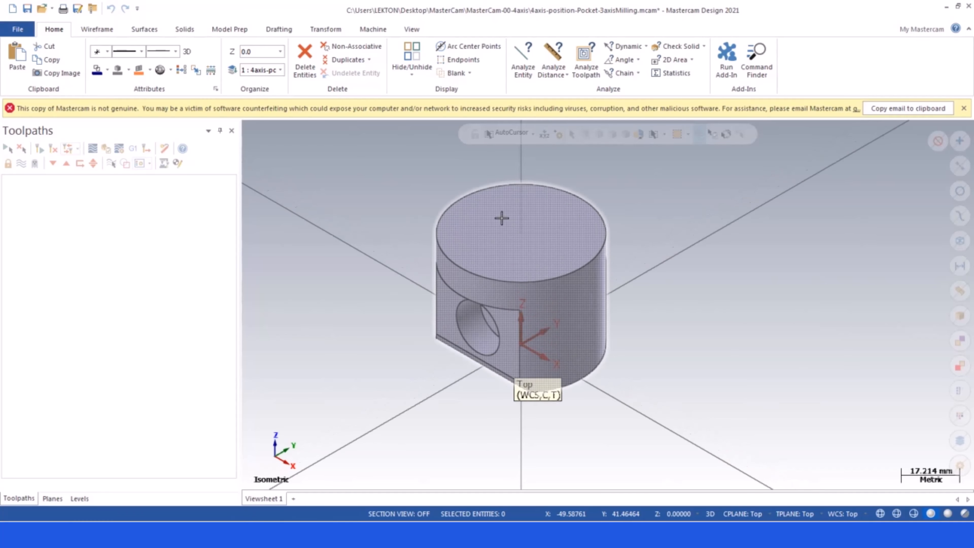
{"action": "scroll", "coordinate": [500, 224], "scroll_direction": "down", "scroll_amount": 1}
{"action": "scroll", "coordinate": [444, 212], "scroll_direction": "down", "scroll_amount": 1}
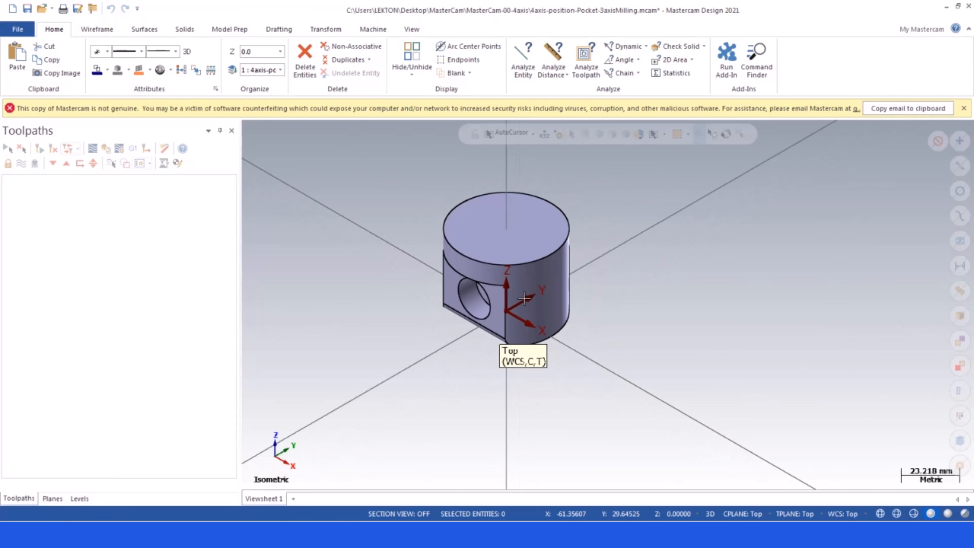
- Set the construction plane to Right
{"action": "left_click", "coordinate": [746, 518]}
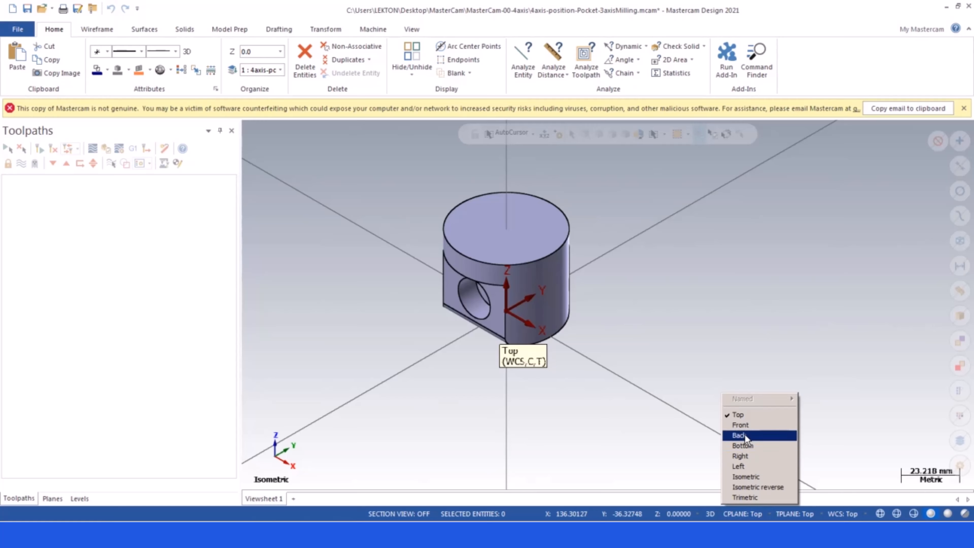
{"action": "left_click", "coordinate": [752, 455]}
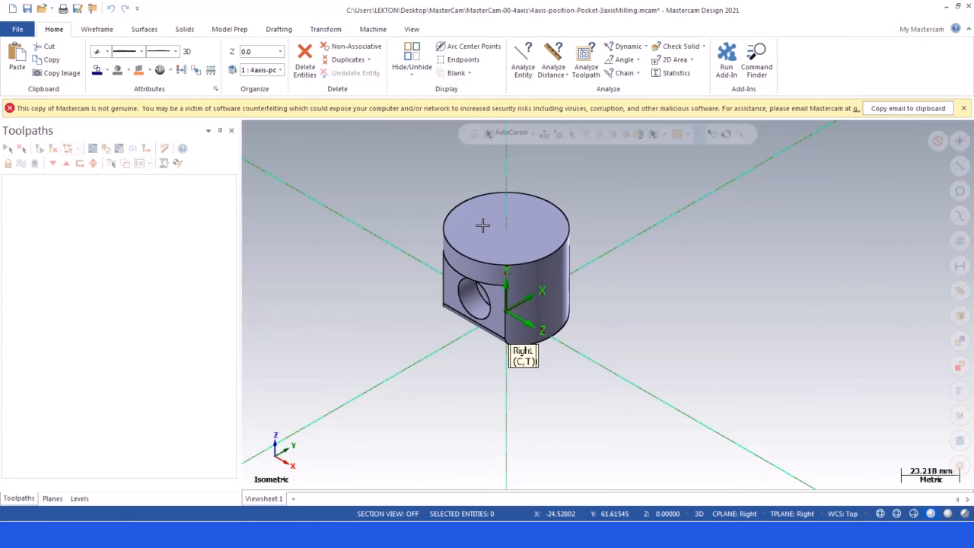
- Try to rotate the part 180° in the Right plane, then undo the rotation
{"action": "left_click", "coordinate": [336, 30]}
{"action": "left_click", "coordinate": [77, 54]}
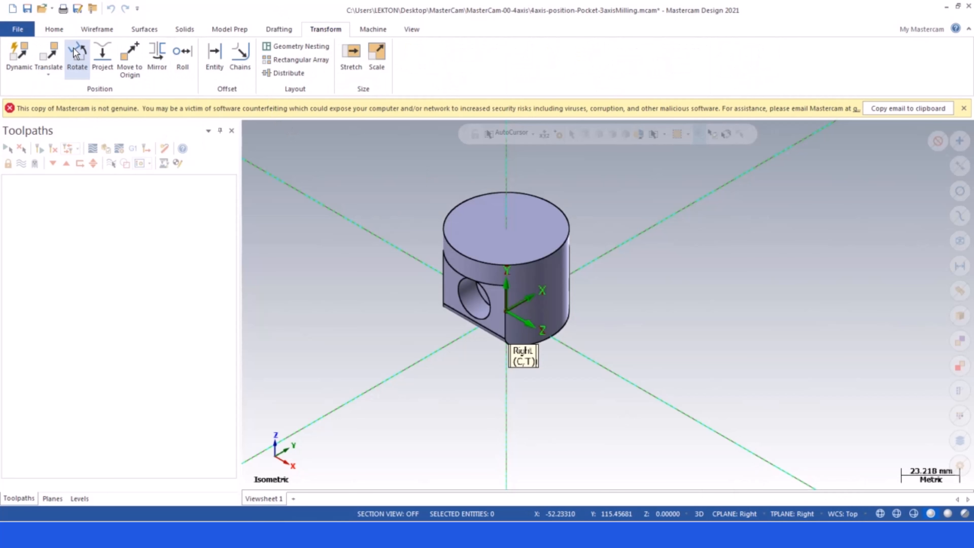
{"action": "left_click", "coordinate": [572, 160]}
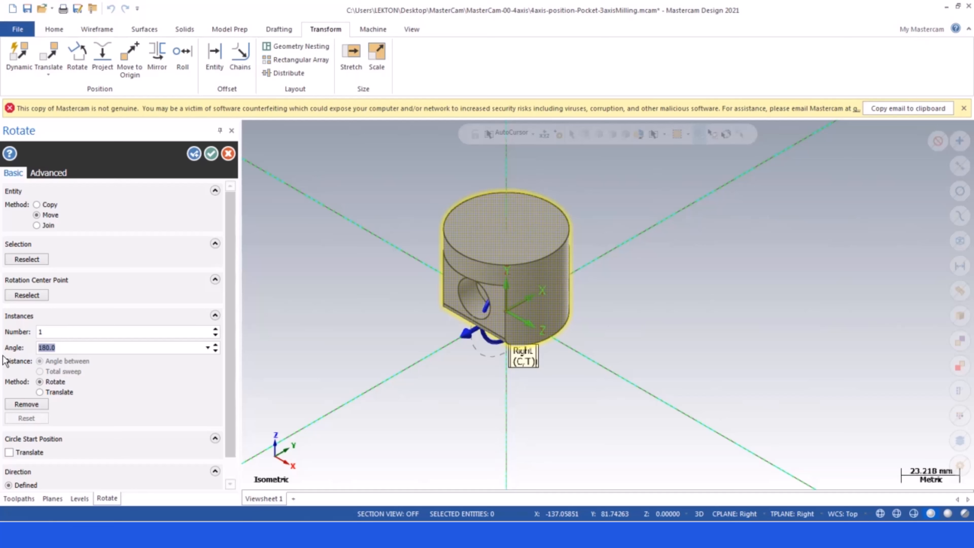
{"action": "key", "text": "Return"}
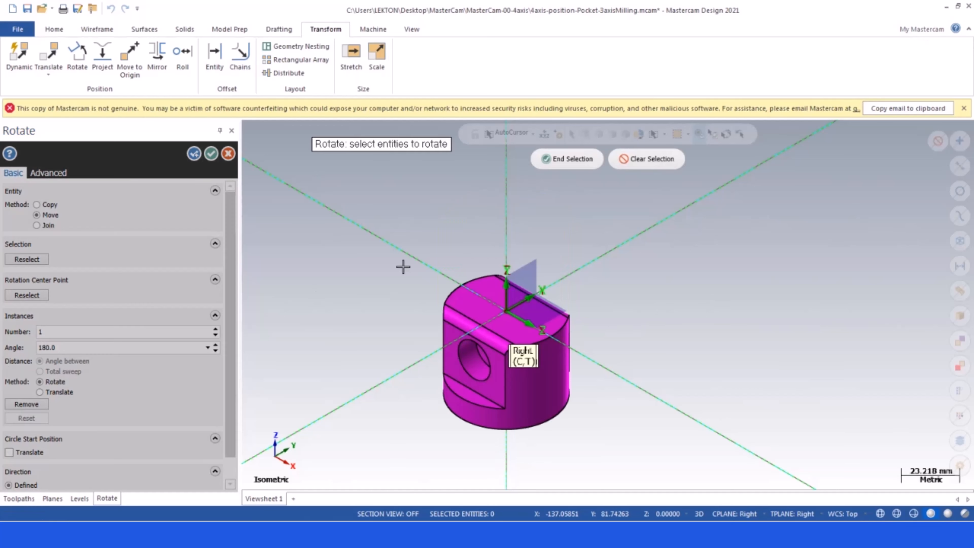
{"action": "left_click", "coordinate": [227, 154]}
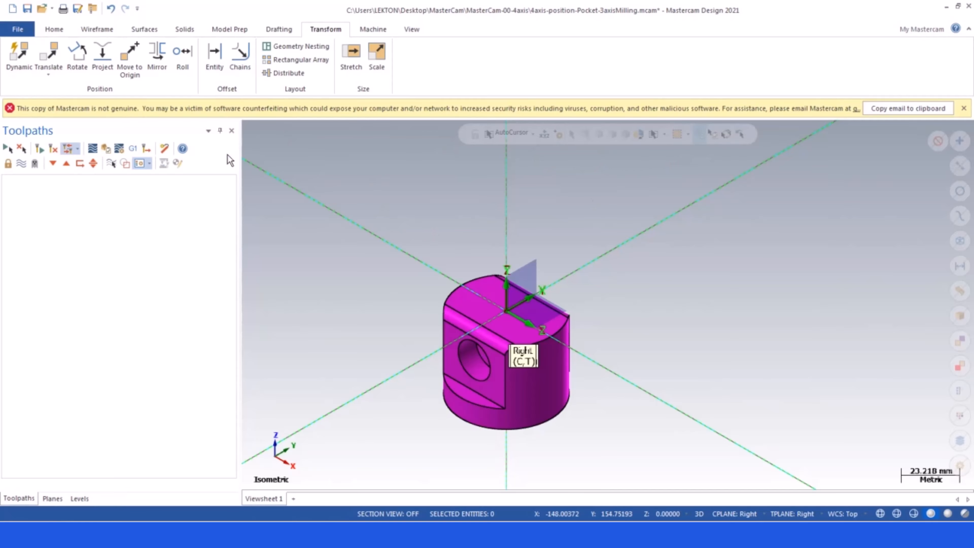
{"action": "left_click", "coordinate": [108, 9]}
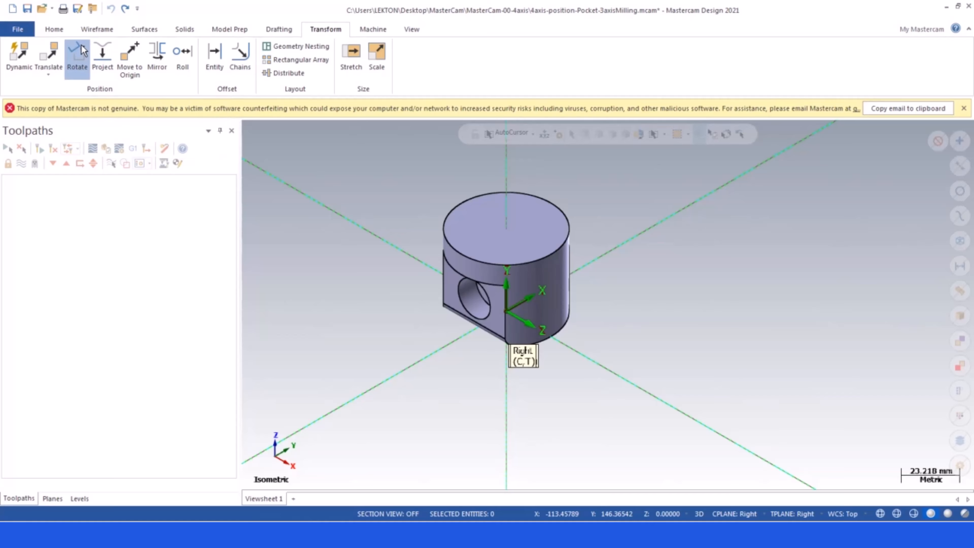
- Rotate the part 90° in the Right plane, using the Move method with one instance
{"action": "left_click", "coordinate": [77, 56]}
{"action": "left_click", "coordinate": [506, 231]}
{"action": "left_click", "coordinate": [559, 161]}
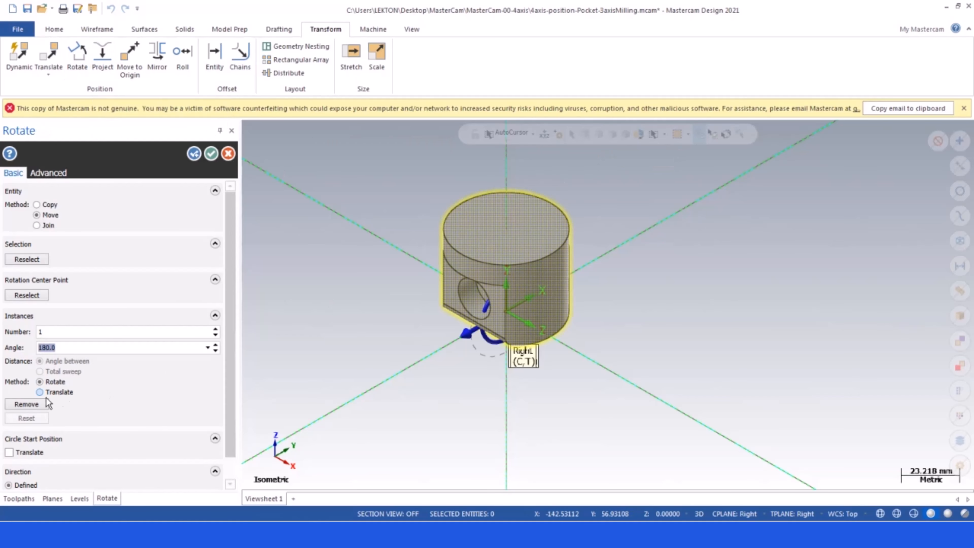
{"action": "type", "text": "90.0"}
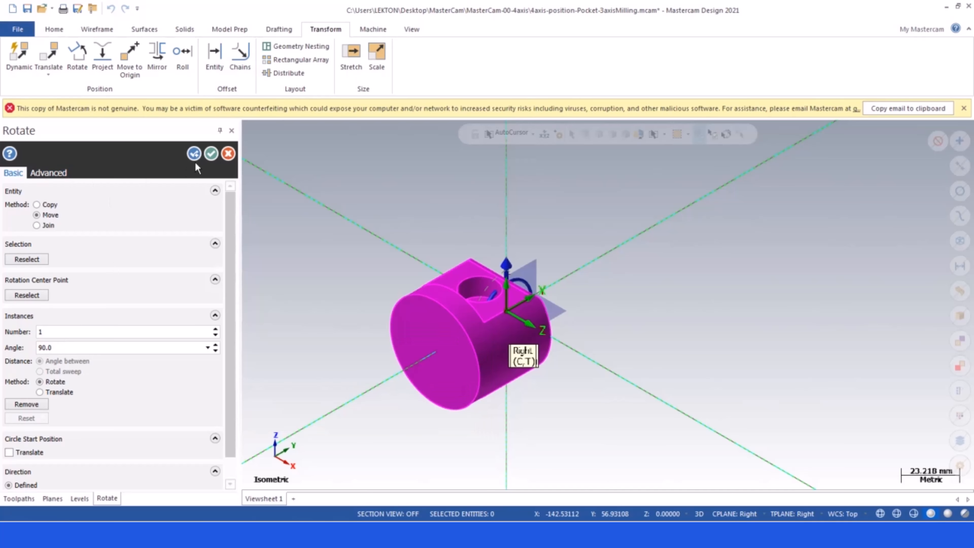
{"action": "left_click", "coordinate": [210, 154]}
- Set the construction plane to Top and rotate the part 90° in that plane
{"action": "right_click", "coordinate": [458, 173]}
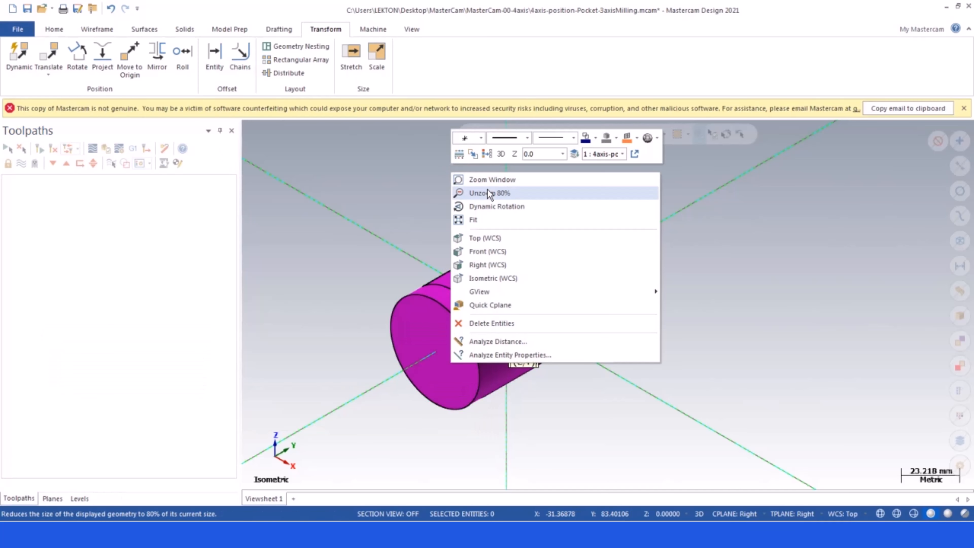
{"action": "left_click", "coordinate": [490, 193]}
{"action": "left_click", "coordinate": [737, 515]}
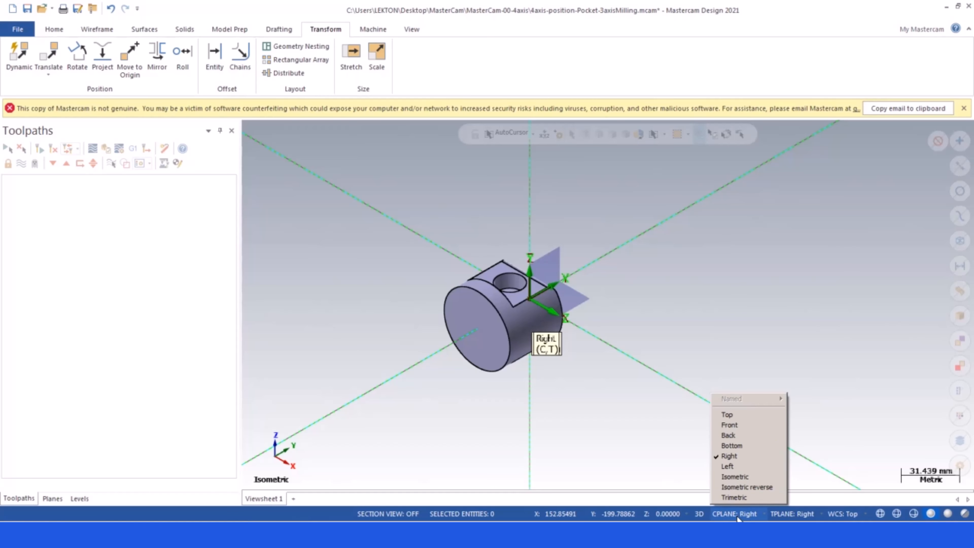
{"action": "left_click", "coordinate": [727, 415]}
{"action": "scroll", "coordinate": [535, 292], "scroll_direction": "up", "scroll_amount": 2}
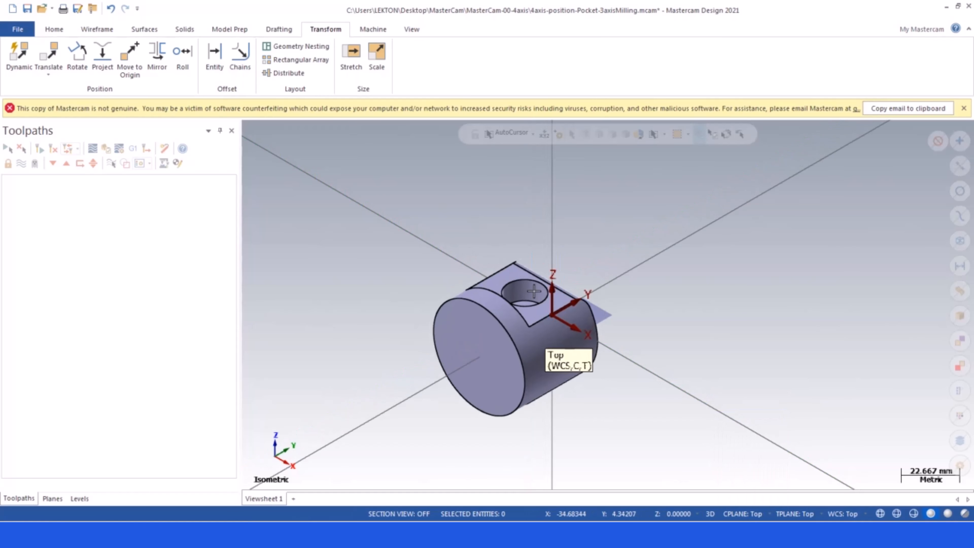
{"action": "scroll", "coordinate": [534, 292], "scroll_direction": "up", "scroll_amount": 1}
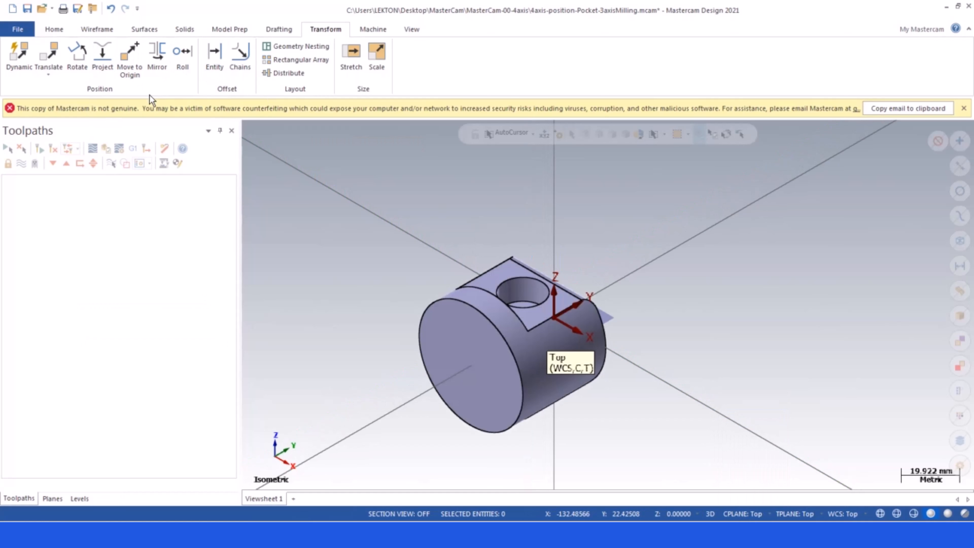
{"action": "left_click", "coordinate": [77, 57]}
{"action": "left_click", "coordinate": [482, 313]}
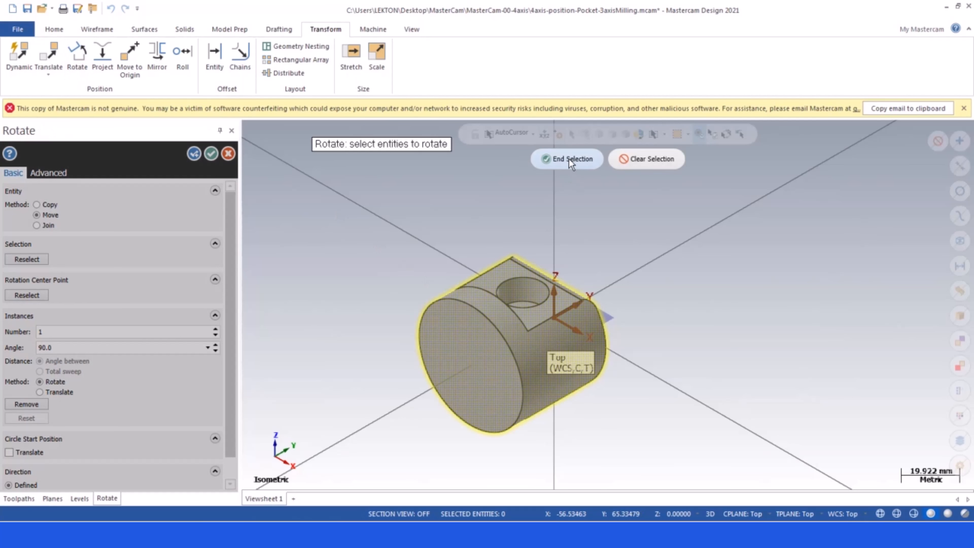
{"action": "left_click", "coordinate": [569, 158]}
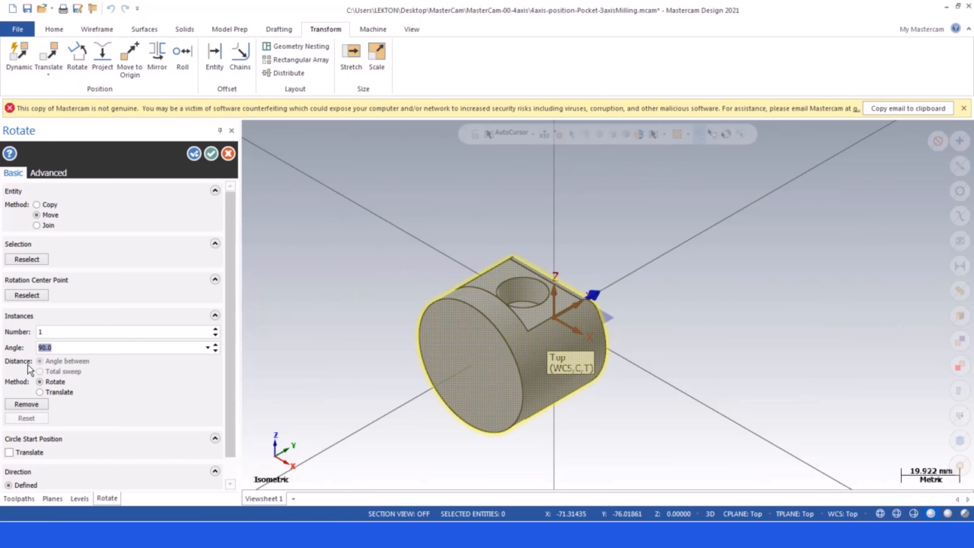
{"action": "key", "text": "Return"}
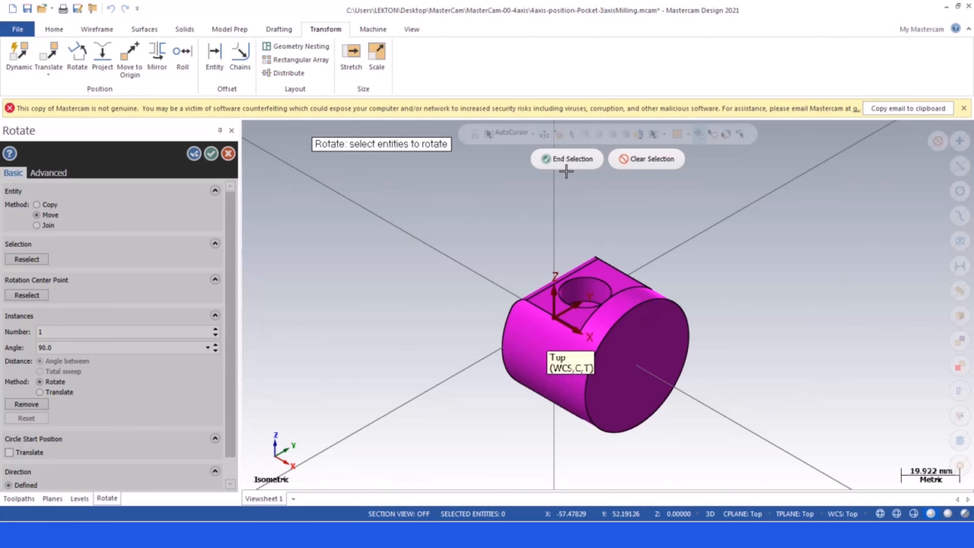
{"action": "left_click", "coordinate": [574, 161]}
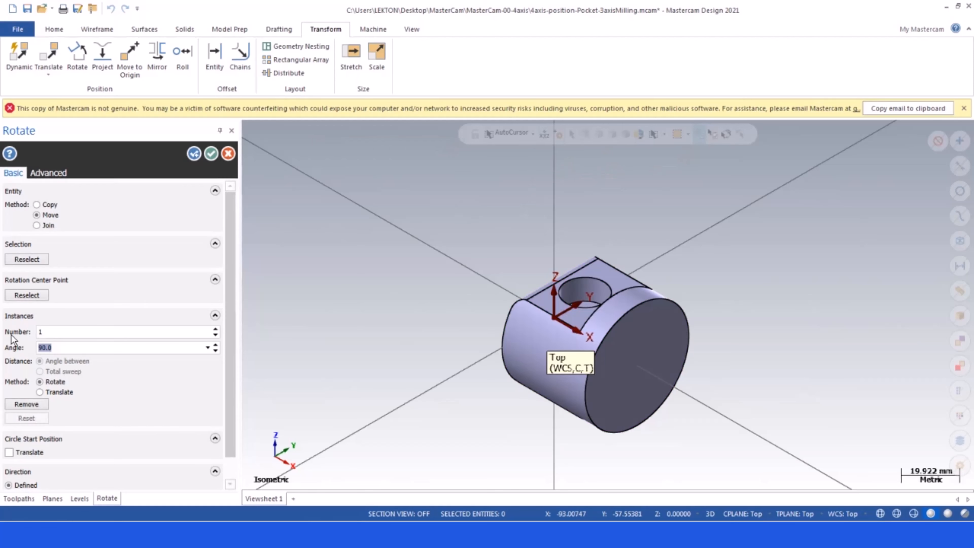
{"action": "key", "text": "Escape"}
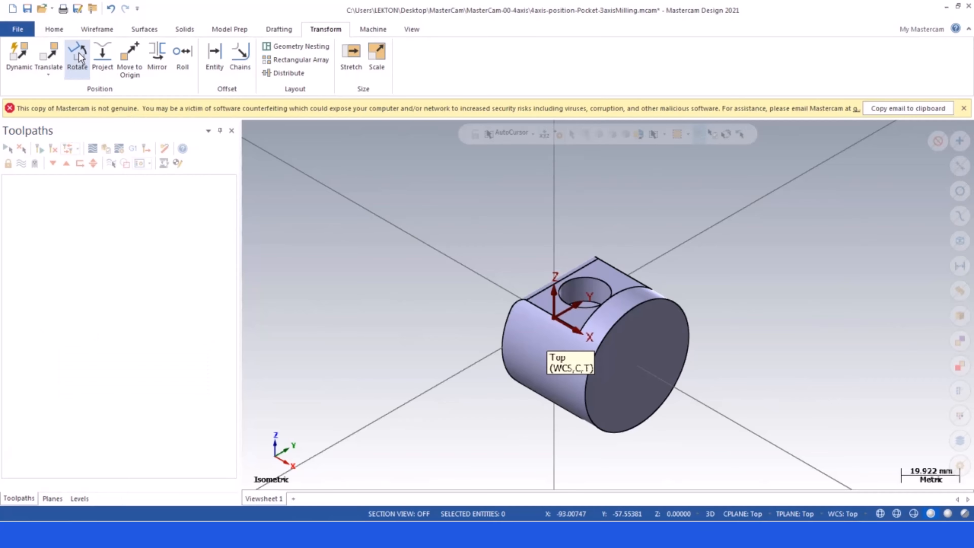
- Rotate the part a further 180° in the Top plane, using the Move method
{"action": "left_click", "coordinate": [77, 55]}
{"action": "left_click", "coordinate": [551, 159]}
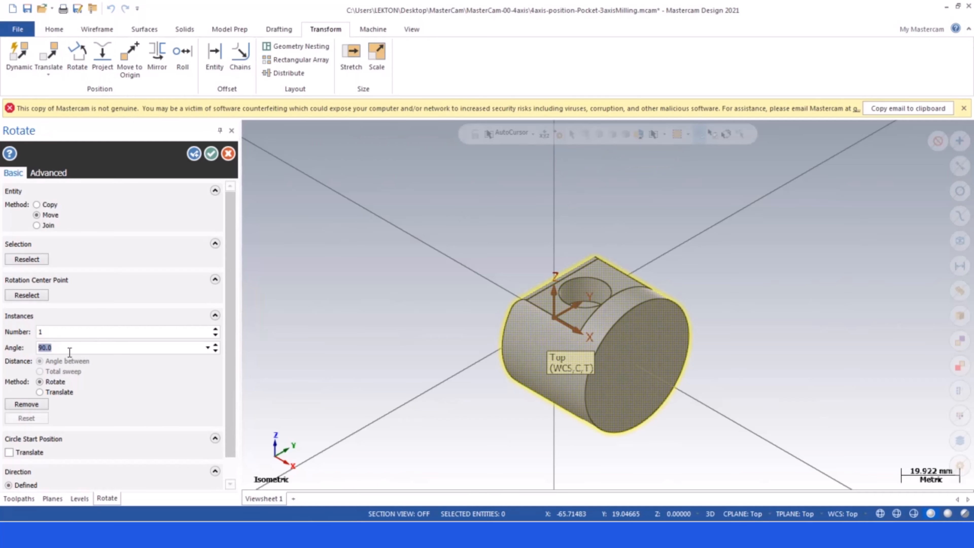
{"action": "type", "text": "180.0"}
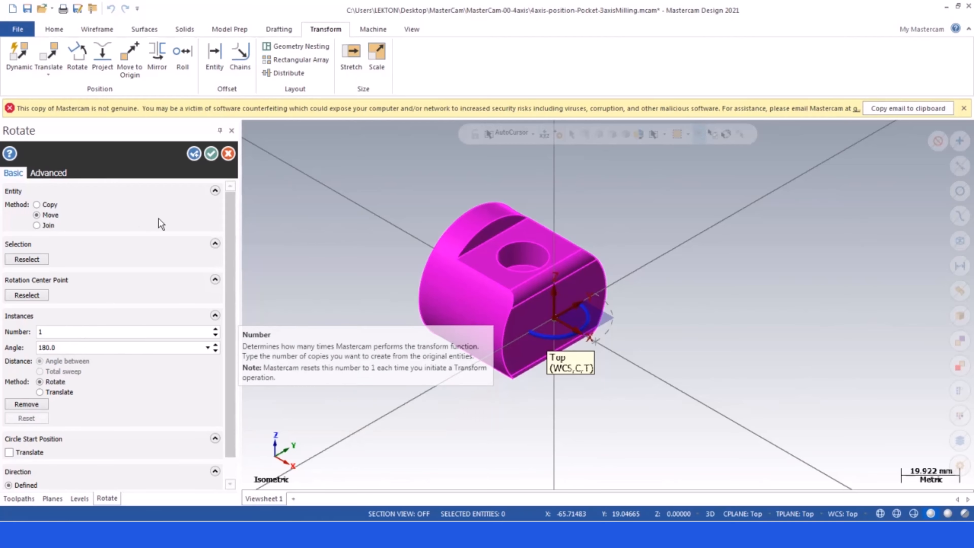
{"action": "left_click", "coordinate": [212, 154]}
- Examine the part's orientation around the origin, including the upward-facing flat, hole and end face
{"action": "right_click", "coordinate": [338, 199]}
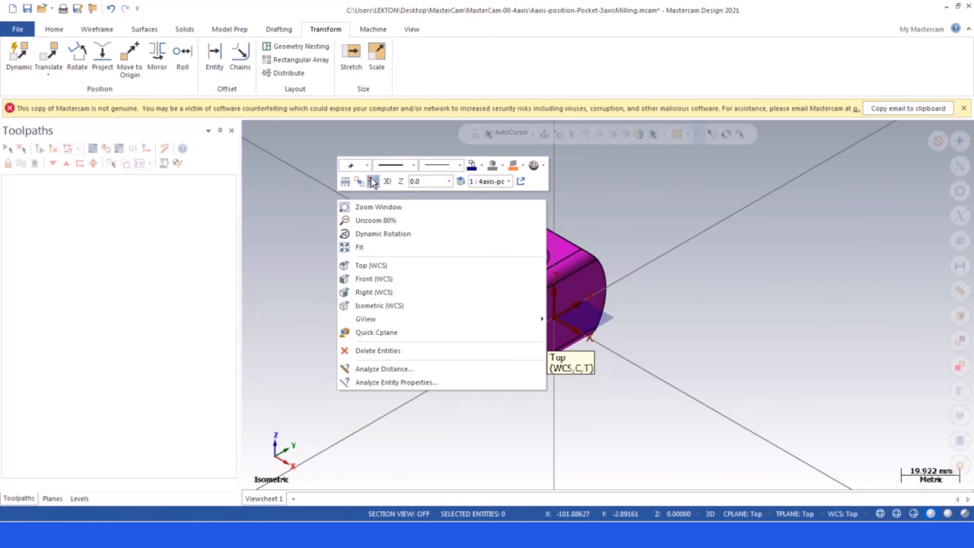
{"action": "left_click", "coordinate": [365, 320]}
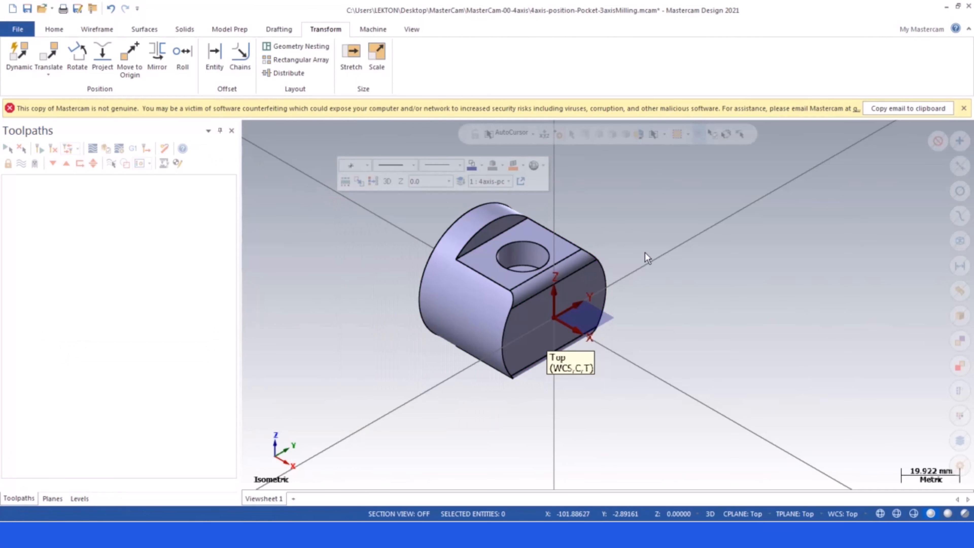
{"action": "scroll", "coordinate": [621, 280], "scroll_direction": "down", "scroll_amount": 2}
{"action": "scroll", "coordinate": [559, 299], "scroll_direction": "up", "scroll_amount": 4}
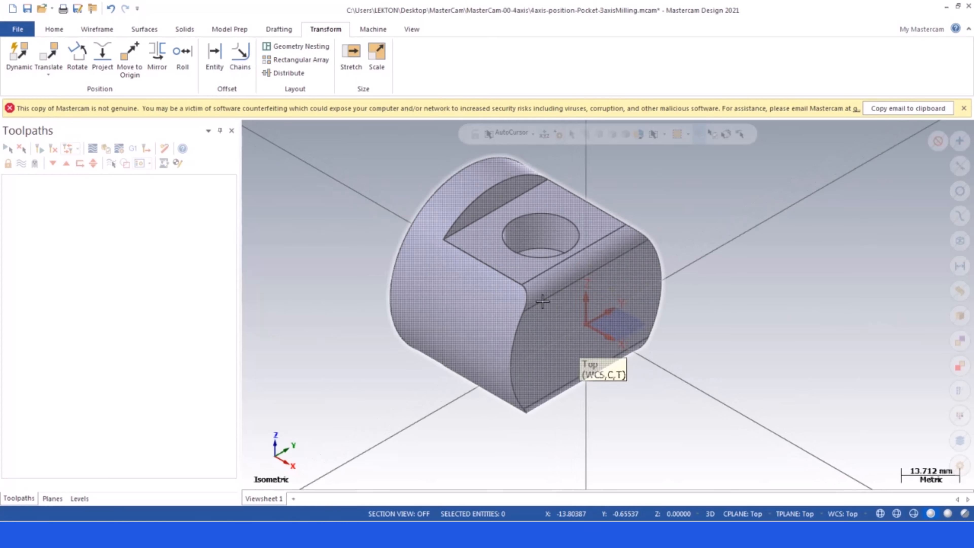
{"action": "scroll", "coordinate": [542, 302], "scroll_direction": "down", "scroll_amount": 3}
{"action": "middle_click_drag", "start_coordinate": [668, 259], "coordinate": [496, 253]}
{"action": "scroll", "coordinate": [570, 284], "scroll_direction": "up", "scroll_amount": 2}
{"action": "scroll", "coordinate": [556, 297], "scroll_direction": "down", "scroll_amount": 1}
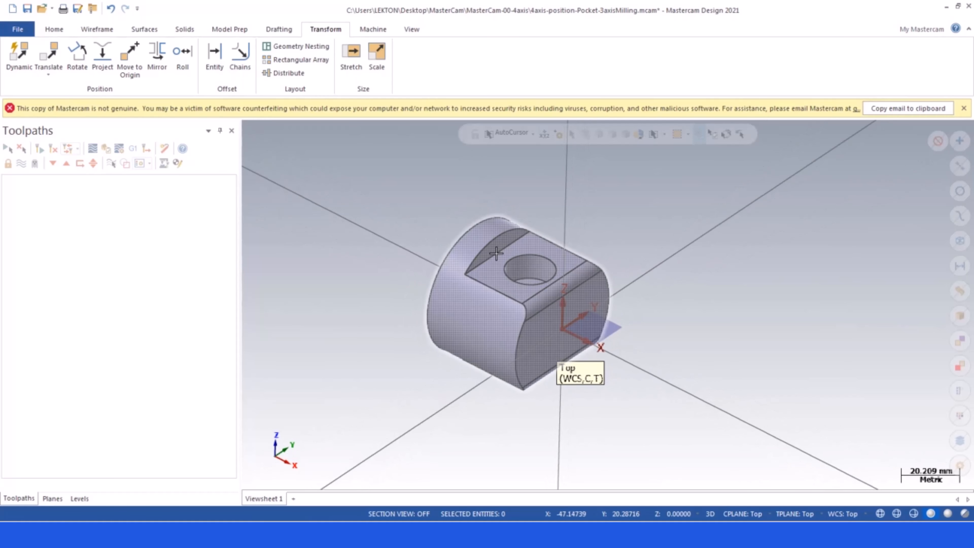
{"action": "middle_click_drag", "start_coordinate": [485, 292], "coordinate": [543, 242]}
{"action": "scroll", "coordinate": [543, 241], "scroll_direction": "down", "scroll_amount": 1}
{"action": "scroll", "coordinate": [540, 237], "scroll_direction": "up", "scroll_amount": 5}
{"action": "scroll", "coordinate": [545, 268], "scroll_direction": "down", "scroll_amount": 6}
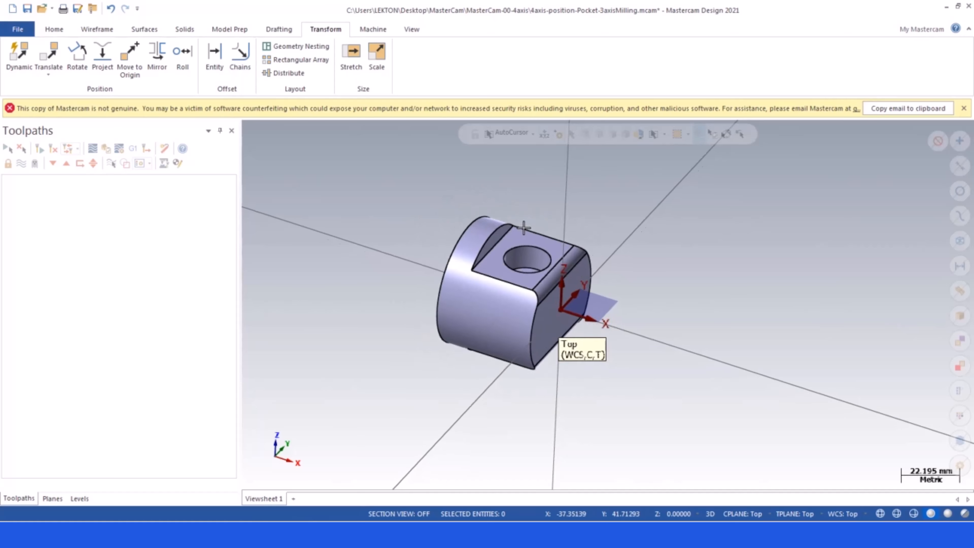
{"action": "scroll", "coordinate": [526, 227], "scroll_direction": "up", "scroll_amount": 4}
{"action": "scroll", "coordinate": [546, 263], "scroll_direction": "down", "scroll_amount": 2}
{"action": "mouse_move", "coordinate": [544, 285]}
{"action": "middle_mouse_down"}
{"action": "mouse_move", "coordinate": [544, 256]}
{"action": "mouse_move", "coordinate": [539, 284]}
{"action": "middle_mouse_up"}
{"action": "scroll", "coordinate": [656, 379], "scroll_direction": "up", "scroll_amount": 2}
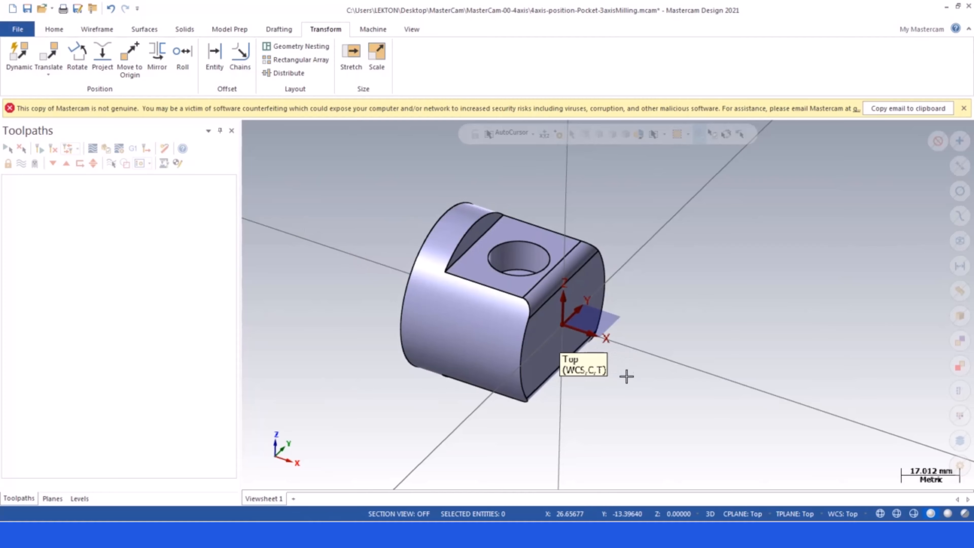
{"action": "scroll", "coordinate": [580, 313], "scroll_direction": "down", "scroll_amount": 1}
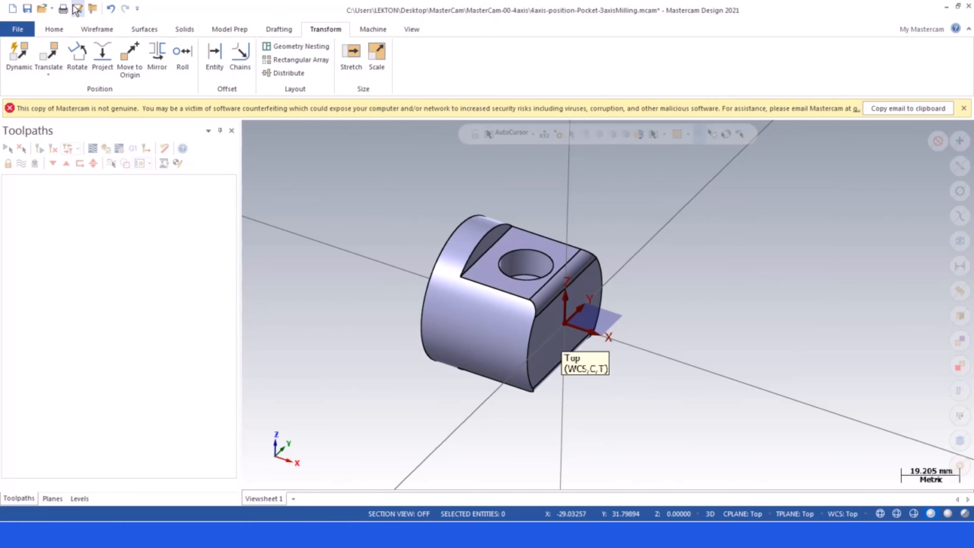
- Save the model as 4axis-position-Pocket-3axisMilling.mcam in the MasterCam-00-4axis folder
{"action": "left_click", "coordinate": [27, 8]}
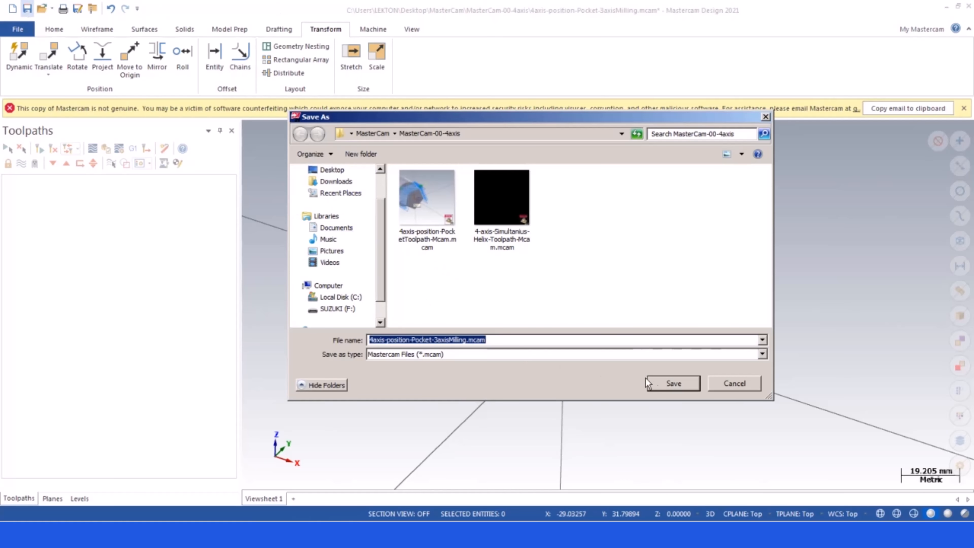
{"action": "left_click", "coordinate": [667, 380]}
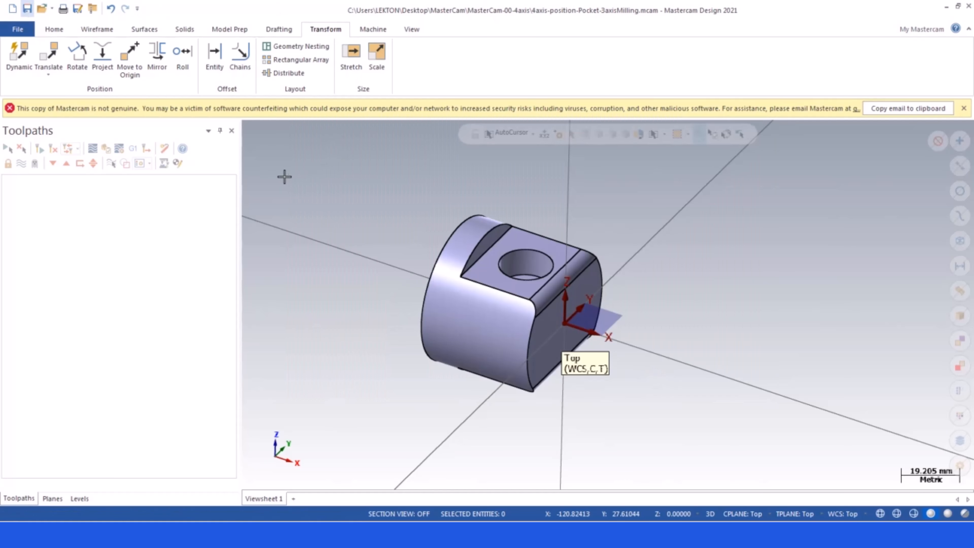
- Add a machine group with the default mill machine
{"action": "left_click", "coordinate": [370, 30]}
{"action": "left_click", "coordinate": [17, 63]}
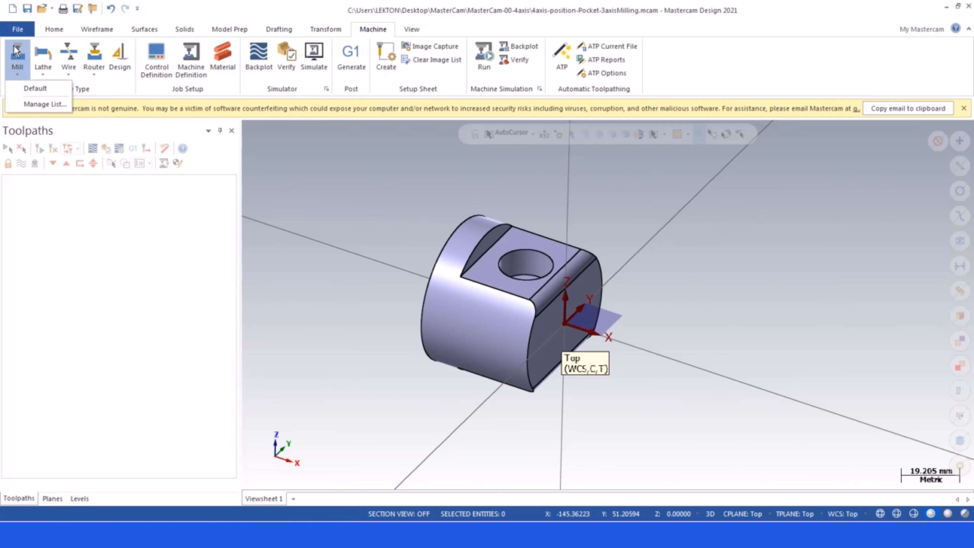
{"action": "left_click", "coordinate": [35, 92]}
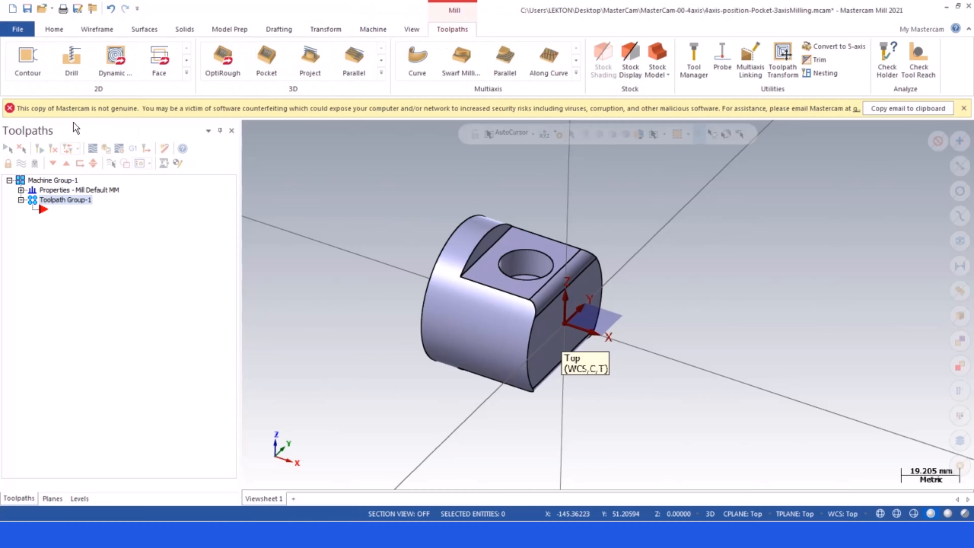
- Create a curve on the straight edge where the upper flat meets the round shoulder, using Curve One Edge
{"action": "middle_click_drag", "start_coordinate": [352, 261], "coordinate": [426, 276]}
{"action": "scroll", "coordinate": [494, 240], "scroll_direction": "up", "scroll_amount": 1}
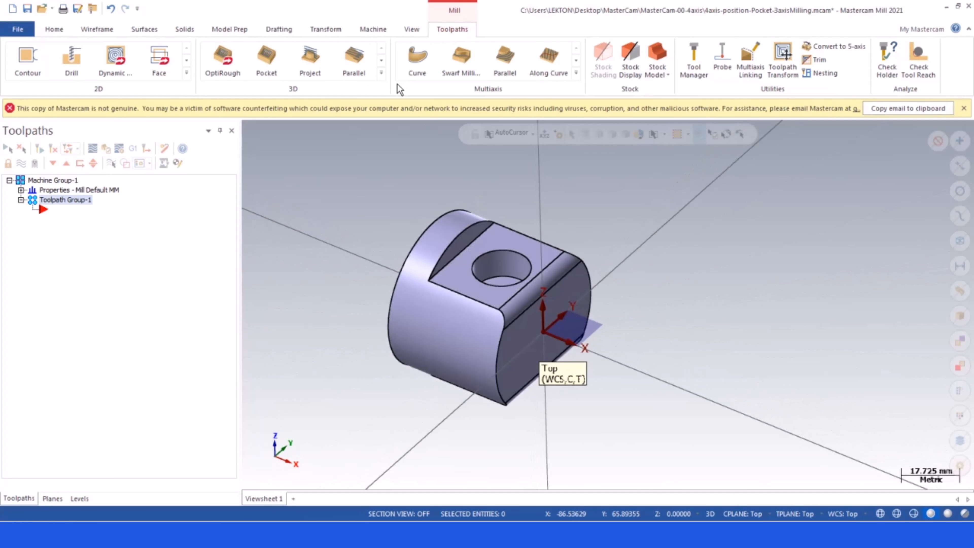
{"action": "left_click", "coordinate": [86, 27]}
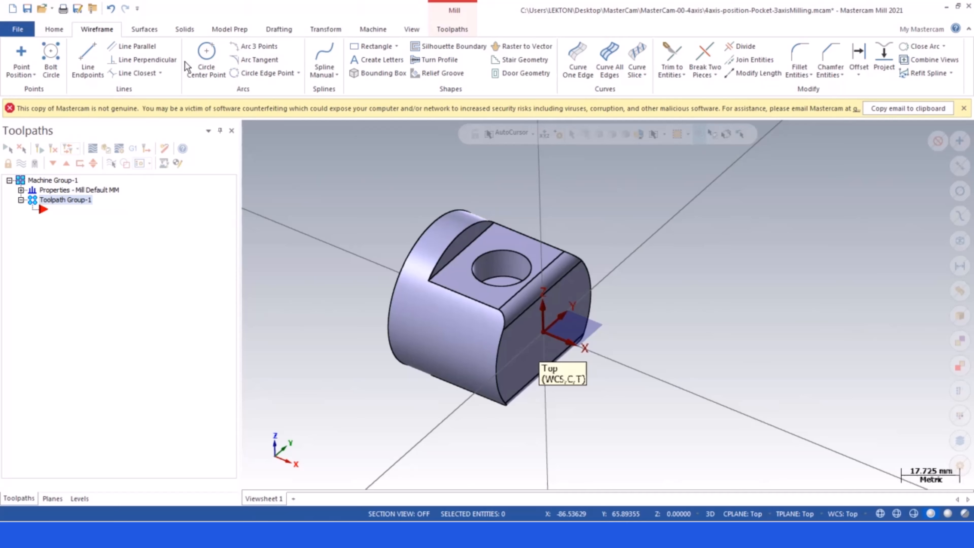
{"action": "left_click", "coordinate": [576, 59]}
{"action": "left_click", "coordinate": [462, 249]}
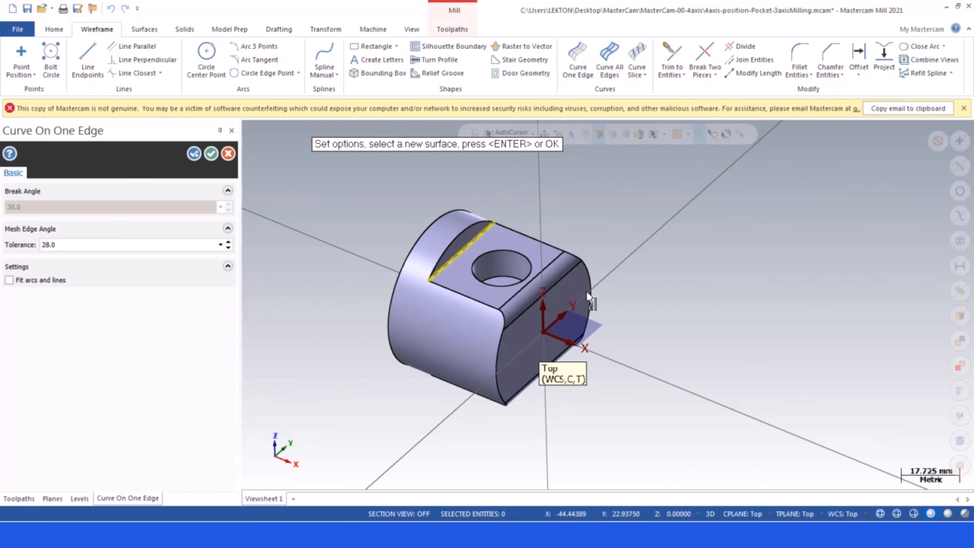
{"action": "left_click", "coordinate": [210, 153]}
- Lengthen the new edge line by 8 mm beyond both sides of the part with Modify Length
{"action": "scroll", "coordinate": [466, 264], "scroll_direction": "up", "scroll_amount": 2}
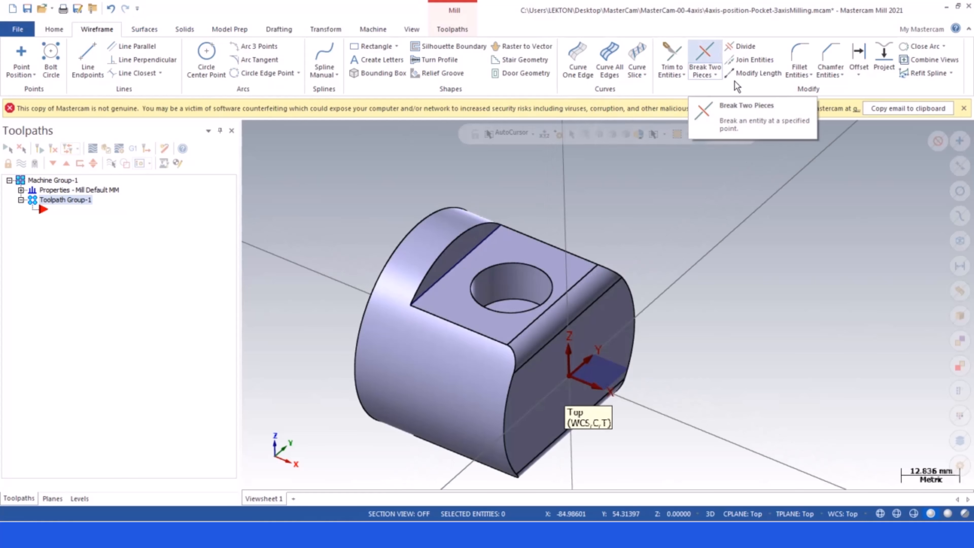
{"action": "left_click", "coordinate": [756, 75]}
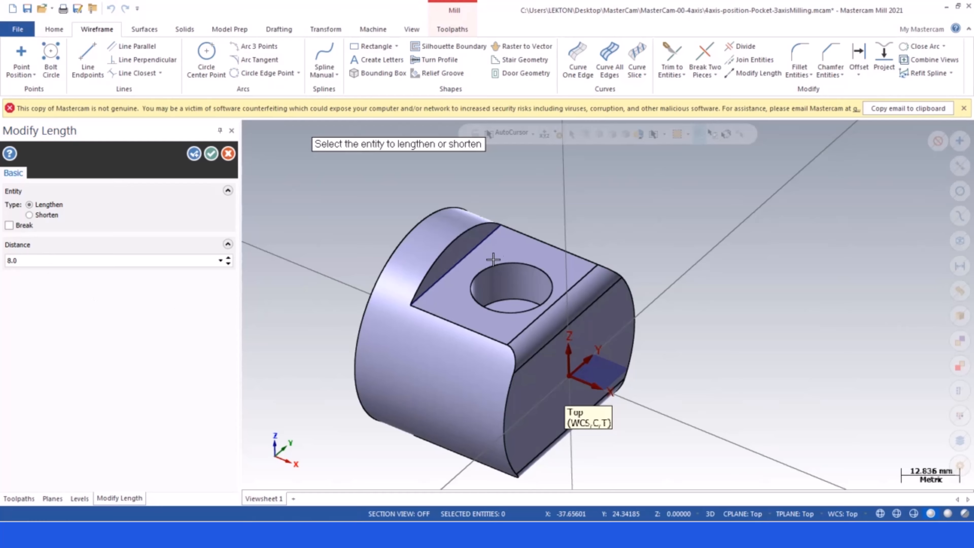
{"action": "left_click", "coordinate": [207, 154]}
{"action": "scroll", "coordinate": [543, 207], "scroll_direction": "down", "scroll_amount": 2}
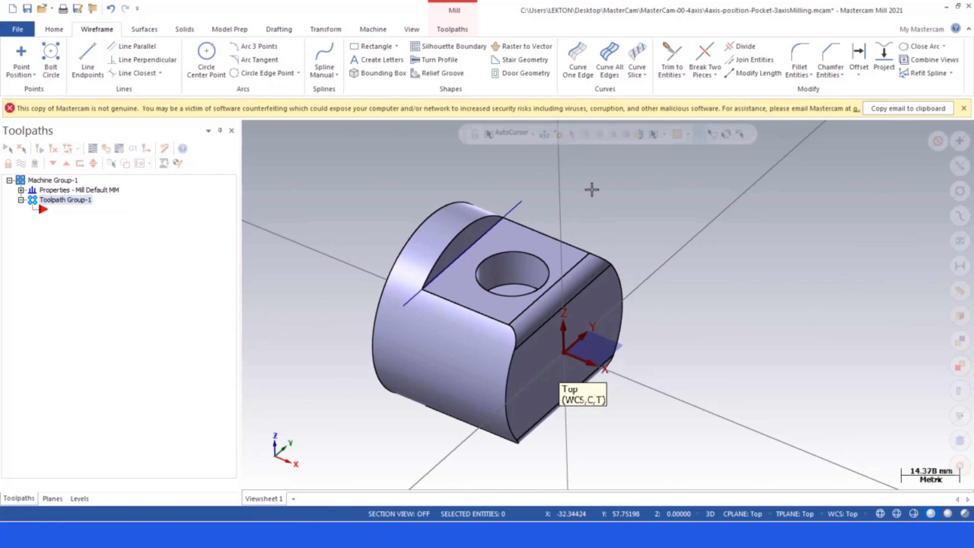
- Set the construction plane to Right and check the lengthened line in the Right view
{"action": "scroll", "coordinate": [593, 190], "scroll_direction": "down", "scroll_amount": 1}
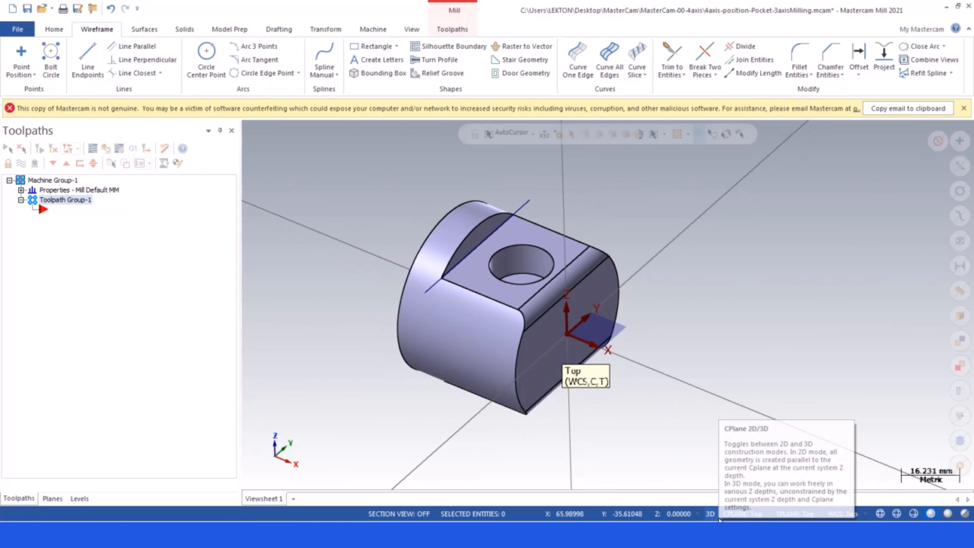
{"action": "left_click", "coordinate": [743, 513]}
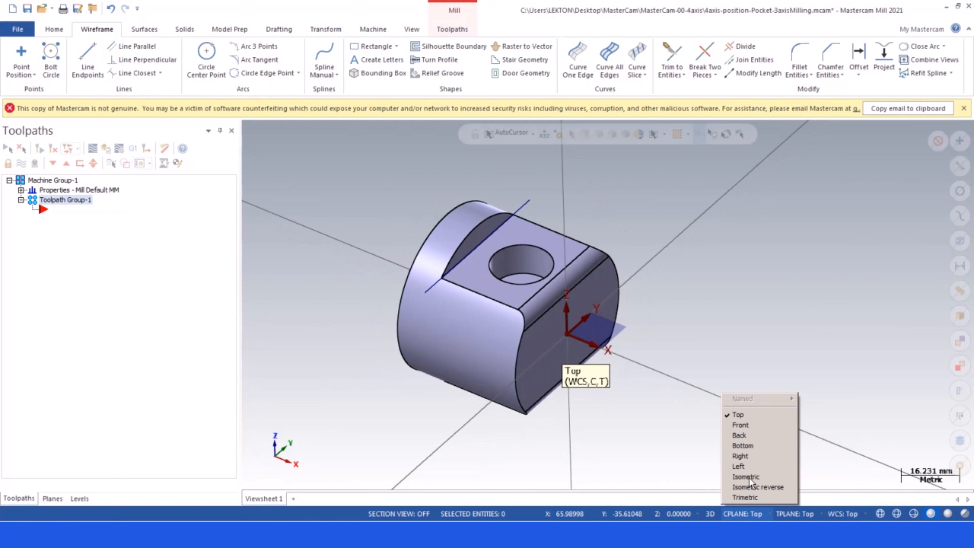
{"action": "left_click", "coordinate": [753, 455]}
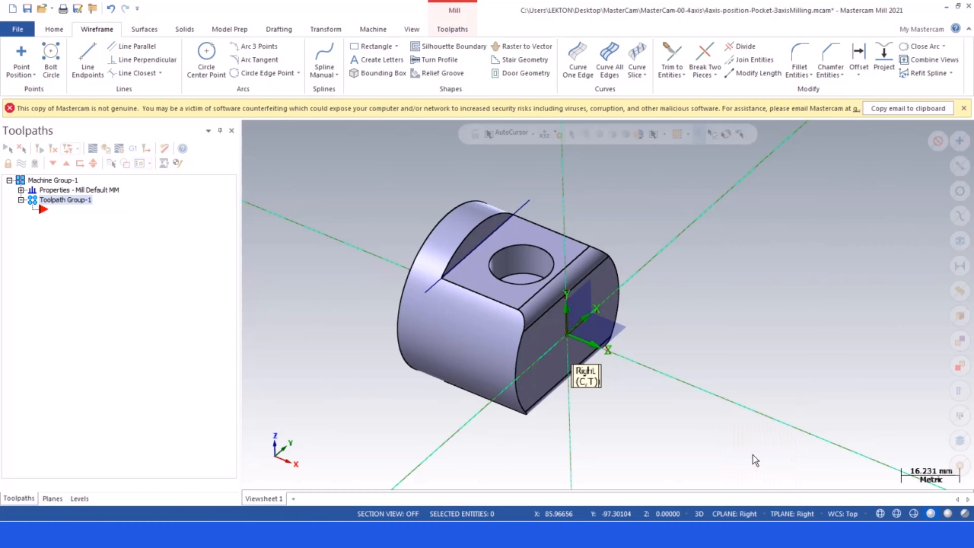
{"action": "scroll", "coordinate": [670, 351], "scroll_direction": "up", "scroll_amount": 1}
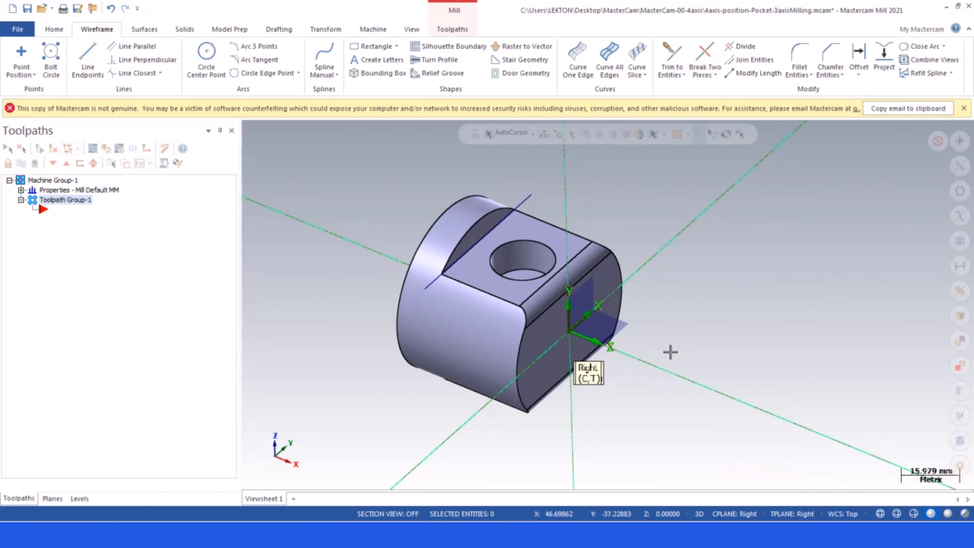
{"action": "left_click", "coordinate": [736, 515]}
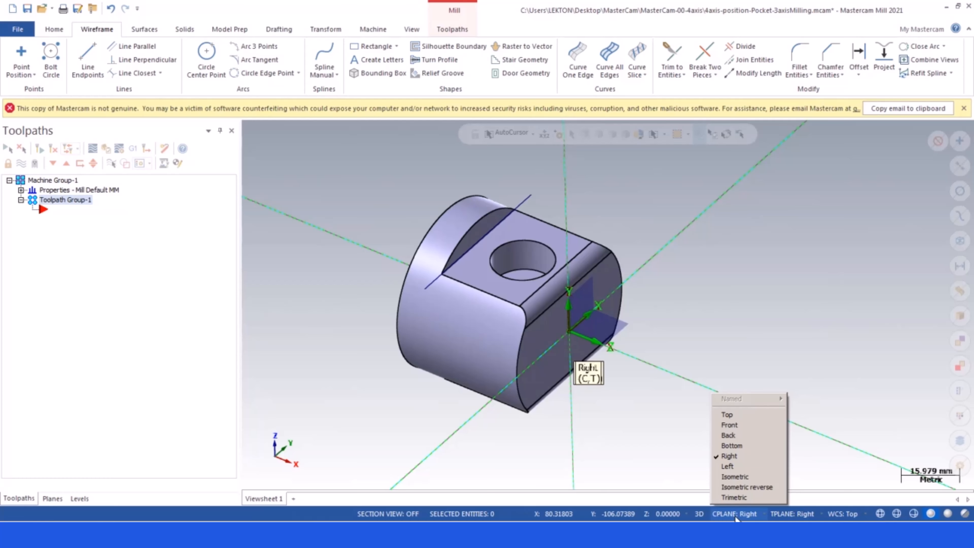
{"action": "left_click", "coordinate": [666, 448]}
{"action": "right_click", "coordinate": [666, 424]}
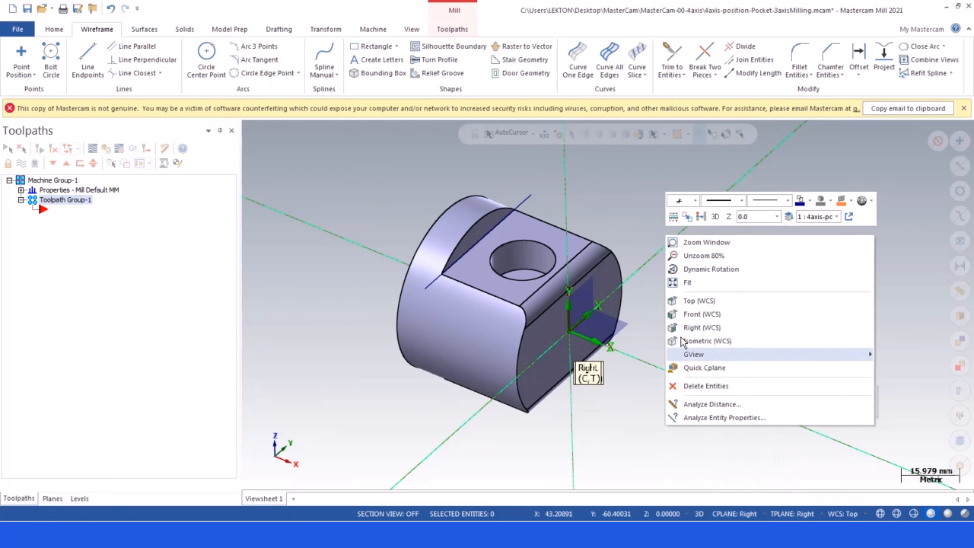
{"action": "left_click", "coordinate": [702, 327]}
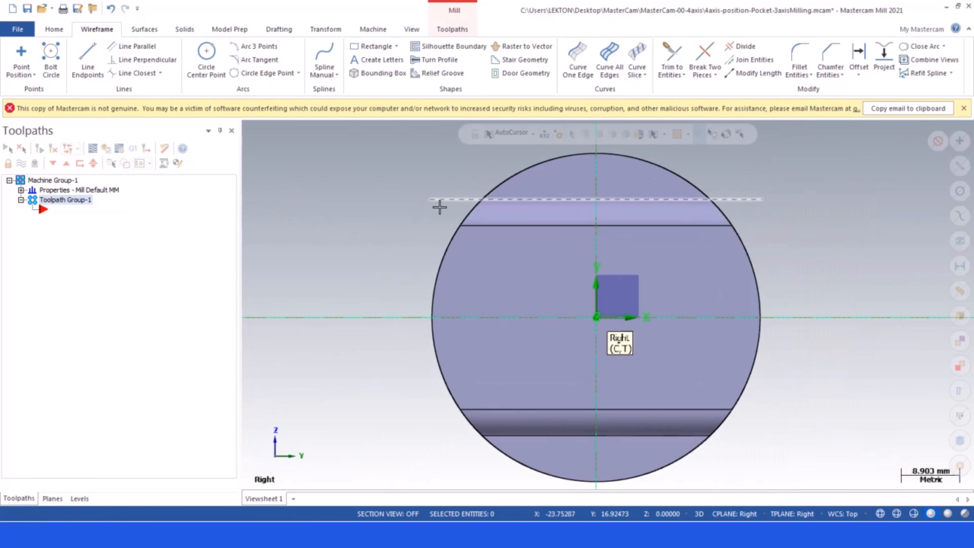
{"action": "scroll", "coordinate": [441, 211], "scroll_direction": "down", "scroll_amount": 3}
{"action": "middle_click_drag", "start_coordinate": [406, 232], "coordinate": [566, 307]}
{"action": "scroll", "coordinate": [575, 315], "scroll_direction": "up", "scroll_amount": 2}
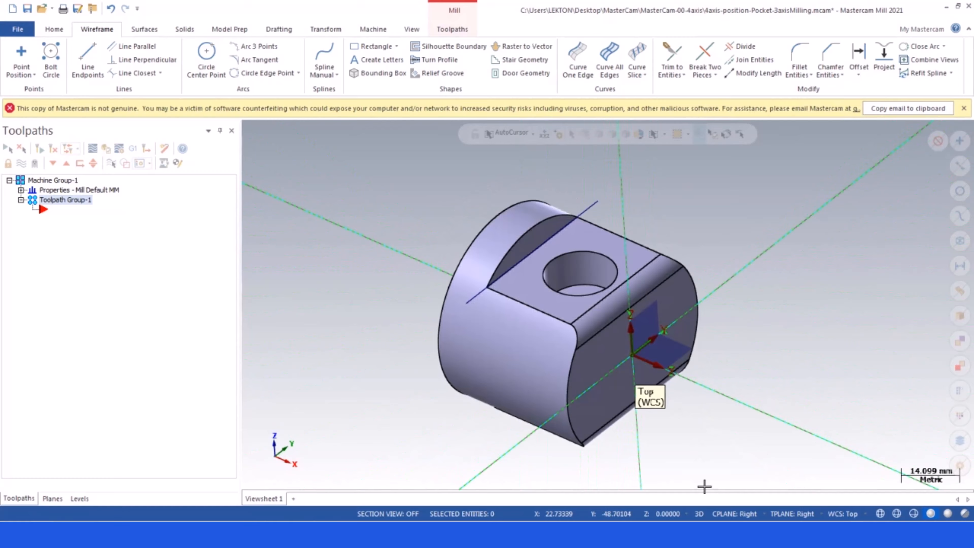
- Switch to 2D construction mode and set the Z depth to 8 mm
{"action": "left_click", "coordinate": [705, 514]}
{"action": "left_click", "coordinate": [668, 514]}
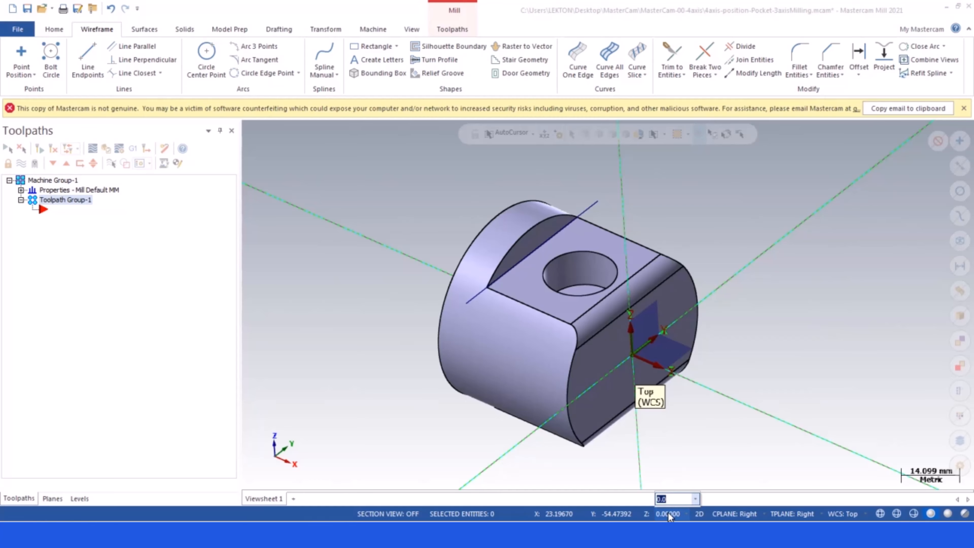
{"action": "type", "text": "8"}
{"action": "key", "text": "Return"}
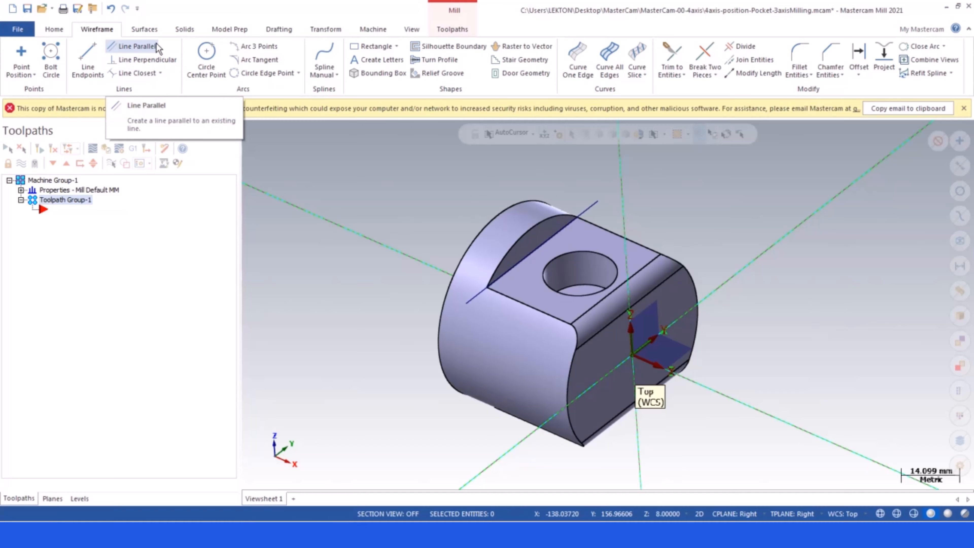
- Draw a line about 50.7 mm long at the 8 mm depth in front of the end face, using the lengthened line's endpoints
{"action": "left_click", "coordinate": [90, 53]}
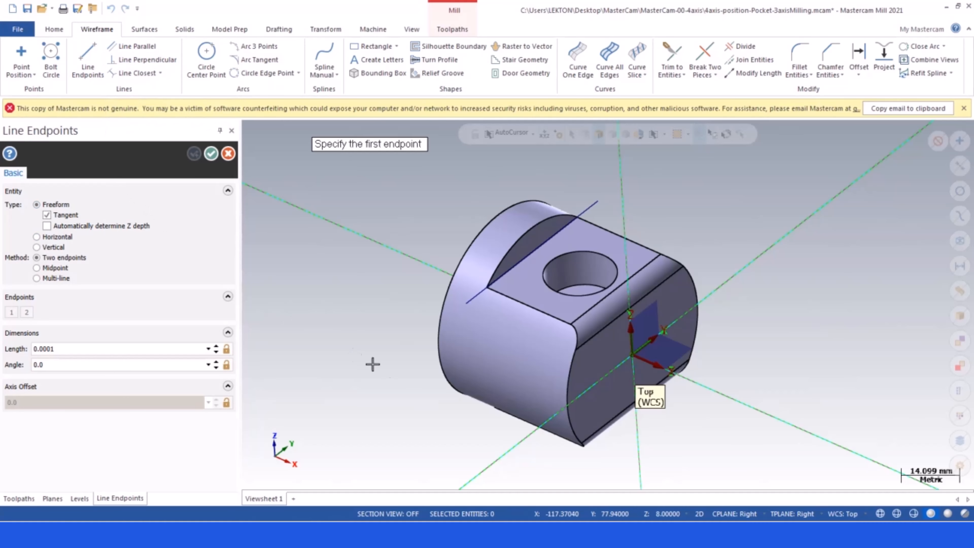
{"action": "left_click", "coordinate": [467, 309]}
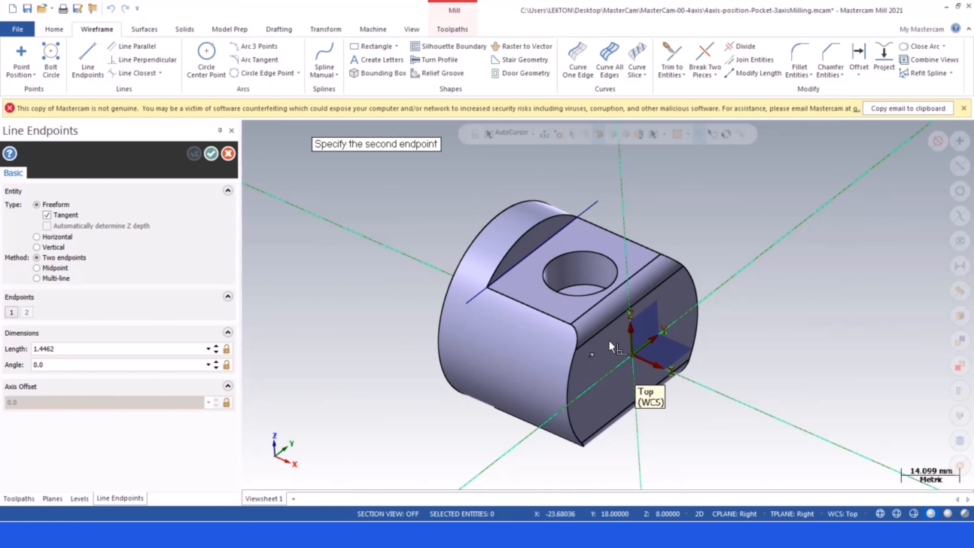
{"action": "left_click", "coordinate": [606, 203]}
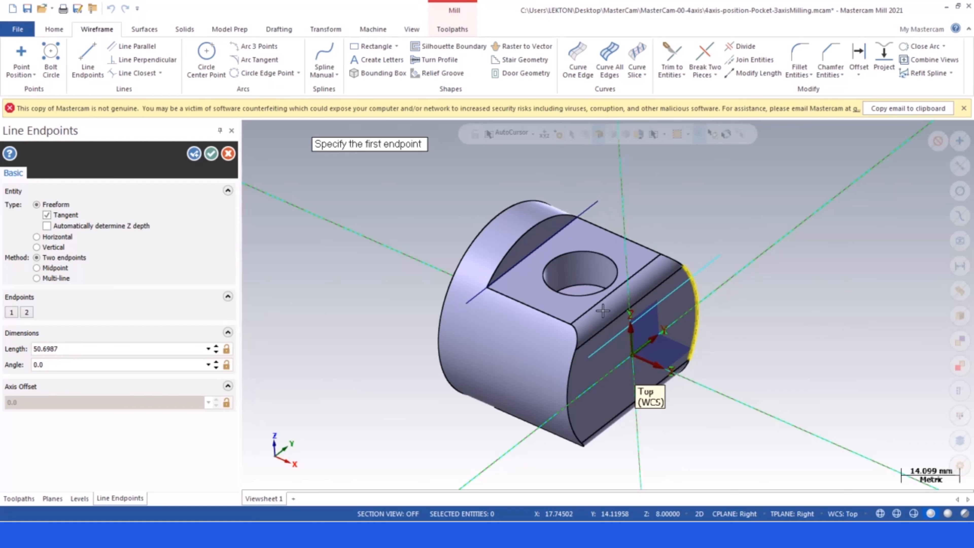
{"action": "left_click", "coordinate": [212, 153]}
{"action": "scroll", "coordinate": [687, 261], "scroll_direction": "down", "scroll_amount": 2}
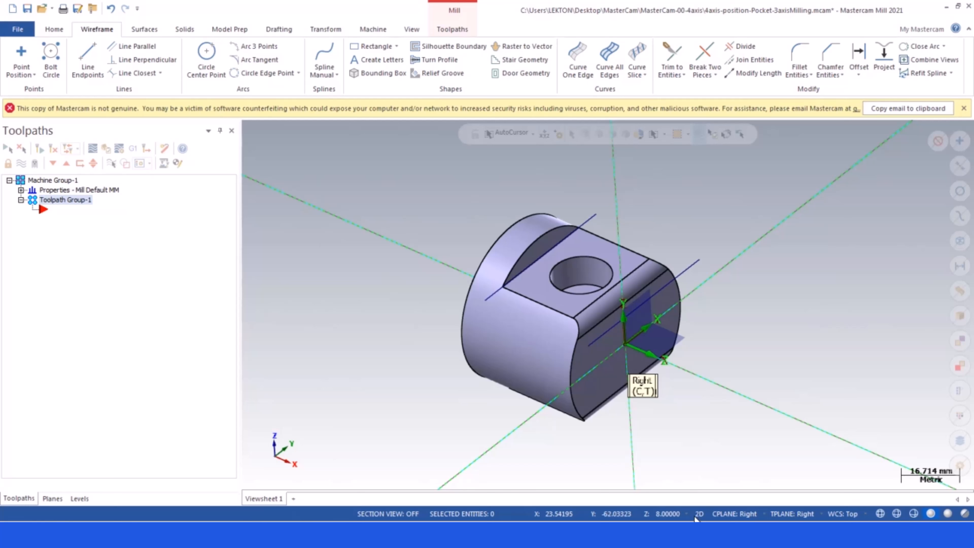
- Set the construction plane to Top with Z depth 0 and switch to 3D construction mode
{"action": "left_click", "coordinate": [734, 513]}
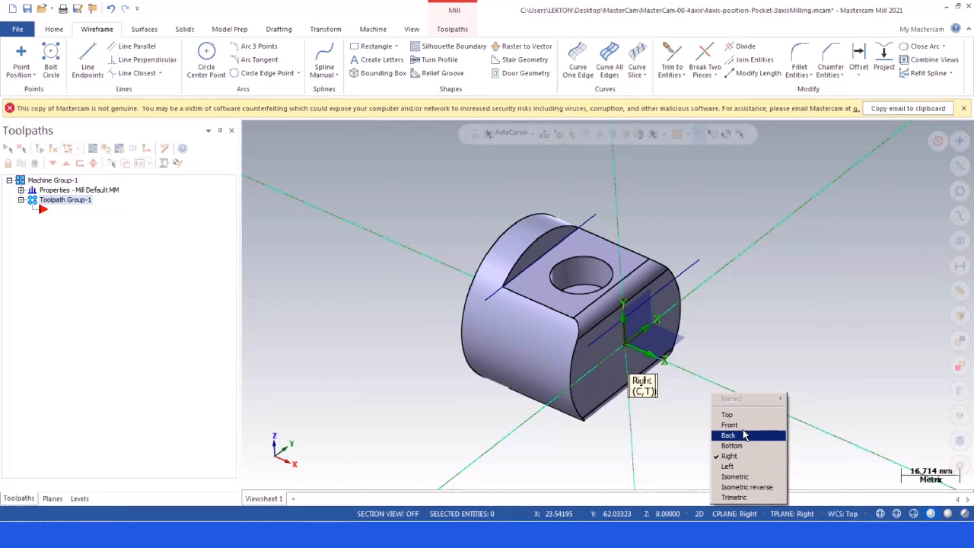
{"action": "left_click", "coordinate": [742, 415]}
{"action": "left_click", "coordinate": [678, 514]}
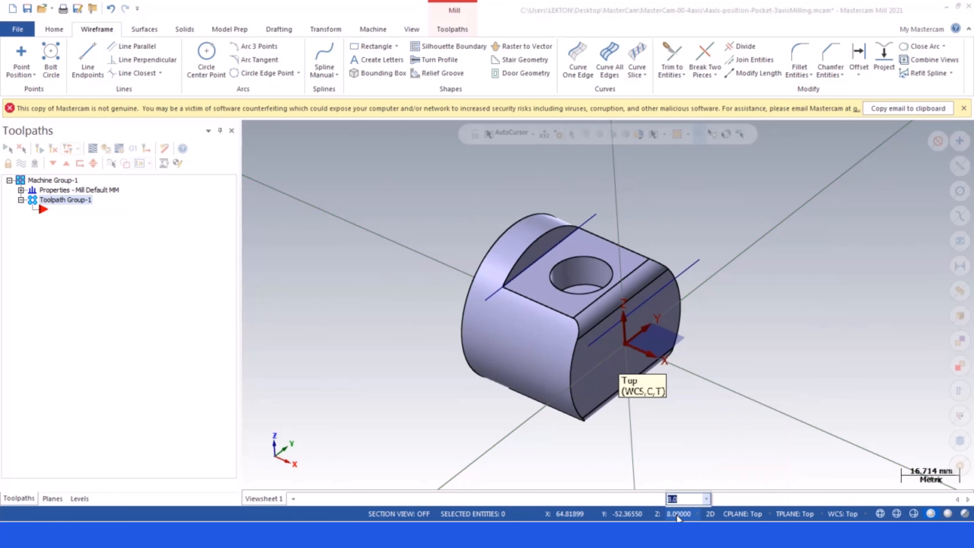
{"action": "type", "text": "0"}
{"action": "key", "text": "Return"}
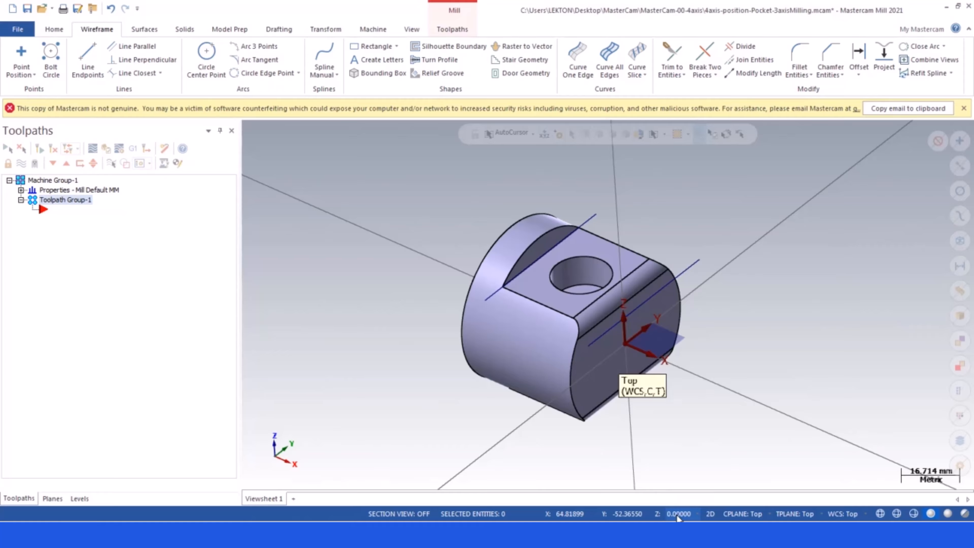
{"action": "left_click", "coordinate": [711, 515]}
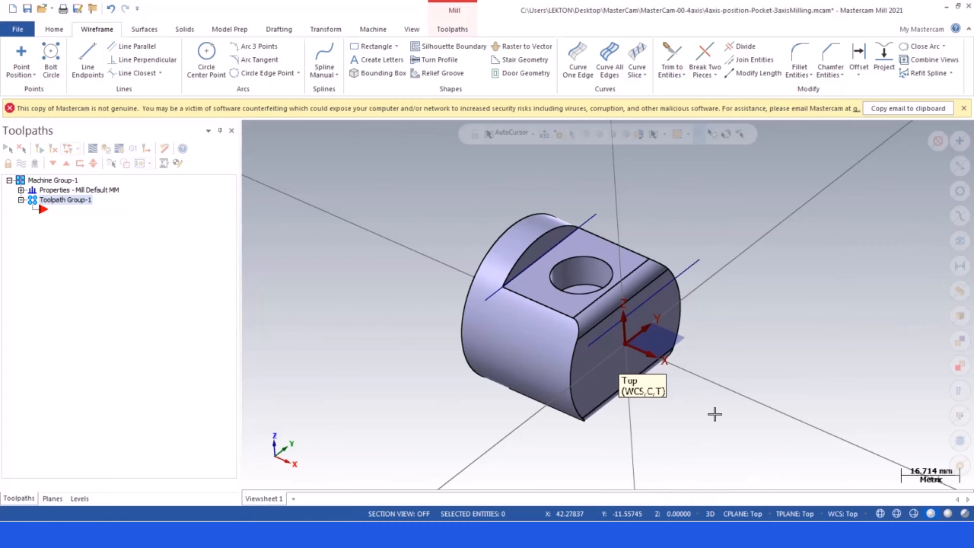
- Take the construction depth from an endpoint of the lengthened line and reset the Z depth to 0
{"action": "left_click", "coordinate": [743, 514]}
{"action": "left_click", "coordinate": [710, 515]}
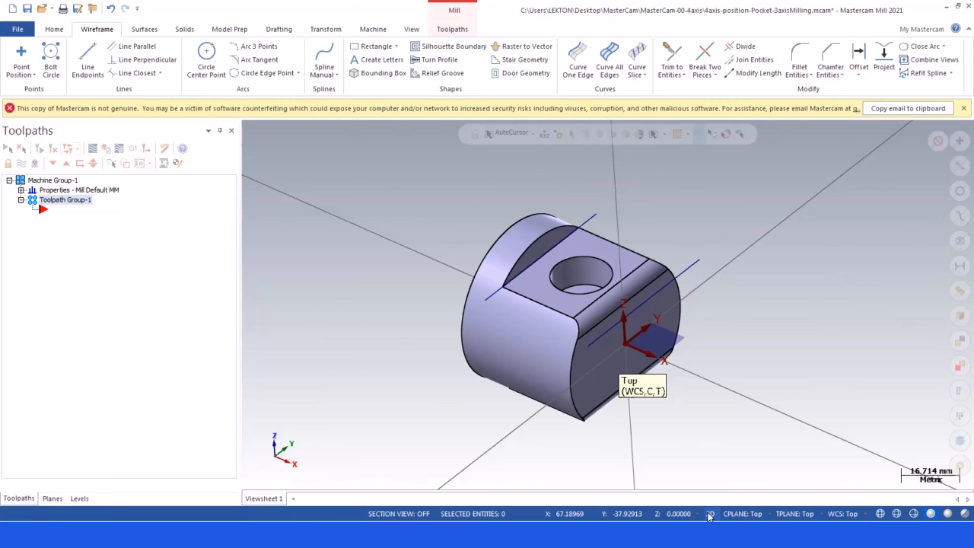
{"action": "left_click", "coordinate": [673, 515]}
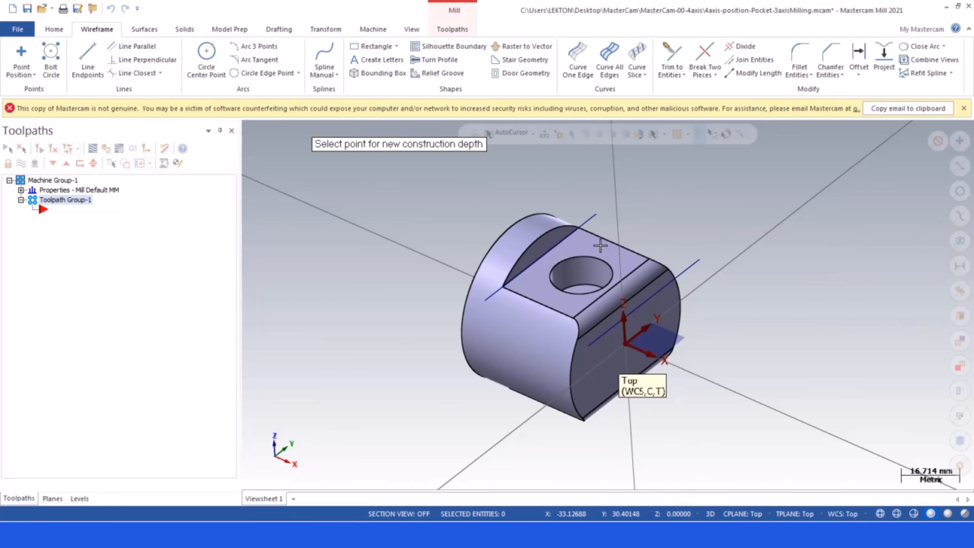
{"action": "left_click", "coordinate": [597, 217]}
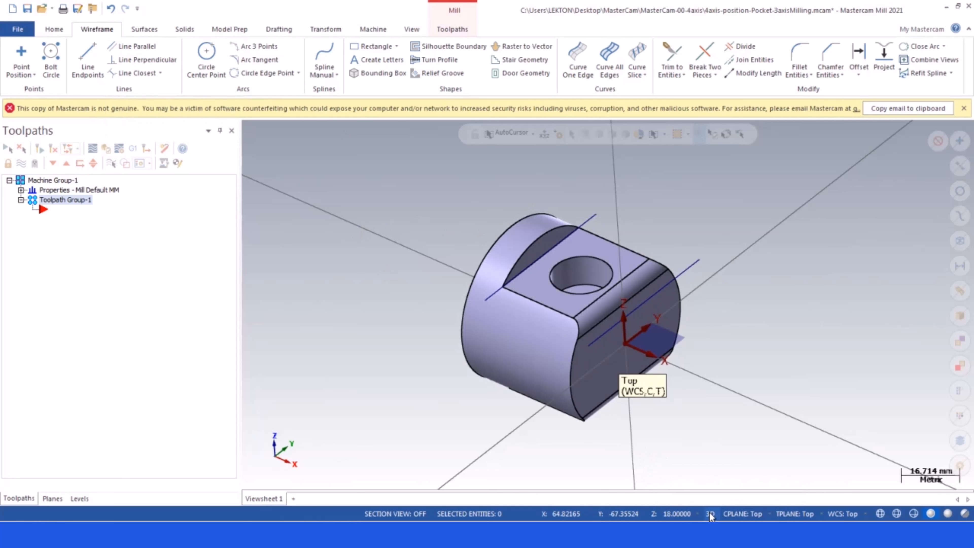
{"action": "left_click", "coordinate": [678, 515]}
{"action": "type", "text": "0"}
{"action": "key", "text": "Return"}
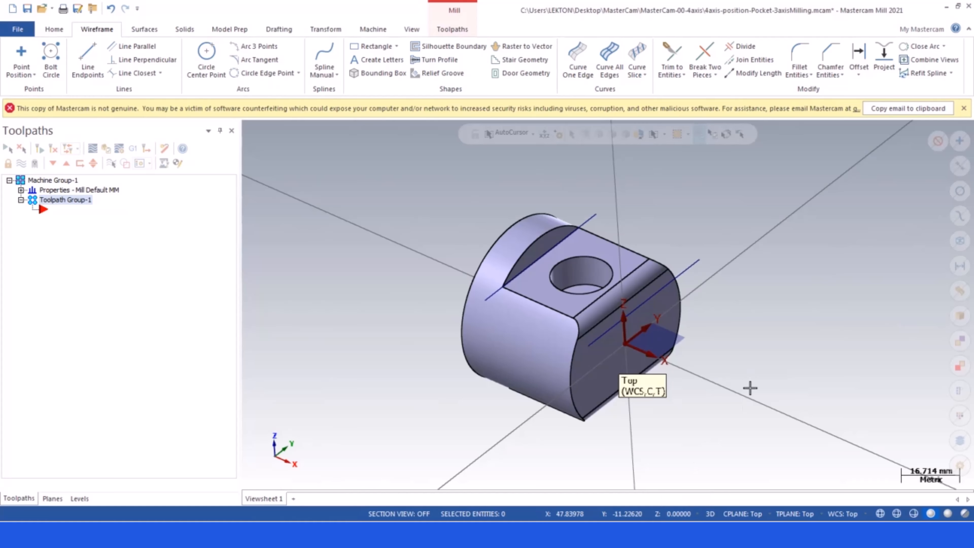
- Close the rectangular boundary around the upper flat with two 38 mm lines joining the endpoints of the parallel lines
{"action": "scroll", "coordinate": [751, 387], "scroll_direction": "up", "scroll_amount": 1}
{"action": "left_click", "coordinate": [75, 58]}
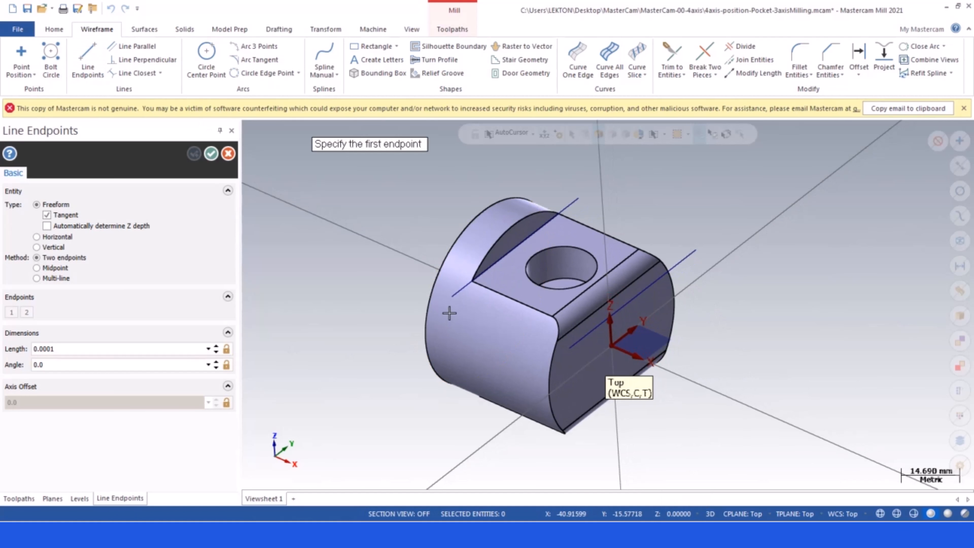
{"action": "left_click", "coordinate": [453, 295]}
{"action": "left_click", "coordinate": [570, 347]}
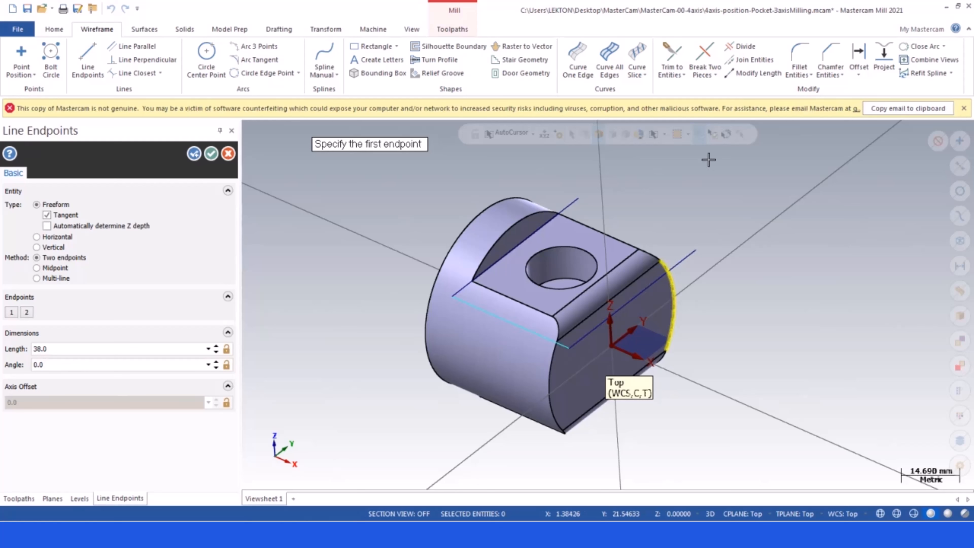
{"action": "left_click", "coordinate": [578, 199]}
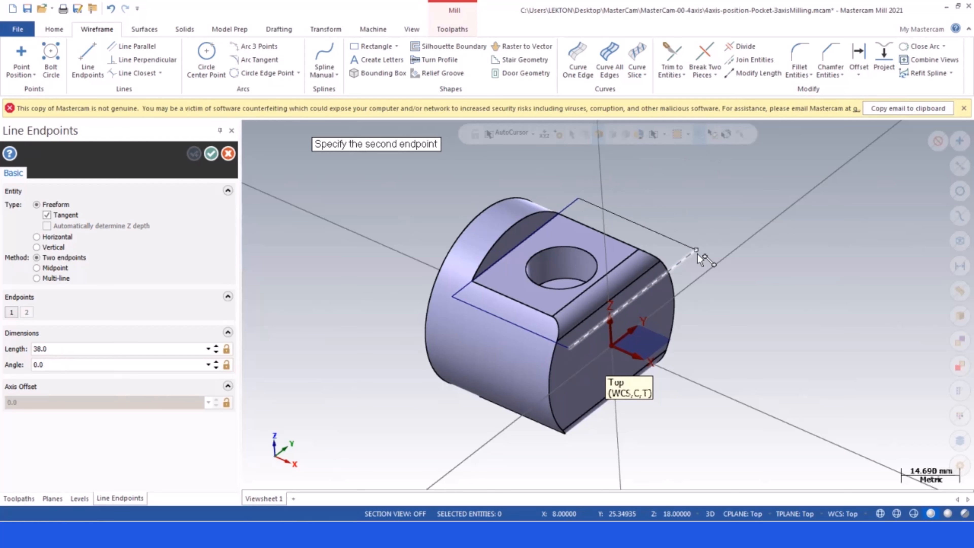
{"action": "left_click", "coordinate": [695, 250]}
{"action": "left_click", "coordinate": [211, 154]}
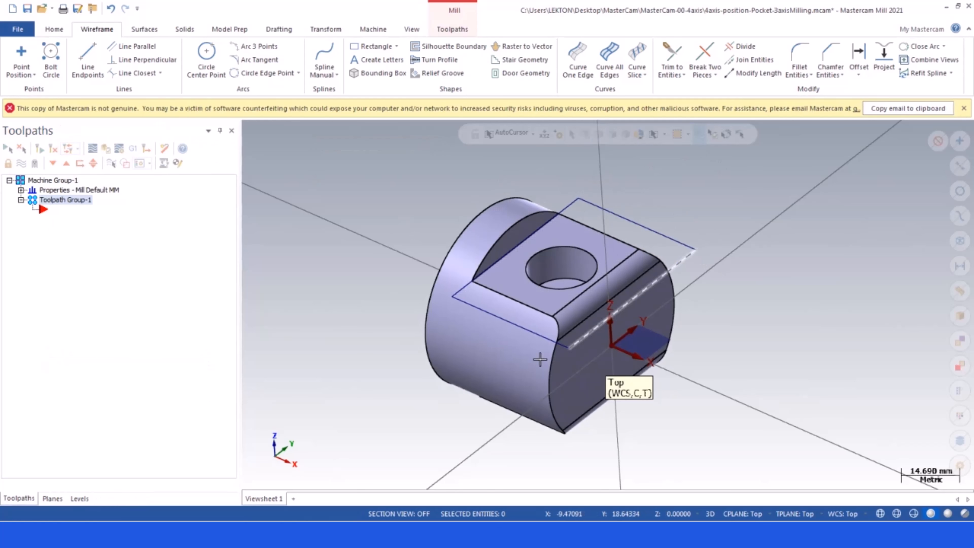
- Start a mill Pocket toolpath using the closed rectangular boundary over the flat as its chain
{"action": "right_click", "coordinate": [57, 212]}
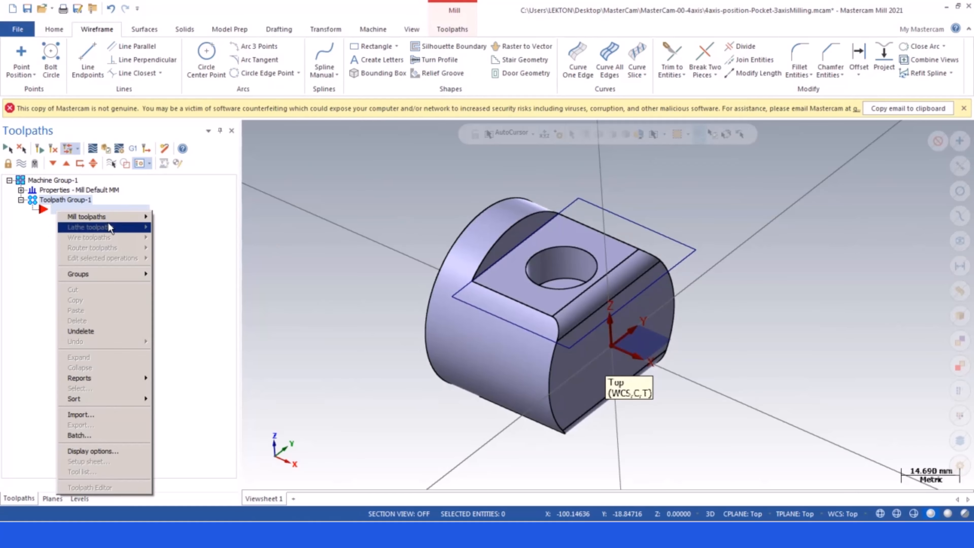
{"action": "mouse_move", "coordinate": [115, 217]}
{"action": "left_click", "coordinate": [214, 259]}
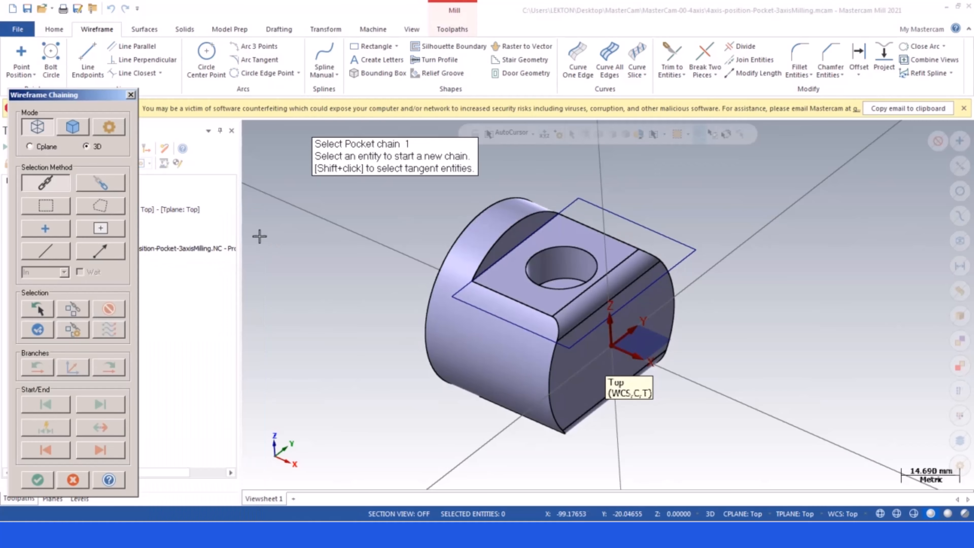
{"action": "left_click", "coordinate": [461, 307]}
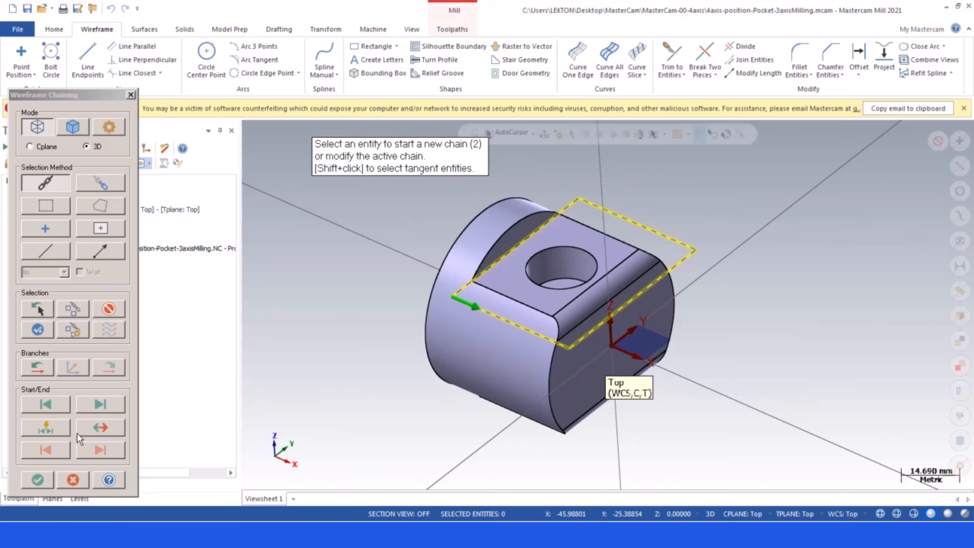
{"action": "left_click", "coordinate": [37, 483]}
- Create a new 10 mm flat endmill for the pocket, keeping the default tool geometry
{"action": "left_click", "coordinate": [85, 127]}
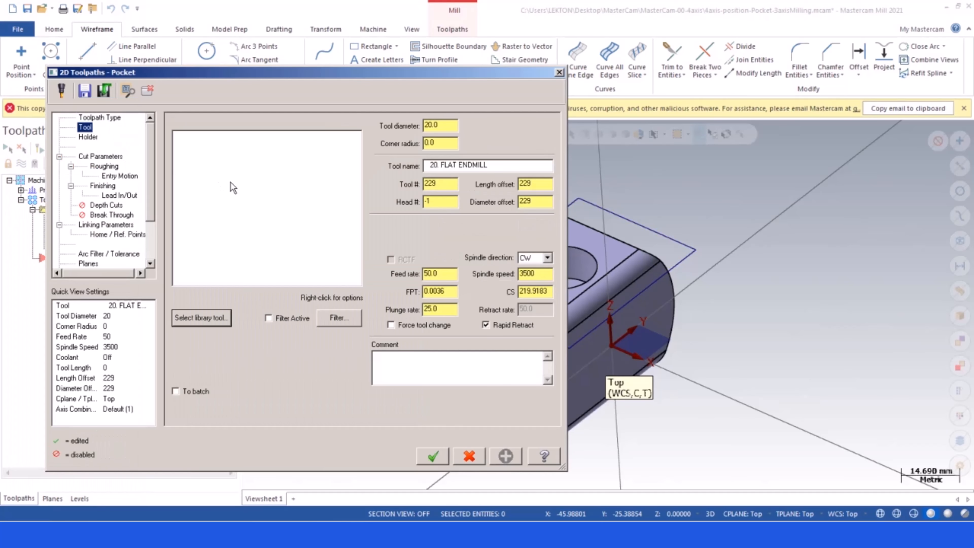
{"action": "right_click", "coordinate": [230, 183]}
{"action": "left_click", "coordinate": [257, 199]}
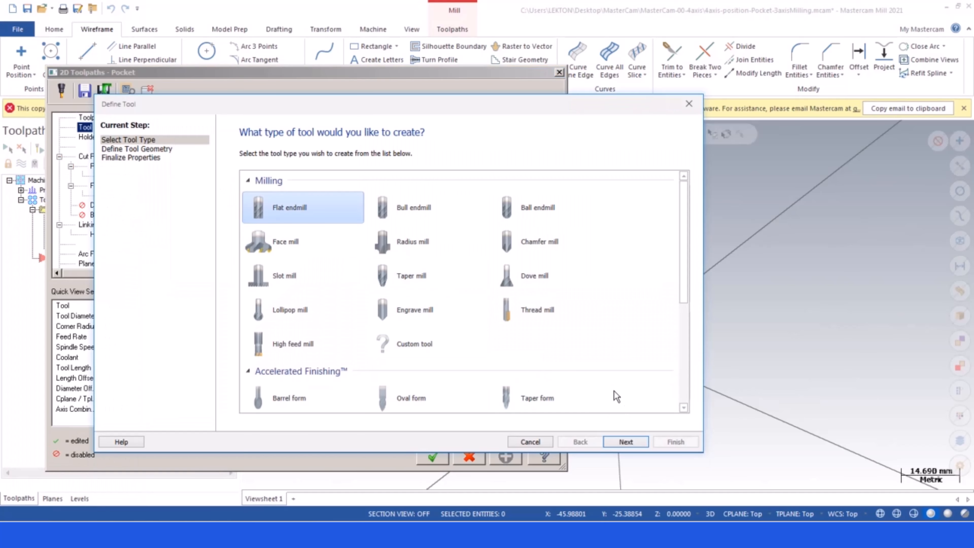
{"action": "left_click", "coordinate": [626, 442]}
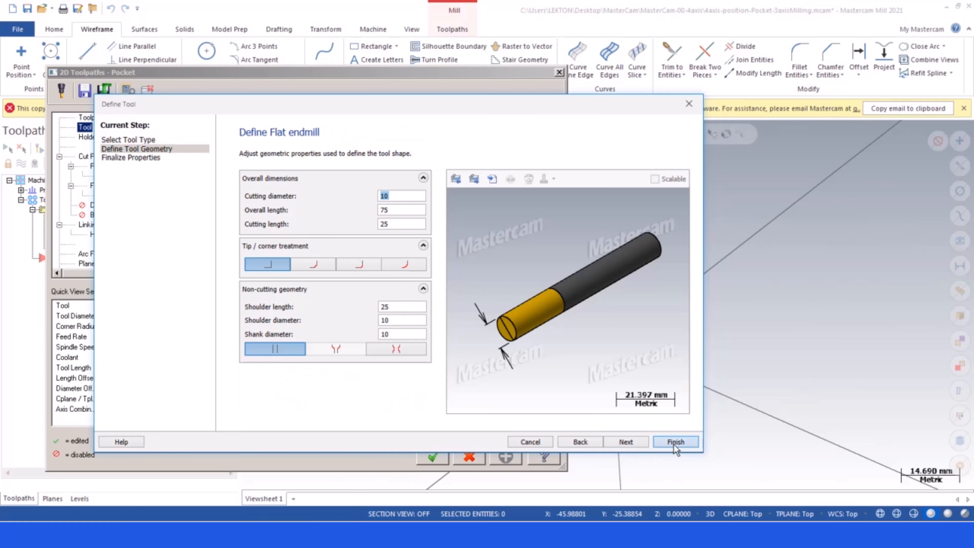
{"action": "left_click", "coordinate": [676, 442]}
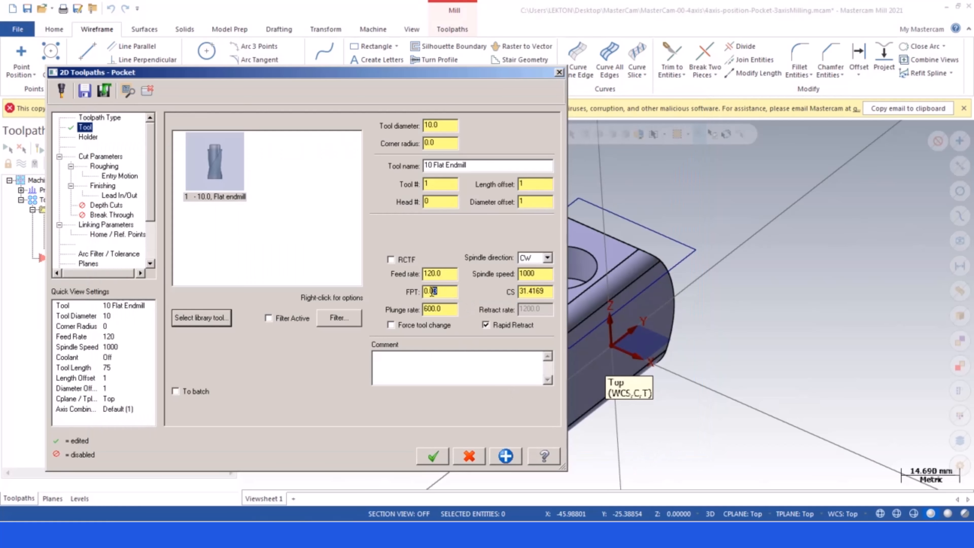
- Set the endmill's feed per tooth to 0.1 and its cutting speed to 150
{"action": "left_click_drag", "start_coordinate": [432, 292], "coordinate": [428, 291]}
{"action": "type", "text": "1"}
{"action": "left_click_drag", "start_coordinate": [547, 290], "coordinate": [482, 291]}
{"action": "type", "text": "150"}
{"action": "left_click", "coordinate": [534, 279]}
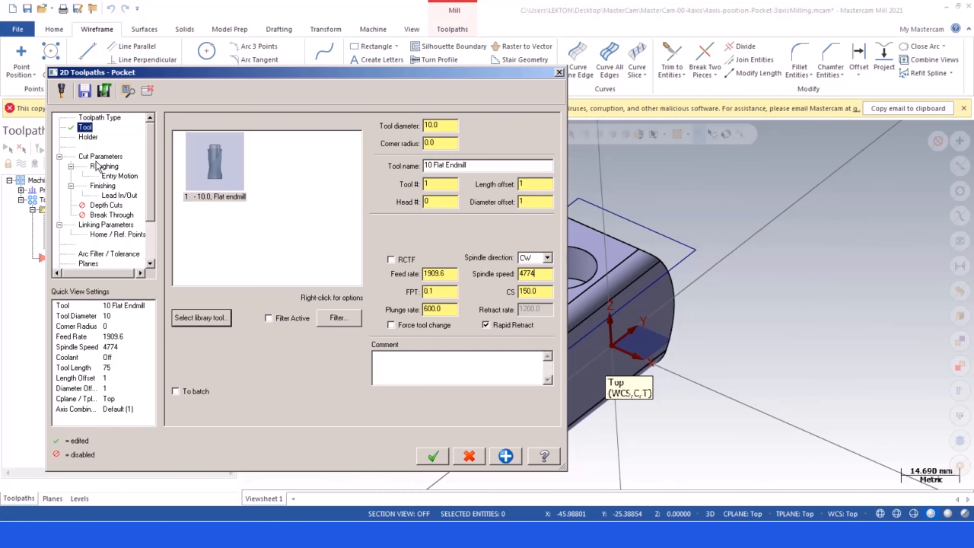
- Set the pocket's linking parameters to an absolute retract of 40 and an incremental top of stock of 5
{"action": "left_click", "coordinate": [100, 225]}
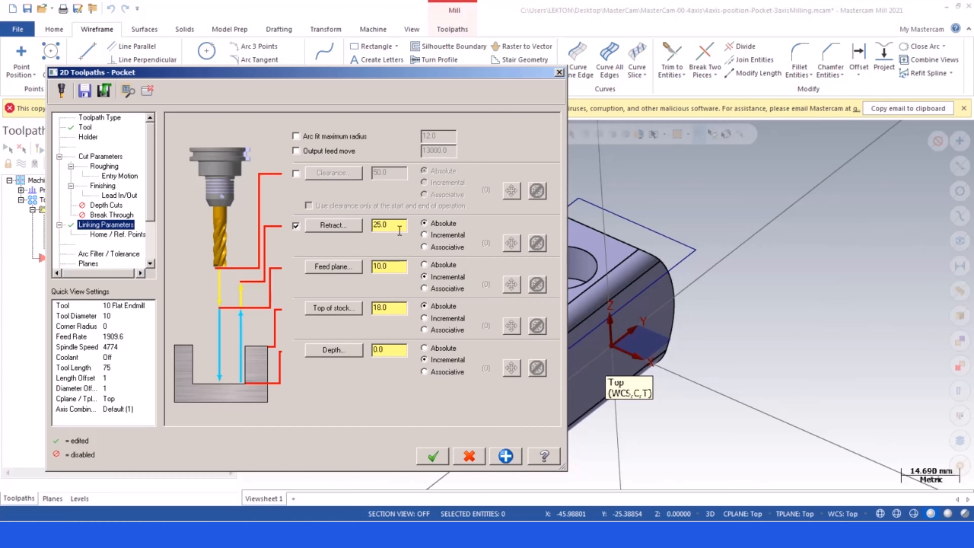
{"action": "left_click_drag", "start_coordinate": [400, 231], "coordinate": [341, 221]}
{"action": "double_click", "coordinate": [398, 268]}
{"action": "type", "text": "5"}
{"action": "left_click", "coordinate": [424, 319]}
{"action": "left_click_drag", "start_coordinate": [401, 268], "coordinate": [358, 265]}
{"action": "double_click", "coordinate": [382, 267]}
{"action": "left_click_drag", "start_coordinate": [385, 304], "coordinate": [356, 306]}
- Set the pocket to conventional milling with 0 stock to leave on walls and floors
{"action": "left_click", "coordinate": [99, 157]}
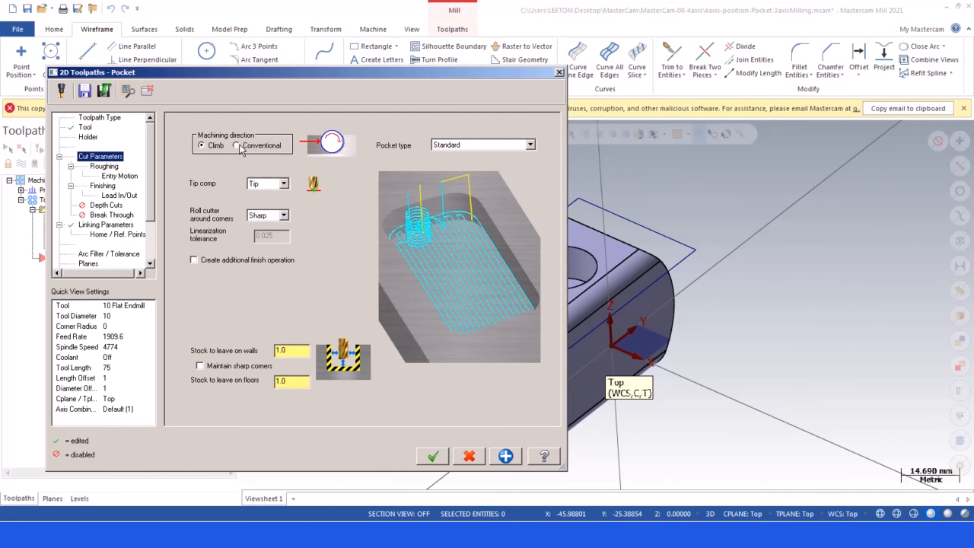
{"action": "left_click", "coordinate": [237, 145]}
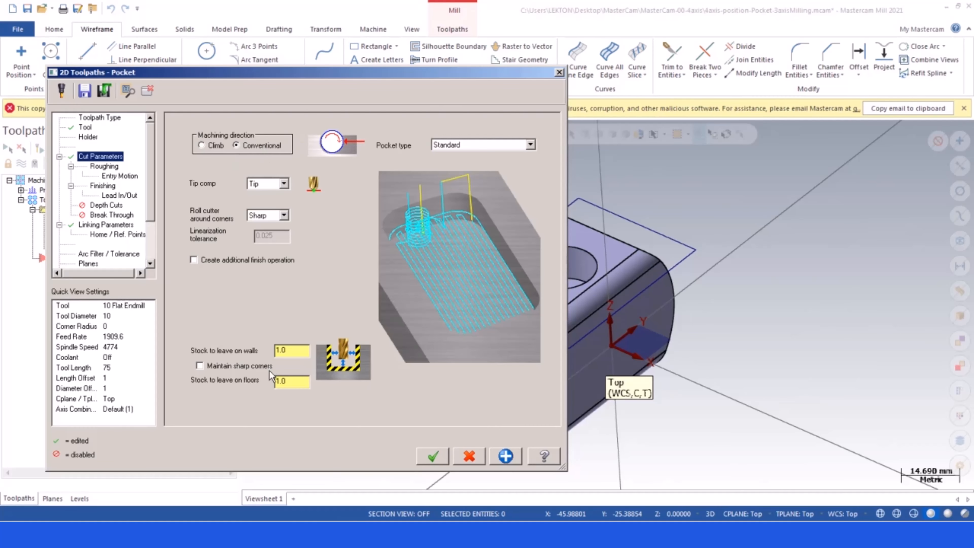
{"action": "double_click", "coordinate": [291, 381]}
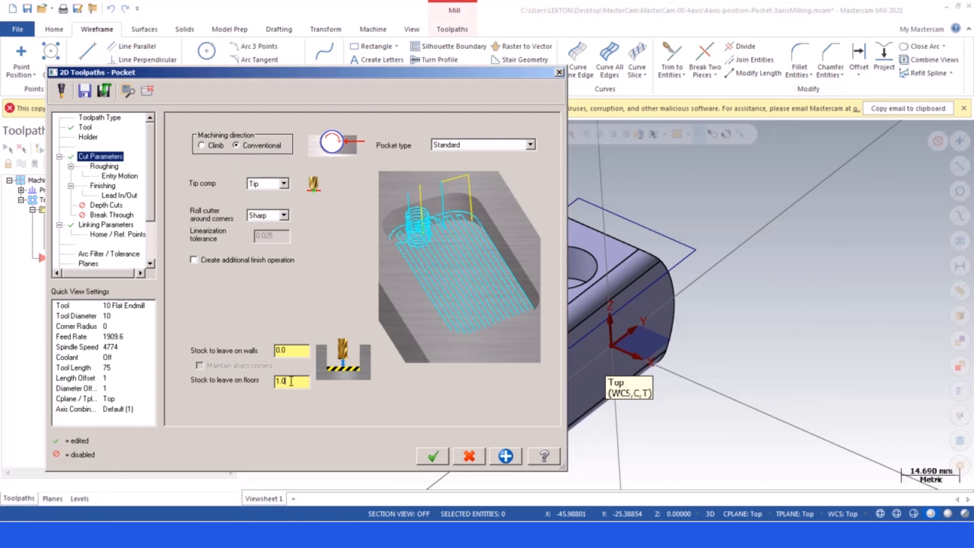
{"action": "type", "text": "0"}
{"action": "left_click", "coordinate": [294, 350]}
- Set roughing to Parallel Spiral, Clean Corners with spiral inside to outside off, and use Ramp entry motion
{"action": "left_click", "coordinate": [115, 166]}
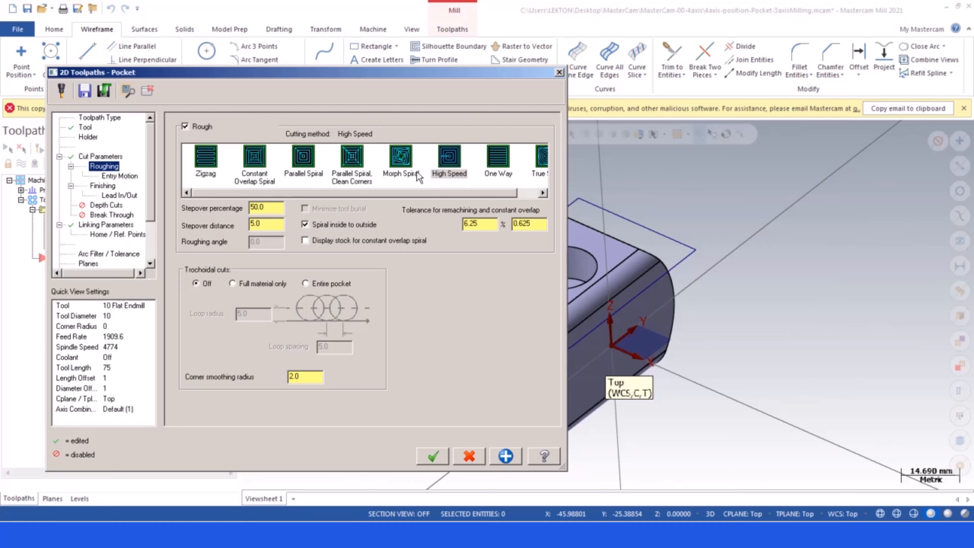
{"action": "left_click", "coordinate": [352, 157]}
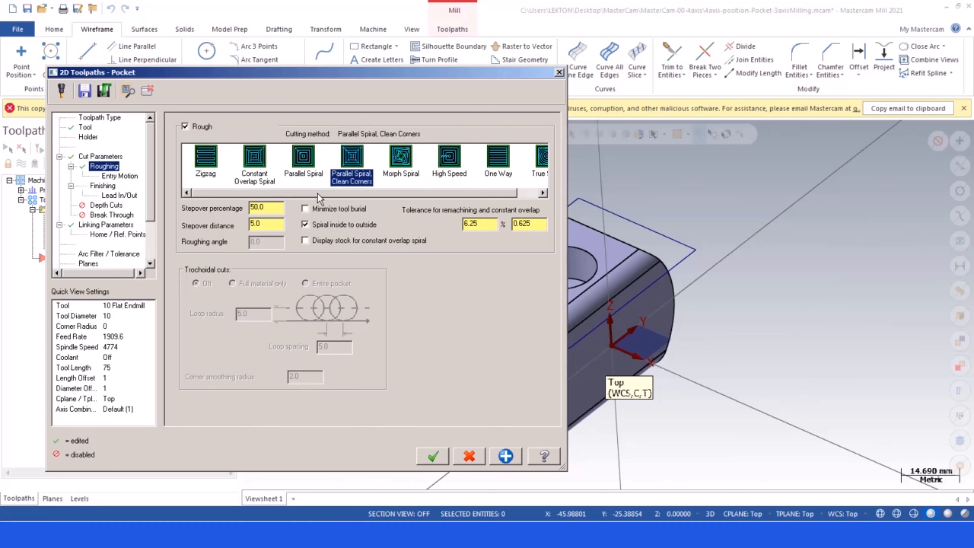
{"action": "left_click", "coordinate": [305, 224]}
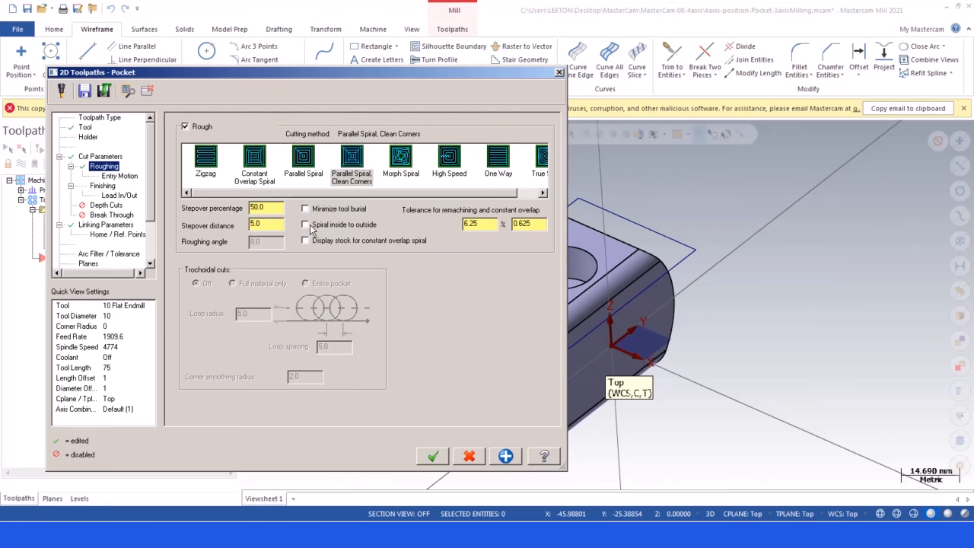
{"action": "left_click", "coordinate": [124, 177]}
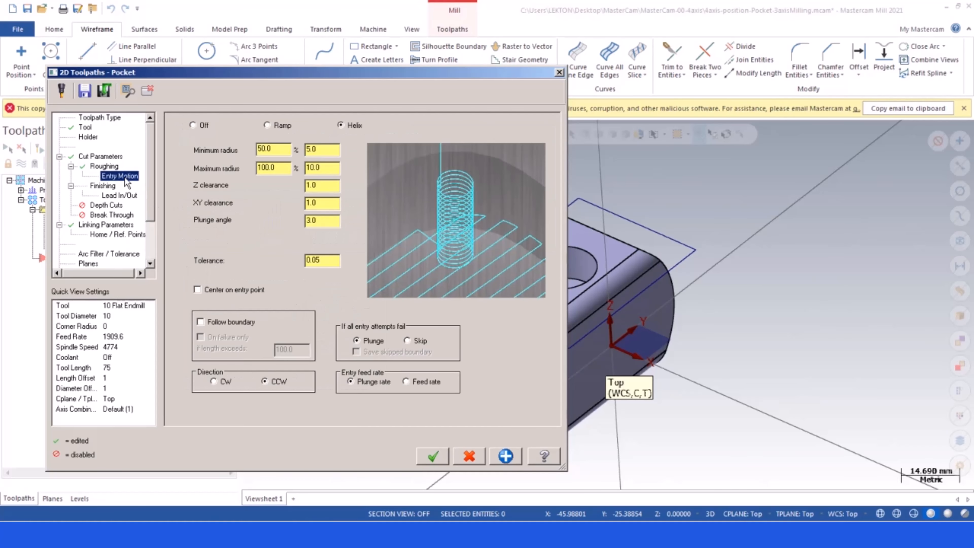
{"action": "left_click", "coordinate": [268, 125]}
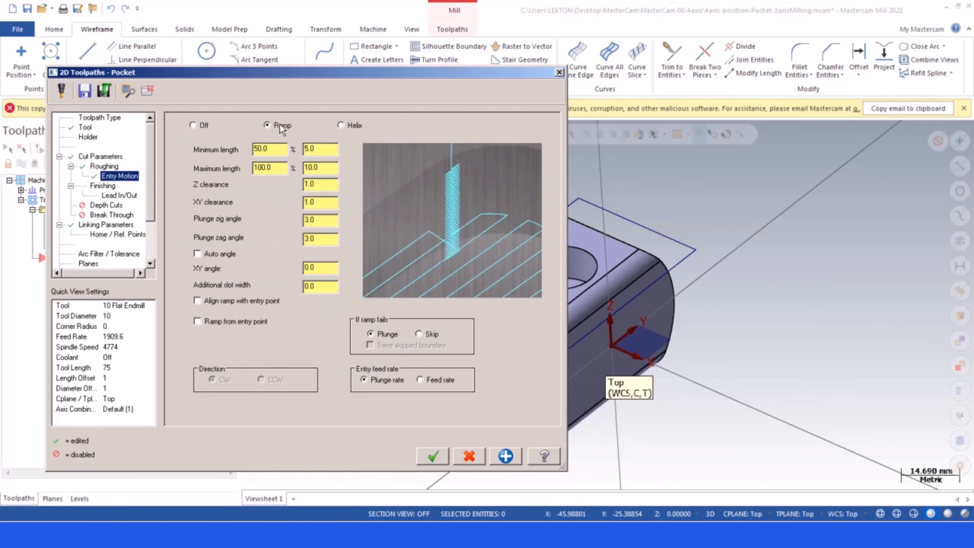
- Disable the pocket's finish passes and generate the toolpath
{"action": "left_click", "coordinate": [101, 187]}
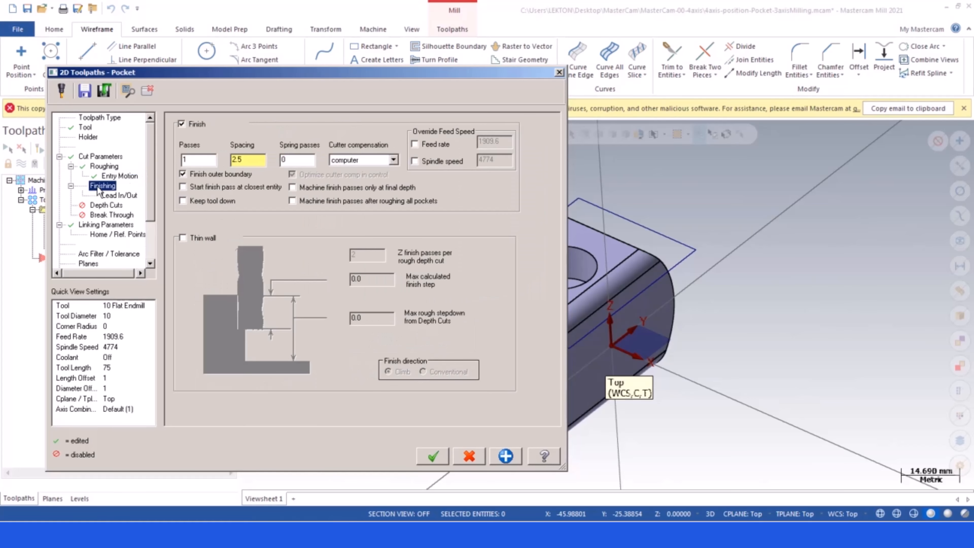
{"action": "left_click", "coordinate": [181, 124]}
{"action": "left_click", "coordinate": [432, 456]}
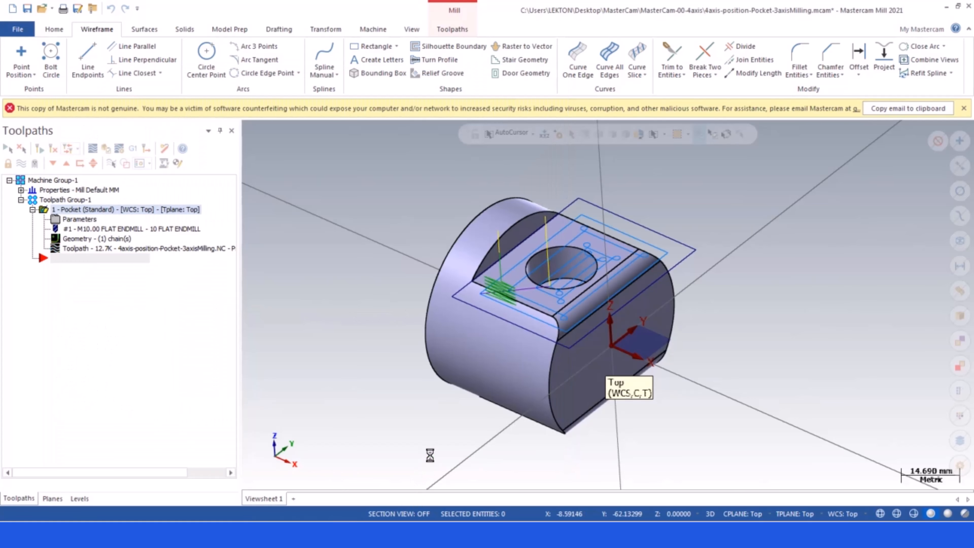
- Switch the construction plane to Right and view the part and toolpath from the right side
{"action": "scroll", "coordinate": [658, 266], "scroll_direction": "up", "scroll_amount": 2}
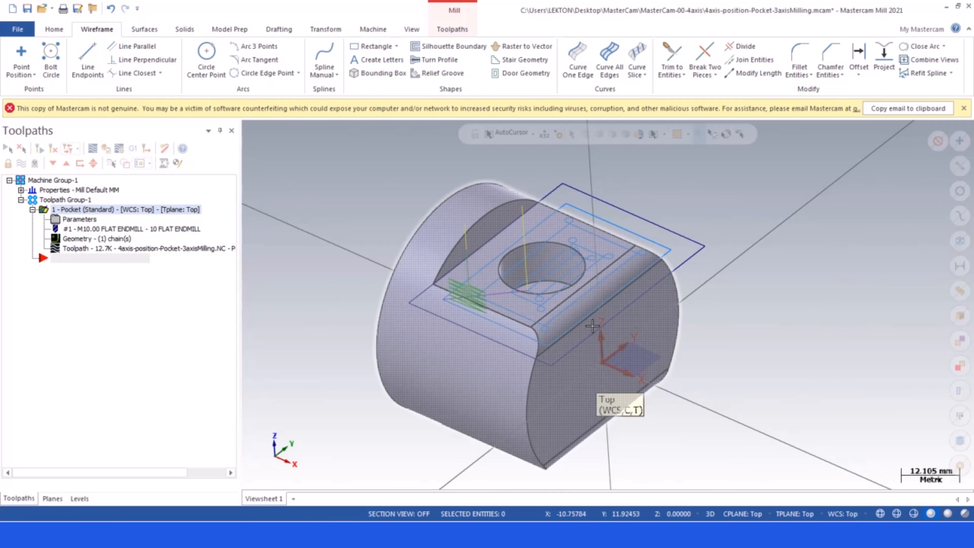
{"action": "mouse_move", "coordinate": [591, 334]}
{"action": "middle_mouse_down"}
{"action": "mouse_move", "coordinate": [601, 277]}
{"action": "mouse_move", "coordinate": [589, 330]}
{"action": "middle_mouse_up"}
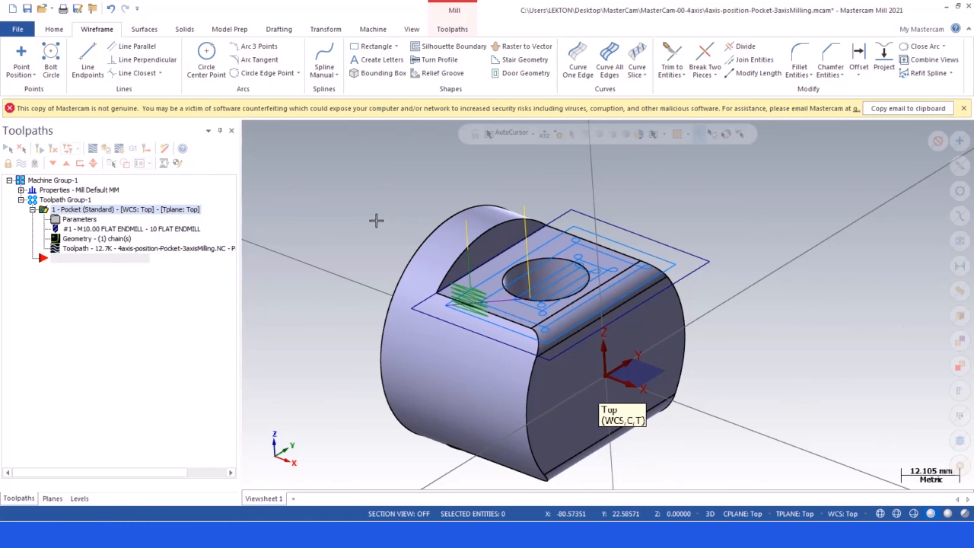
{"action": "left_click", "coordinate": [740, 515]}
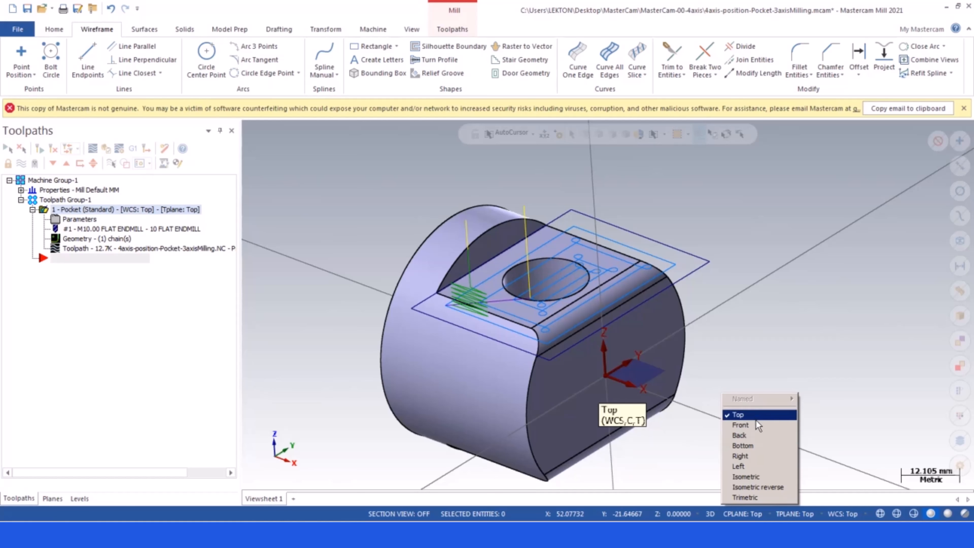
{"action": "left_click", "coordinate": [744, 456]}
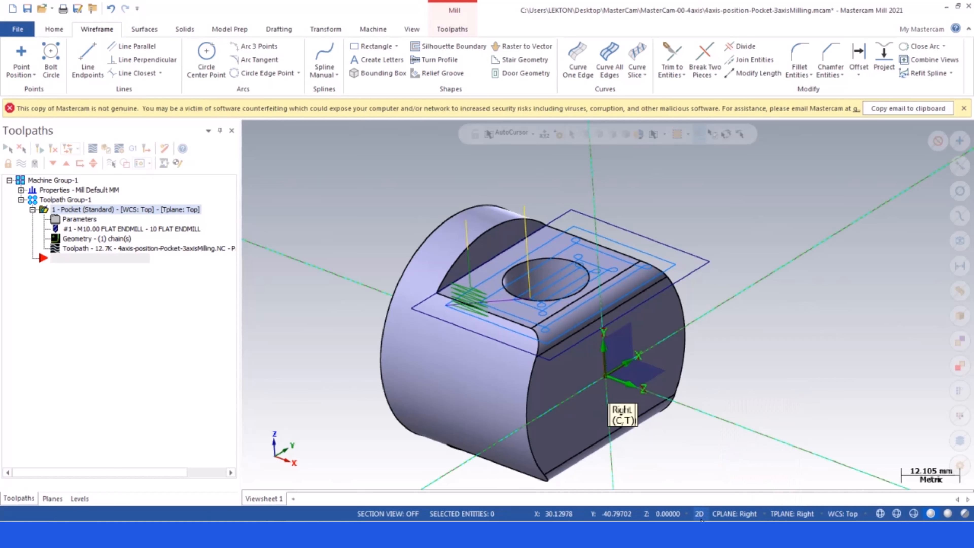
{"action": "right_click", "coordinate": [351, 285]}
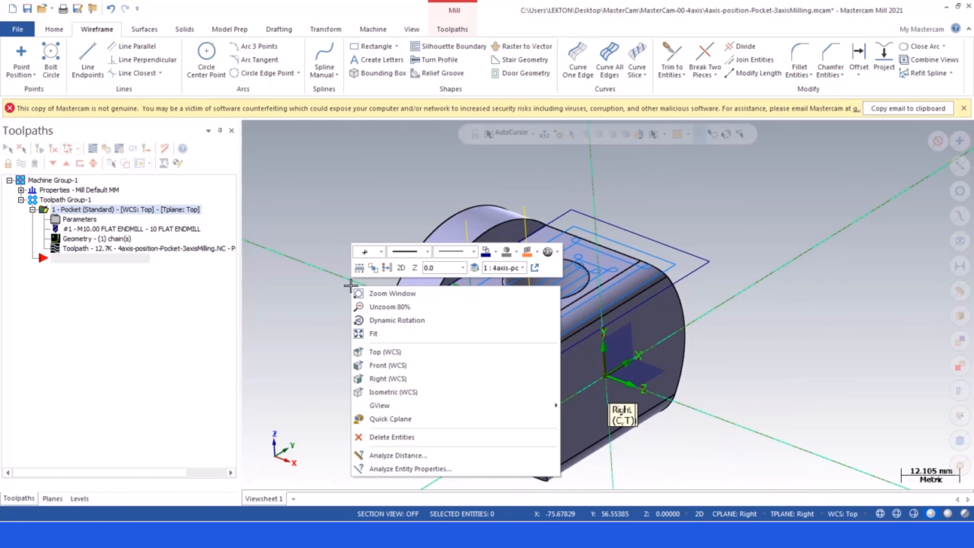
{"action": "left_click", "coordinate": [392, 378]}
{"action": "scroll", "coordinate": [533, 173], "scroll_direction": "up", "scroll_amount": 5}
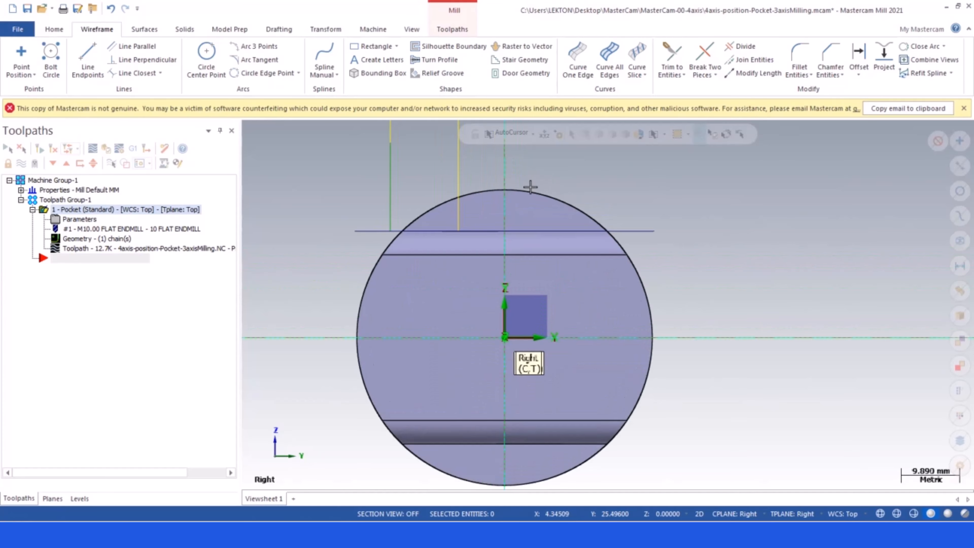
- Measure the height from the boundary line to the cylinder's top with a trial line, and return the construction plane to Top
{"action": "left_click", "coordinate": [87, 61]}
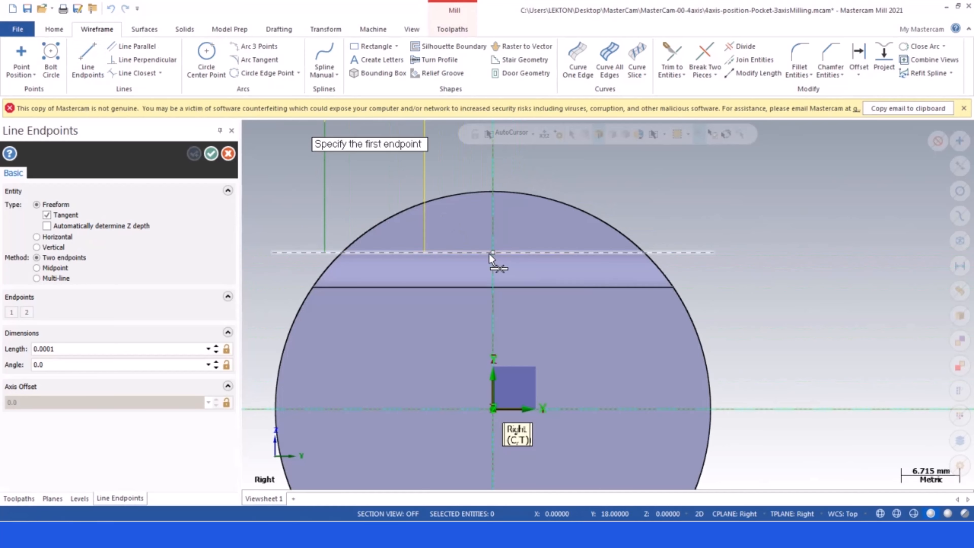
{"action": "left_click", "coordinate": [493, 252]}
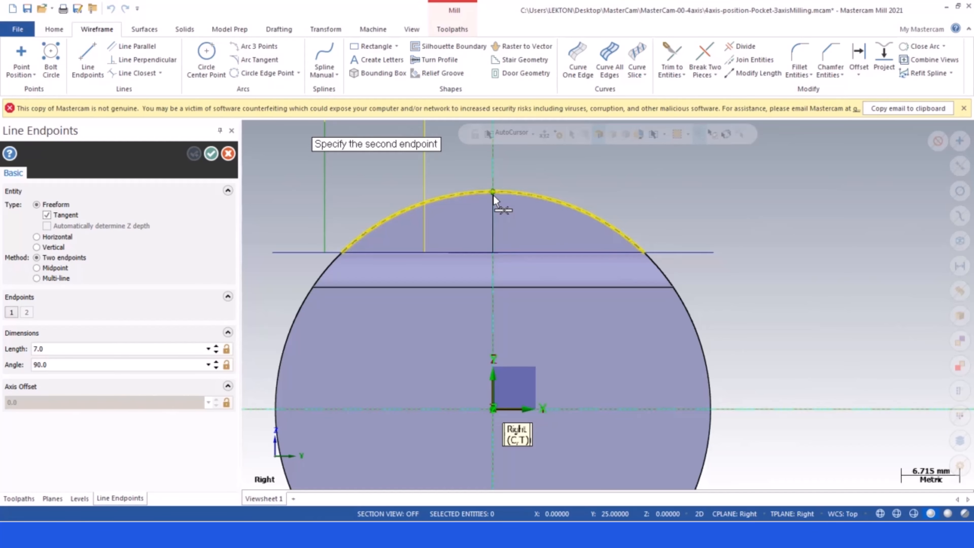
{"action": "scroll", "coordinate": [512, 221], "scroll_direction": "down", "scroll_amount": 2}
{"action": "key", "text": "Escape"}
{"action": "key", "text": "Escape"}
{"action": "middle_click_drag", "start_coordinate": [404, 241], "coordinate": [502, 284]}
{"action": "left_click", "coordinate": [734, 514]}
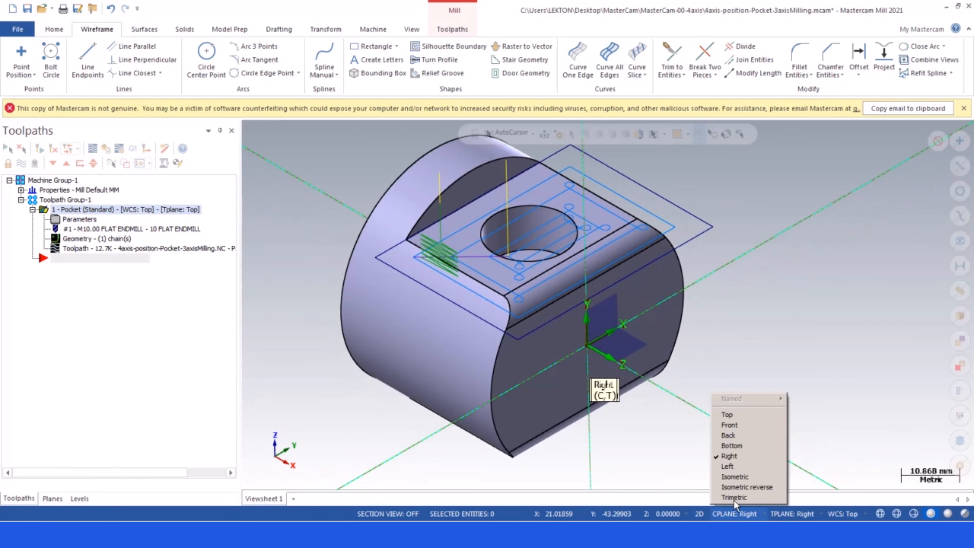
{"action": "left_click", "coordinate": [732, 416]}
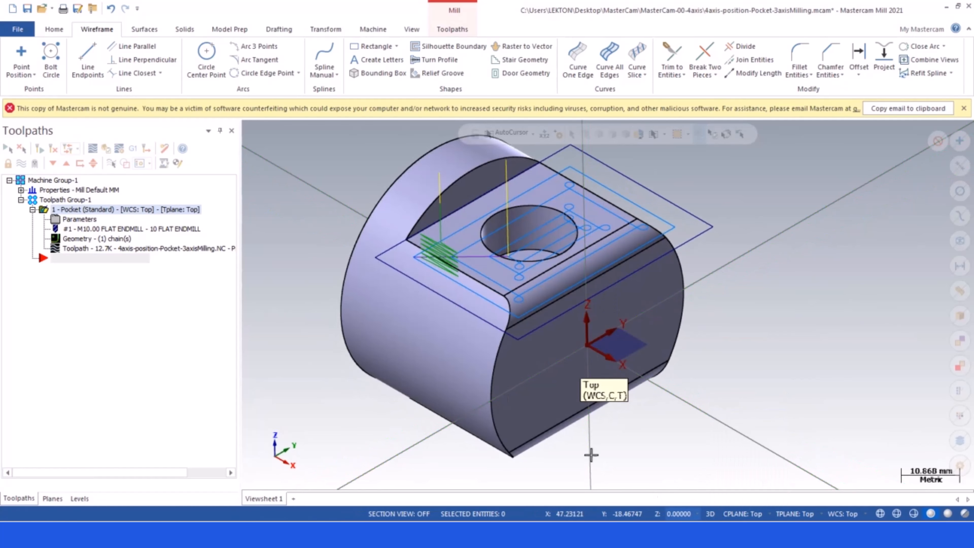
- Set the existing pocket operation's incremental top of stock to 7
{"action": "left_click", "coordinate": [79, 219]}
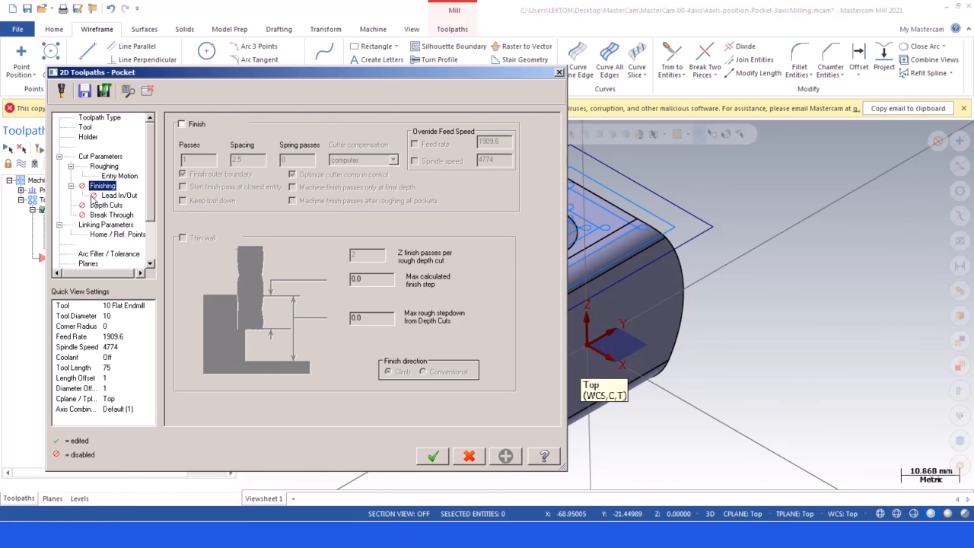
{"action": "left_click", "coordinate": [96, 226]}
{"action": "left_click_drag", "start_coordinate": [384, 314], "coordinate": [338, 306]}
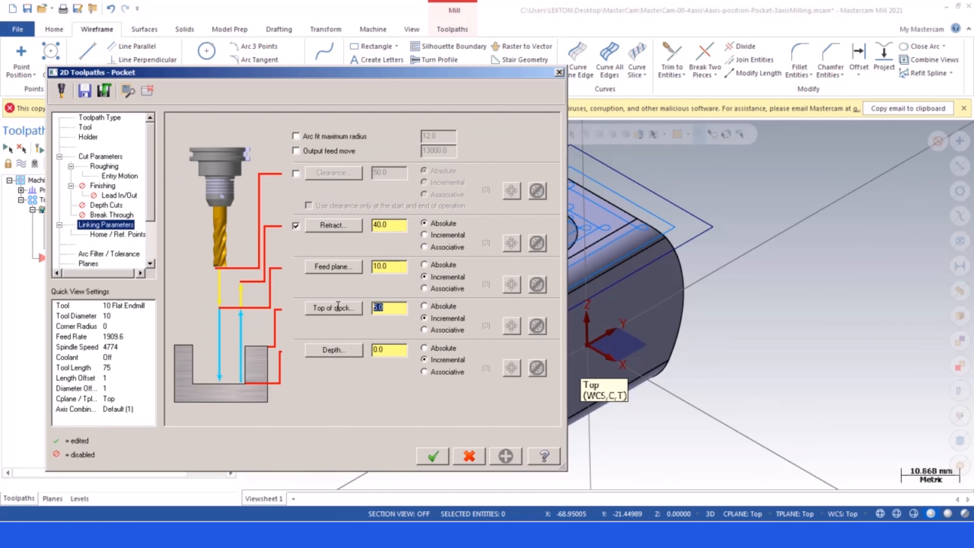
{"action": "type", "text": "7"}
{"action": "double_click", "coordinate": [390, 349]}
{"action": "double_click", "coordinate": [389, 309]}
{"action": "left_click", "coordinate": [392, 354]}
- Enable depth cuts for the pocket with a max rough step of 3, 1 finish cut and a finish step of 1.0
{"action": "left_click", "coordinate": [101, 157]}
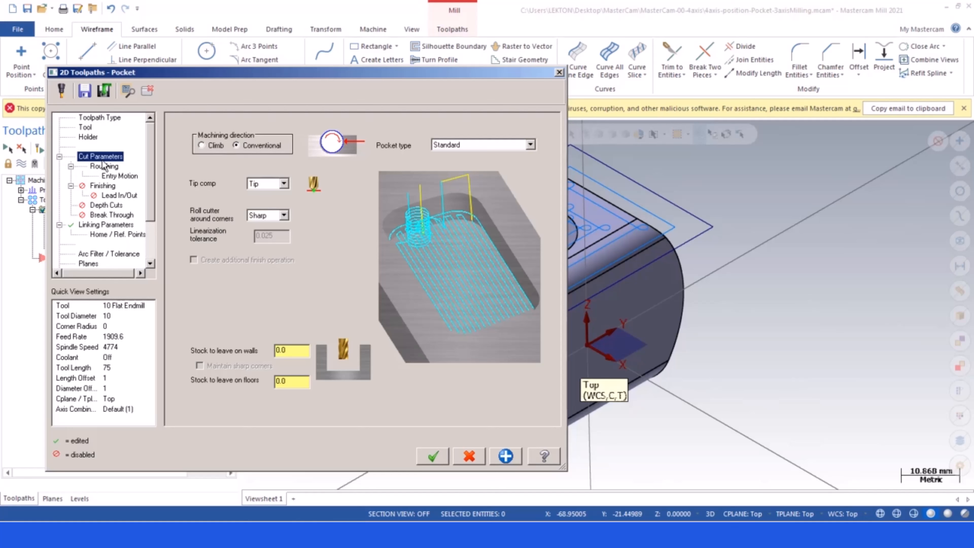
{"action": "left_click", "coordinate": [104, 206]}
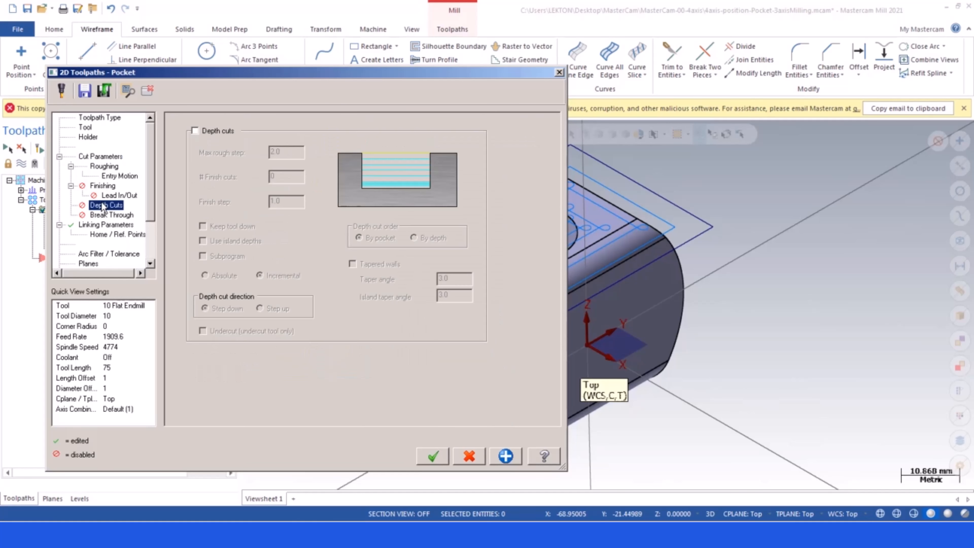
{"action": "left_click", "coordinate": [195, 131]}
{"action": "left_click_drag", "start_coordinate": [295, 152], "coordinate": [253, 150]}
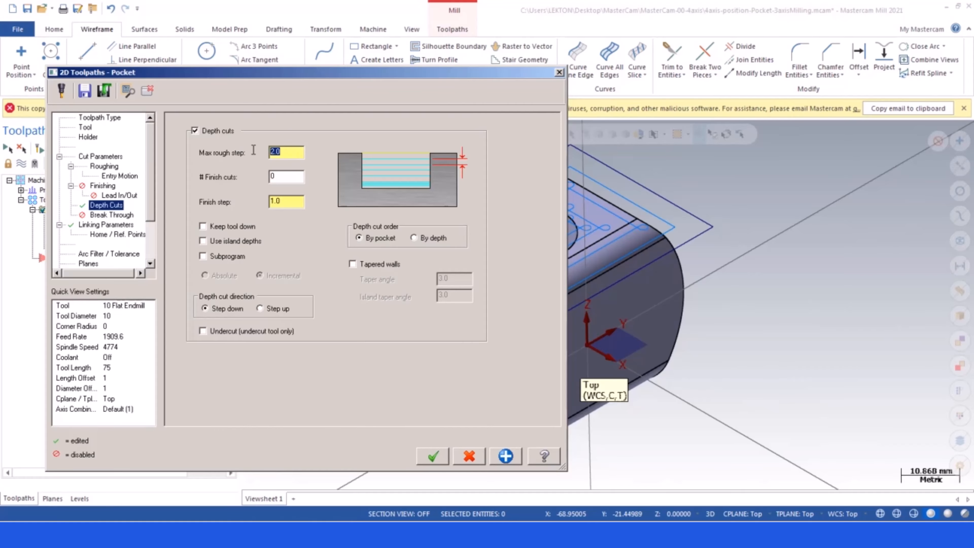
{"action": "type", "text": "3"}
{"action": "key", "text": "Tab"}
{"action": "type", "text": "1"}
{"action": "key", "text": "Tab"}
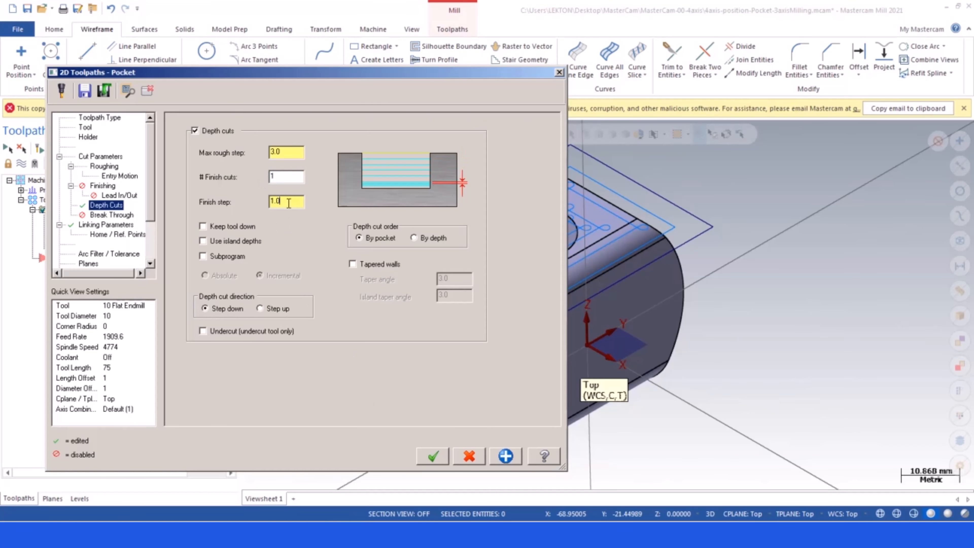
{"action": "left_click", "coordinate": [434, 457]}
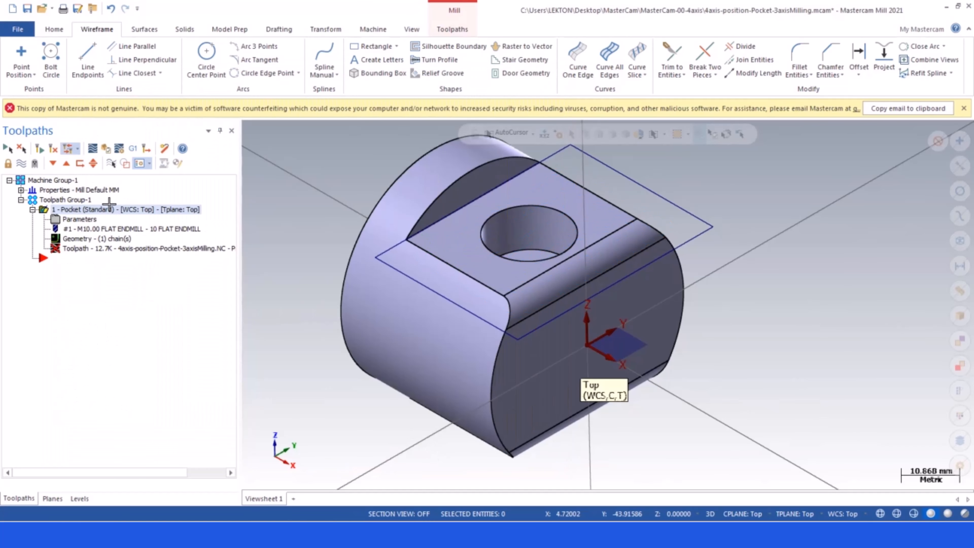
- Regenerate the pocket toolpath with the new depth cuts and hide its toolpath display
{"action": "left_click", "coordinate": [54, 149]}
{"action": "mouse_move", "coordinate": [542, 250]}
{"action": "middle_mouse_down"}
{"action": "mouse_move", "coordinate": [539, 212]}
{"action": "mouse_move", "coordinate": [546, 255]}
{"action": "middle_mouse_up"}
{"action": "left_click", "coordinate": [21, 163]}
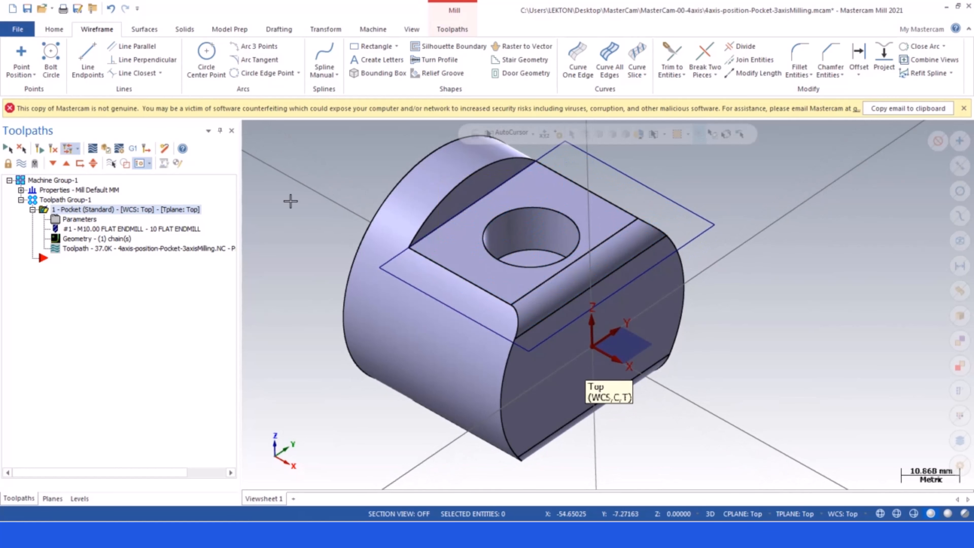
{"action": "scroll", "coordinate": [506, 285], "scroll_direction": "down", "scroll_amount": 3}
{"action": "scroll", "coordinate": [579, 223], "scroll_direction": "up", "scroll_amount": 2}
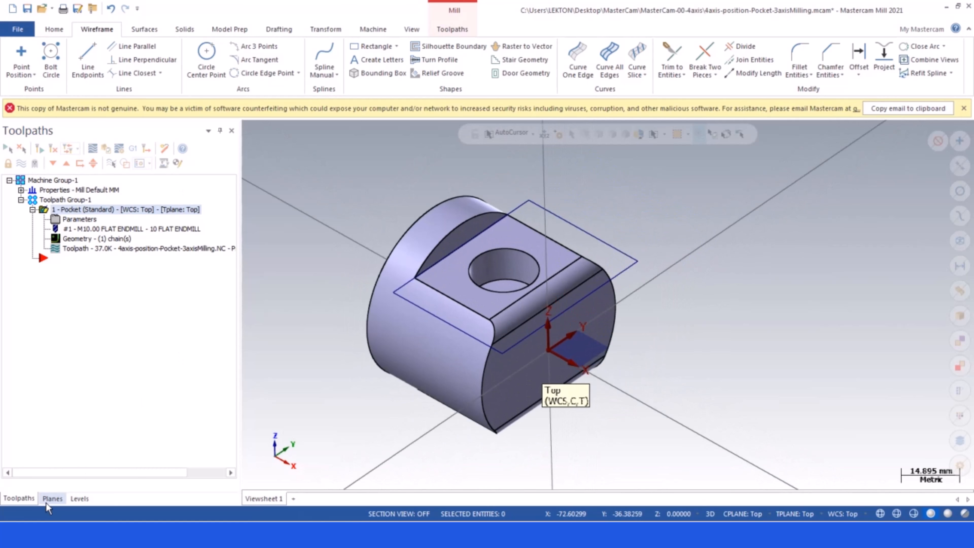
- Copy the pocket operation and paste the duplicate below it in the same toolpath group
{"action": "left_click", "coordinate": [52, 498]}
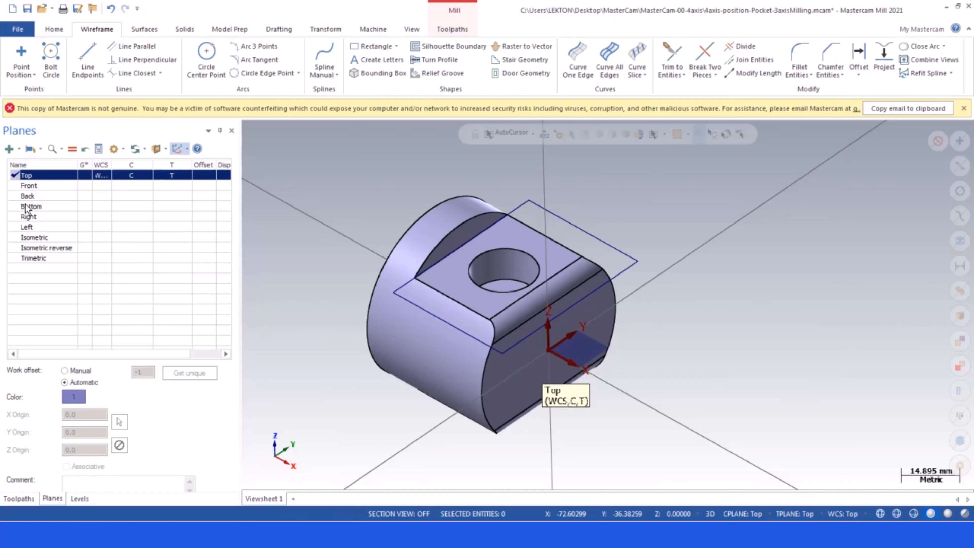
{"action": "left_click", "coordinate": [21, 498]}
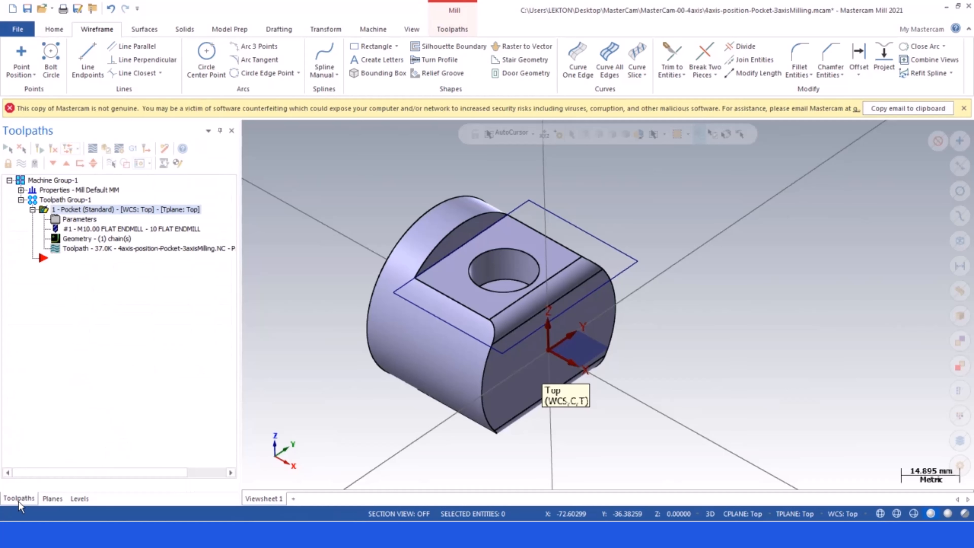
{"action": "right_click", "coordinate": [64, 210]}
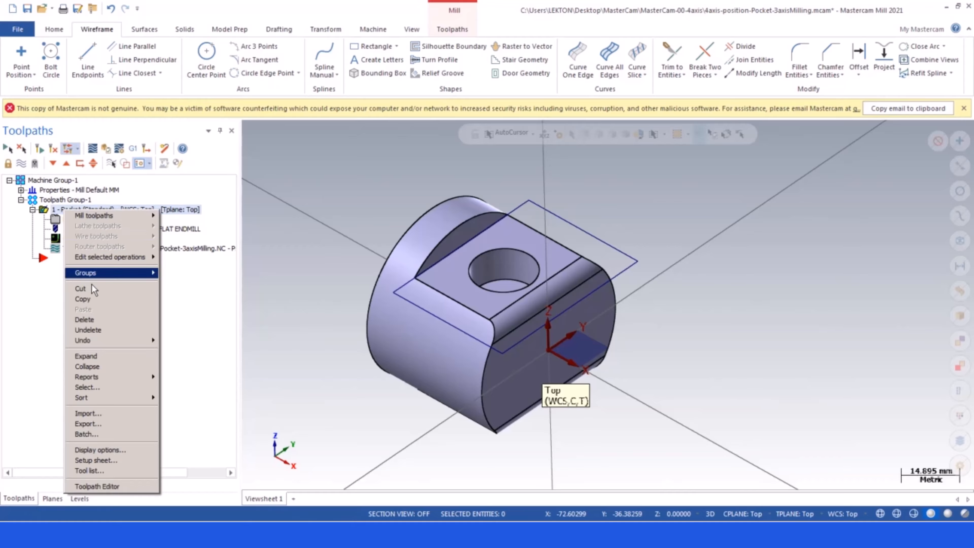
{"action": "left_click", "coordinate": [90, 299]}
{"action": "right_click", "coordinate": [54, 255]}
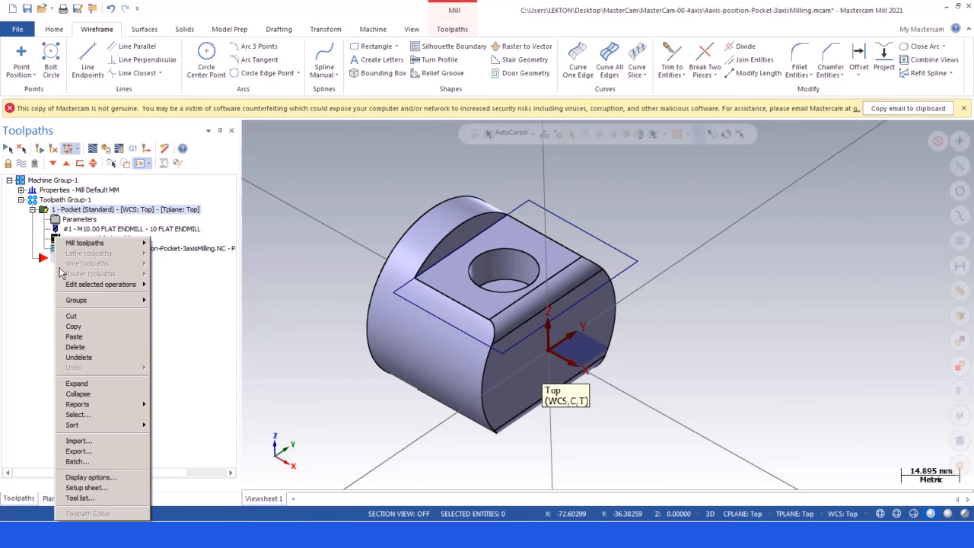
{"action": "left_click", "coordinate": [77, 337]}
- Select both pocket operations and hide their toolpath display on the part
{"action": "scroll", "coordinate": [352, 231], "scroll_direction": "down", "scroll_amount": 1}
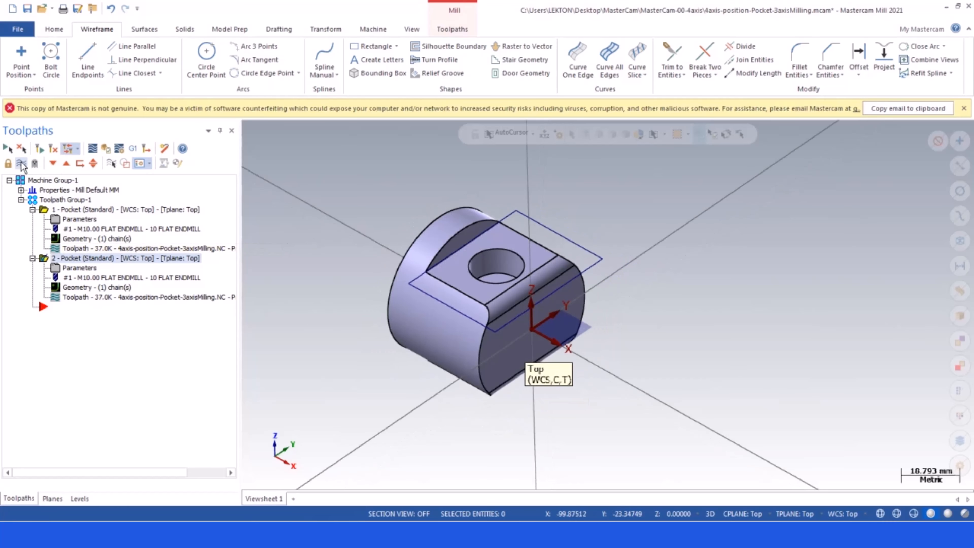
{"action": "left_click", "coordinate": [6, 151]}
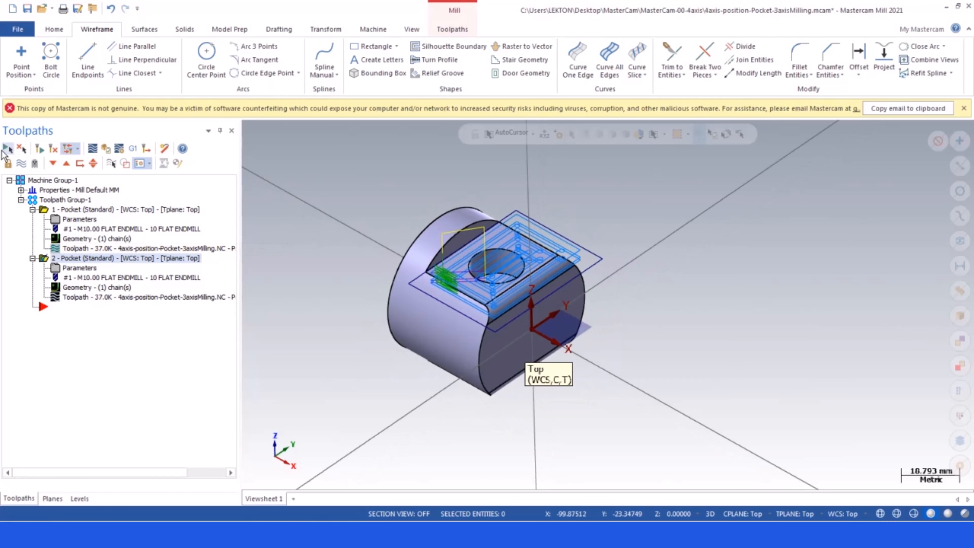
{"action": "left_click", "coordinate": [21, 163]}
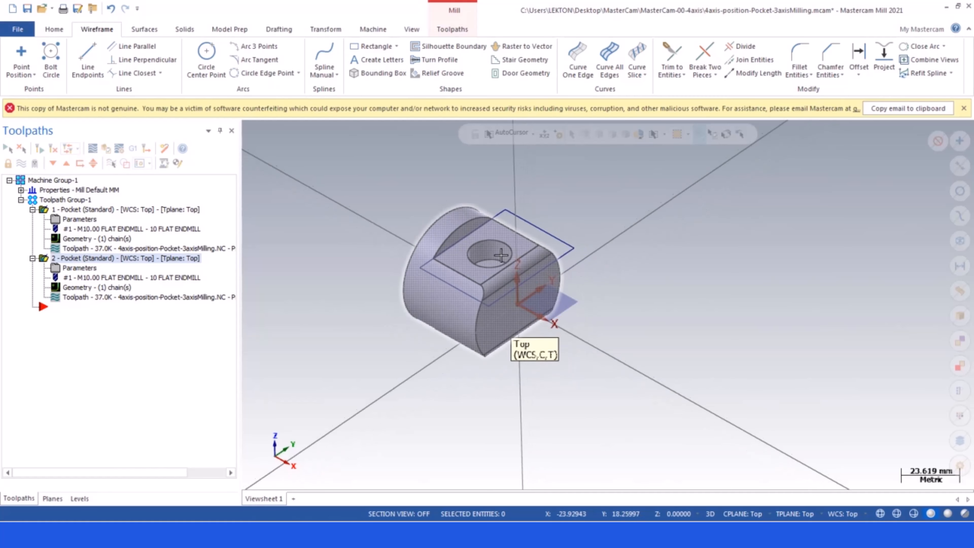
{"action": "scroll", "coordinate": [479, 205], "scroll_direction": "up", "scroll_amount": 1}
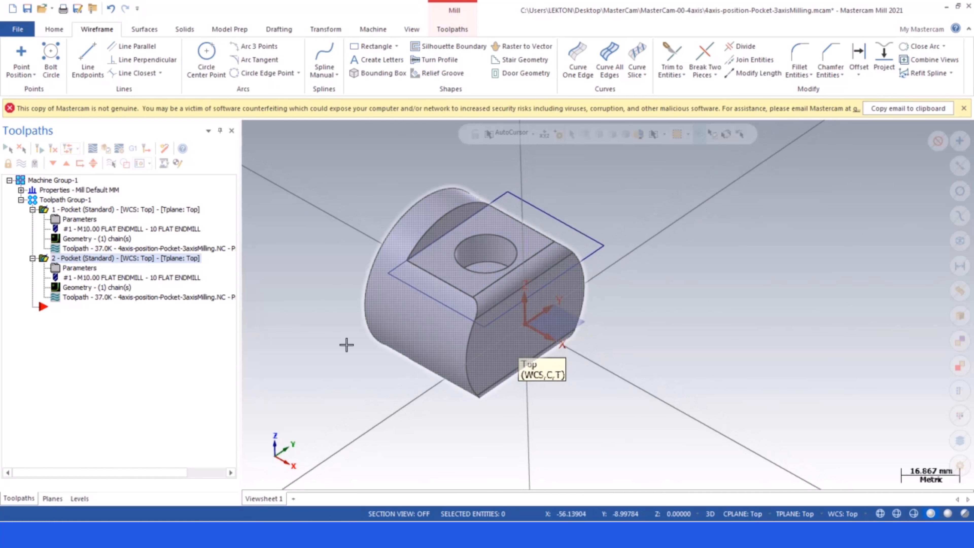
- Set the construction and tool planes to Right
{"action": "left_click", "coordinate": [711, 515]}
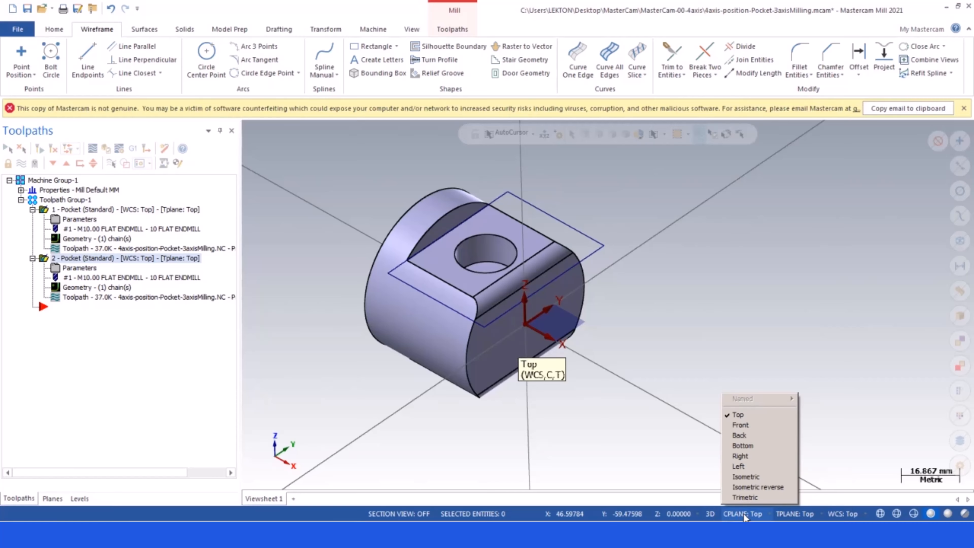
{"action": "left_click", "coordinate": [754, 457]}
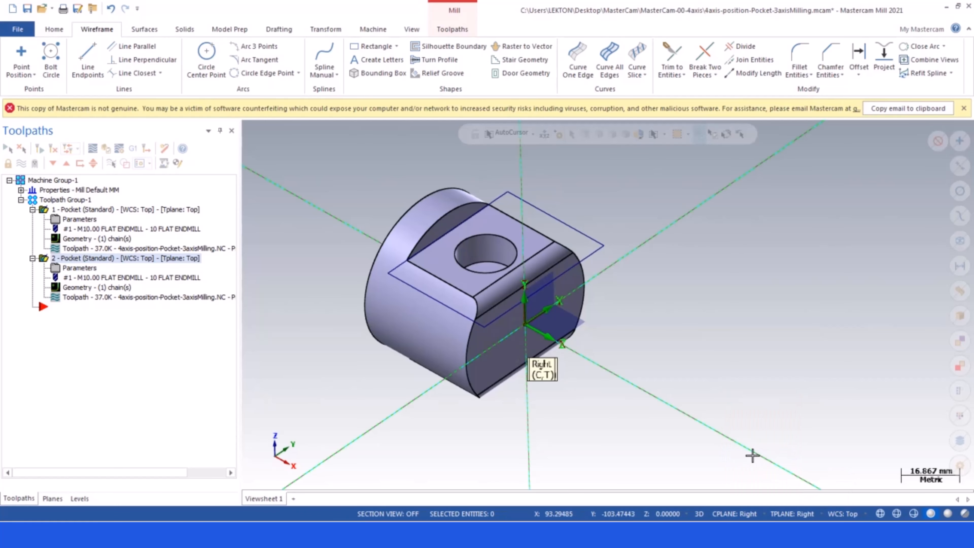
{"action": "left_click", "coordinate": [700, 514]}
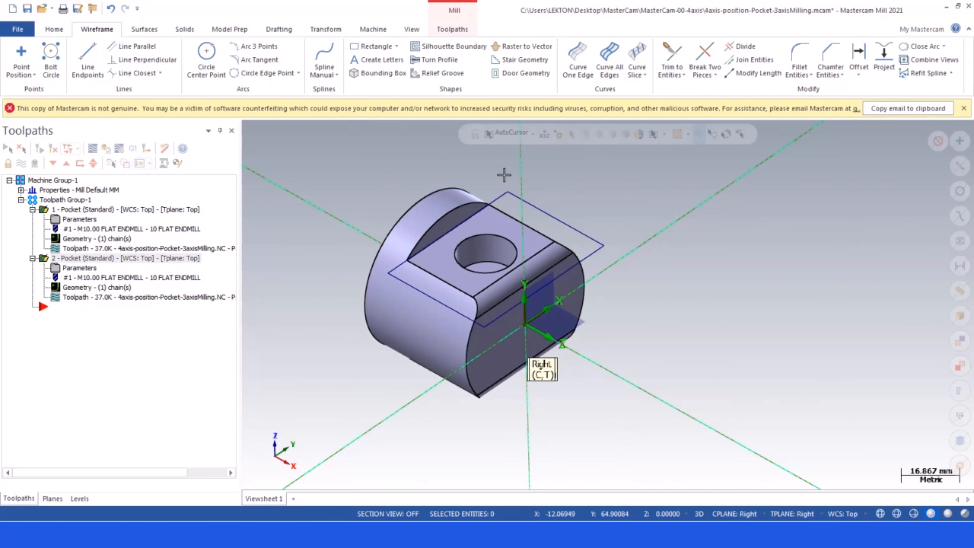
- Rotate one copy of the four-line boundary rectangle by 180° about the origin to the part's opposite side
{"action": "left_click", "coordinate": [515, 196]}
{"action": "left_click", "coordinate": [501, 196]}
{"action": "left_click", "coordinate": [400, 283]}
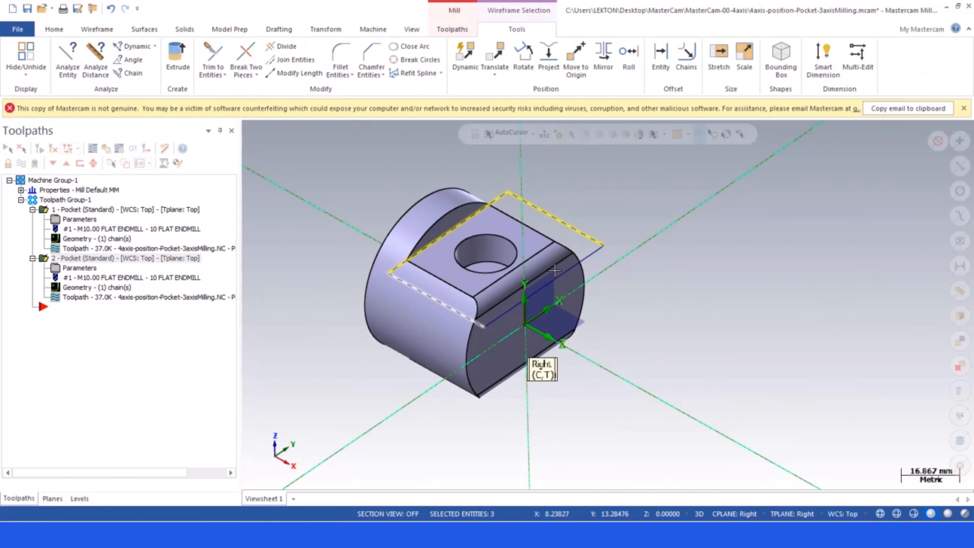
{"action": "left_click", "coordinate": [586, 258]}
{"action": "left_click", "coordinate": [326, 29]}
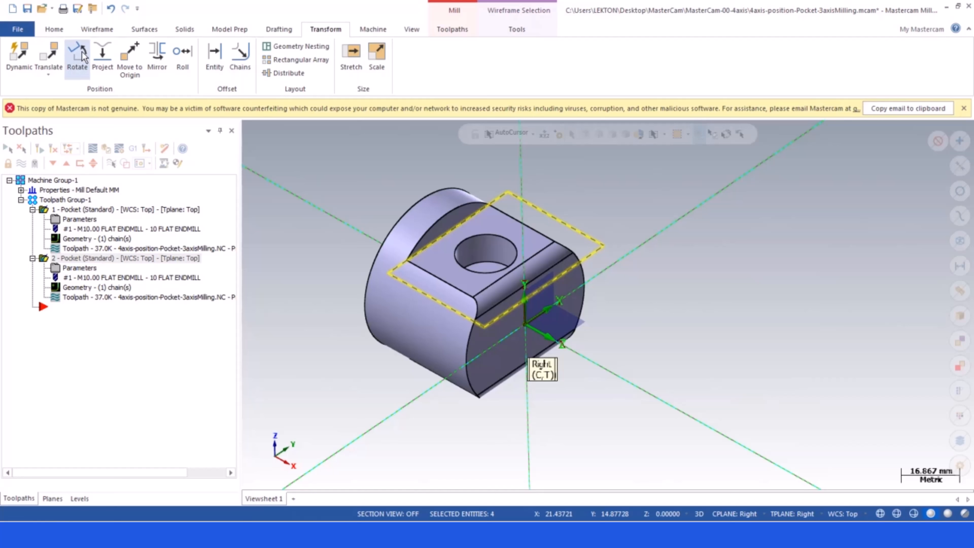
{"action": "left_click", "coordinate": [77, 58]}
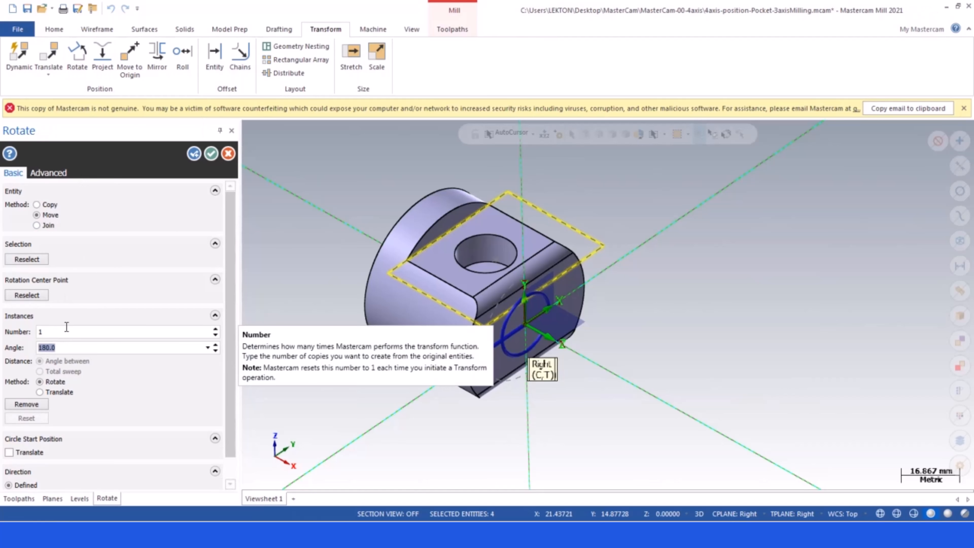
{"action": "type", "text": "1"}
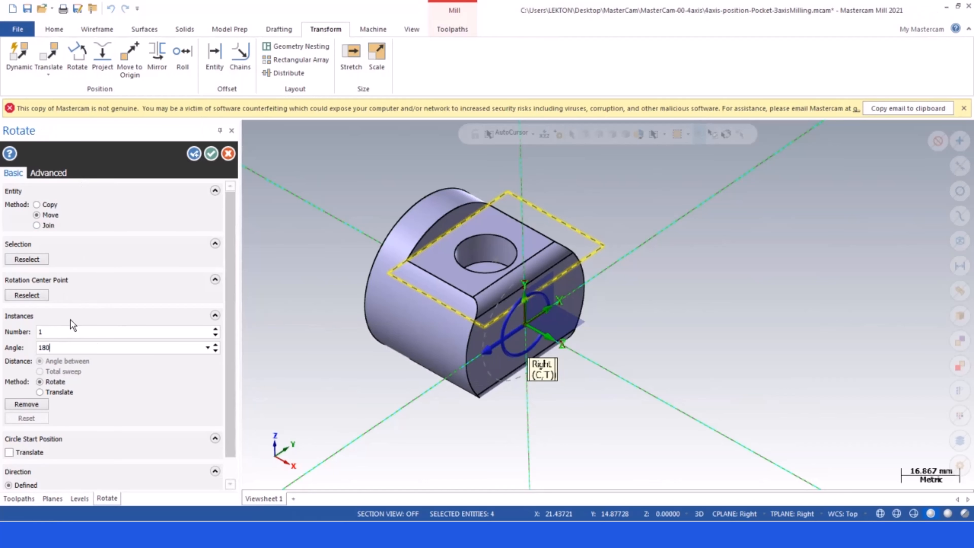
{"action": "mouse_move", "coordinate": [351, 244]}
{"action": "middle_mouse_down"}
{"action": "mouse_move", "coordinate": [344, 198]}
{"action": "mouse_move", "coordinate": [355, 237]}
{"action": "middle_mouse_up"}
{"action": "left_click", "coordinate": [37, 205]}
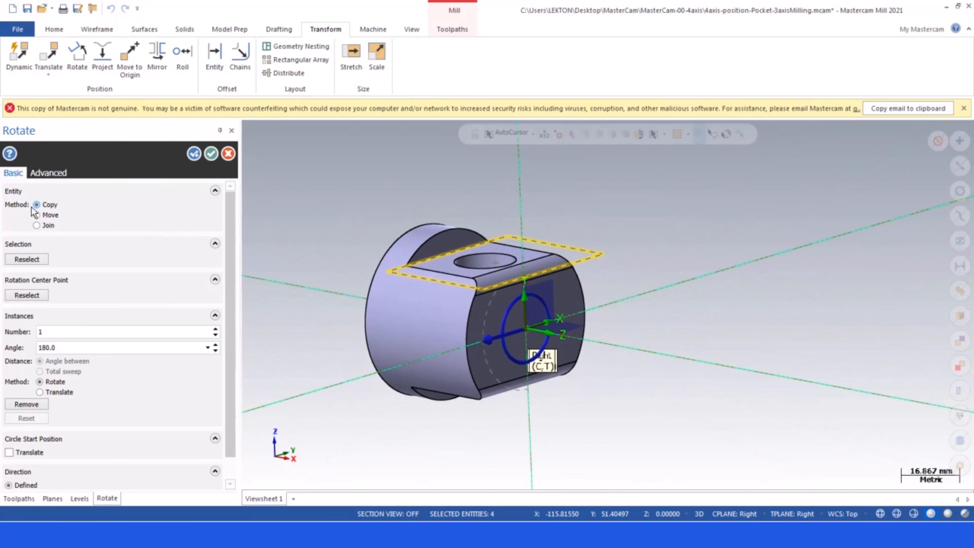
{"action": "middle_click_drag", "start_coordinate": [339, 210], "coordinate": [352, 240]}
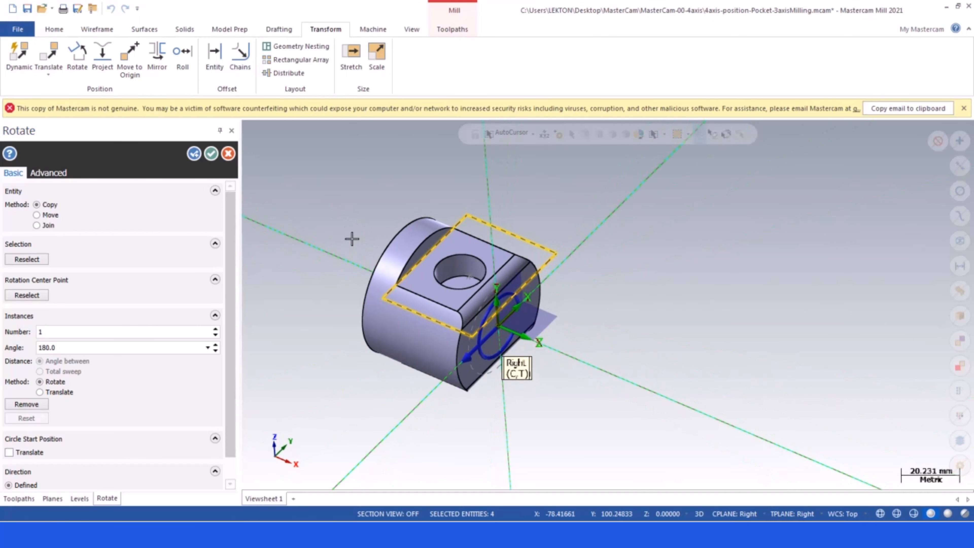
{"action": "left_click", "coordinate": [211, 153]}
- Clear the transform result colors and return the construction and tool planes to Top
{"action": "right_click", "coordinate": [348, 178]}
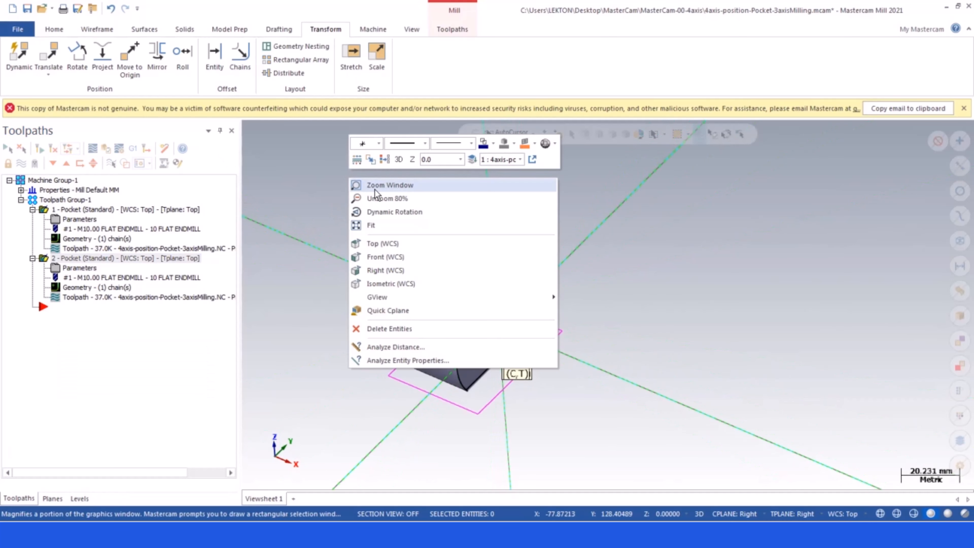
{"action": "left_click", "coordinate": [384, 160]}
{"action": "scroll", "coordinate": [502, 228], "scroll_direction": "down", "scroll_amount": 1}
{"action": "scroll", "coordinate": [442, 219], "scroll_direction": "up", "scroll_amount": 2}
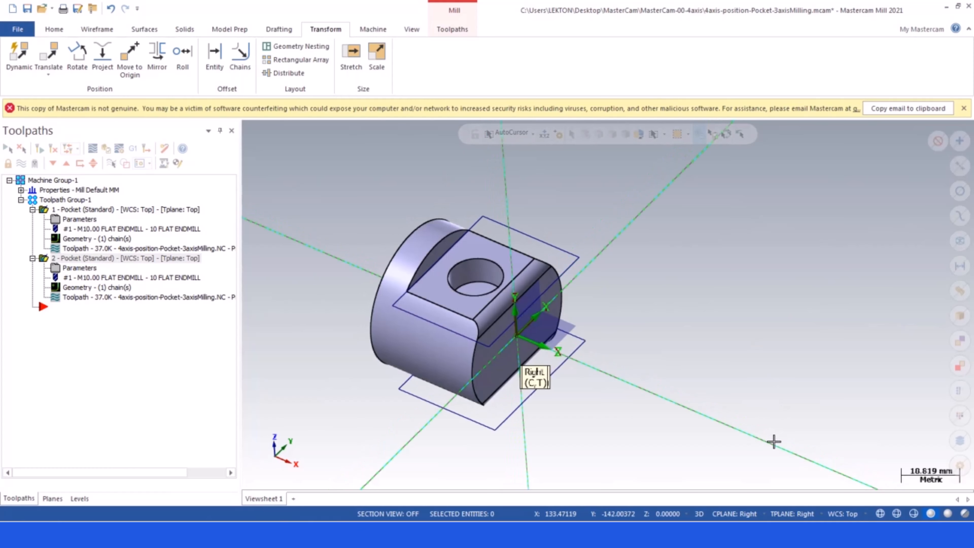
{"action": "left_click", "coordinate": [726, 513]}
{"action": "left_click", "coordinate": [736, 417]}
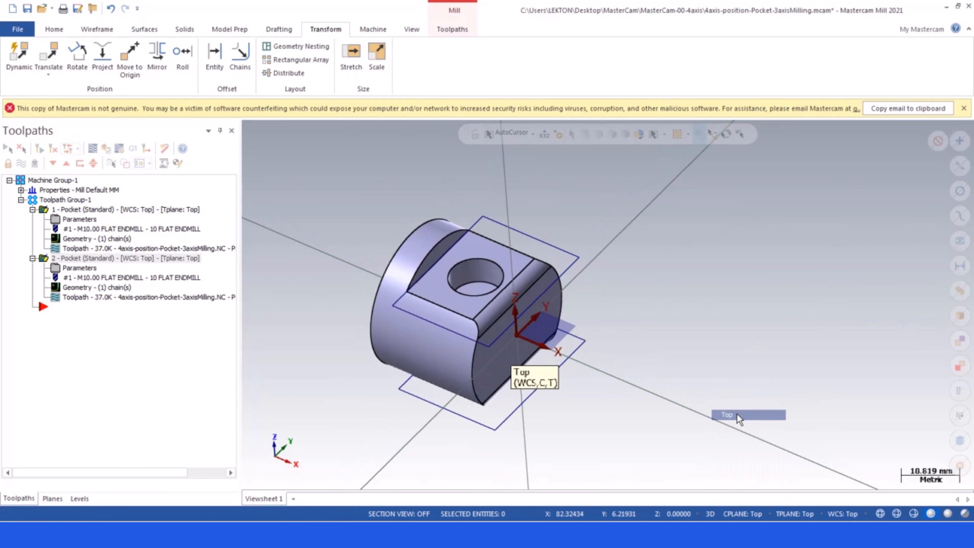
{"action": "scroll", "coordinate": [711, 314], "scroll_direction": "down", "scroll_amount": 2}
{"action": "scroll", "coordinate": [631, 312], "scroll_direction": "up", "scroll_amount": 3}
{"action": "mouse_move", "coordinate": [531, 314]}
{"action": "middle_mouse_down"}
{"action": "mouse_move", "coordinate": [529, 273]}
{"action": "mouse_move", "coordinate": [529, 314]}
{"action": "middle_mouse_up"}
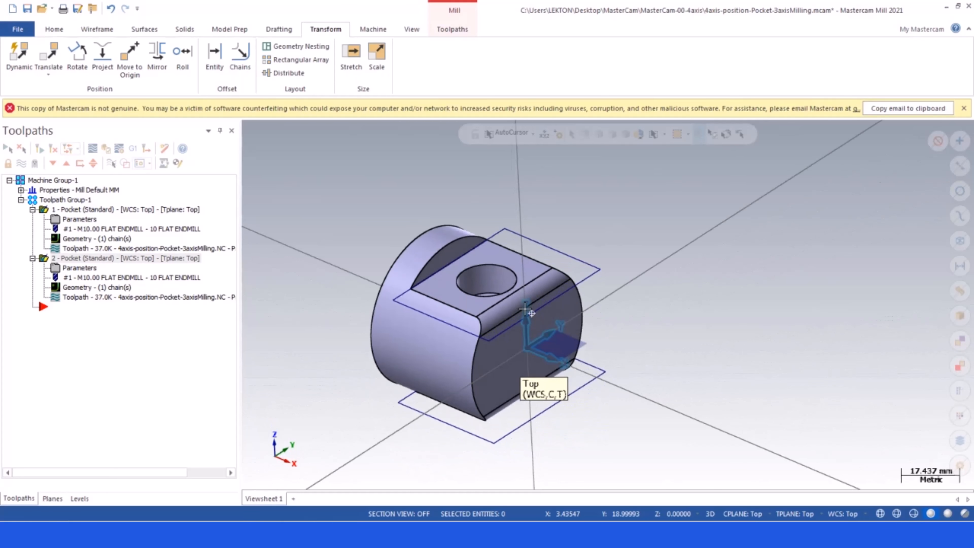
- Replace the second pocket operation's chain with the copied boundary rectangle beneath the part
{"action": "left_click", "coordinate": [85, 291]}
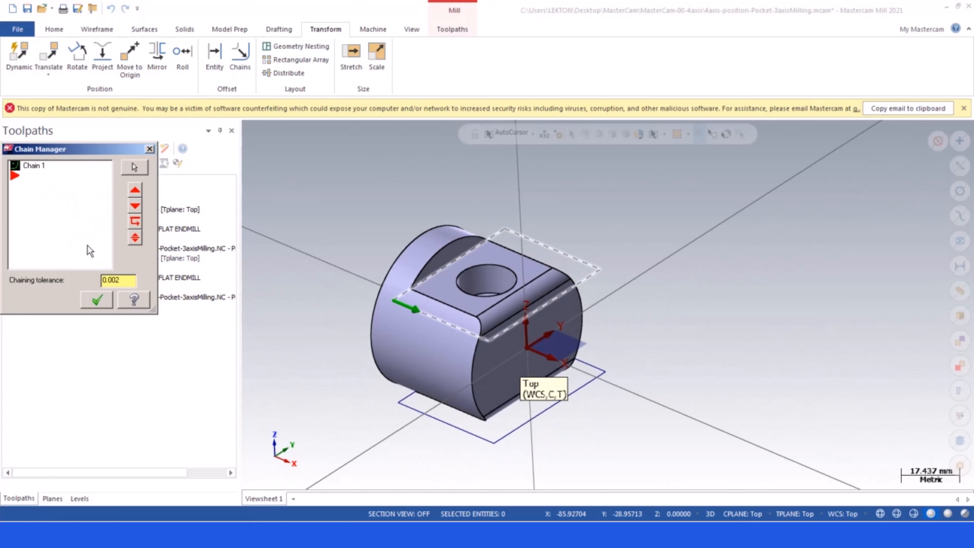
{"action": "right_click", "coordinate": [37, 165]}
{"action": "left_click", "coordinate": [53, 301]}
{"action": "right_click", "coordinate": [33, 197]}
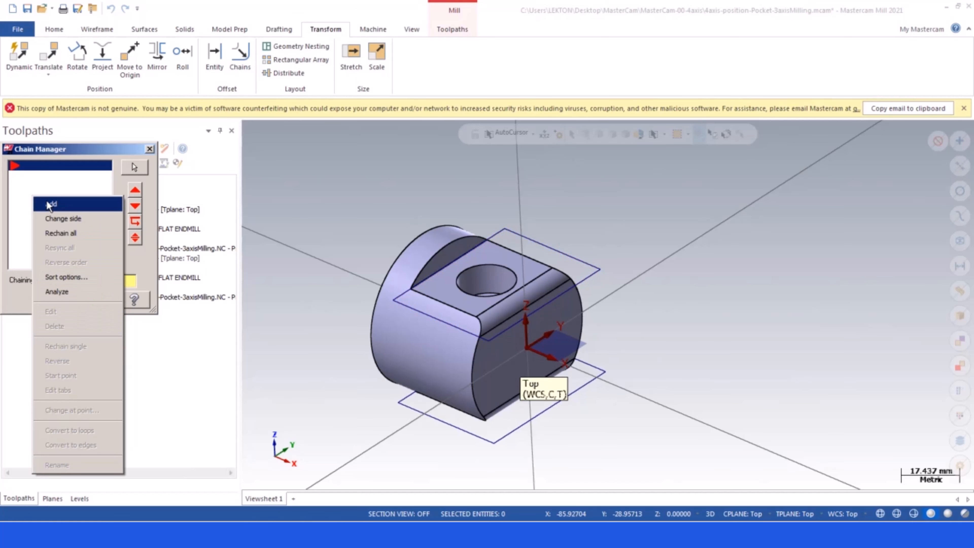
{"action": "left_click", "coordinate": [48, 205]}
{"action": "left_click", "coordinate": [417, 416]}
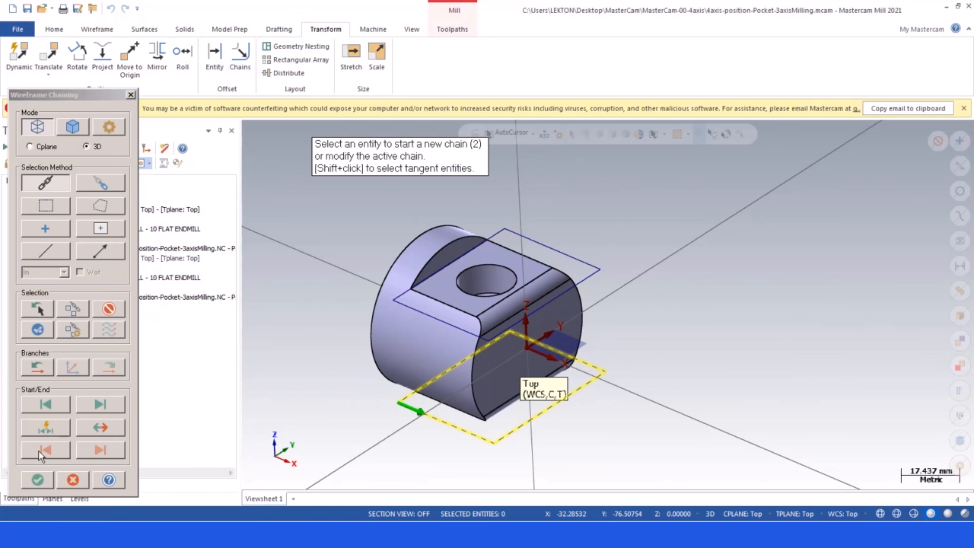
{"action": "left_click", "coordinate": [38, 480]}
{"action": "left_click", "coordinate": [97, 300]}
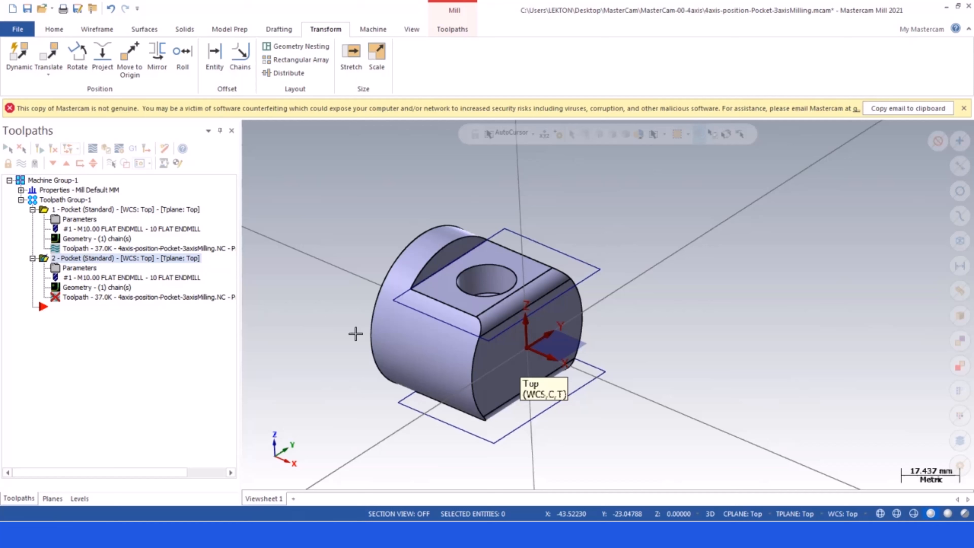
- Set the second pocket operation's tool plane and construction plane to Bottom
{"action": "left_click", "coordinate": [66, 269]}
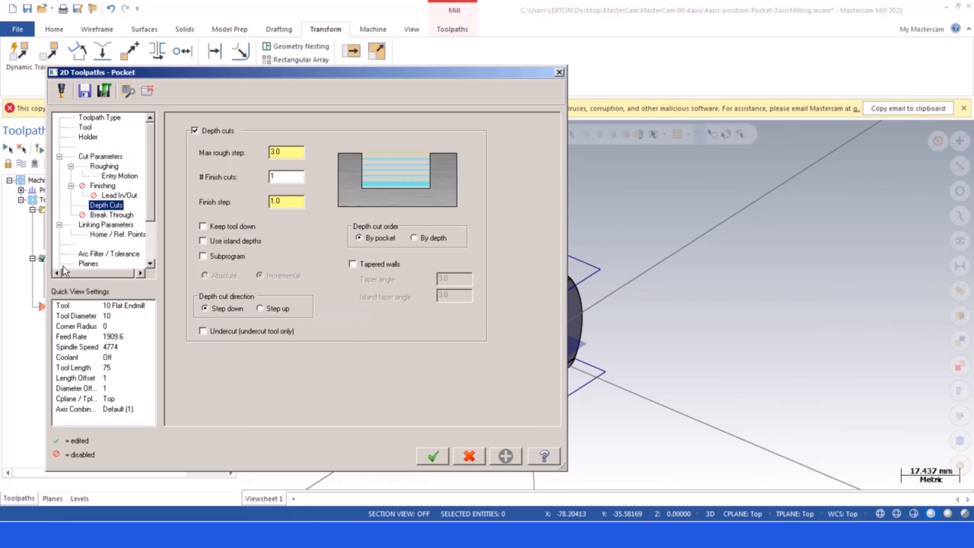
{"action": "scroll", "coordinate": [154, 175], "scroll_direction": "down", "scroll_amount": 2}
{"action": "left_click", "coordinate": [96, 210]}
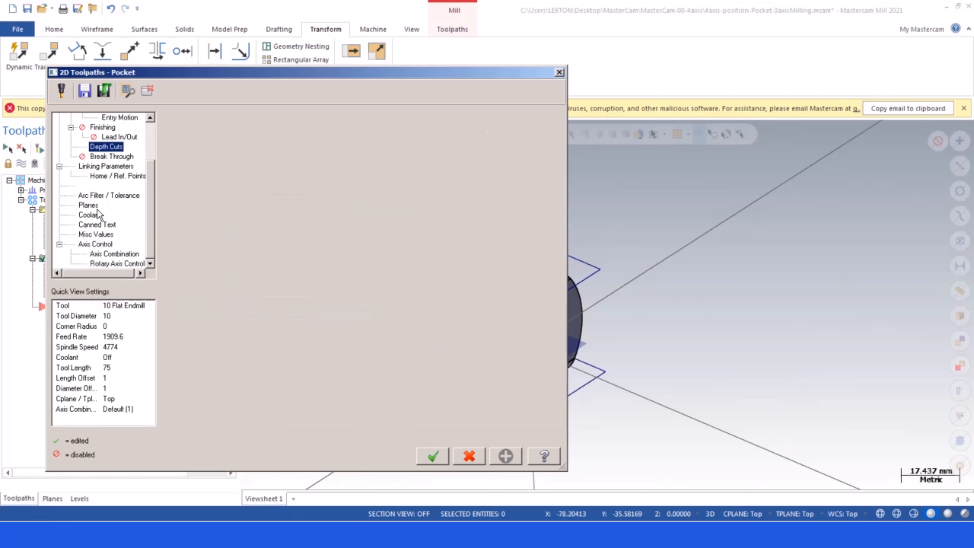
{"action": "left_click", "coordinate": [351, 295]}
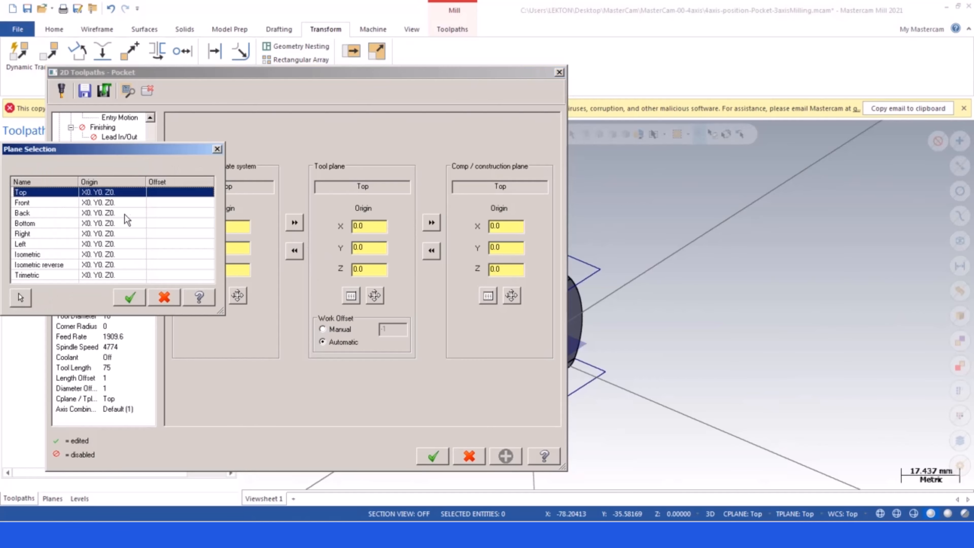
{"action": "double_click", "coordinate": [24, 223]}
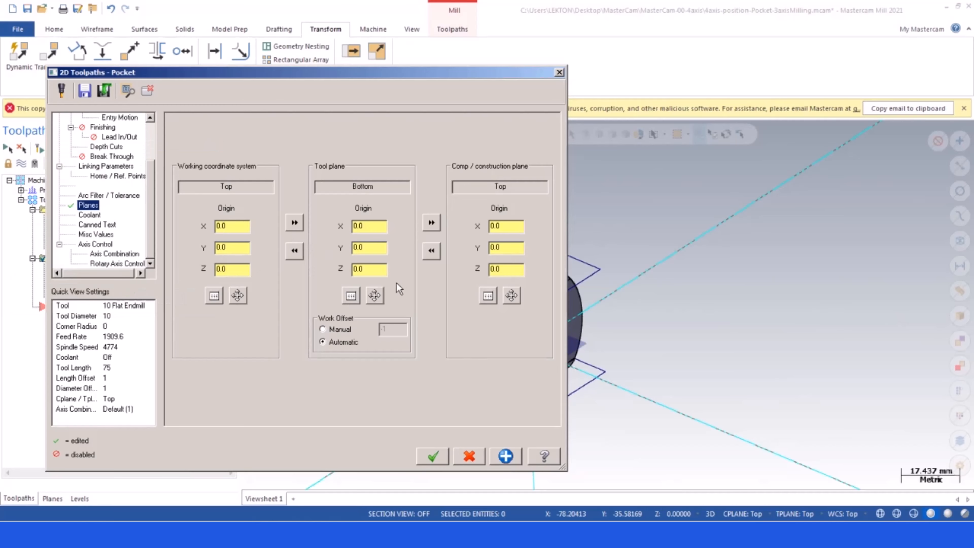
{"action": "left_click", "coordinate": [488, 296]}
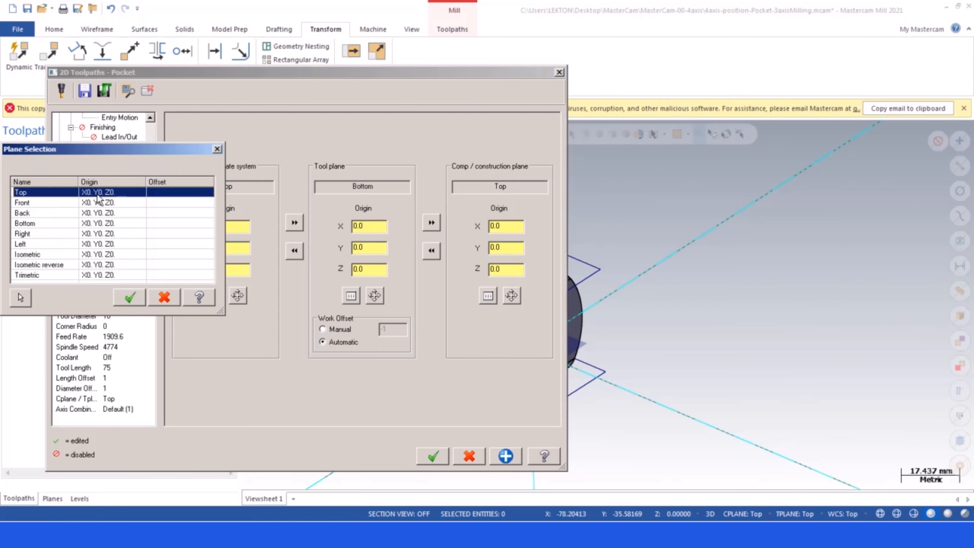
{"action": "double_click", "coordinate": [27, 224]}
{"action": "left_click", "coordinate": [441, 459]}
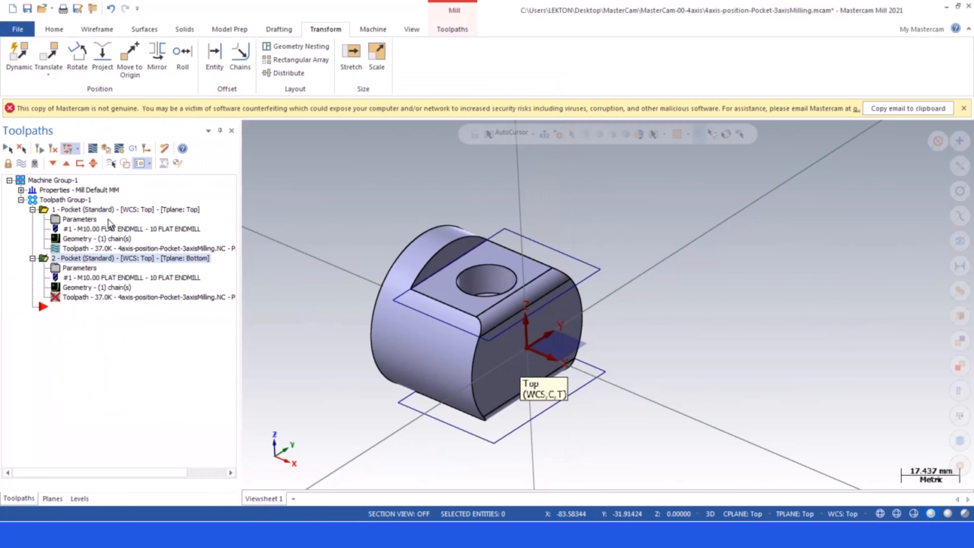
- Set the first pocket operation's work offset manually to 1, updating the Top plane and all operations that use it
{"action": "left_click", "coordinate": [48, 210]}
{"action": "left_click", "coordinate": [63, 220]}
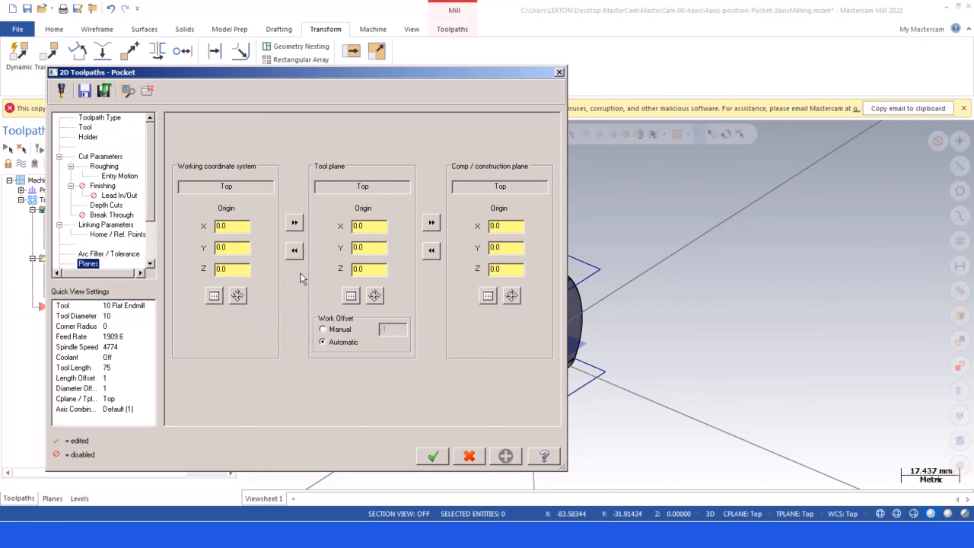
{"action": "left_click", "coordinate": [325, 330]}
{"action": "left_click", "coordinate": [390, 329]}
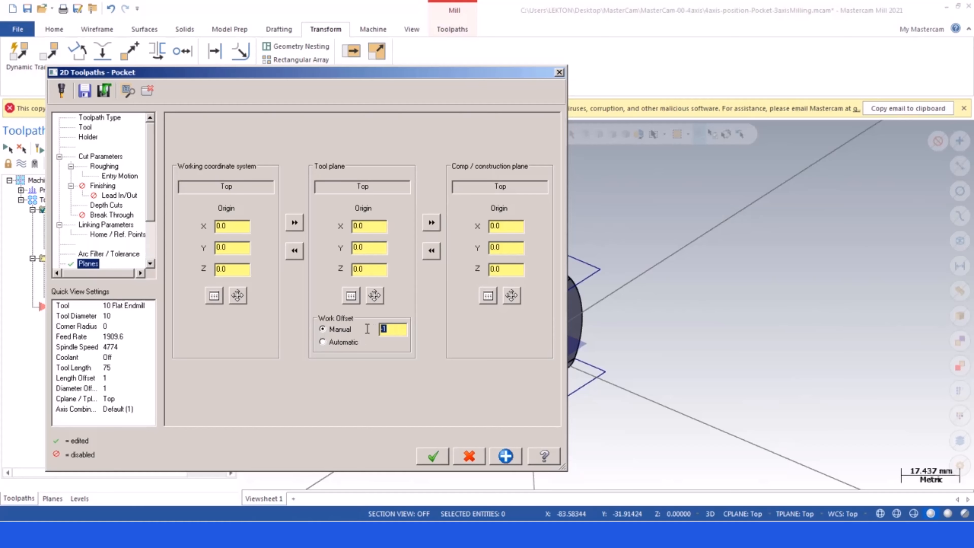
{"action": "left_click", "coordinate": [433, 456]}
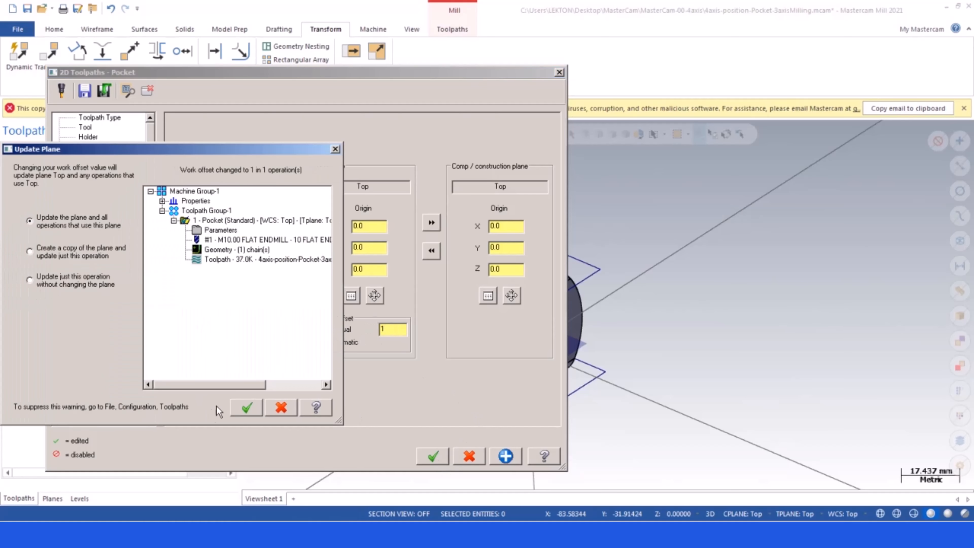
{"action": "left_click", "coordinate": [257, 409]}
{"action": "left_click", "coordinate": [433, 455]}
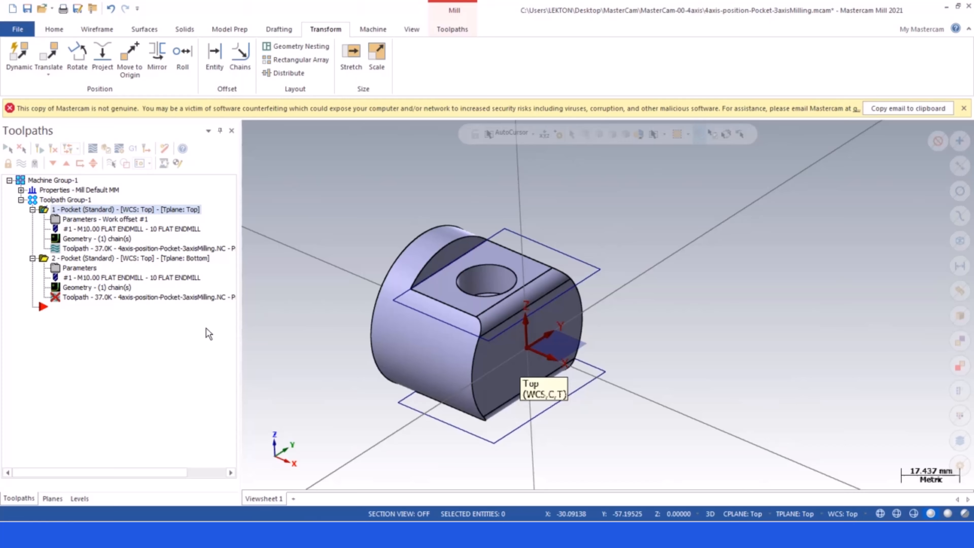
- Set the second pocket operation's work offset manually to 1, updating the Bottom plane and all operations that use it
{"action": "left_click", "coordinate": [58, 276]}
{"action": "left_click", "coordinate": [324, 329]}
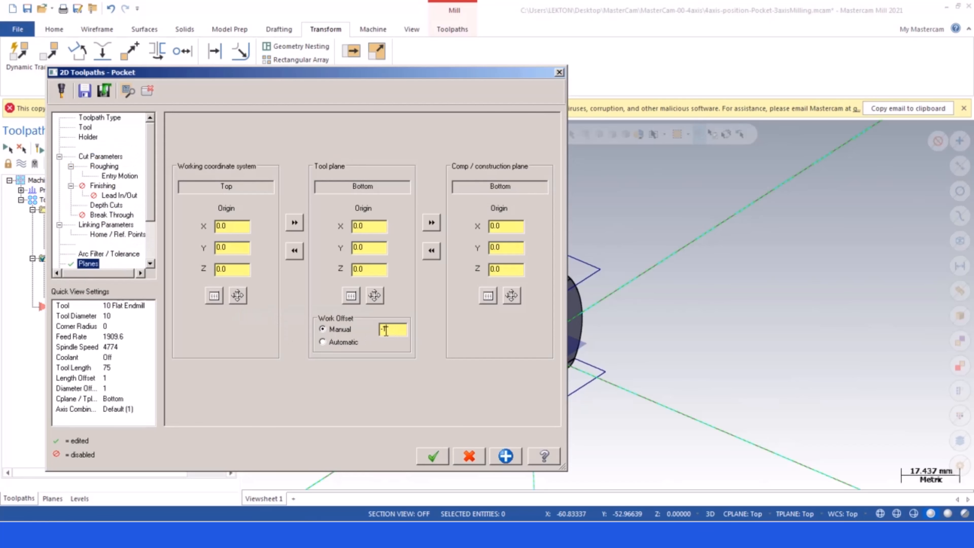
{"action": "left_click", "coordinate": [431, 455]}
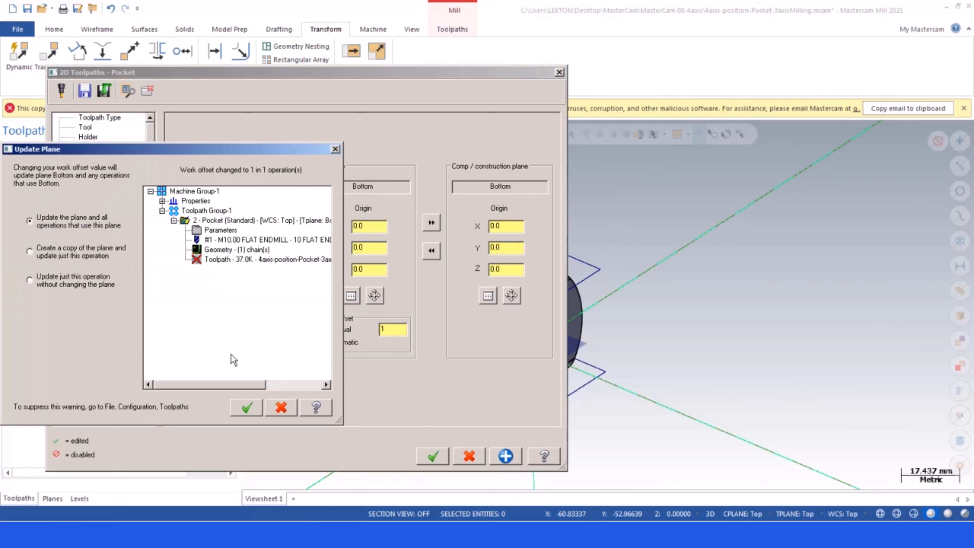
{"action": "left_click", "coordinate": [246, 406]}
{"action": "left_click", "coordinate": [433, 455]}
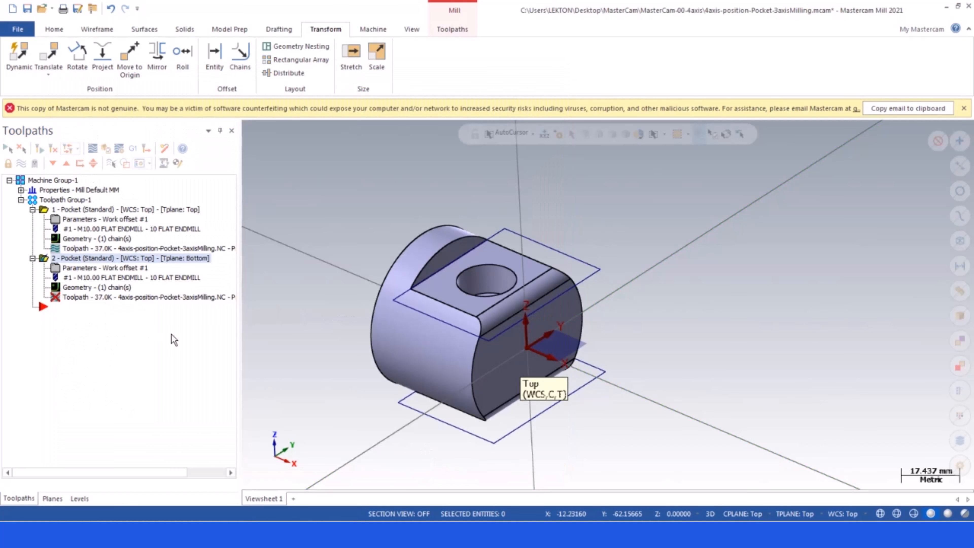
{"action": "left_click", "coordinate": [56, 268]}
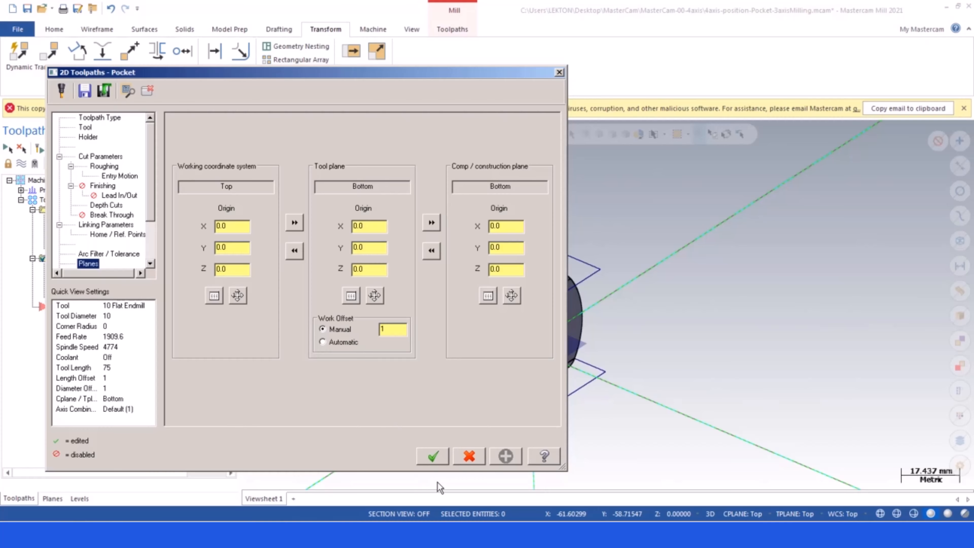
{"action": "left_click", "coordinate": [429, 460]}
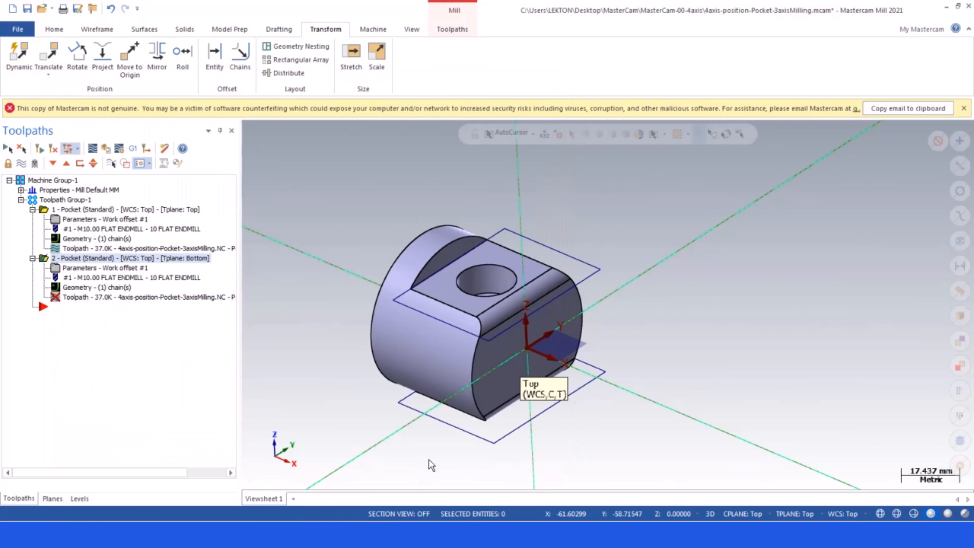
- Select both pocket operations, regenerate the second operation's outdated toolpath and display the toolpaths on both flats
{"action": "left_click", "coordinate": [54, 153]}
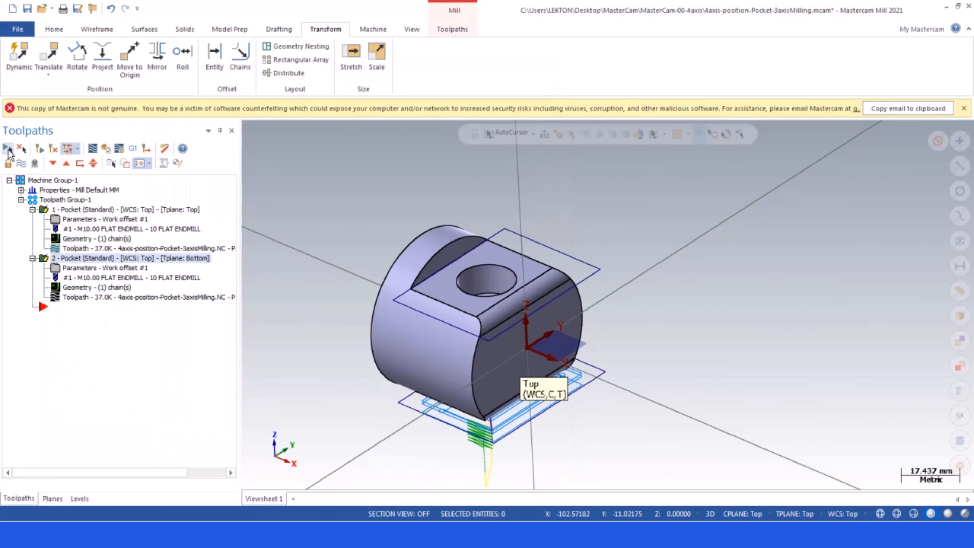
{"action": "middle_click_drag", "start_coordinate": [307, 230], "coordinate": [330, 286]}
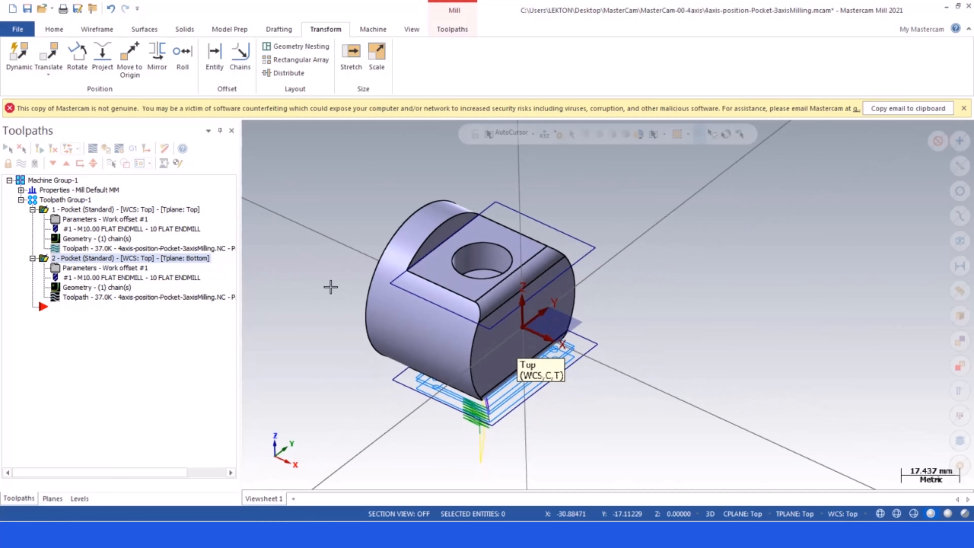
{"action": "left_click", "coordinate": [22, 164]}
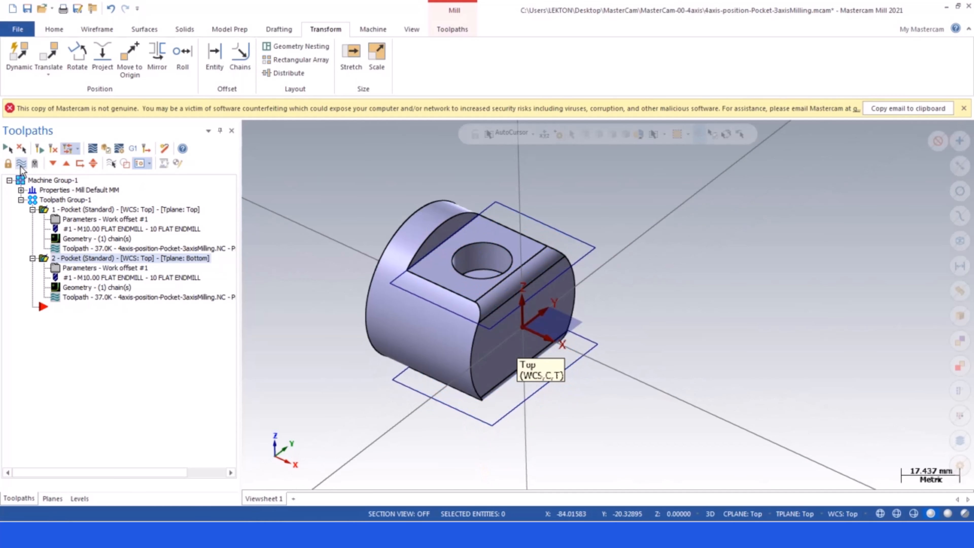
{"action": "left_click", "coordinate": [22, 164]}
- Post-process both pocket operations and save the code as 4axis-position-Pocket-3axisMilling.NC
{"action": "left_click", "coordinate": [131, 150]}
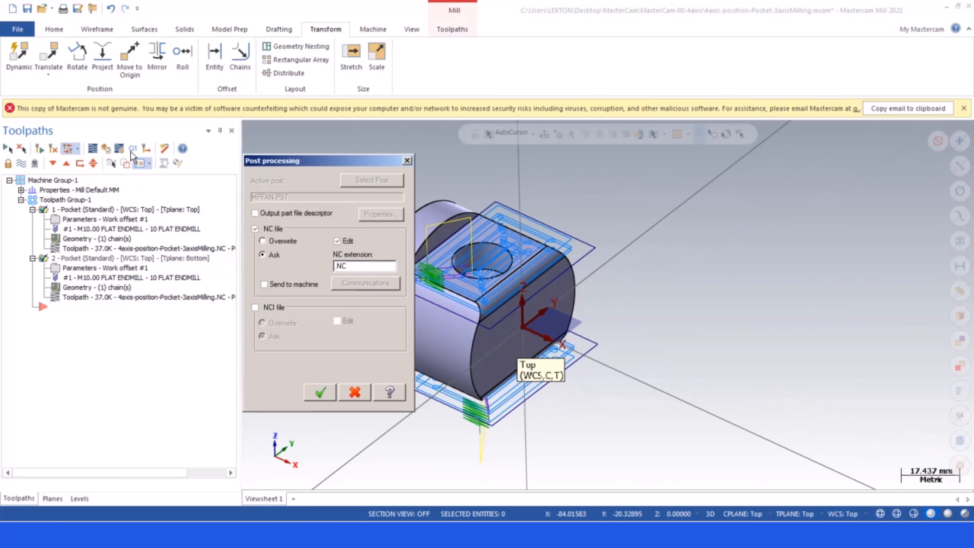
{"action": "left_click", "coordinate": [321, 392]}
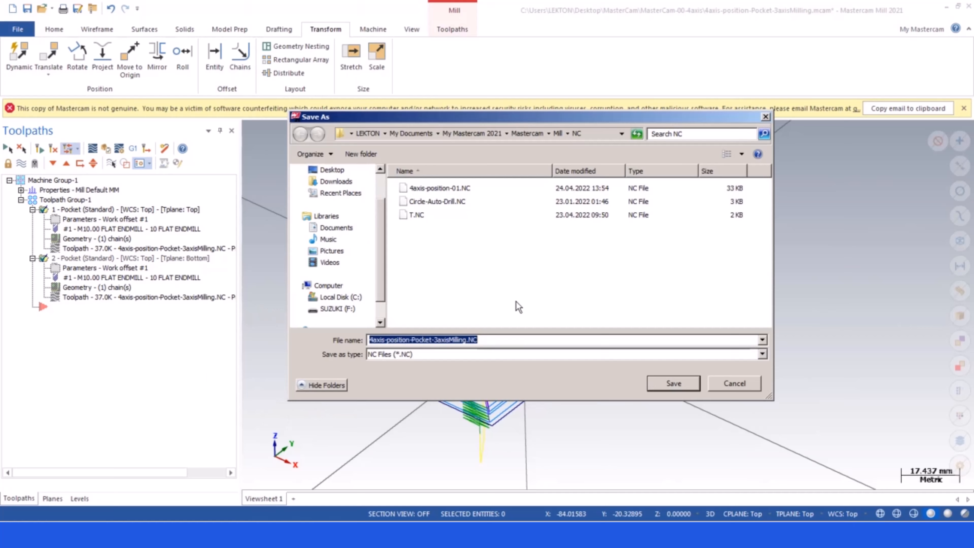
{"action": "left_click", "coordinate": [658, 382]}
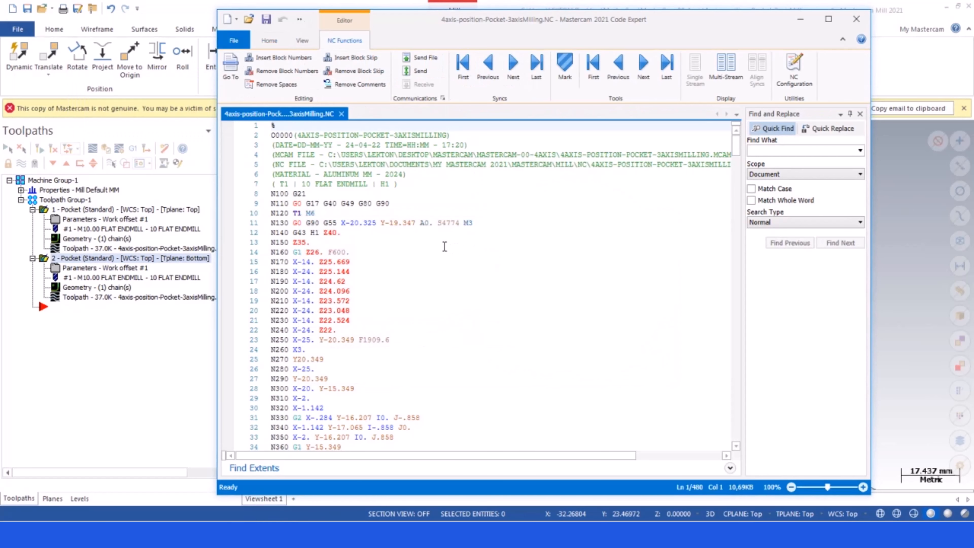
- Examine the rotary axis positions in the NC code by searching for "A", and close the code editor
{"action": "double_click", "coordinate": [425, 224]}
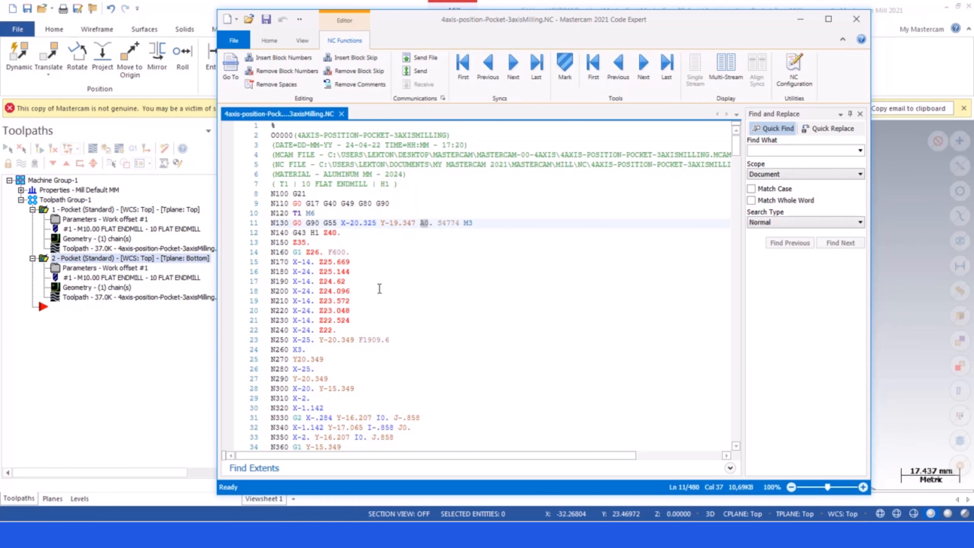
{"action": "scroll", "coordinate": [378, 290], "scroll_direction": "down", "scroll_amount": 20}
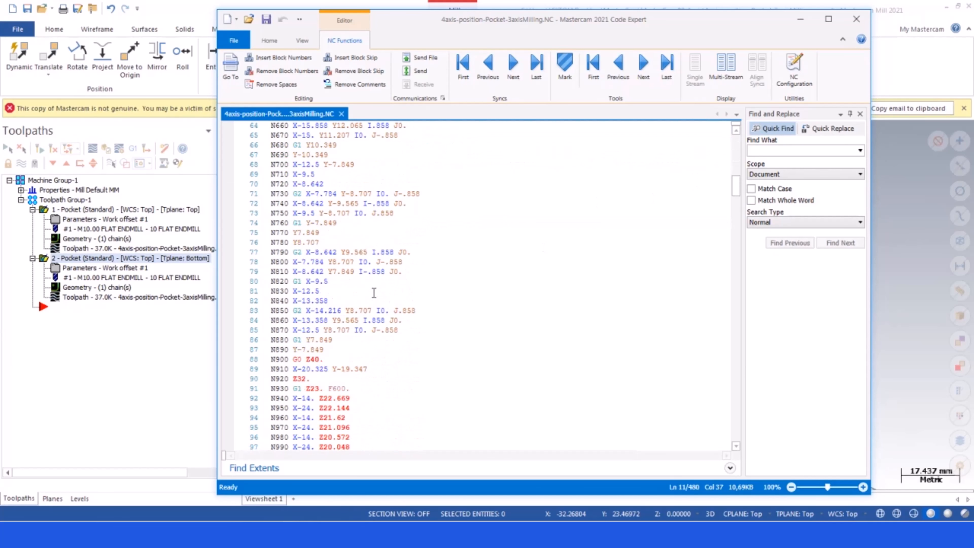
{"action": "scroll", "coordinate": [374, 293], "scroll_direction": "down", "scroll_amount": 10}
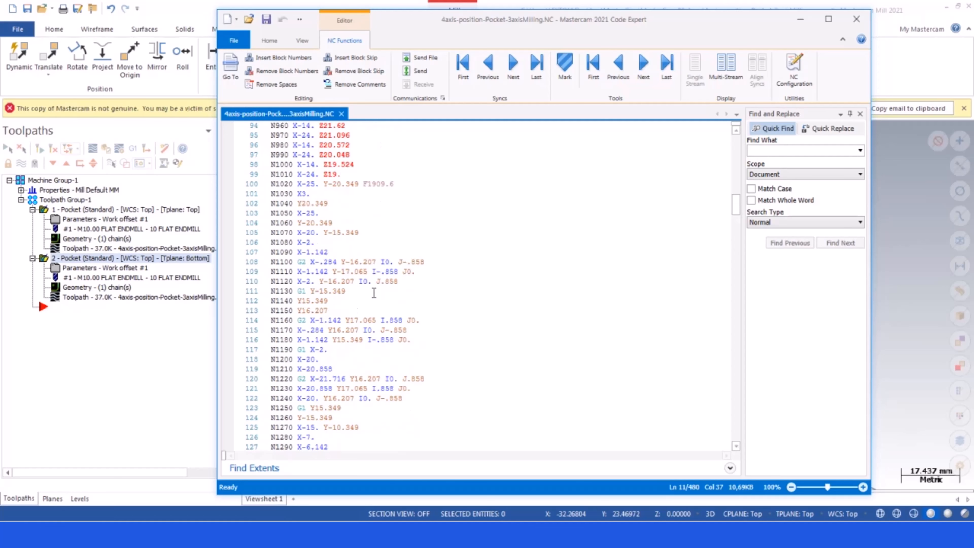
{"action": "scroll", "coordinate": [374, 292], "scroll_direction": "down", "scroll_amount": 12}
{"action": "left_click", "coordinate": [770, 151]}
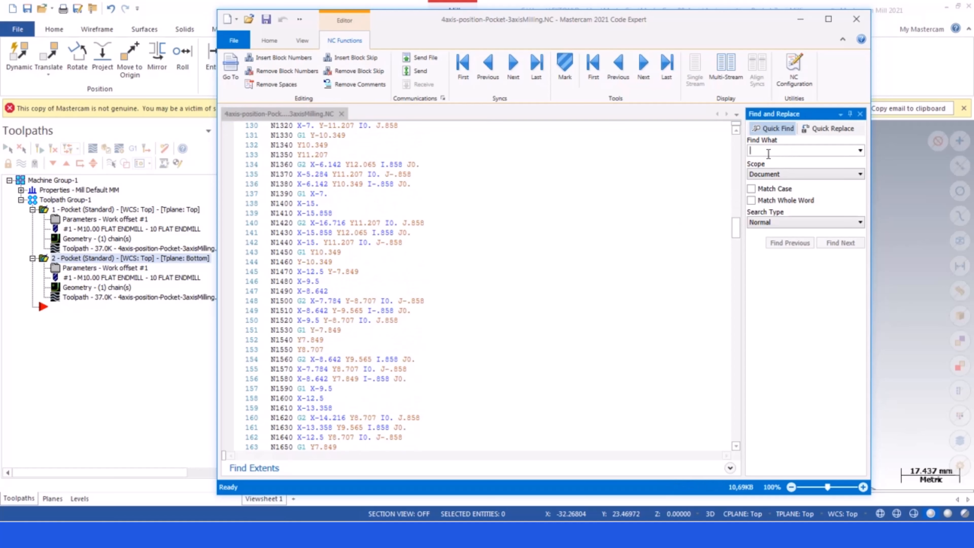
{"action": "key", "text": "Caps_Lock"}
{"action": "type", "text": "A"}
{"action": "key", "text": "Return"}
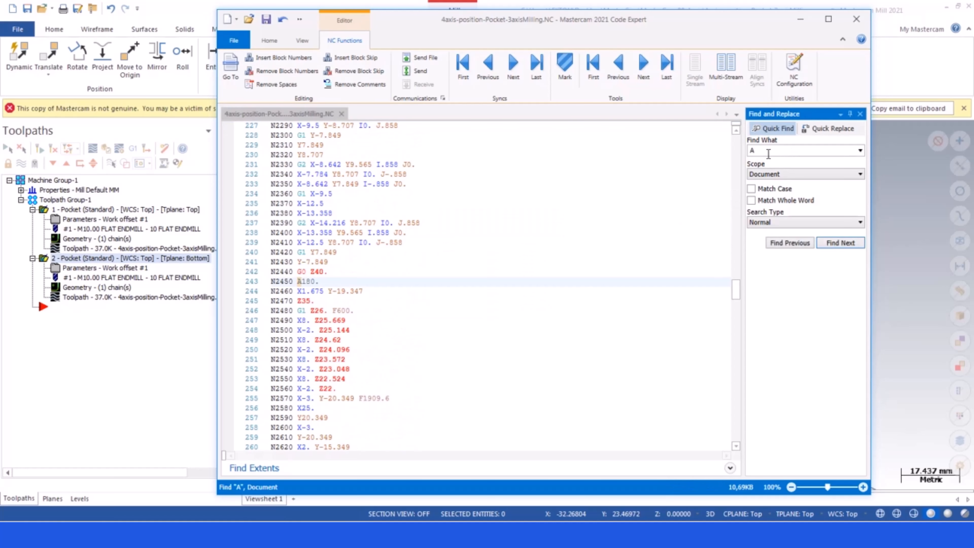
{"action": "left_click_drag", "start_coordinate": [319, 285], "coordinate": [222, 278]}
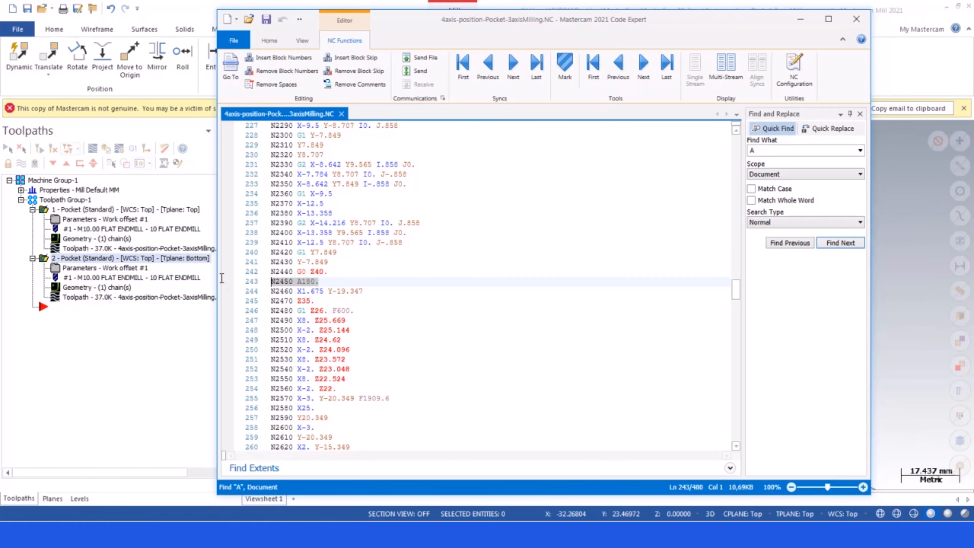
{"action": "left_click", "coordinate": [857, 19]}
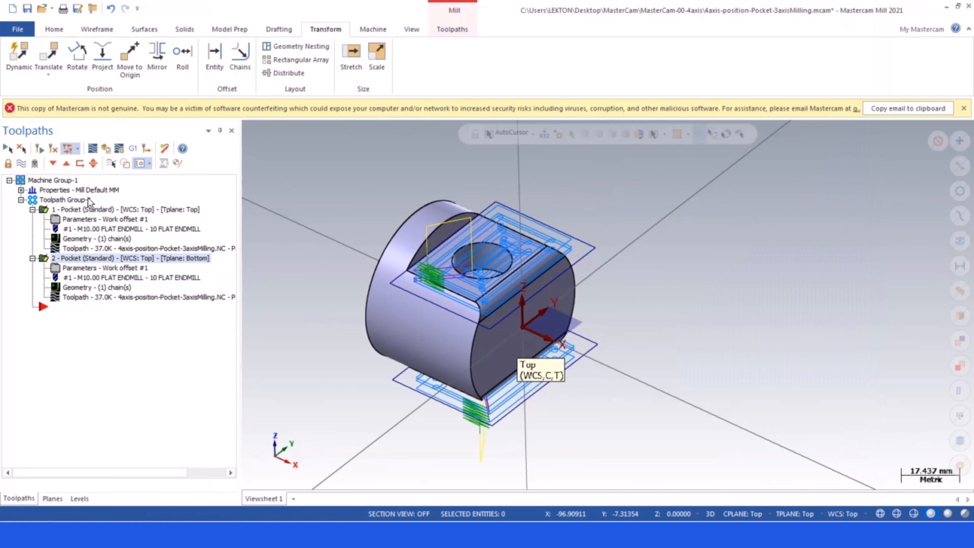
- Hide the displayed toolpaths of both pocket operations
{"action": "left_click", "coordinate": [20, 163]}
{"action": "left_click", "coordinate": [20, 163]}
{"action": "left_click", "coordinate": [21, 163]}
{"action": "scroll", "coordinate": [482, 277], "scroll_direction": "up", "scroll_amount": 1}
{"action": "scroll", "coordinate": [491, 268], "scroll_direction": "down", "scroll_amount": 2}
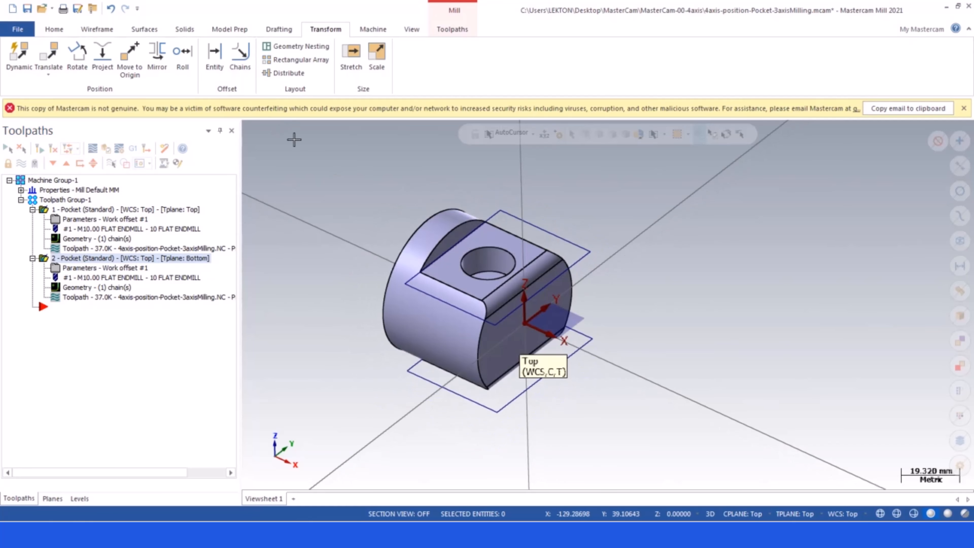
- Create one-edge curves on the circular hole edges at both opposite flats of the part
{"action": "left_click", "coordinate": [97, 29]}
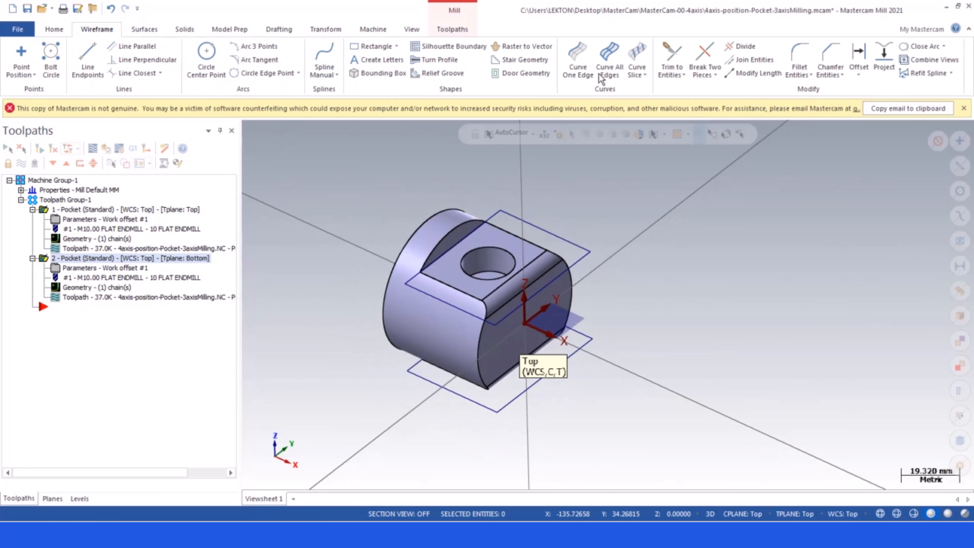
{"action": "left_click", "coordinate": [578, 57]}
{"action": "left_click", "coordinate": [487, 248]}
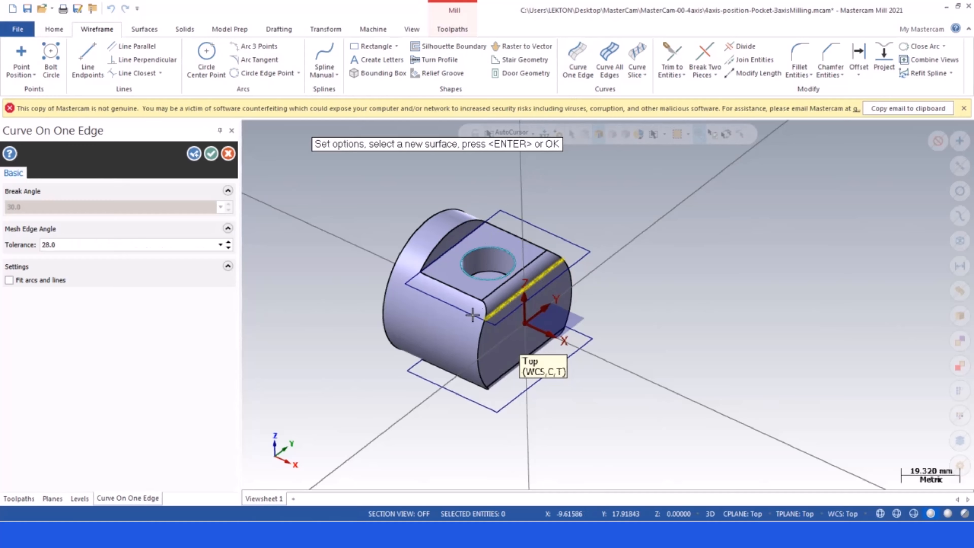
{"action": "middle_click_drag", "start_coordinate": [457, 320], "coordinate": [479, 200]}
{"action": "scroll", "coordinate": [454, 384], "scroll_direction": "down", "scroll_amount": 1}
{"action": "left_click", "coordinate": [453, 387]}
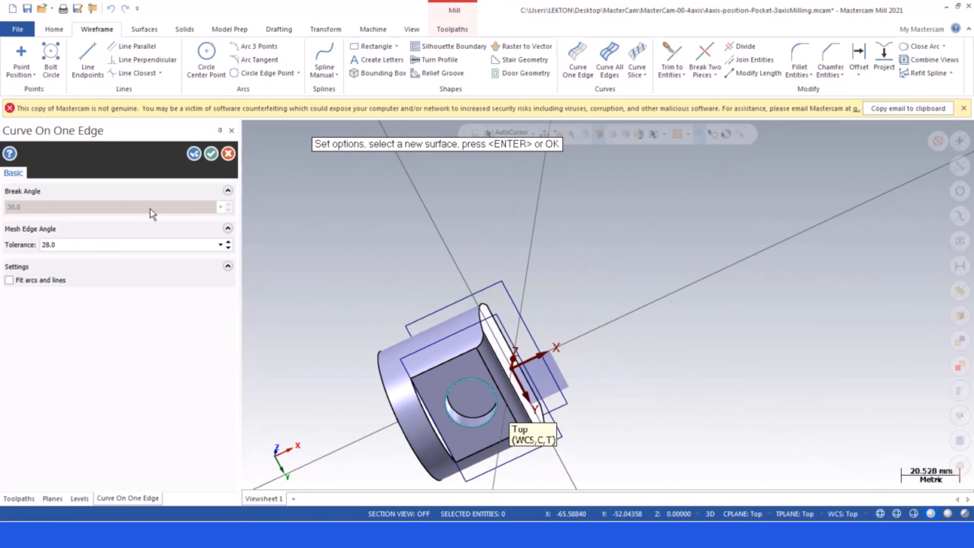
{"action": "left_click", "coordinate": [211, 154]}
- Move the toolpath insert position up to directly after the first pocket operation
{"action": "middle_click_drag", "start_coordinate": [327, 199], "coordinate": [398, 364]}
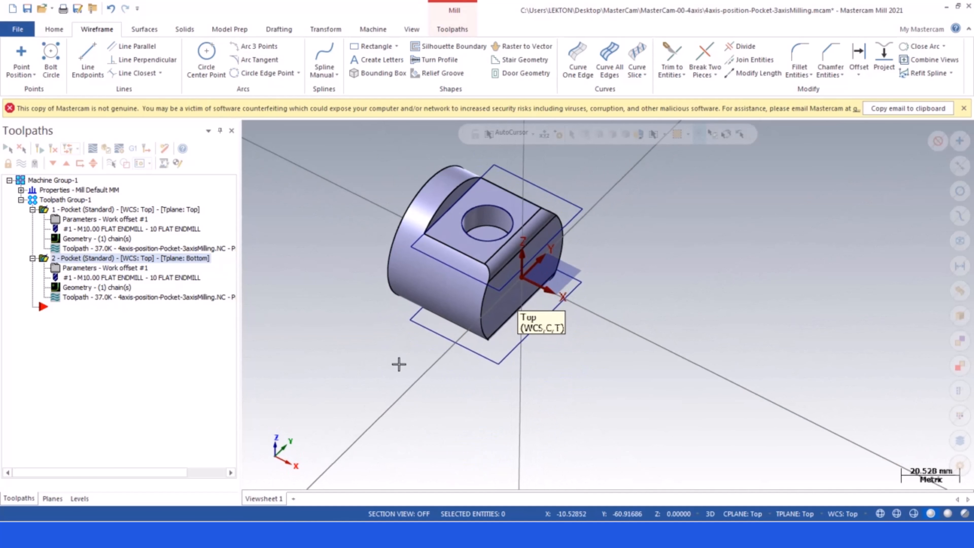
{"action": "scroll", "coordinate": [400, 362], "scroll_direction": "down", "scroll_amount": 2}
{"action": "scroll", "coordinate": [361, 222], "scroll_direction": "up", "scroll_amount": 2}
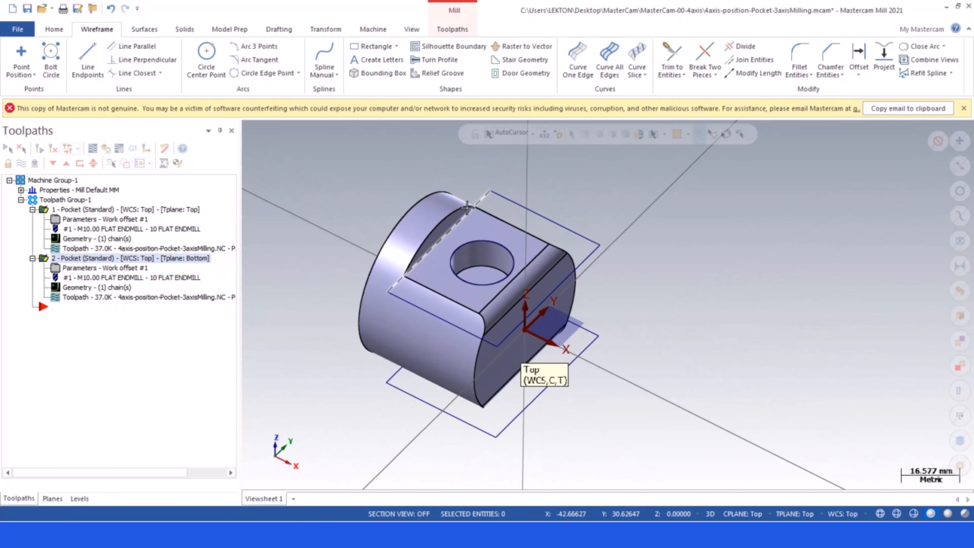
{"action": "left_click", "coordinate": [67, 164]}
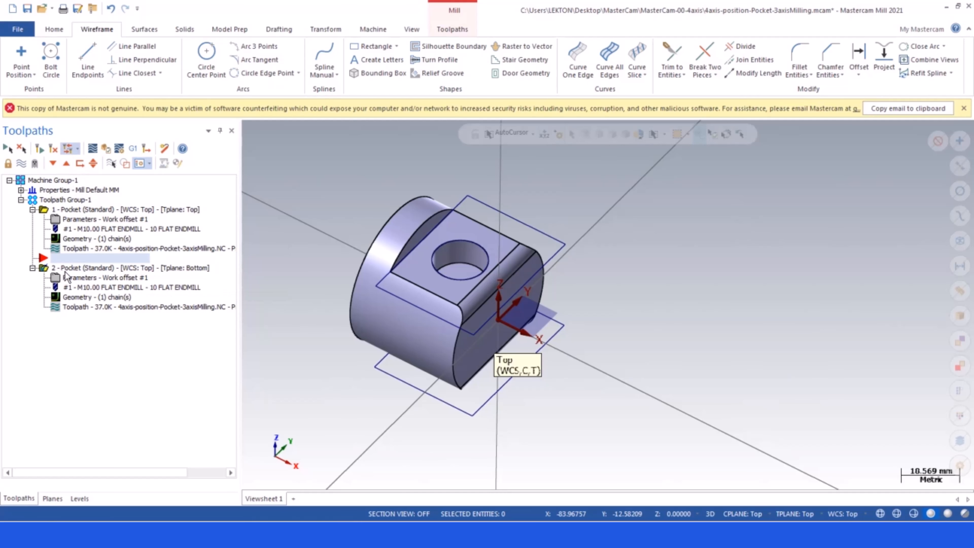
- Start a pocket toolpath at the insert position and chain the circular edge of the hole on the upper flat
{"action": "right_click", "coordinate": [71, 263]}
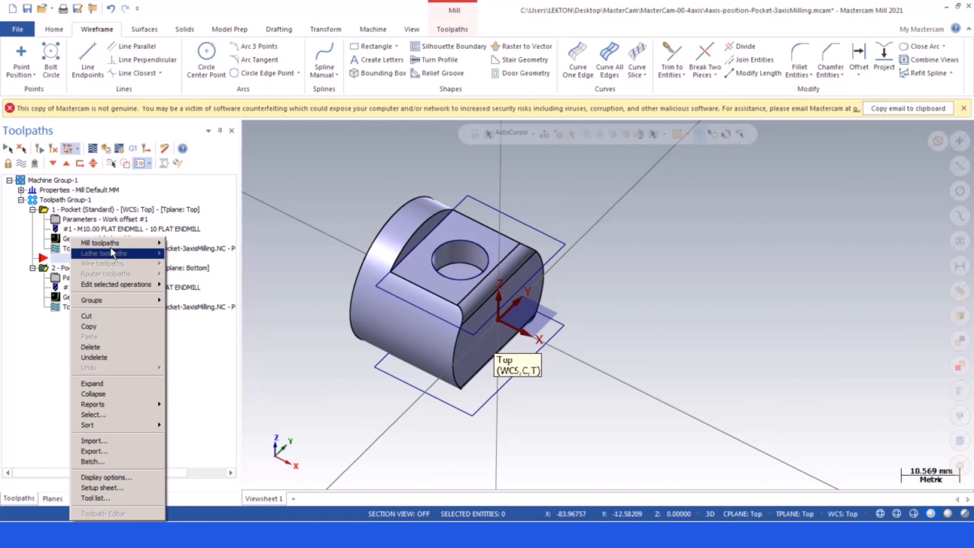
{"action": "mouse_move", "coordinate": [147, 250]}
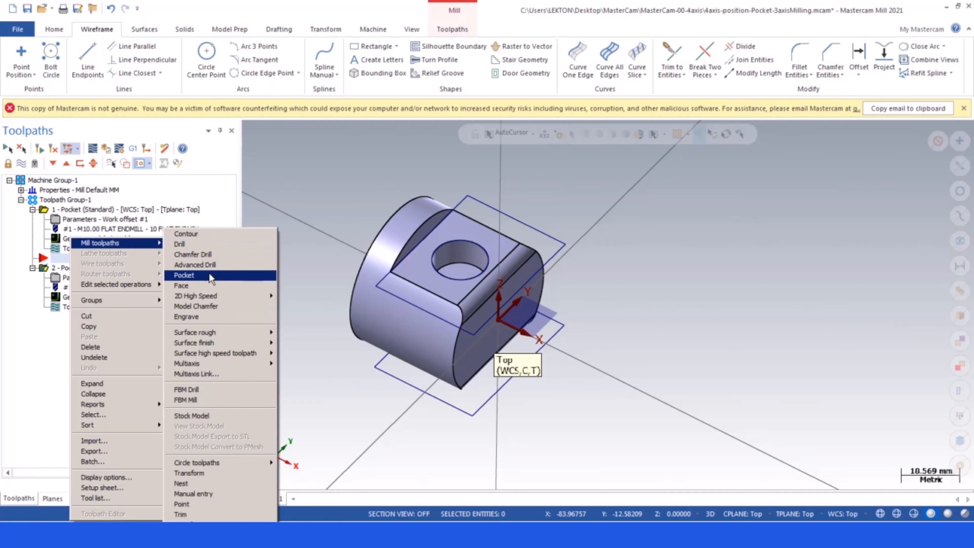
{"action": "left_click", "coordinate": [184, 275]}
{"action": "left_click", "coordinate": [432, 265]}
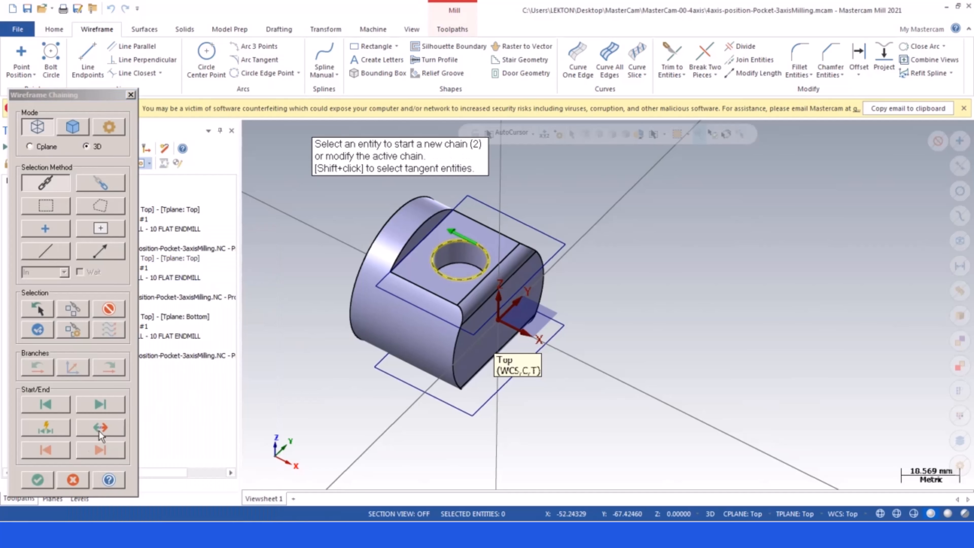
{"action": "left_click", "coordinate": [38, 480]}
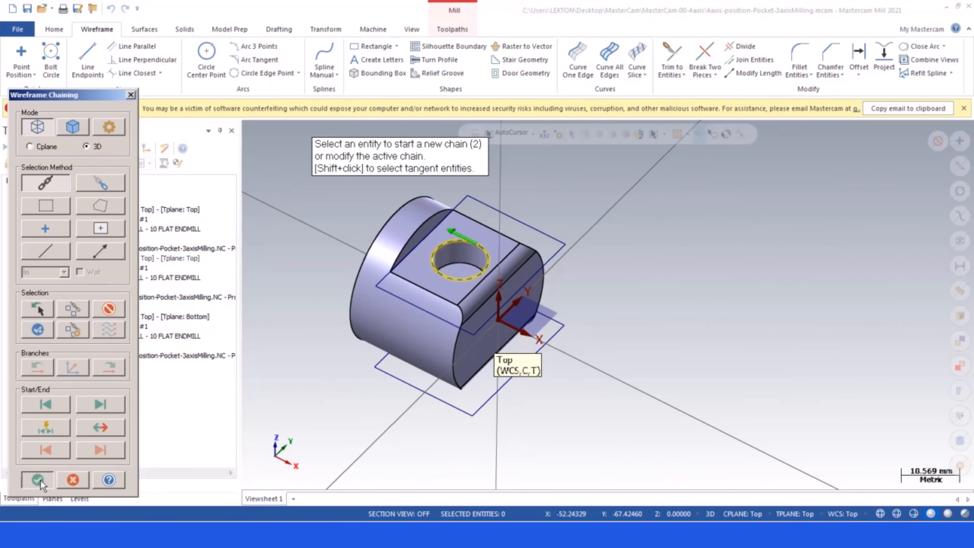
- Select the 10 mm flat endmill for the hole pocket, with feed per tooth 0.1 and cutting speed 150
{"action": "left_click", "coordinate": [93, 130]}
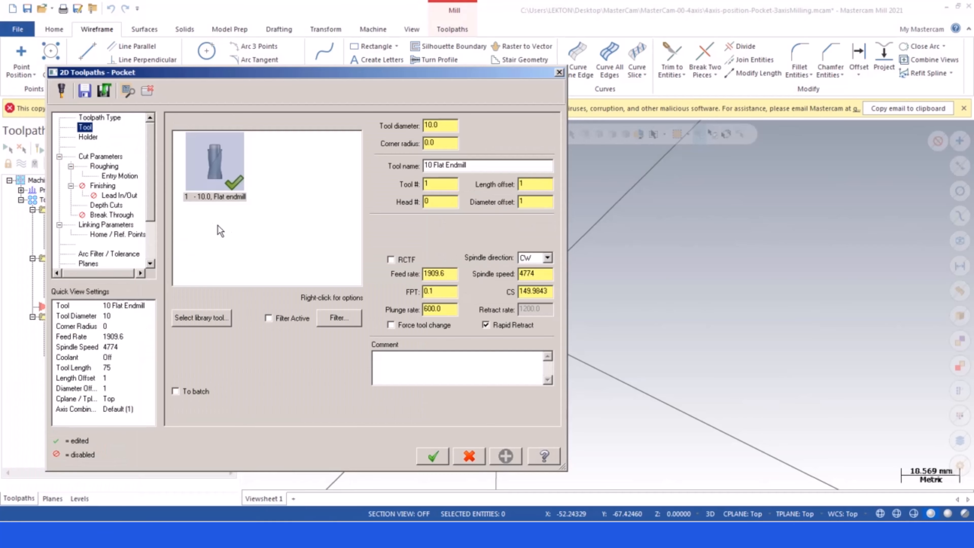
{"action": "right_click", "coordinate": [277, 185]}
{"action": "left_click", "coordinate": [246, 201]}
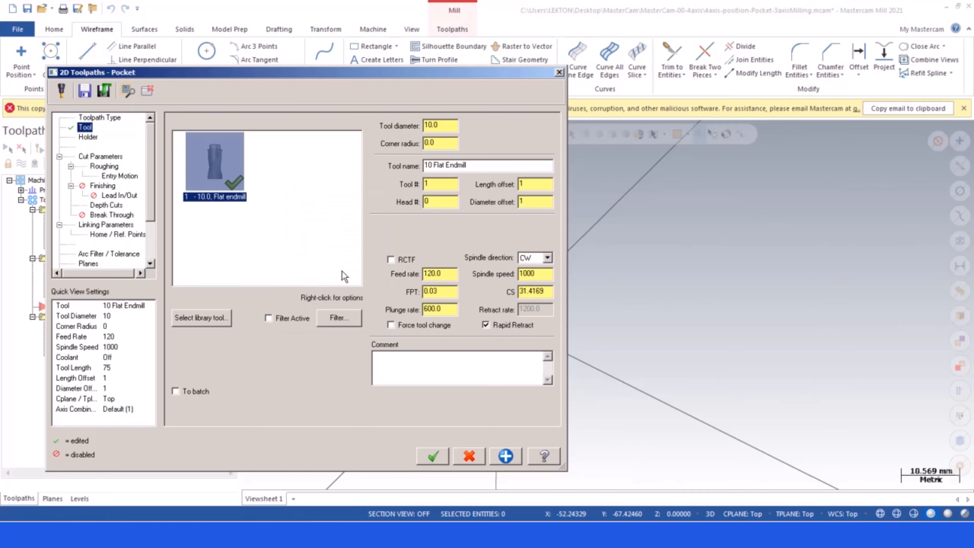
{"action": "left_click", "coordinate": [433, 294]}
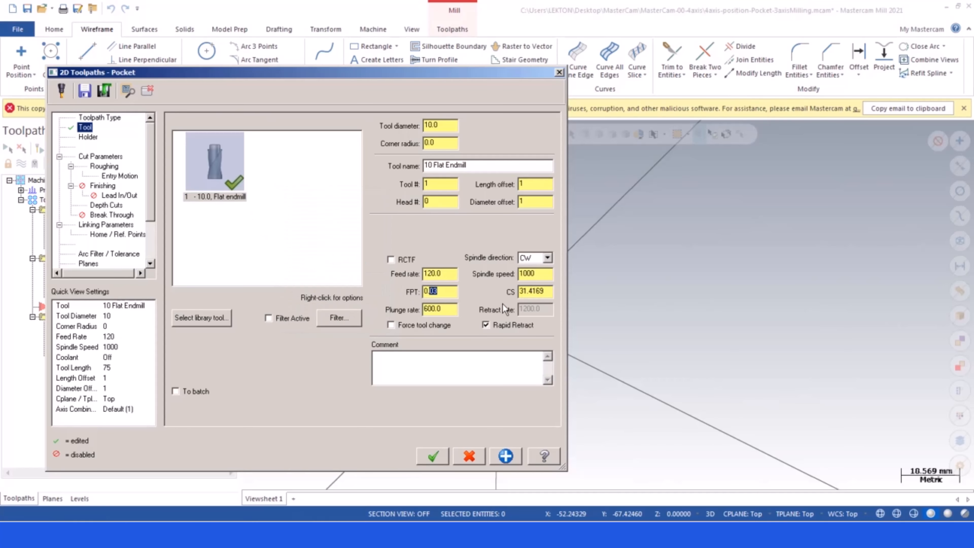
{"action": "type", "text": "1"}
{"action": "key", "text": "Tab"}
{"action": "type", "text": "150"}
{"action": "key", "text": "Tab"}
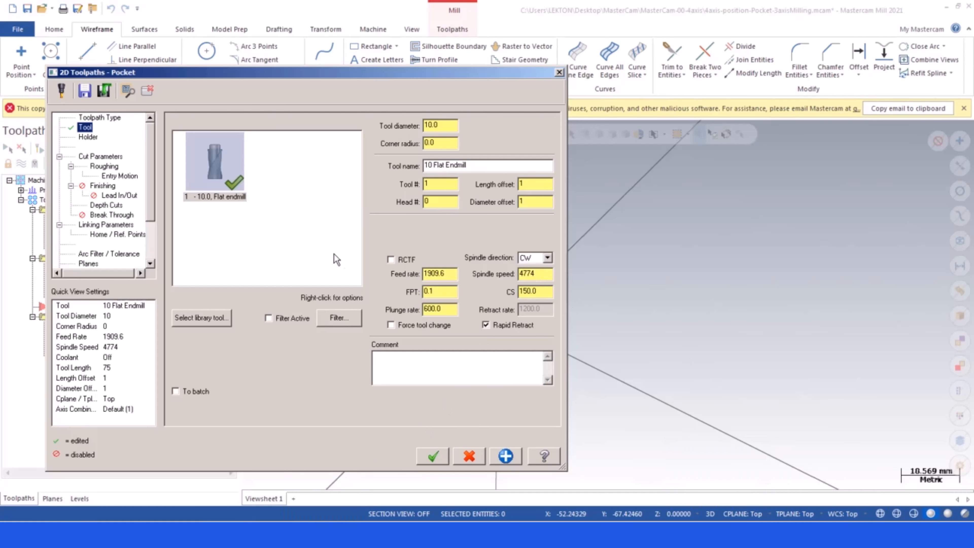
- Set the hole pocket's incremental top of stock to 10 mm in the linking parameters
{"action": "left_click", "coordinate": [95, 225]}
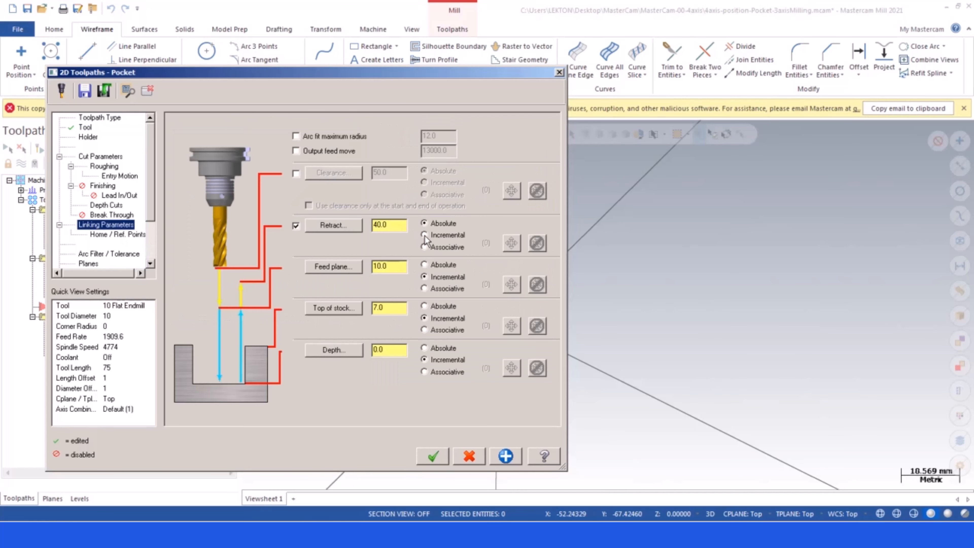
{"action": "left_click_drag", "start_coordinate": [372, 77], "coordinate": [389, 91]}
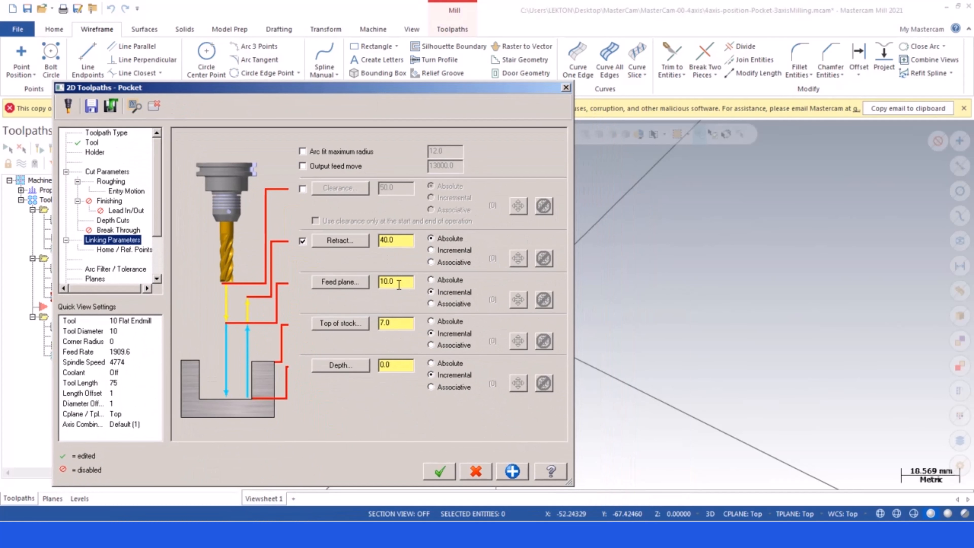
{"action": "left_click_drag", "start_coordinate": [400, 284], "coordinate": [360, 284]}
{"action": "left_click_drag", "start_coordinate": [404, 324], "coordinate": [375, 322]}
{"action": "type", "text": "10"}
- Review the hole pocket's cut and roughing parameters and set its roughing entry motion to Helix
{"action": "left_click", "coordinate": [98, 173]}
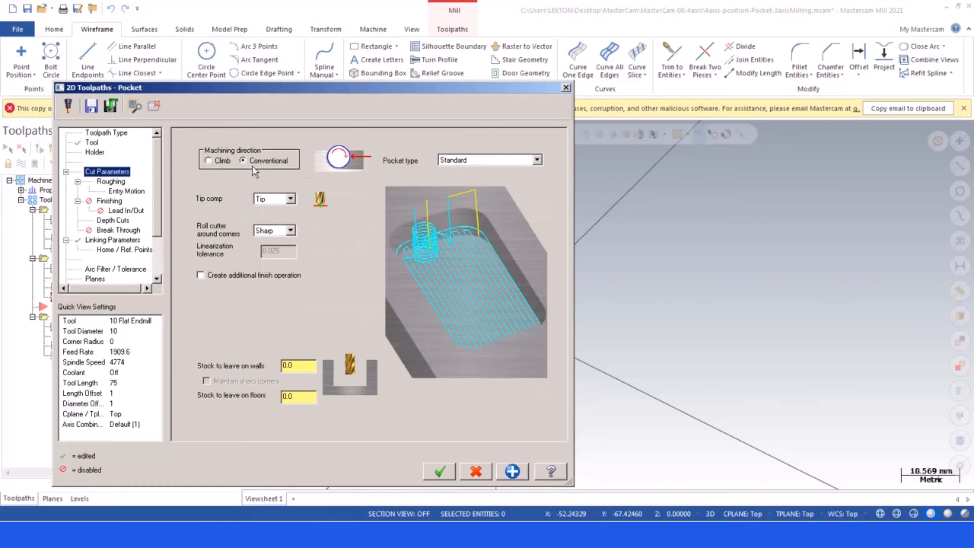
{"action": "left_click", "coordinate": [111, 181]}
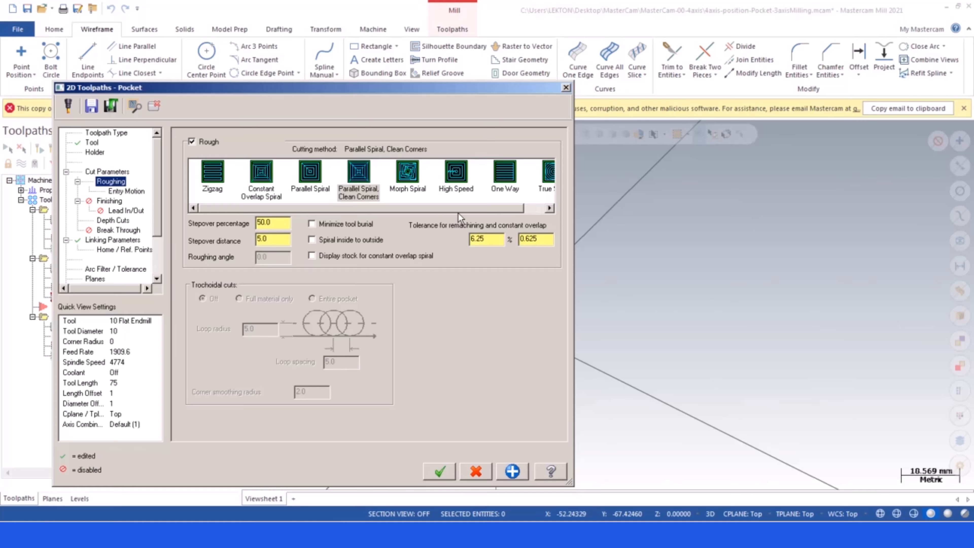
{"action": "mouse_move", "coordinate": [469, 206]}
{"action": "left_mouse_down"}
{"action": "mouse_move", "coordinate": [492, 206]}
{"action": "mouse_move", "coordinate": [454, 211]}
{"action": "left_mouse_up"}
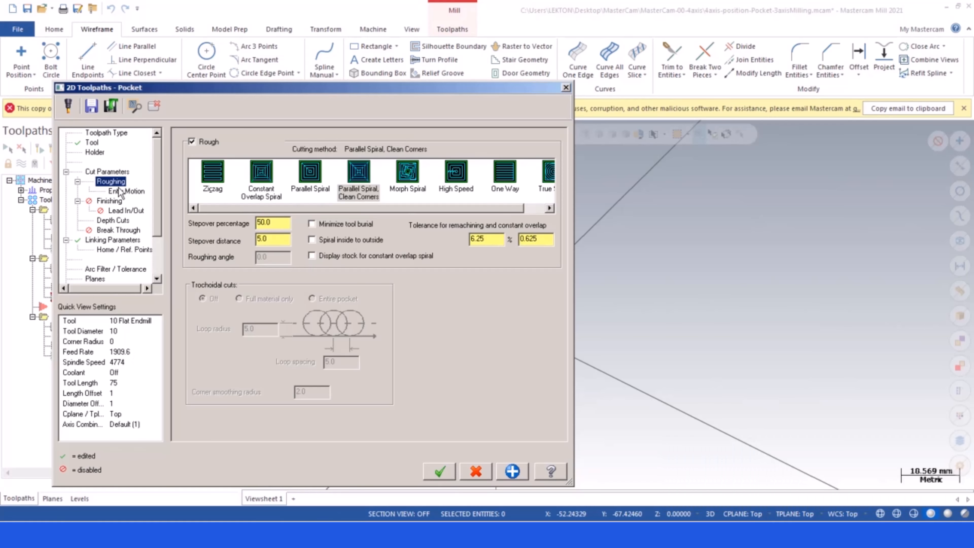
{"action": "left_click", "coordinate": [122, 191]}
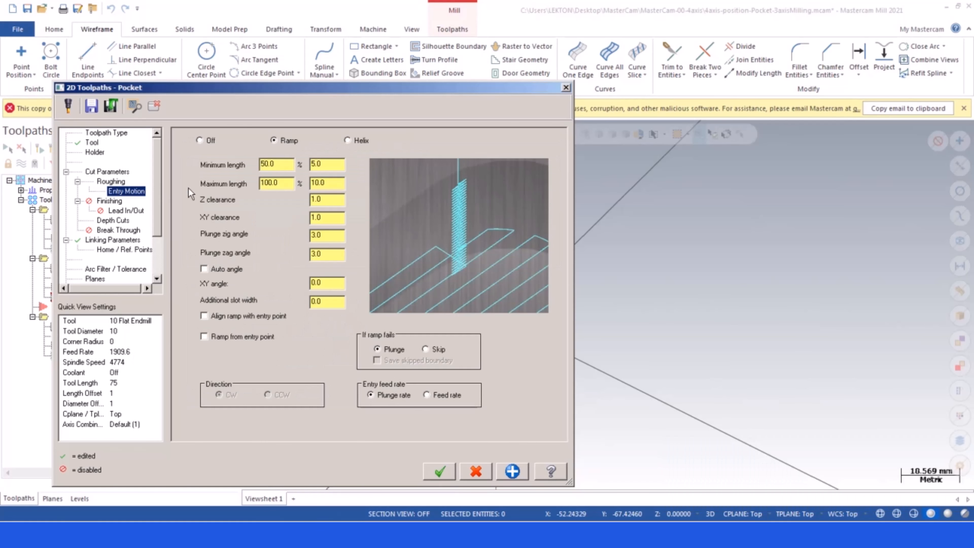
{"action": "left_click", "coordinate": [348, 142]}
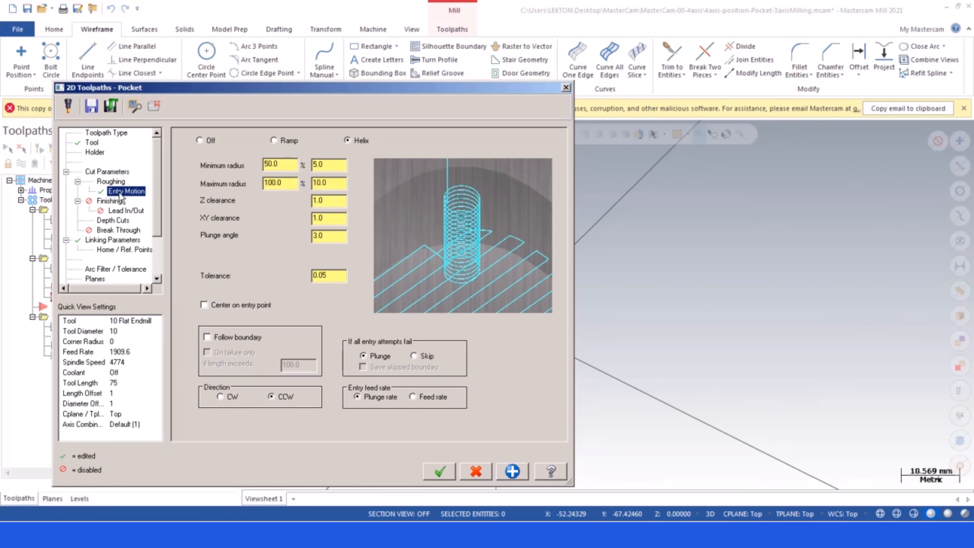
- Enable finishing for the hole pocket, review its depth cuts and generate the toolpath
{"action": "left_click", "coordinate": [111, 203]}
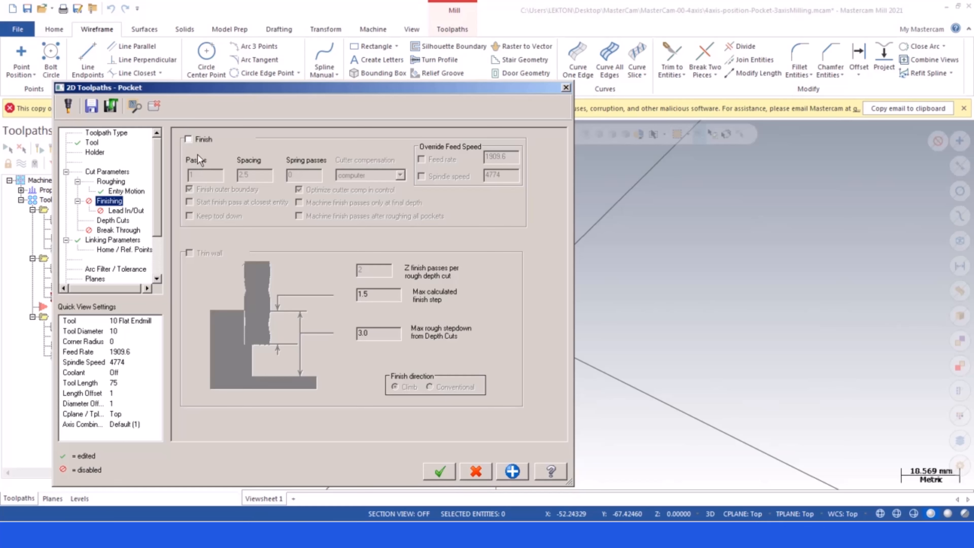
{"action": "left_click", "coordinate": [189, 140]}
{"action": "left_click", "coordinate": [201, 176]}
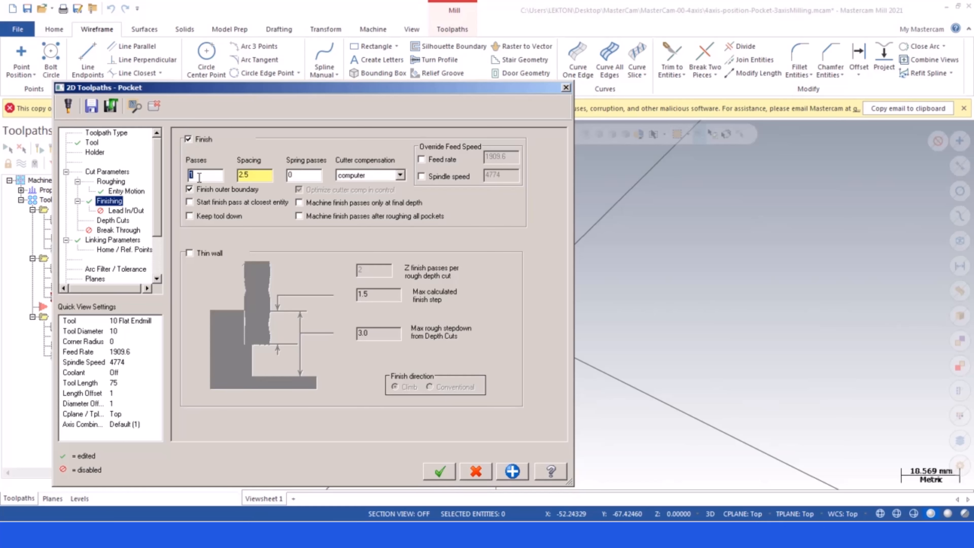
{"action": "left_click", "coordinate": [105, 223]}
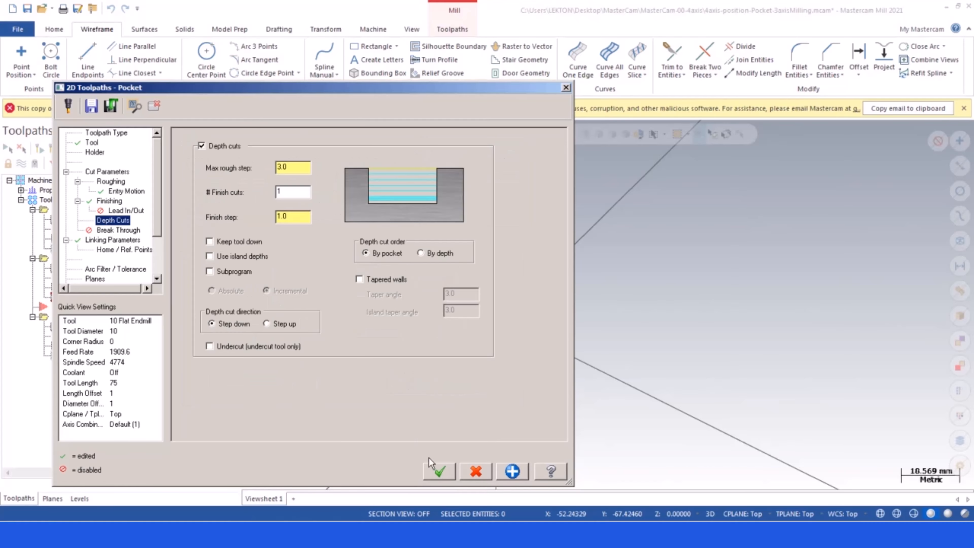
{"action": "left_click", "coordinate": [439, 471]}
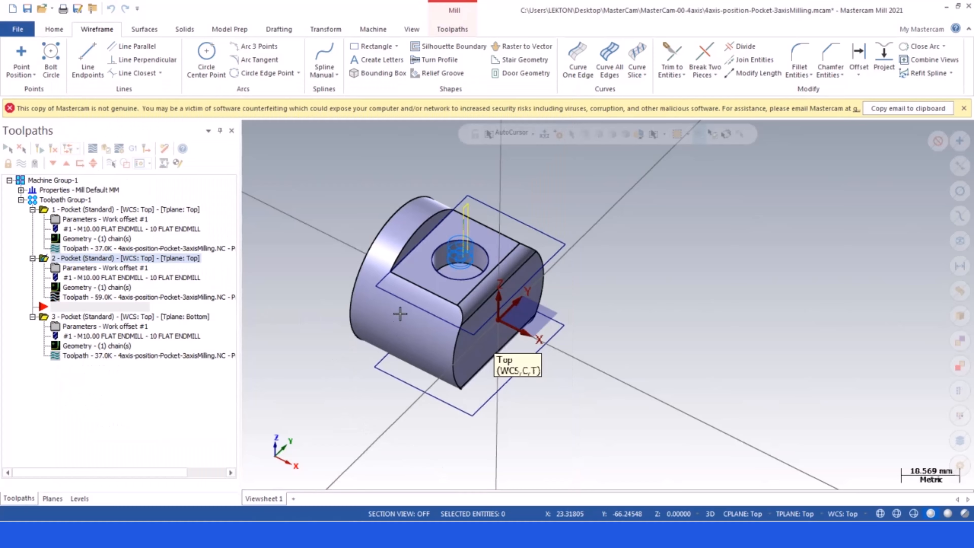
- Change the hole pocket's linking parameters to an incremental top of stock of 0 and a depth of -10 mm
{"action": "mouse_move", "coordinate": [405, 268]}
{"action": "middle_mouse_down"}
{"action": "mouse_move", "coordinate": [341, 302]}
{"action": "mouse_move", "coordinate": [348, 266]}
{"action": "mouse_move", "coordinate": [337, 286]}
{"action": "middle_mouse_up"}
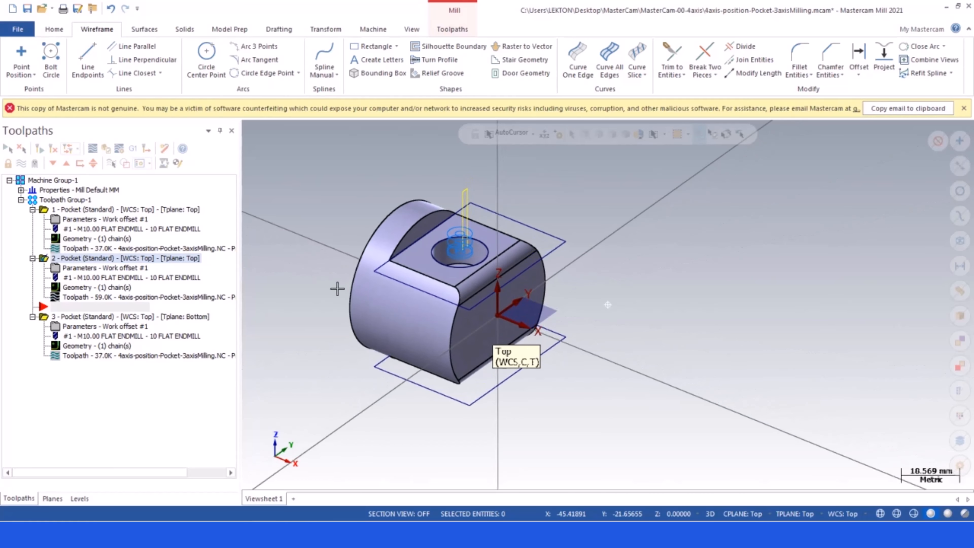
{"action": "left_click", "coordinate": [60, 268]}
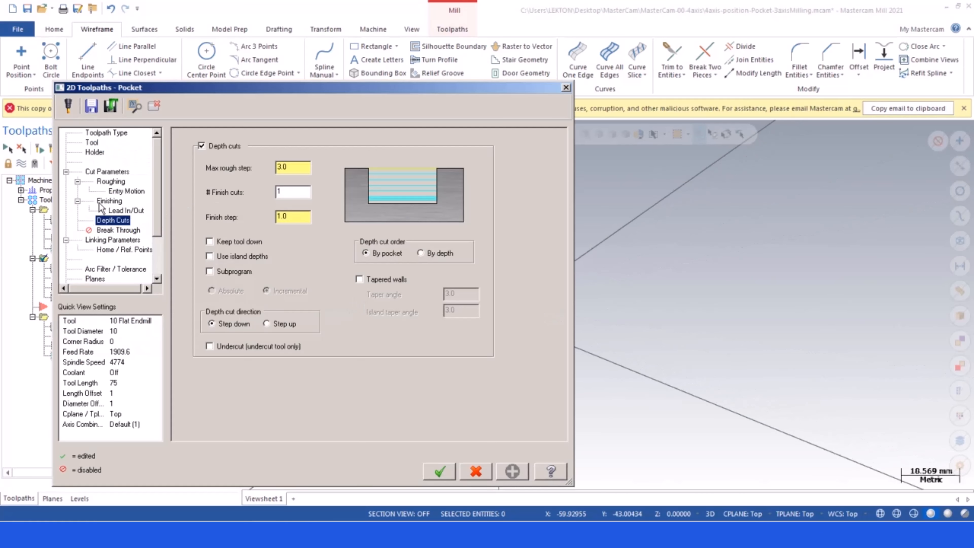
{"action": "left_click", "coordinate": [109, 240]}
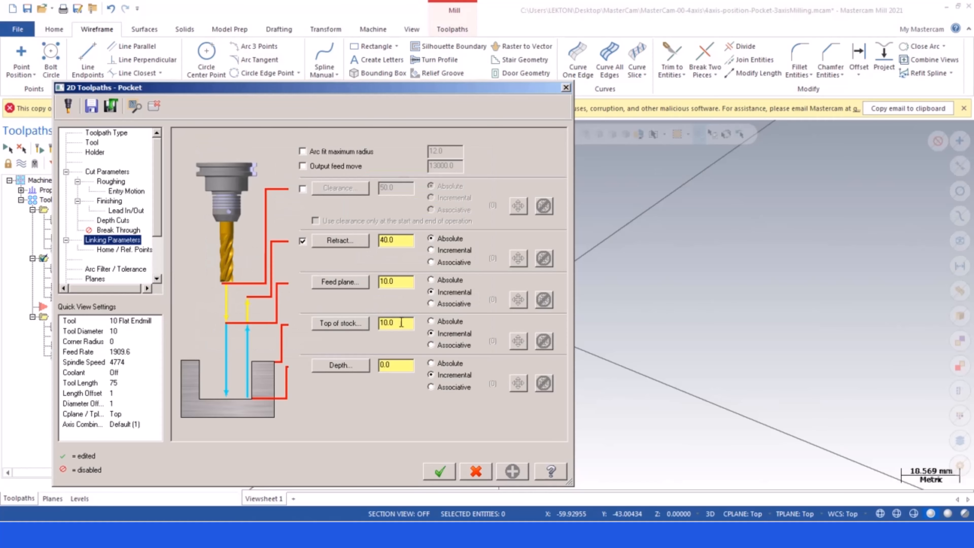
{"action": "left_click_drag", "start_coordinate": [401, 322], "coordinate": [370, 323]}
{"action": "type", "text": "0"}
{"action": "left_click_drag", "start_coordinate": [396, 362], "coordinate": [354, 361]}
{"action": "type", "text": "-10"}
{"action": "left_click", "coordinate": [440, 472]}
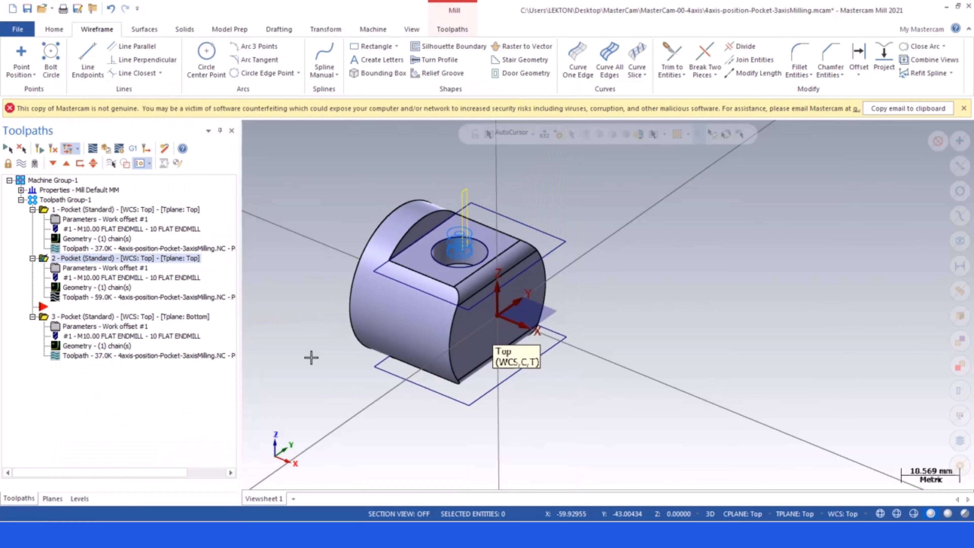
- Inspect the hole pocket's toolpath inside the hole and hide its display
{"action": "left_click", "coordinate": [23, 164]}
{"action": "left_click", "coordinate": [22, 164]}
{"action": "scroll", "coordinate": [395, 249], "scroll_direction": "up", "scroll_amount": 1}
{"action": "scroll", "coordinate": [396, 250], "scroll_direction": "up", "scroll_amount": 2}
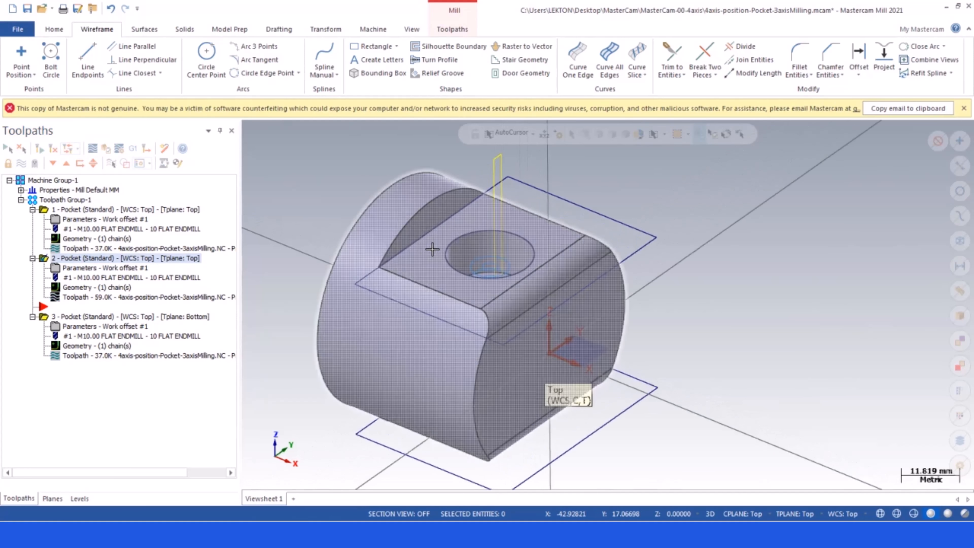
{"action": "mouse_move", "coordinate": [432, 248]}
{"action": "middle_mouse_down"}
{"action": "mouse_move", "coordinate": [429, 293]}
{"action": "mouse_move", "coordinate": [422, 233]}
{"action": "mouse_move", "coordinate": [427, 259]}
{"action": "middle_mouse_up"}
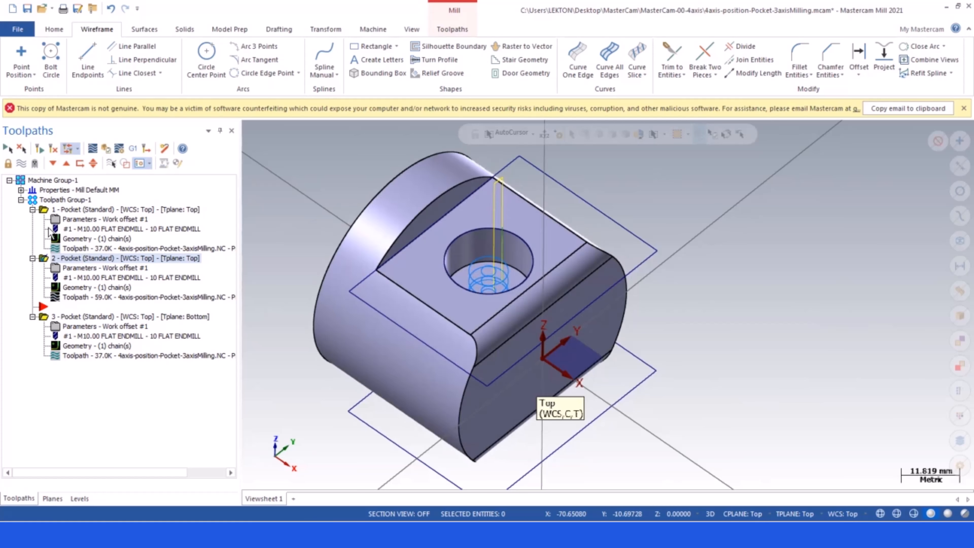
{"action": "left_click", "coordinate": [22, 164]}
{"action": "left_click", "coordinate": [22, 164]}
{"action": "left_click", "coordinate": [22, 164]}
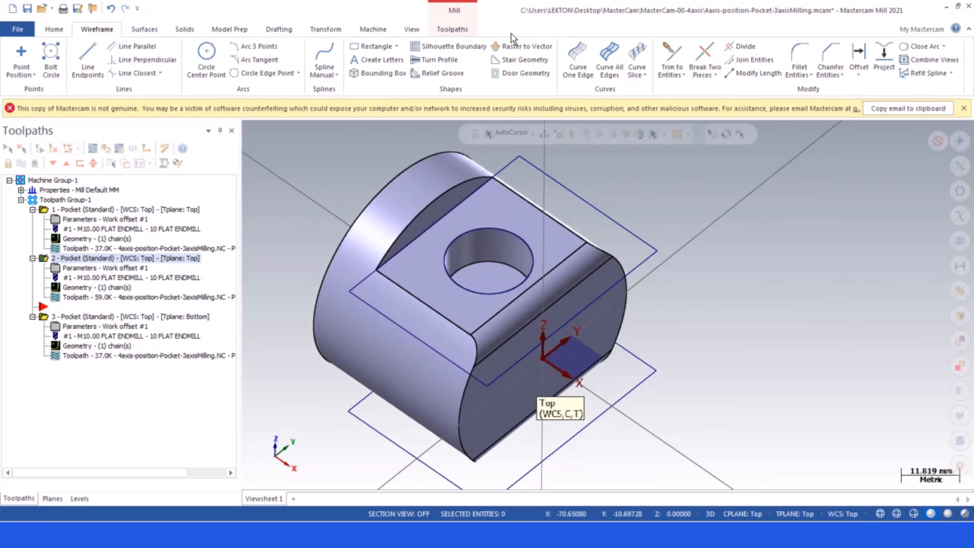
- Create a one-edge curve on the circular edge at the bottom of the hole
{"action": "left_click", "coordinate": [578, 57]}
{"action": "left_click", "coordinate": [490, 269]}
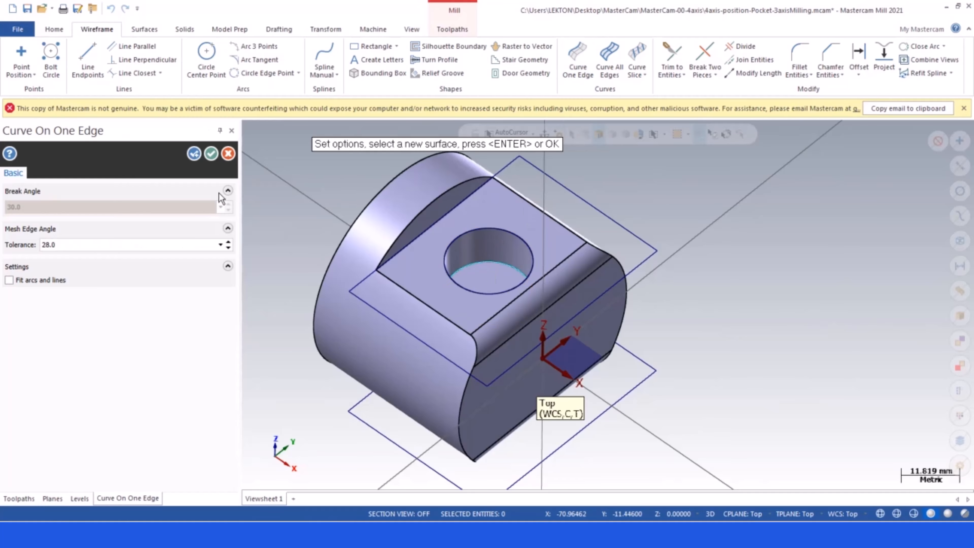
{"action": "left_click", "coordinate": [211, 153]}
- Measure the distance between the circle at the bottom of the hole and the circle on the upper flat
{"action": "scroll", "coordinate": [464, 262], "scroll_direction": "up", "scroll_amount": 2}
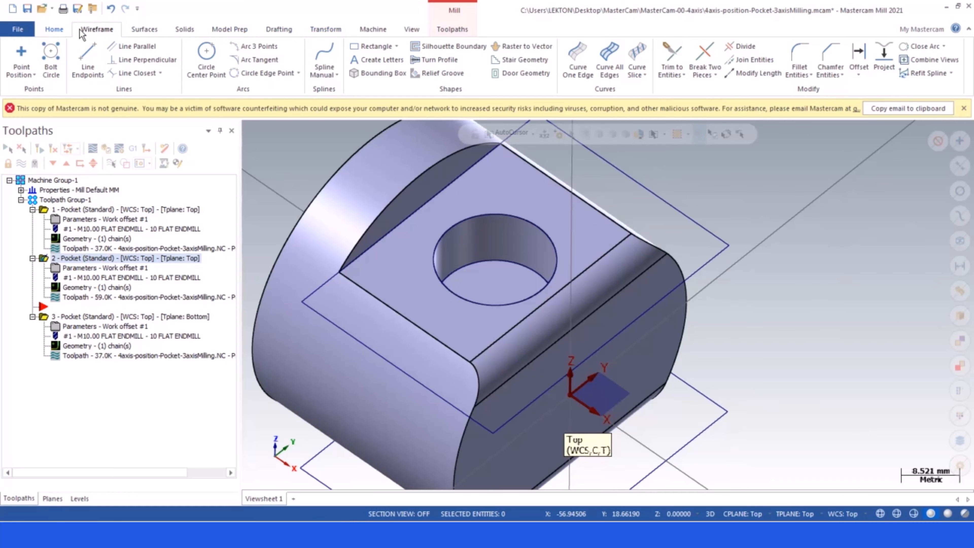
{"action": "left_click", "coordinate": [272, 31]}
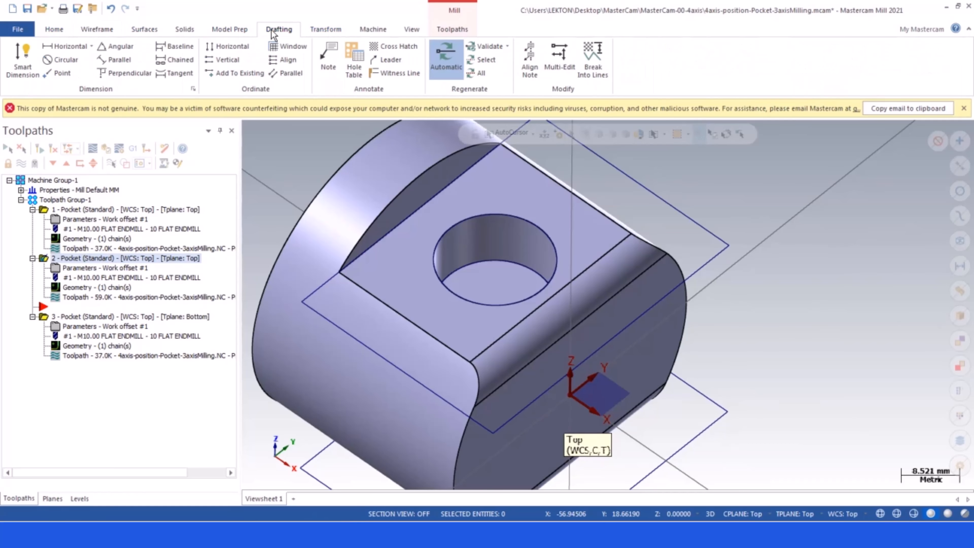
{"action": "left_click", "coordinate": [56, 31]}
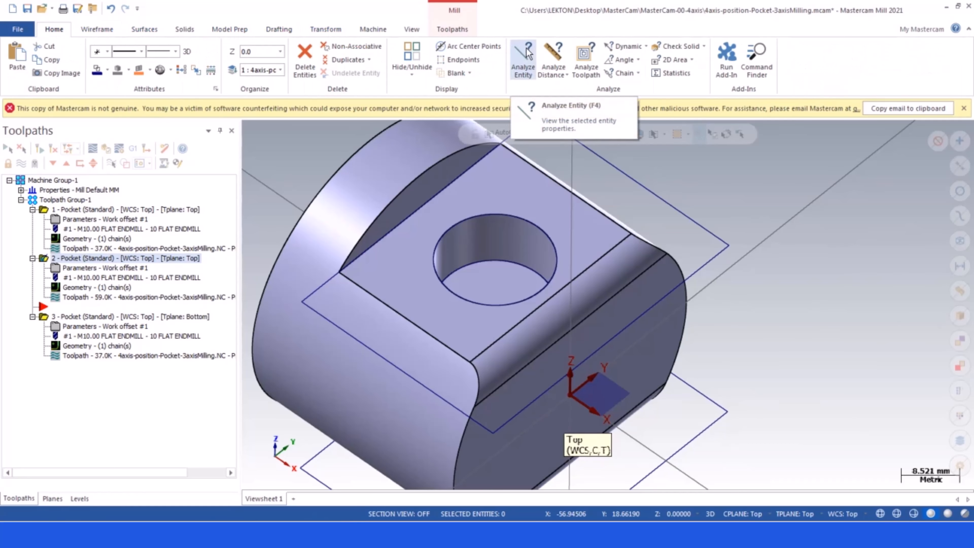
{"action": "left_click", "coordinate": [523, 62]}
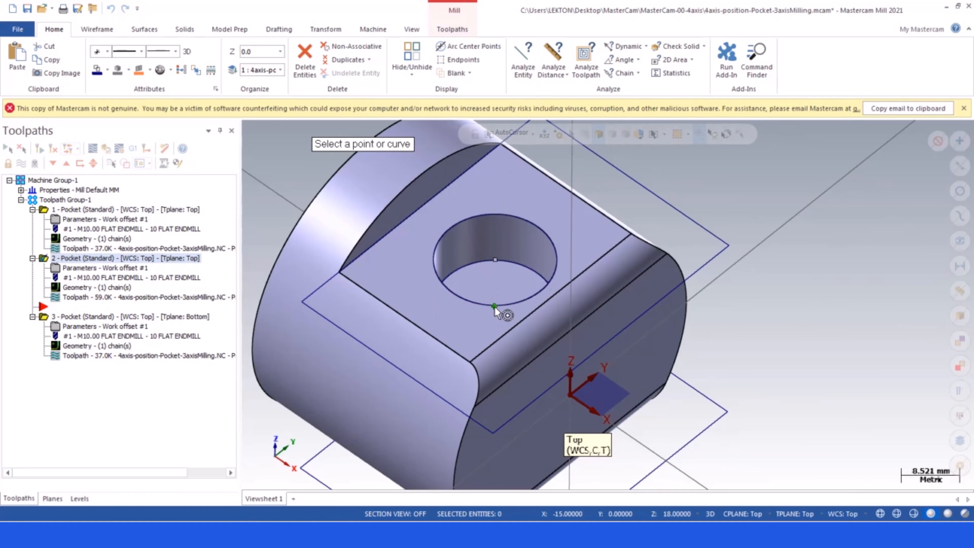
{"action": "middle_click_drag", "start_coordinate": [483, 304], "coordinate": [486, 309]}
{"action": "left_click", "coordinate": [495, 284]}
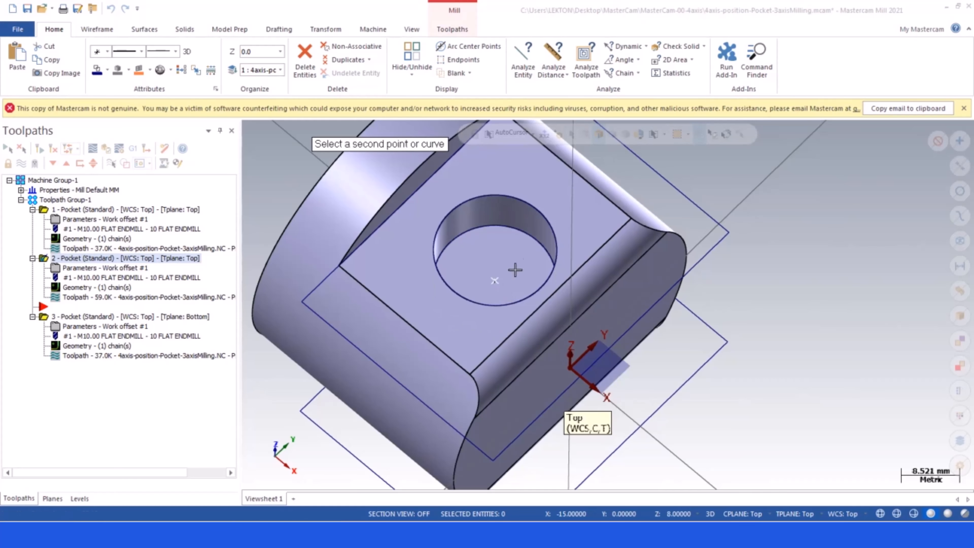
{"action": "left_click", "coordinate": [491, 198]}
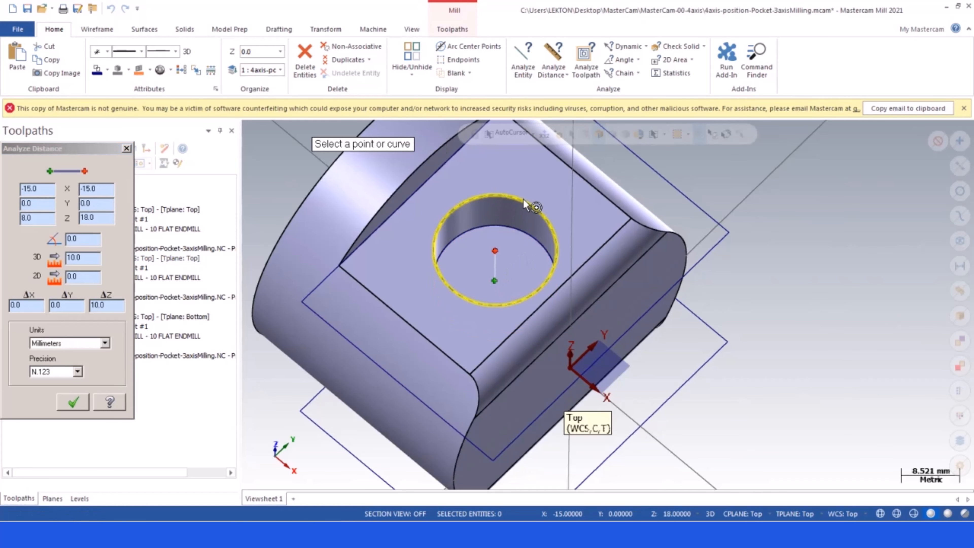
{"action": "left_click", "coordinate": [126, 149]}
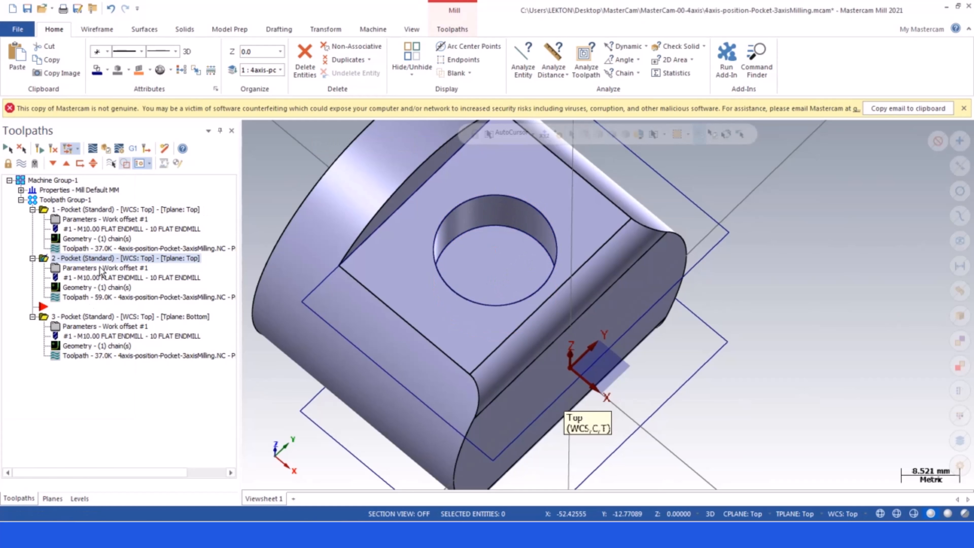
- Set the hole pocket's incremental feed plane to 5 and regenerate its toolpath
{"action": "left_click", "coordinate": [57, 268]}
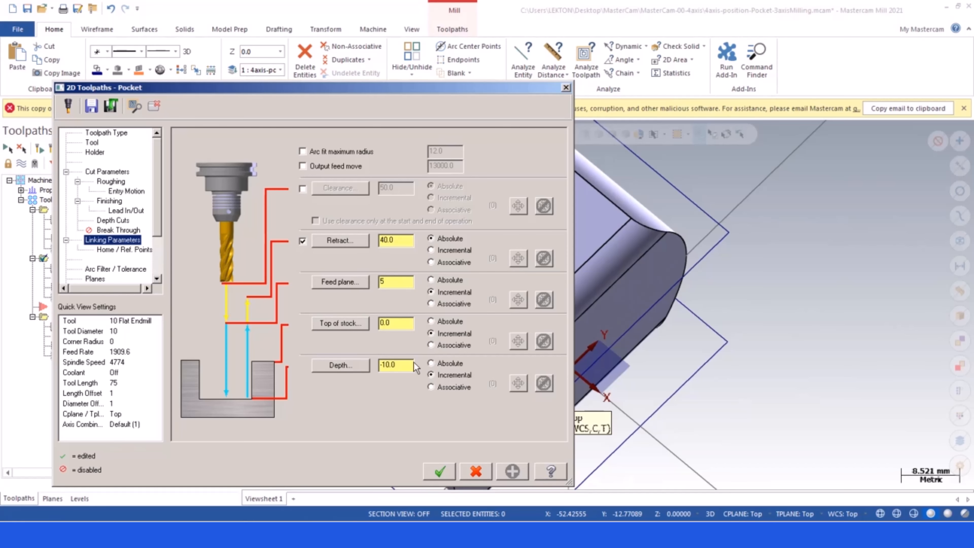
{"action": "left_click", "coordinate": [440, 471]}
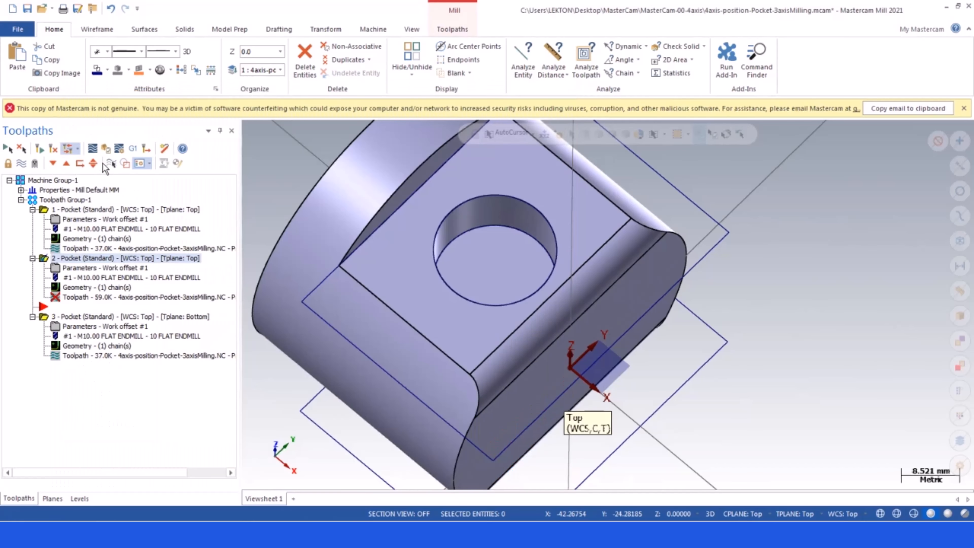
{"action": "left_click", "coordinate": [53, 149]}
{"action": "scroll", "coordinate": [402, 218], "scroll_direction": "down", "scroll_amount": 2}
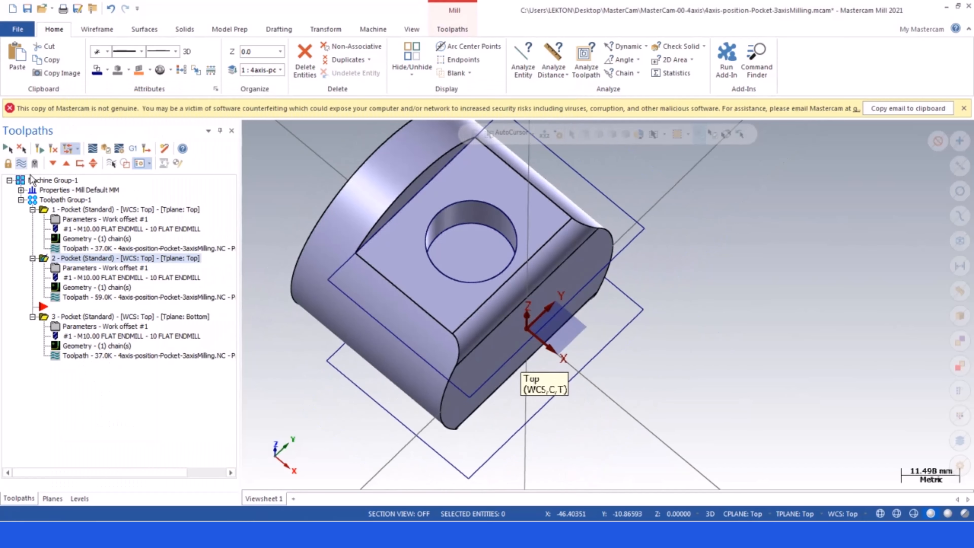
{"action": "scroll", "coordinate": [450, 274], "scroll_direction": "down", "scroll_amount": 3}
{"action": "middle_click_drag", "start_coordinate": [450, 275], "coordinate": [450, 243]}
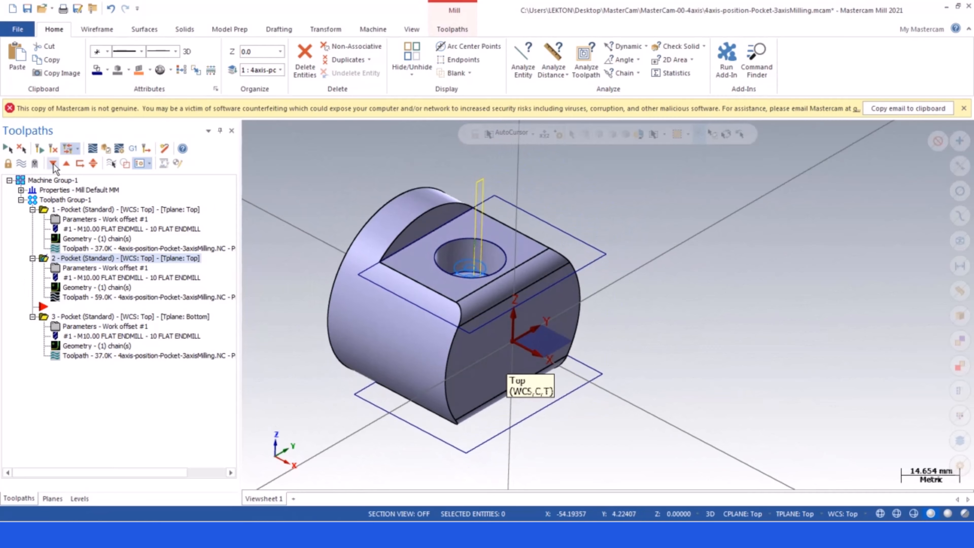
- Copy the hole pocket operation and paste it after the pocket of the bottom flat
{"action": "left_click", "coordinate": [53, 163]}
{"action": "right_click", "coordinate": [70, 263]}
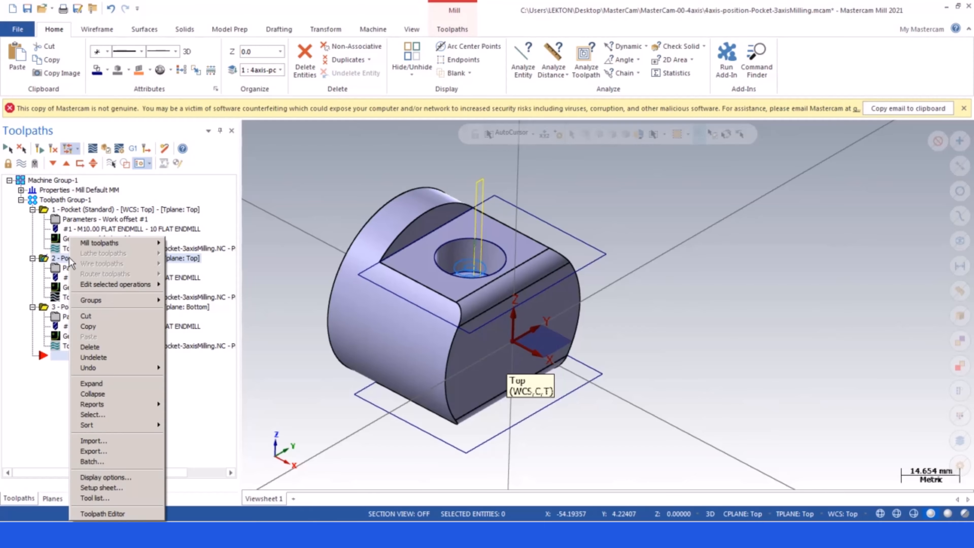
{"action": "left_click", "coordinate": [88, 326]}
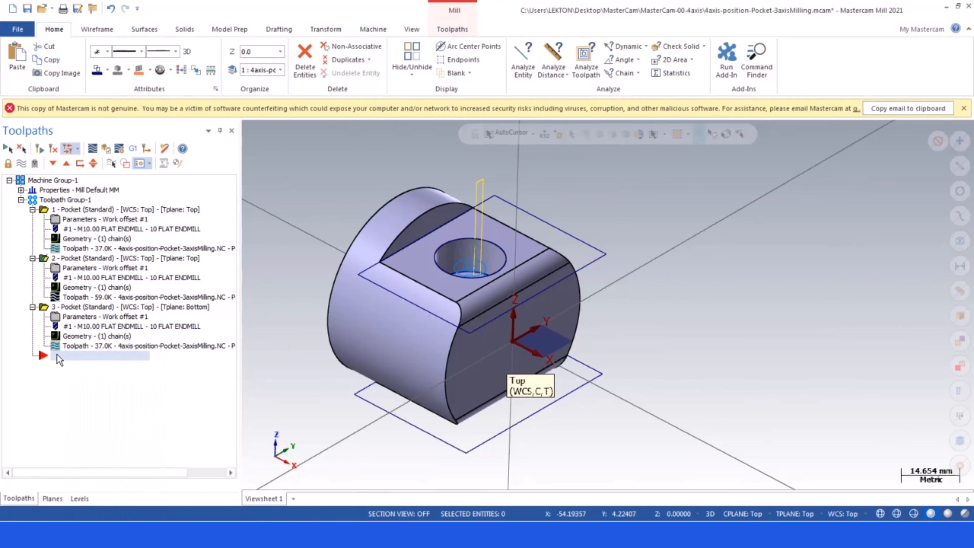
{"action": "key", "text": "ctrl+v"}
- Delete the chain that the copied hole pocket inherited from the hole in the upper flat
{"action": "left_click", "coordinate": [59, 385]}
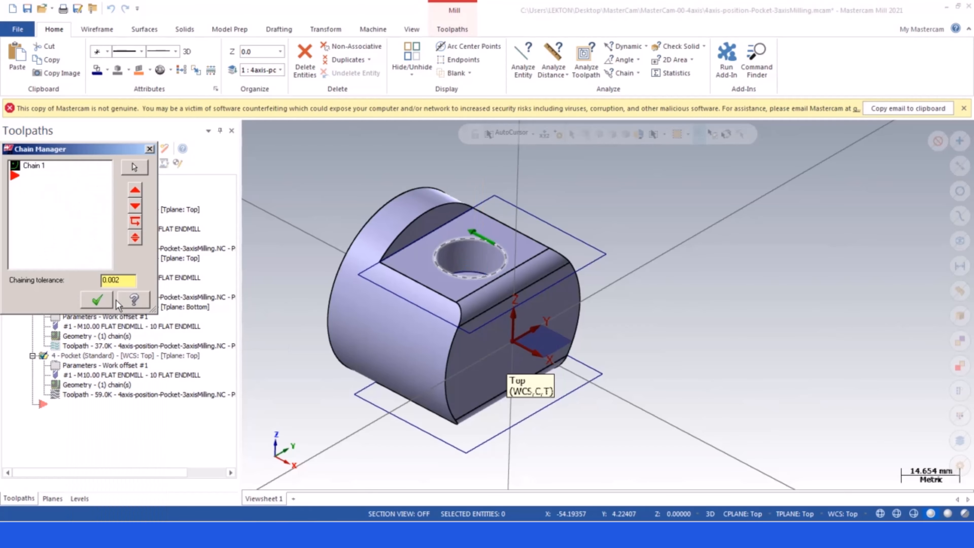
{"action": "left_click", "coordinate": [97, 300]}
{"action": "middle_click_drag", "start_coordinate": [438, 318], "coordinate": [430, 207]}
{"action": "left_click", "coordinate": [59, 385]}
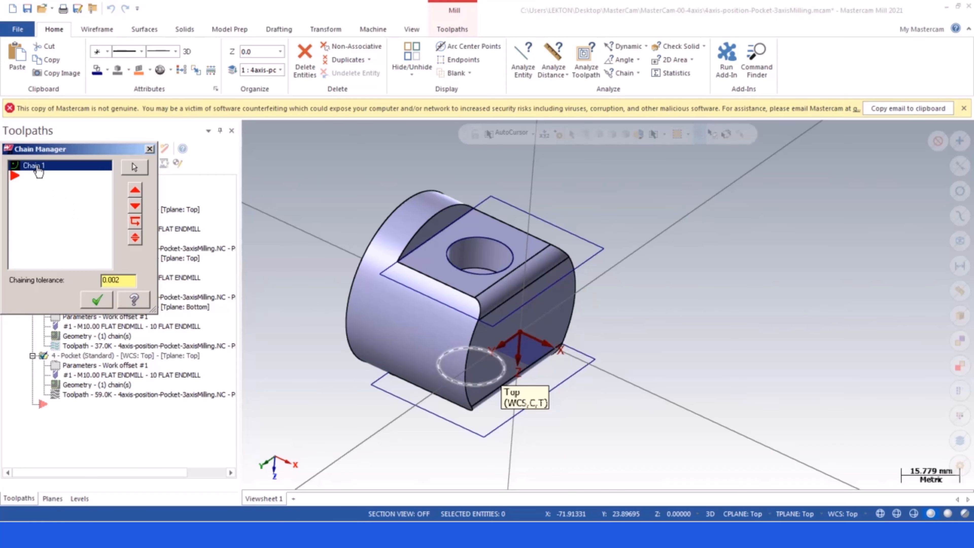
{"action": "right_click", "coordinate": [39, 172]}
{"action": "left_click", "coordinate": [58, 284]}
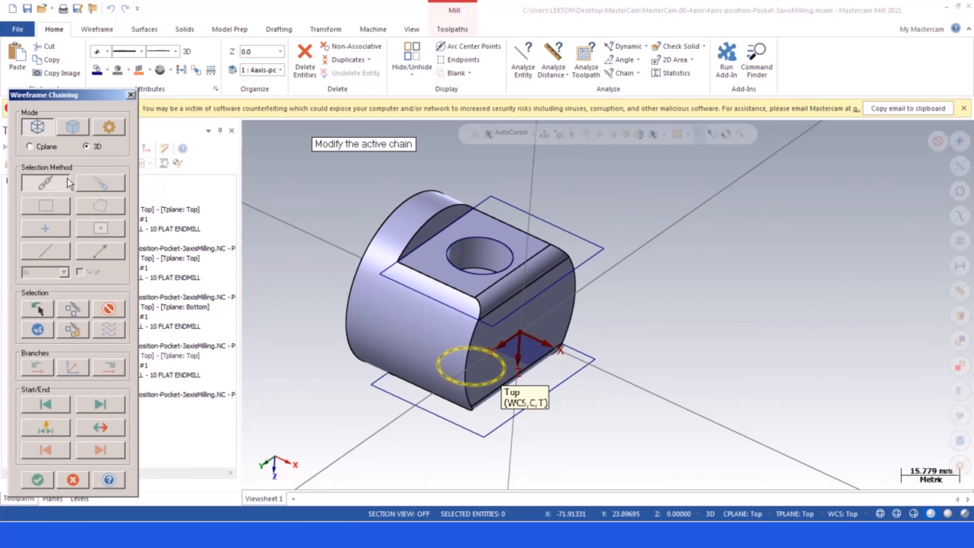
{"action": "left_click", "coordinate": [131, 95]}
{"action": "right_click", "coordinate": [34, 168]}
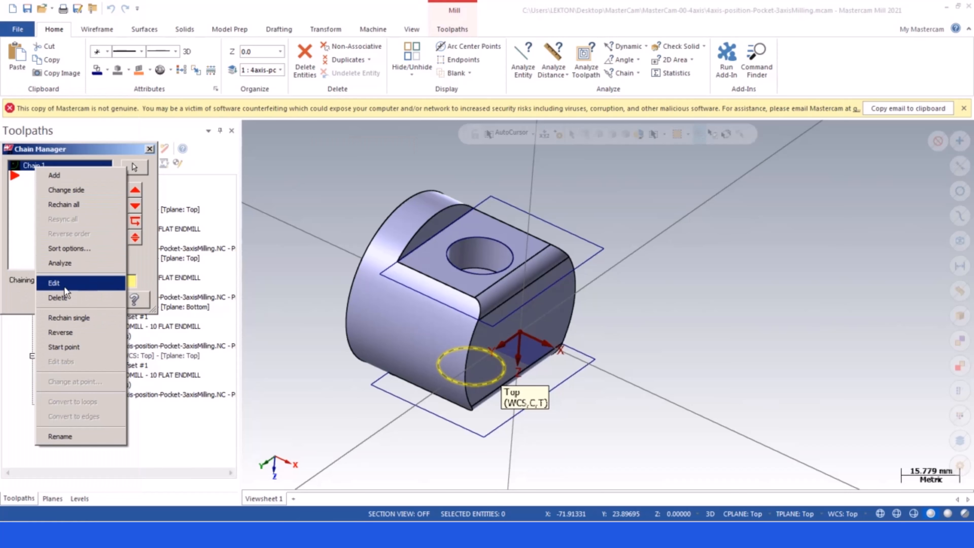
{"action": "left_click", "coordinate": [58, 297]}
- Add the circle of the hole in the opposite flat as the copied pocket's new chain
{"action": "right_click", "coordinate": [39, 198]}
{"action": "left_click", "coordinate": [52, 204]}
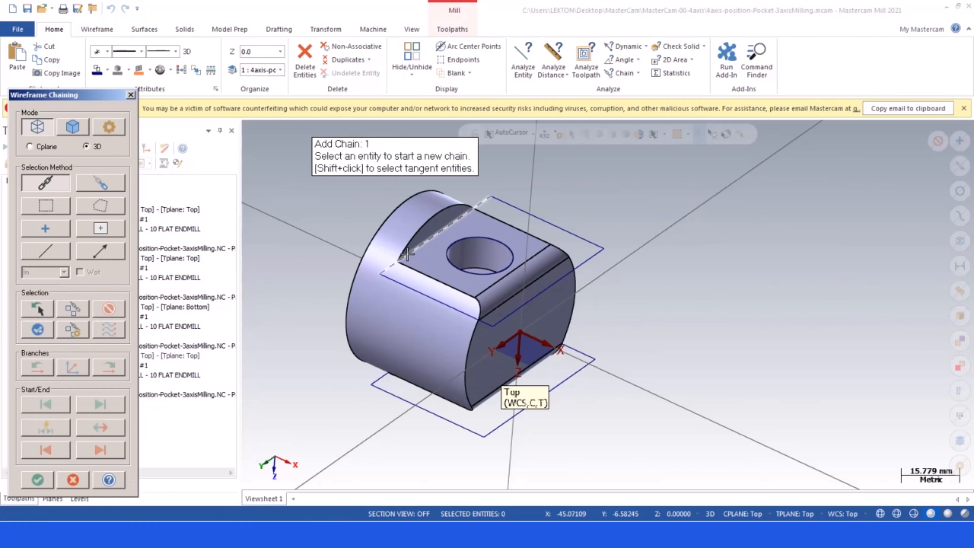
{"action": "left_click", "coordinate": [449, 257]}
{"action": "left_click", "coordinate": [38, 480]}
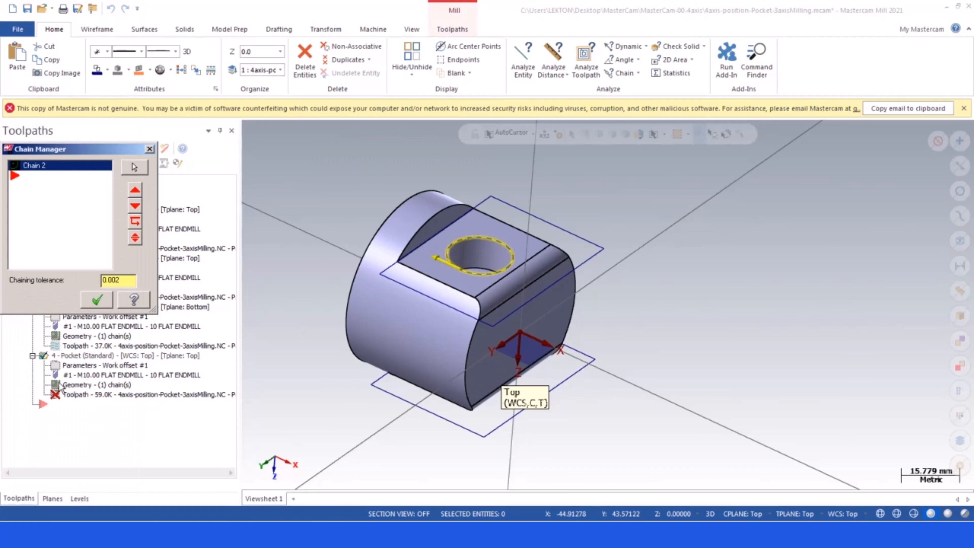
{"action": "left_click", "coordinate": [96, 300]}
- Set the copied hole pocket's tool plane and construction plane to Bottom and regenerate its toolpath
{"action": "left_click", "coordinate": [58, 365]}
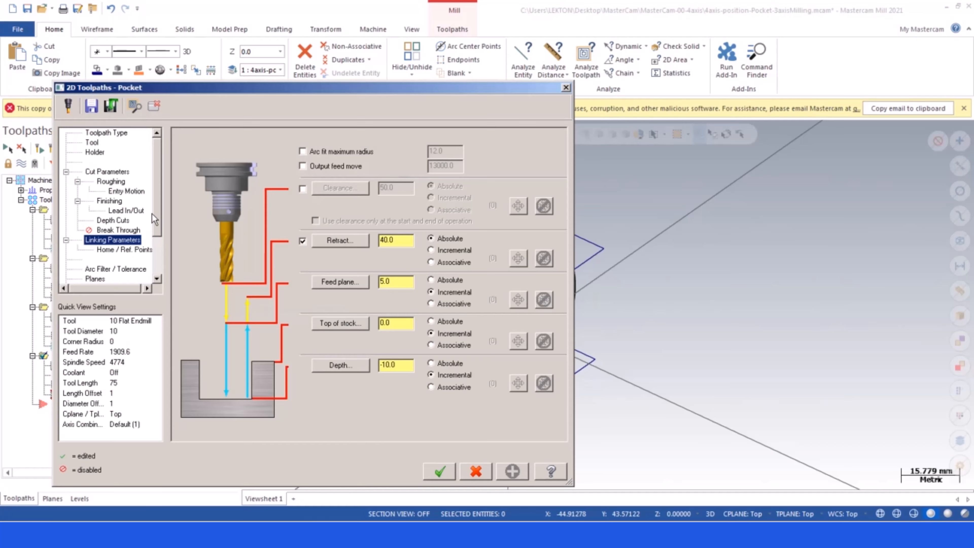
{"action": "scroll", "coordinate": [102, 246], "scroll_direction": "down", "scroll_amount": 2}
{"action": "left_click", "coordinate": [94, 220]}
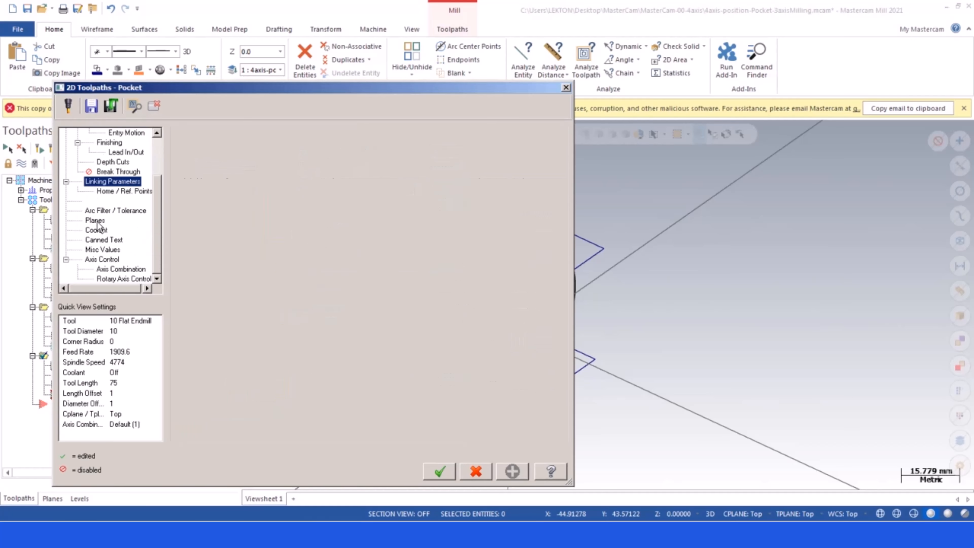
{"action": "left_click", "coordinate": [357, 310]}
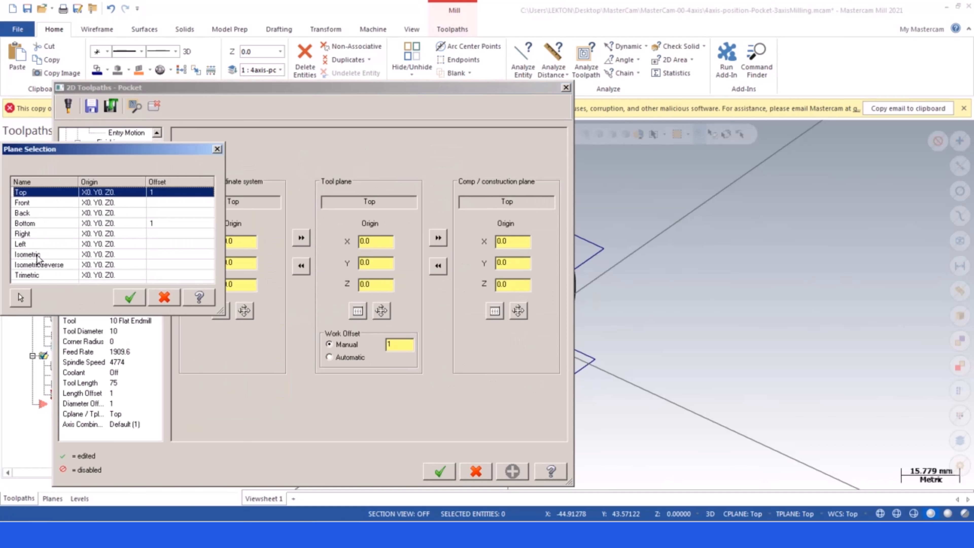
{"action": "double_click", "coordinate": [30, 225]}
{"action": "left_click", "coordinate": [489, 312]}
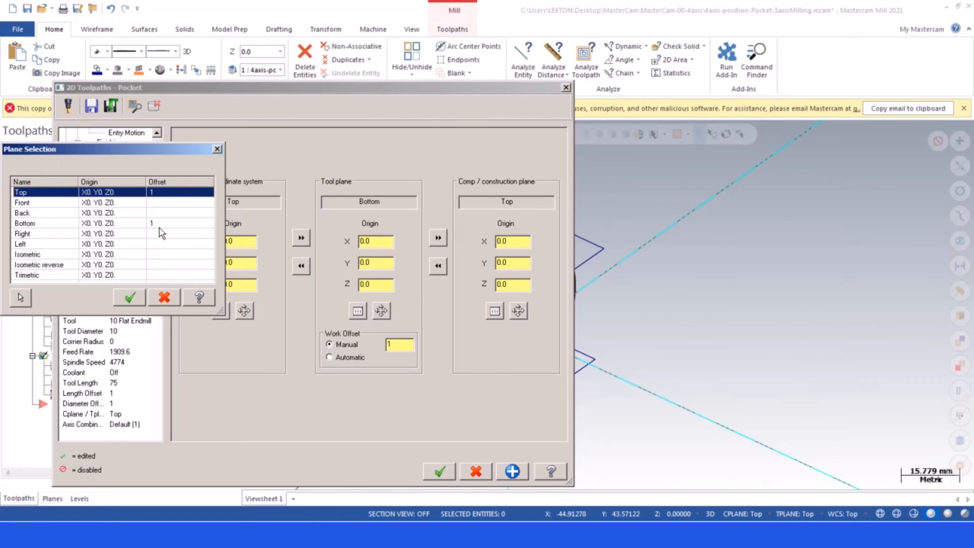
{"action": "double_click", "coordinate": [30, 224]}
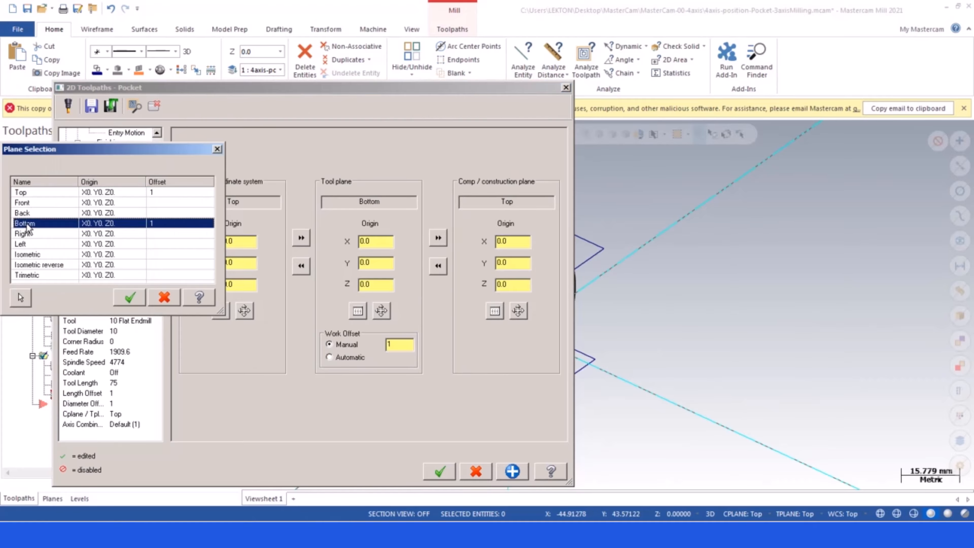
{"action": "left_click", "coordinate": [450, 476]}
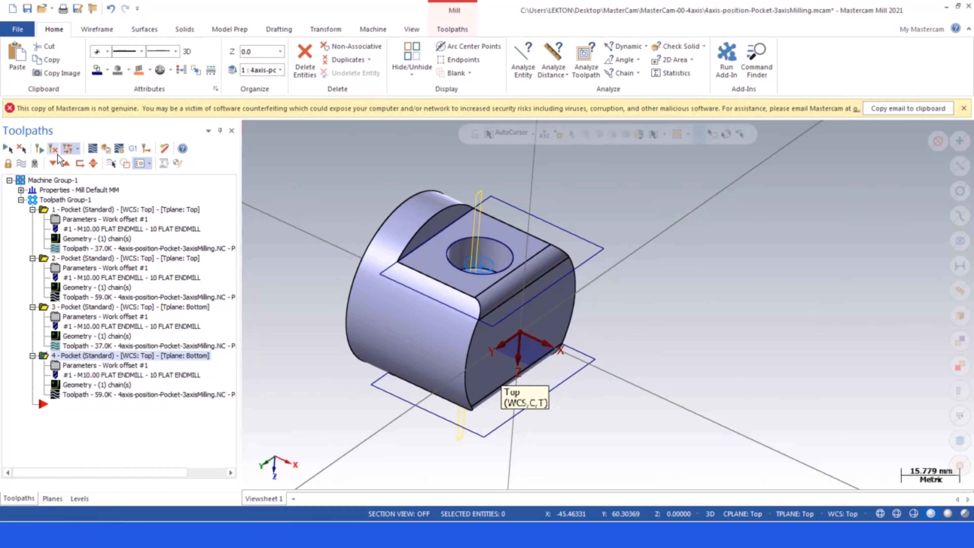
- Hide the toolpath display of the hole pockets and save the file
{"action": "left_click", "coordinate": [22, 163]}
{"action": "left_click", "coordinate": [22, 163]}
{"action": "left_click", "coordinate": [21, 163]}
{"action": "left_click", "coordinate": [22, 163]}
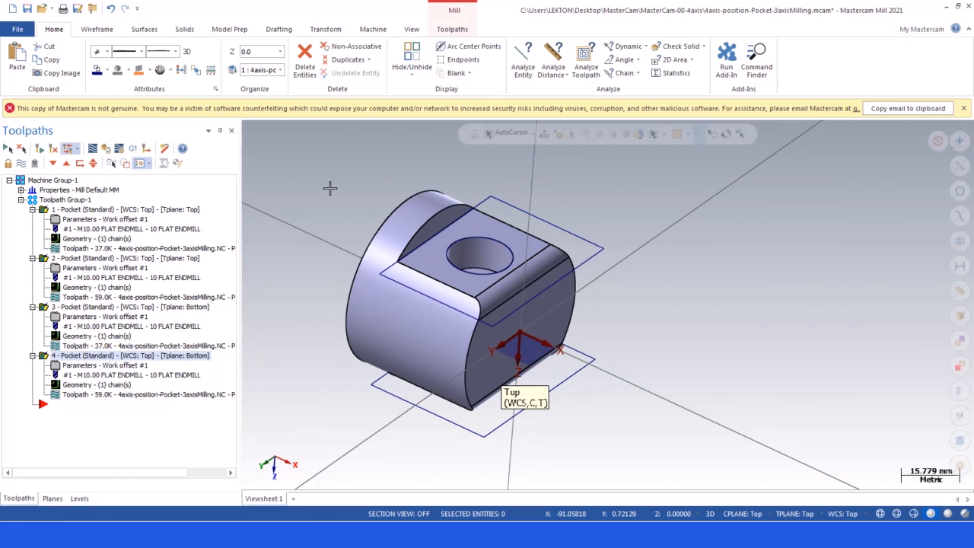
{"action": "middle_click_drag", "start_coordinate": [330, 188], "coordinate": [397, 316]}
{"action": "scroll", "coordinate": [410, 314], "scroll_direction": "down", "scroll_amount": 5}
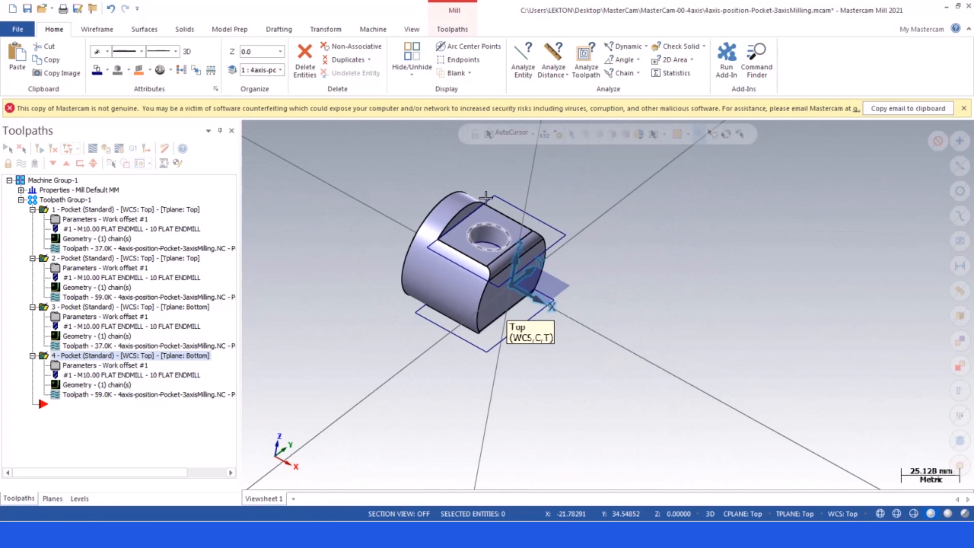
{"action": "scroll", "coordinate": [486, 198], "scroll_direction": "up", "scroll_amount": 5}
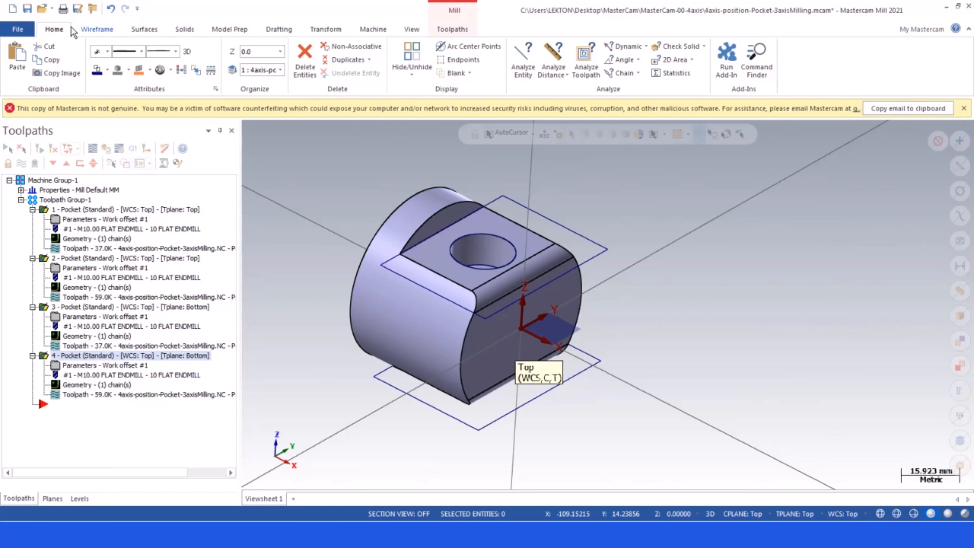
{"action": "left_click", "coordinate": [27, 8]}
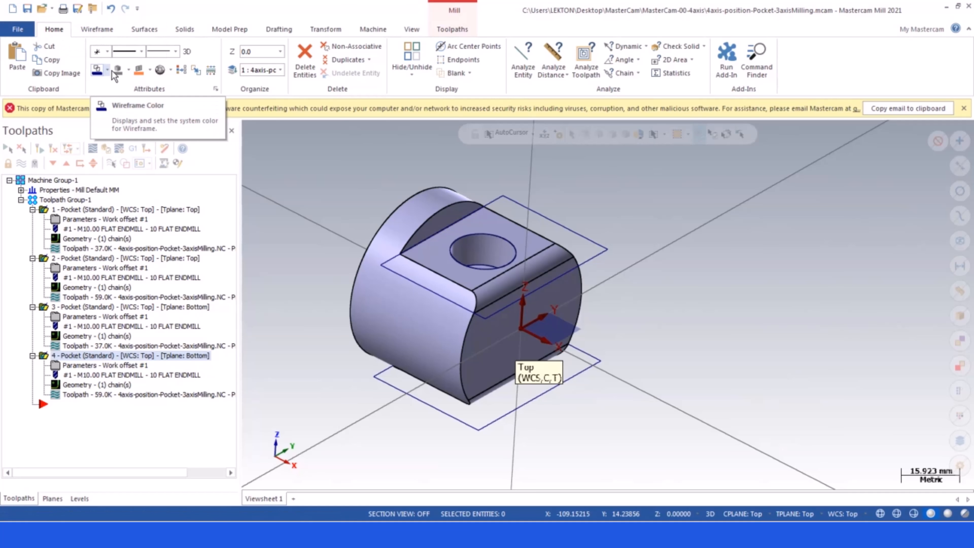
{"action": "scroll", "coordinate": [506, 311], "scroll_direction": "up", "scroll_amount": 4}
{"action": "mouse_move", "coordinate": [508, 309]}
{"action": "middle_mouse_down"}
{"action": "mouse_move", "coordinate": [576, 279]}
{"action": "mouse_move", "coordinate": [515, 307]}
{"action": "mouse_move", "coordinate": [518, 322]}
{"action": "middle_mouse_up"}
{"action": "scroll", "coordinate": [547, 245], "scroll_direction": "down", "scroll_amount": 2}
{"action": "scroll", "coordinate": [537, 232], "scroll_direction": "up", "scroll_amount": 2}
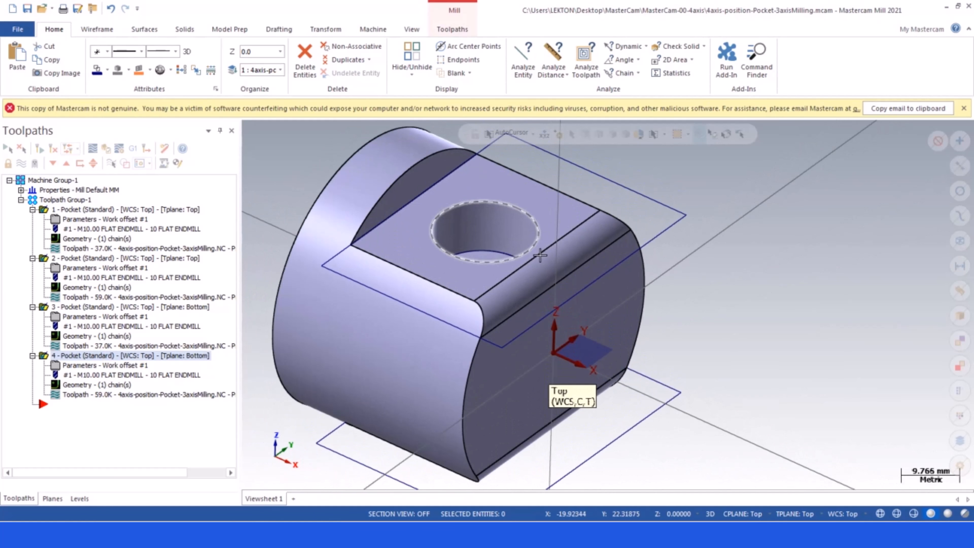
{"action": "scroll", "coordinate": [540, 256], "scroll_direction": "down", "scroll_amount": 2}
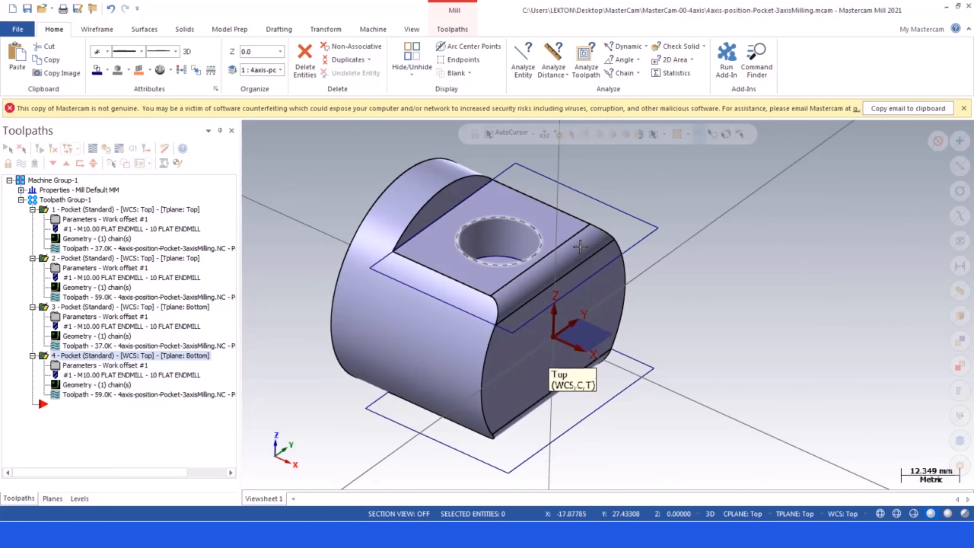
{"action": "scroll", "coordinate": [573, 259], "scroll_direction": "up", "scroll_amount": 1}
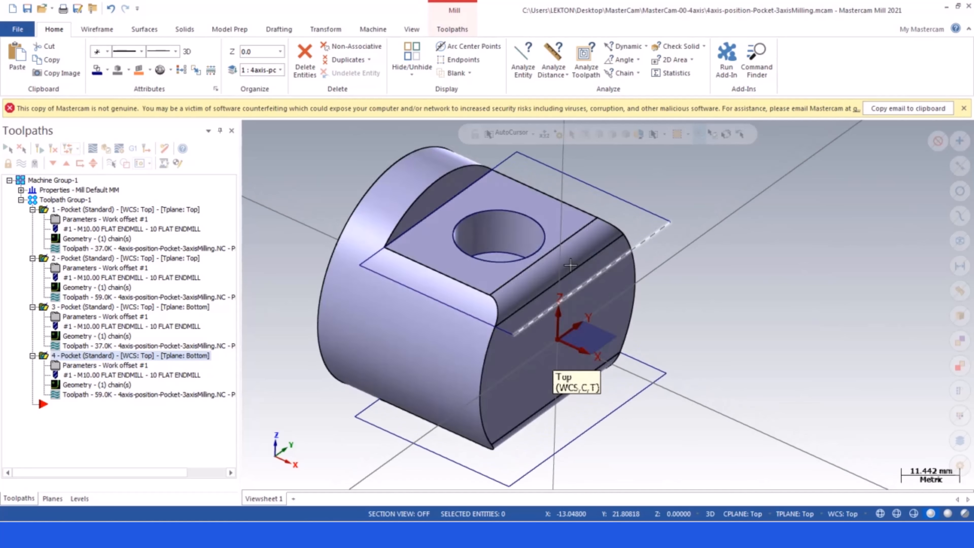
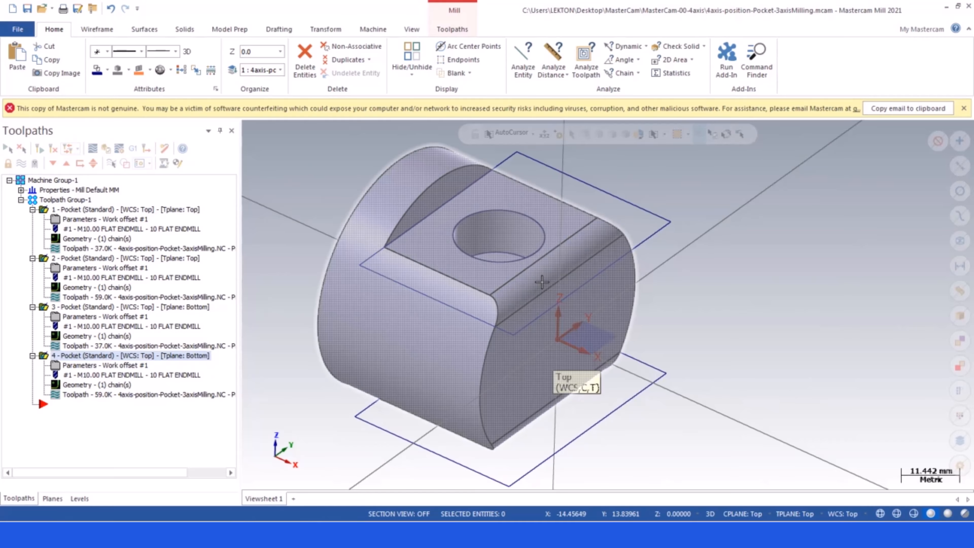
{"action": "scroll", "coordinate": [621, 262], "scroll_direction": "down", "scroll_amount": 1}
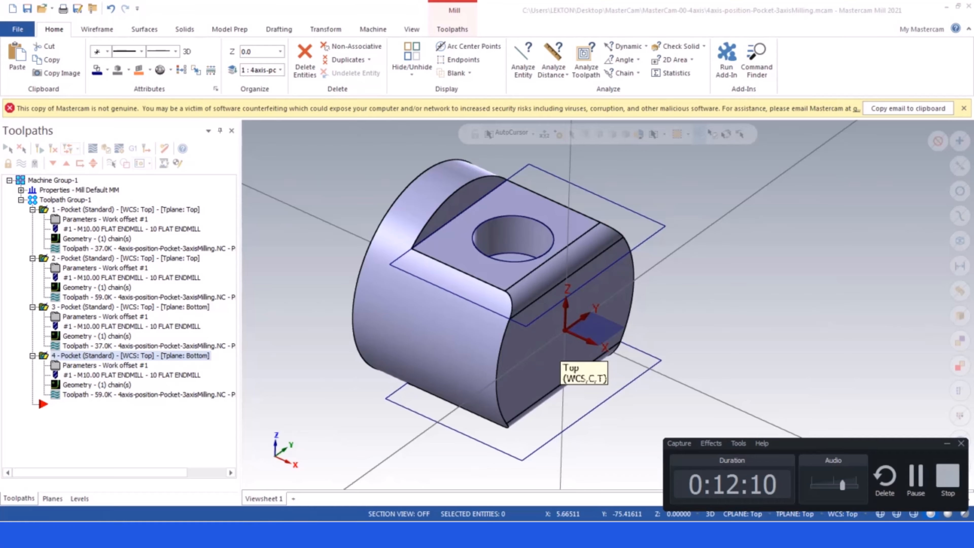
{"action": "scroll", "coordinate": [535, 179], "scroll_direction": "down", "scroll_amount": 1}
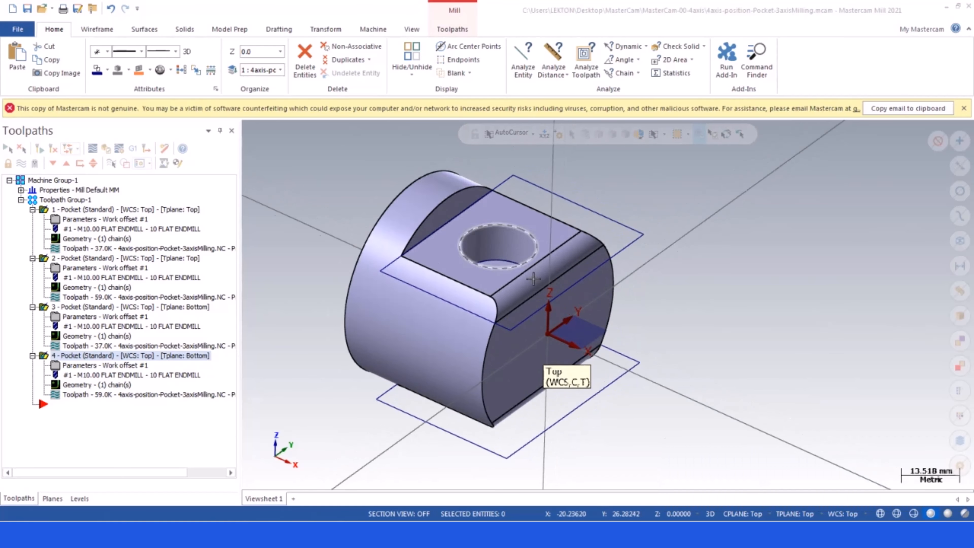
{"action": "scroll", "coordinate": [535, 273], "scroll_direction": "up", "scroll_amount": 1}
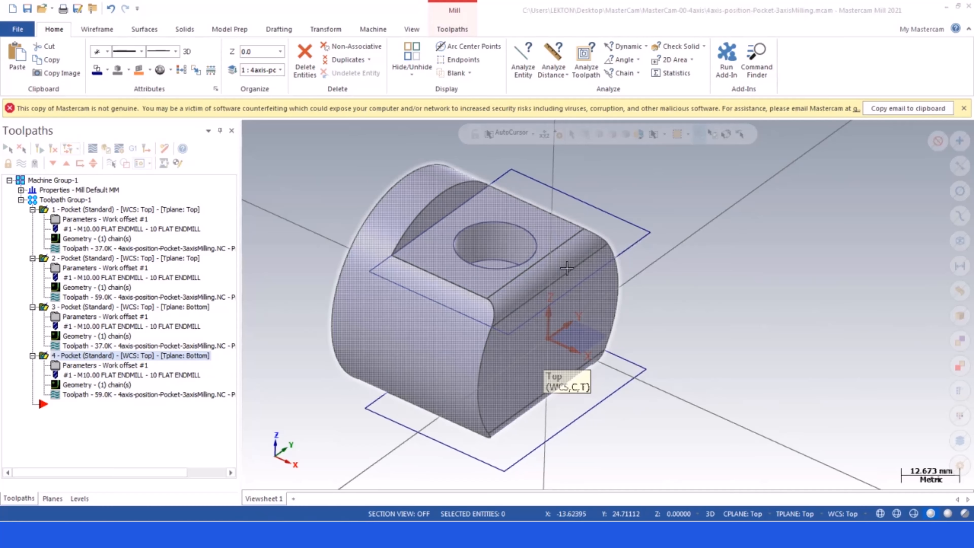
{"action": "mouse_move", "coordinate": [565, 270]}
{"action": "middle_mouse_down"}
{"action": "mouse_move", "coordinate": [580, 256]}
{"action": "mouse_move", "coordinate": [569, 272]}
{"action": "middle_mouse_up"}
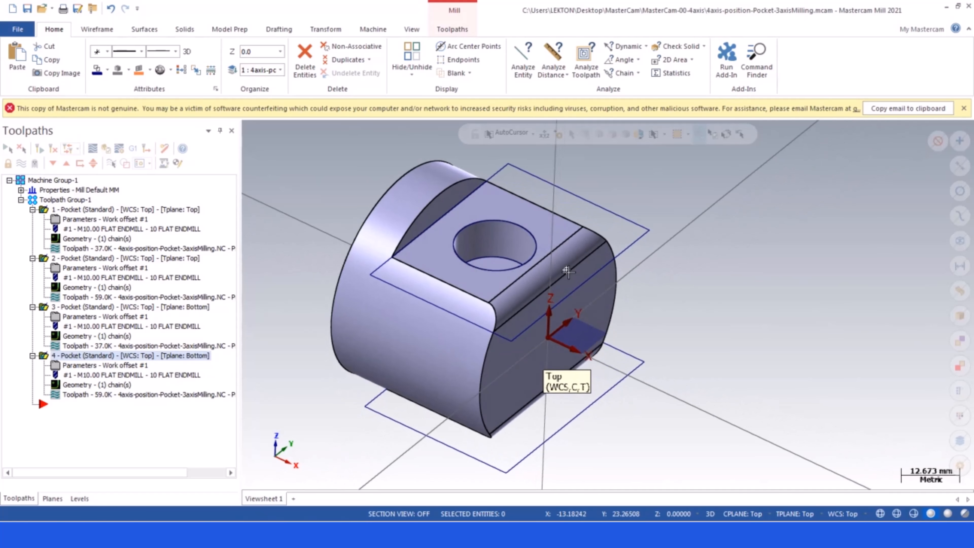
{"action": "scroll", "coordinate": [560, 274], "scroll_direction": "up", "scroll_amount": 4}
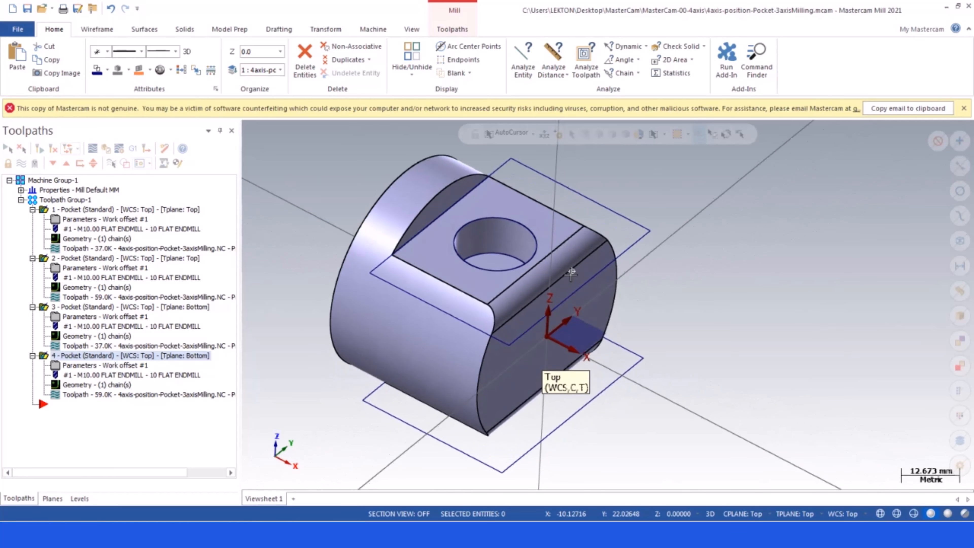
{"action": "scroll", "coordinate": [553, 277], "scroll_direction": "down", "scroll_amount": 3}
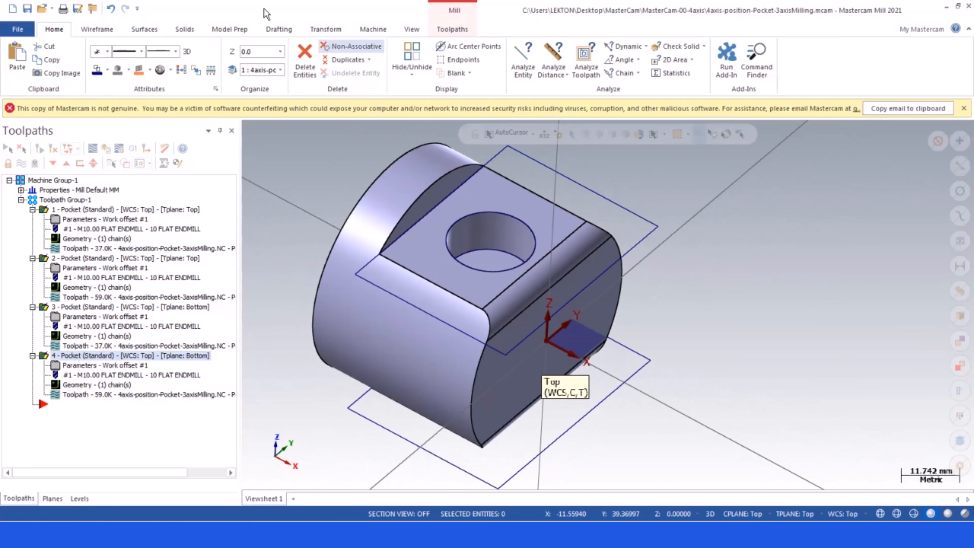
{"action": "left_click", "coordinate": [96, 29]}
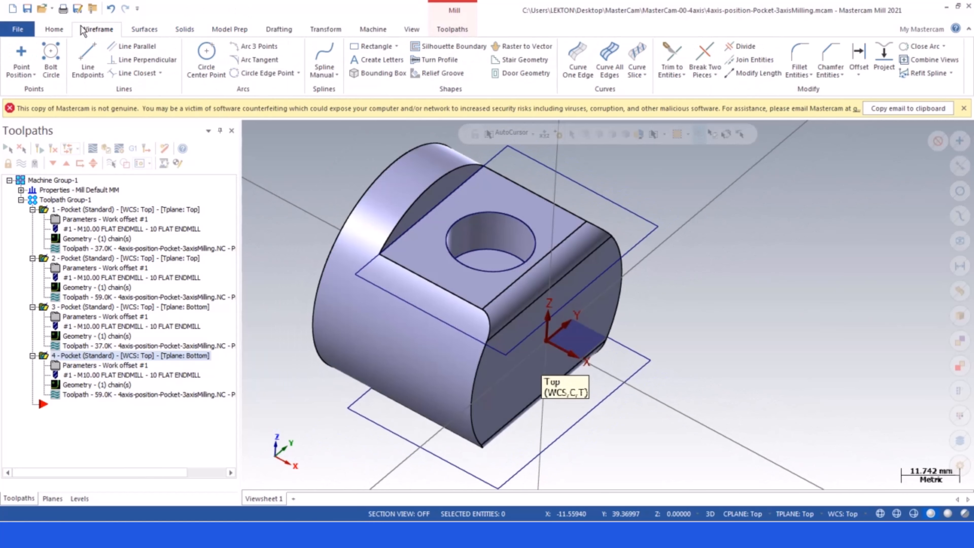
{"action": "left_click", "coordinate": [54, 30]}
{"action": "left_click", "coordinate": [528, 54]}
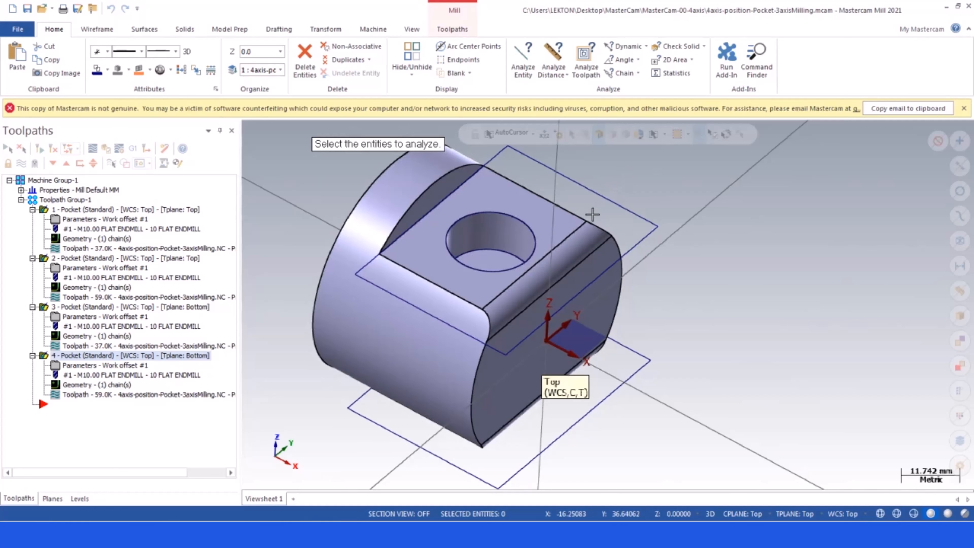
{"action": "key", "text": "Escape"}
{"action": "scroll", "coordinate": [638, 165], "scroll_direction": "down", "scroll_amount": 2}
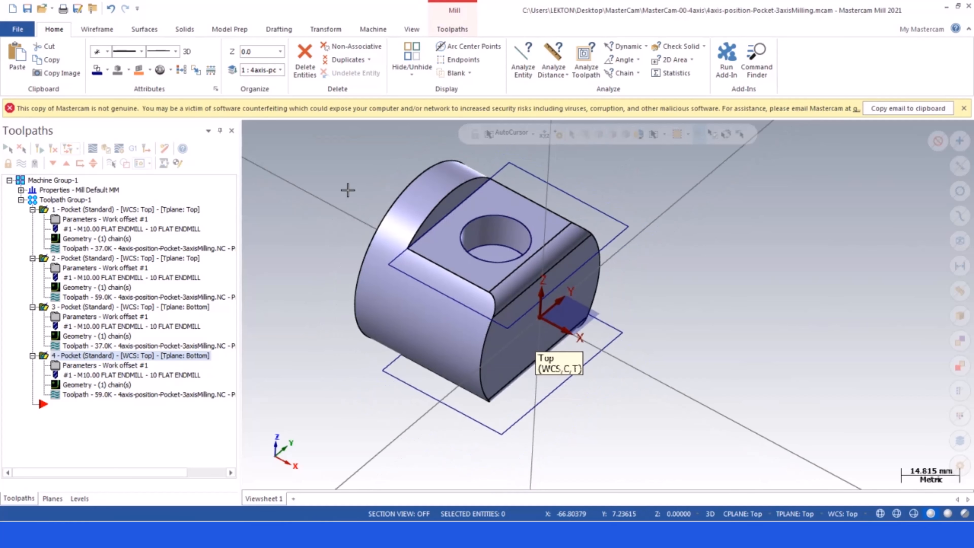
- Show the part in the Front view, switch to 2D construction mode and set the construction plane to Front
{"action": "right_click", "coordinate": [348, 191]}
{"action": "left_click", "coordinate": [389, 270]}
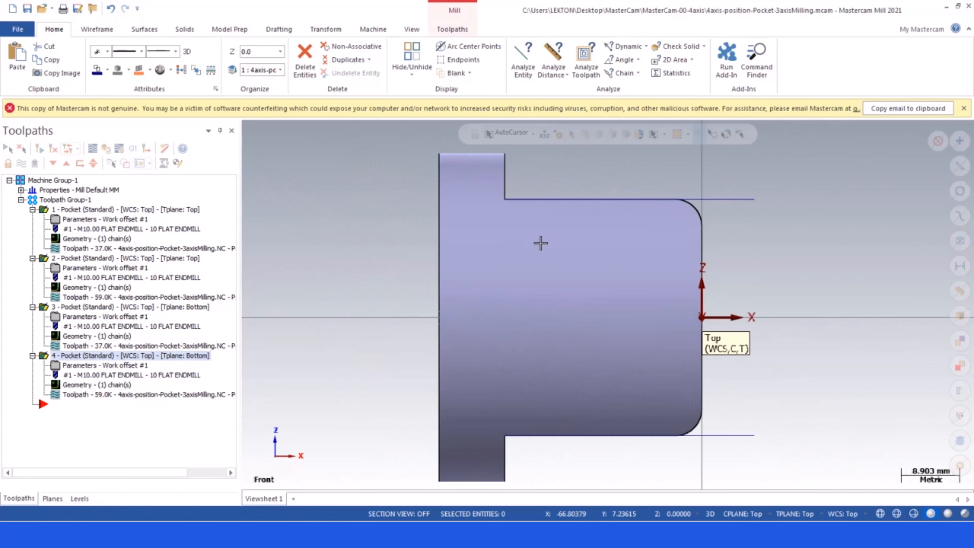
{"action": "scroll", "coordinate": [721, 222], "scroll_direction": "up", "scroll_amount": 4}
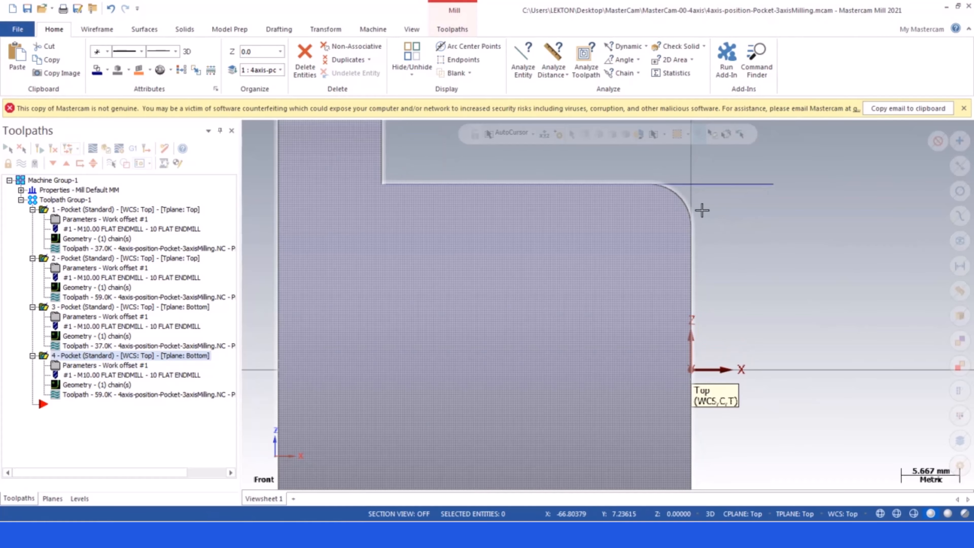
{"action": "scroll", "coordinate": [650, 242], "scroll_direction": "down", "scroll_amount": 3}
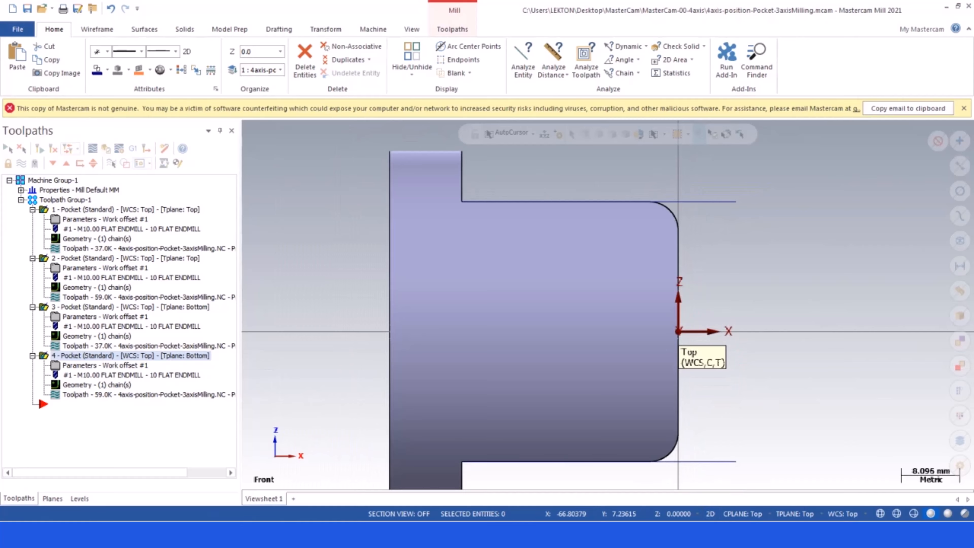
{"action": "left_click", "coordinate": [744, 514]}
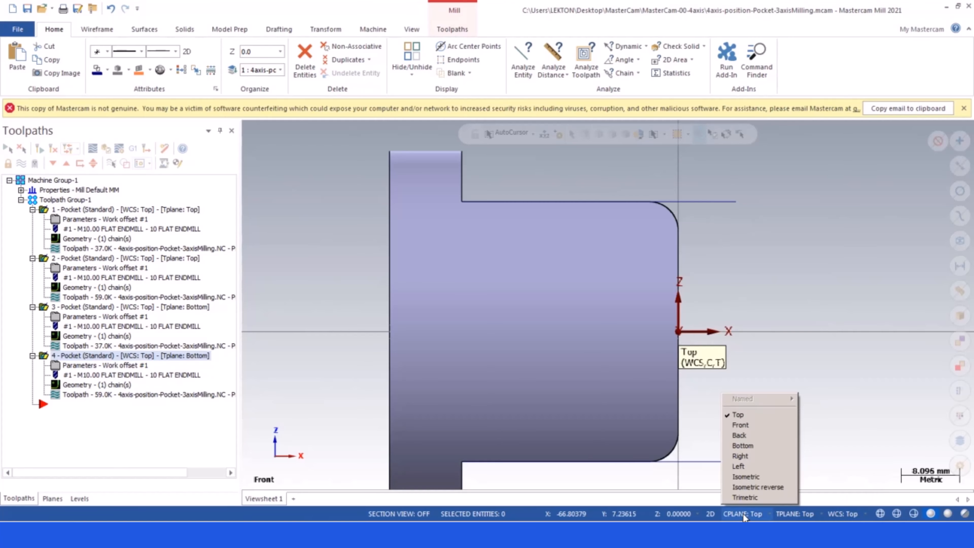
{"action": "left_click", "coordinate": [749, 425]}
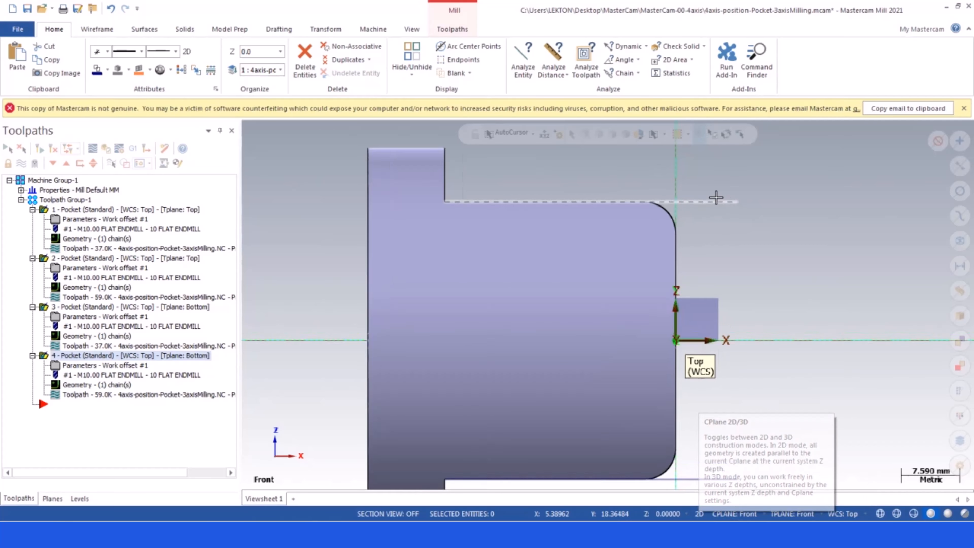
{"action": "scroll", "coordinate": [716, 199], "scroll_direction": "up", "scroll_amount": 2}
- Create a curve on one edge from the rounded corner between the upper flat and the end face
{"action": "left_click", "coordinate": [97, 29]}
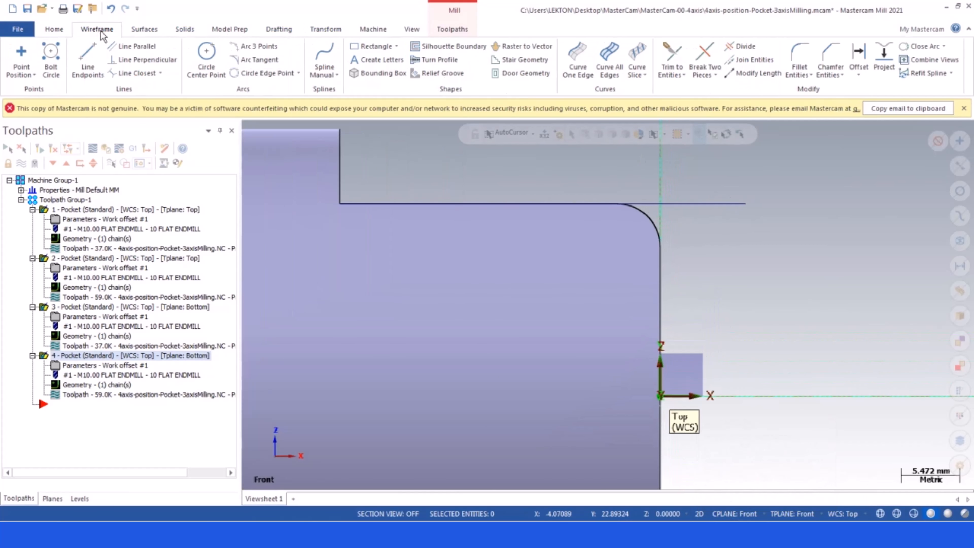
{"action": "left_click", "coordinate": [575, 56]}
{"action": "left_click", "coordinate": [645, 218]}
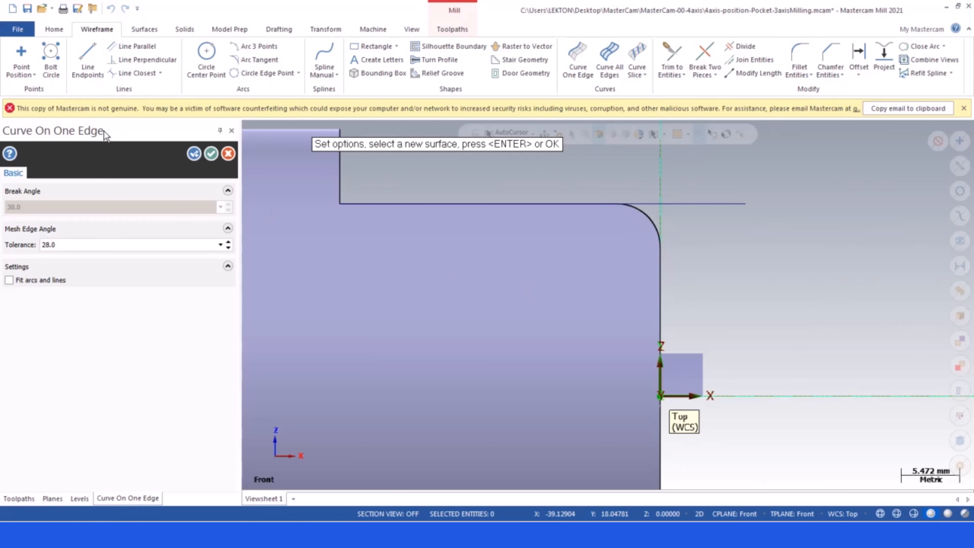
{"action": "left_click", "coordinate": [211, 154]}
{"action": "scroll", "coordinate": [705, 279], "scroll_direction": "down", "scroll_amount": 2}
{"action": "middle_click_drag", "start_coordinate": [728, 289], "coordinate": [647, 312]}
{"action": "scroll", "coordinate": [661, 277], "scroll_direction": "up", "scroll_amount": 1}
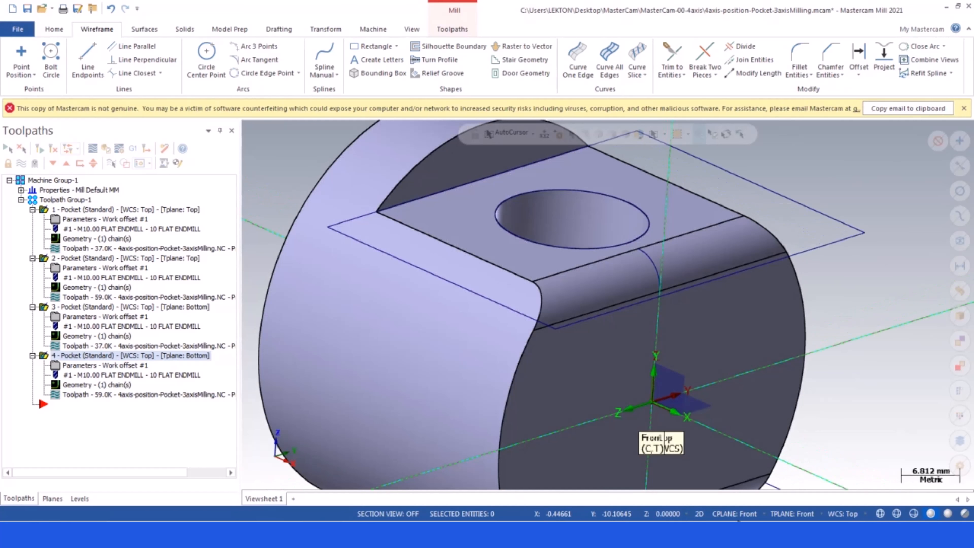
- Set the construction plane back to Top and show the part in an isometric orientation
{"action": "right_click", "coordinate": [712, 394]}
{"action": "left_click", "coordinate": [728, 415]}
{"action": "scroll", "coordinate": [643, 265], "scroll_direction": "down", "scroll_amount": 2}
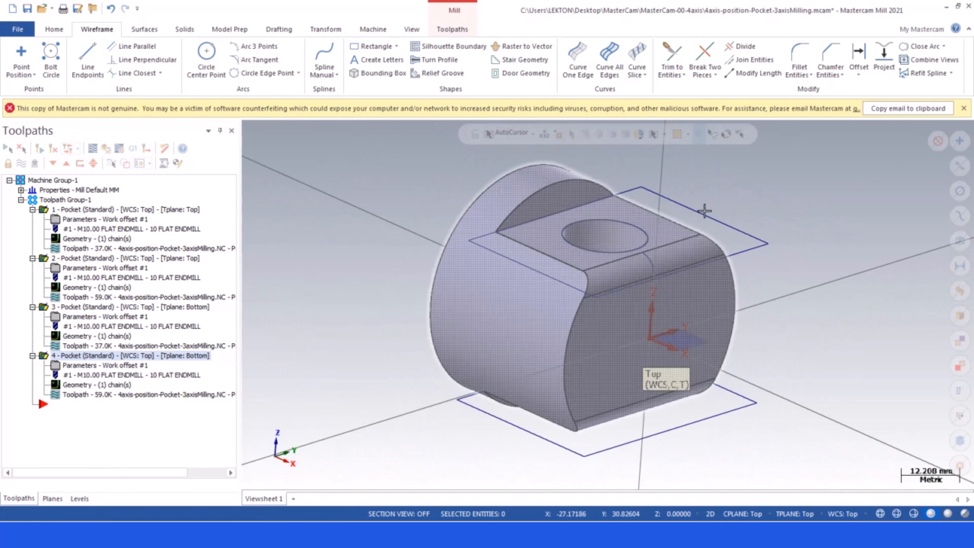
{"action": "mouse_move", "coordinate": [712, 204]}
{"action": "middle_mouse_down"}
{"action": "mouse_move", "coordinate": [722, 179]}
{"action": "mouse_move", "coordinate": [731, 208]}
{"action": "mouse_move", "coordinate": [723, 215]}
{"action": "middle_mouse_up"}
{"action": "scroll", "coordinate": [662, 261], "scroll_direction": "up", "scroll_amount": 1}
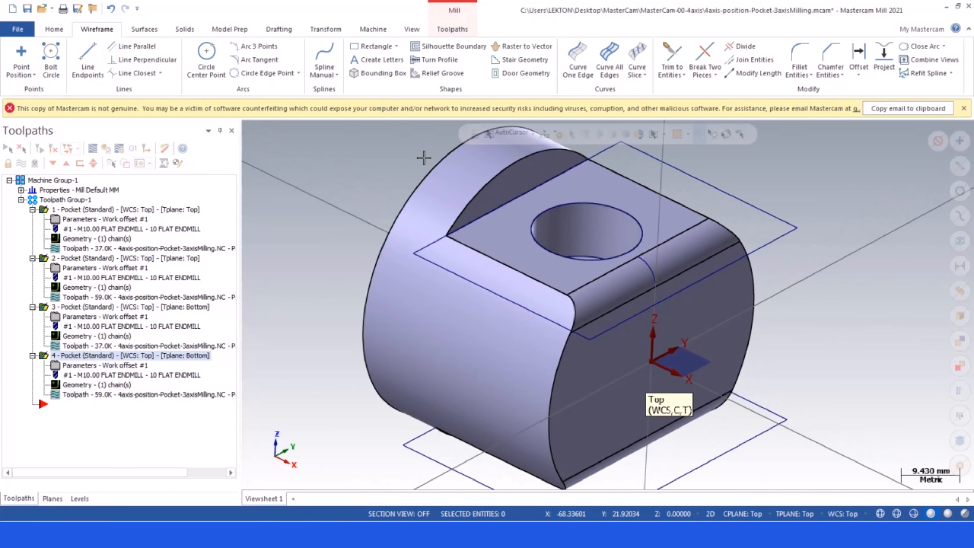
- Analyze the properties of the new curve on the rounded corner, including its endpoints and length
{"action": "left_click", "coordinate": [55, 31]}
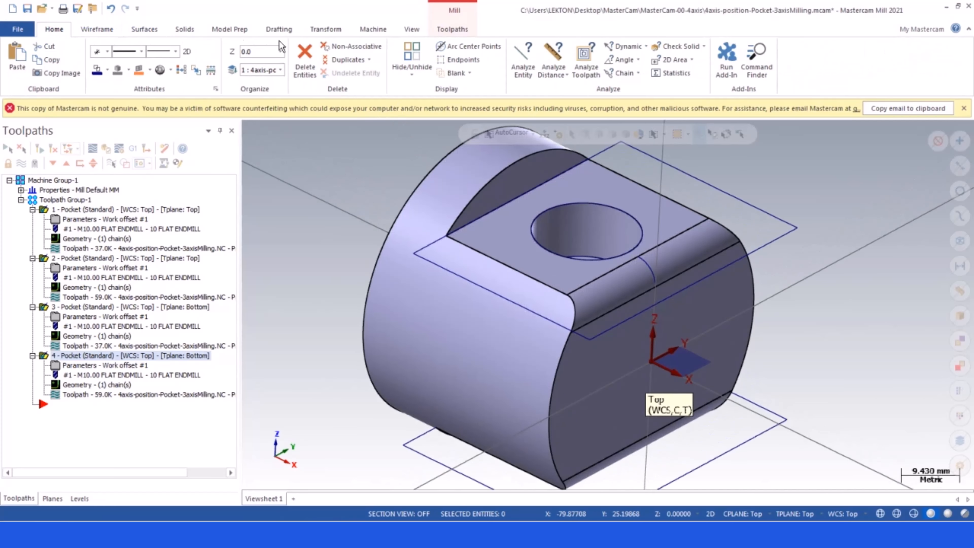
{"action": "left_click", "coordinate": [106, 34]}
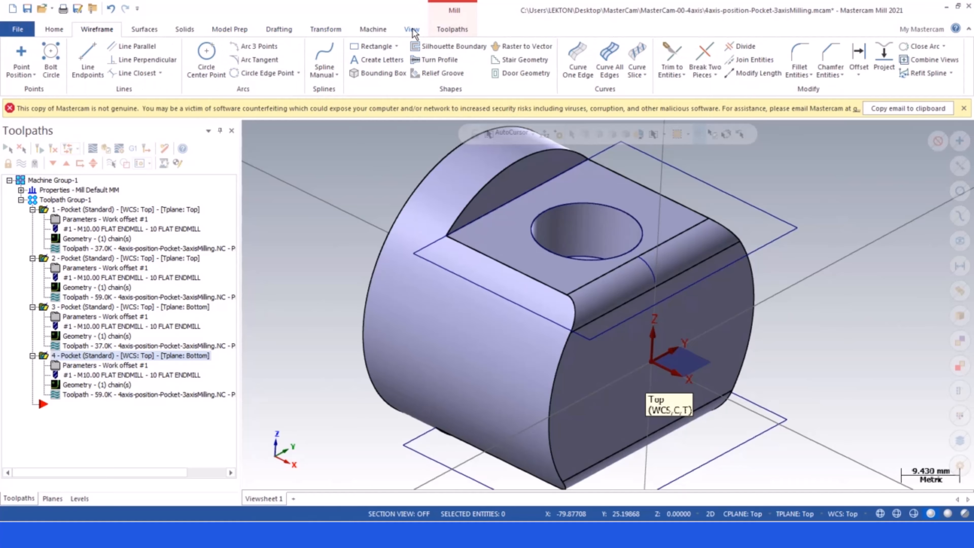
{"action": "left_click", "coordinate": [63, 31]}
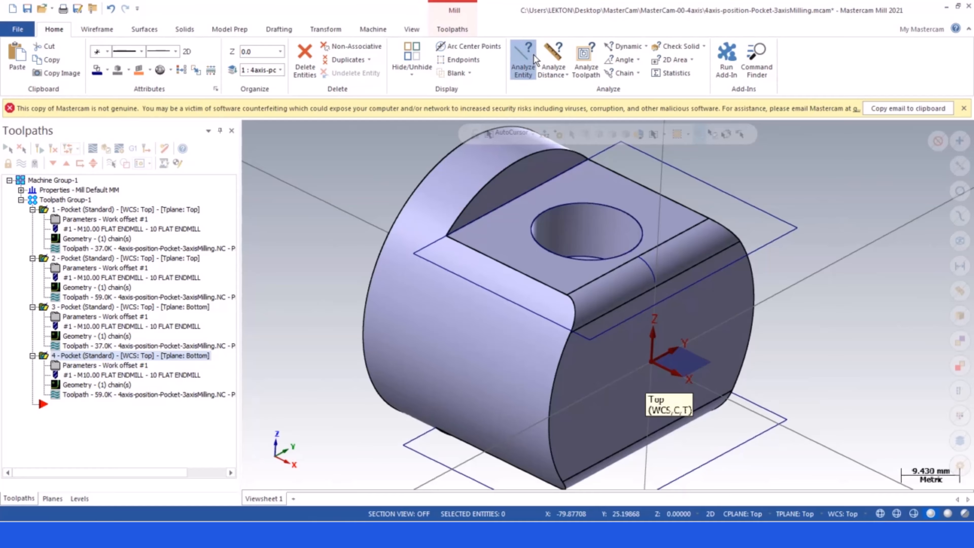
{"action": "left_click", "coordinate": [523, 61]}
{"action": "left_click", "coordinate": [652, 270]}
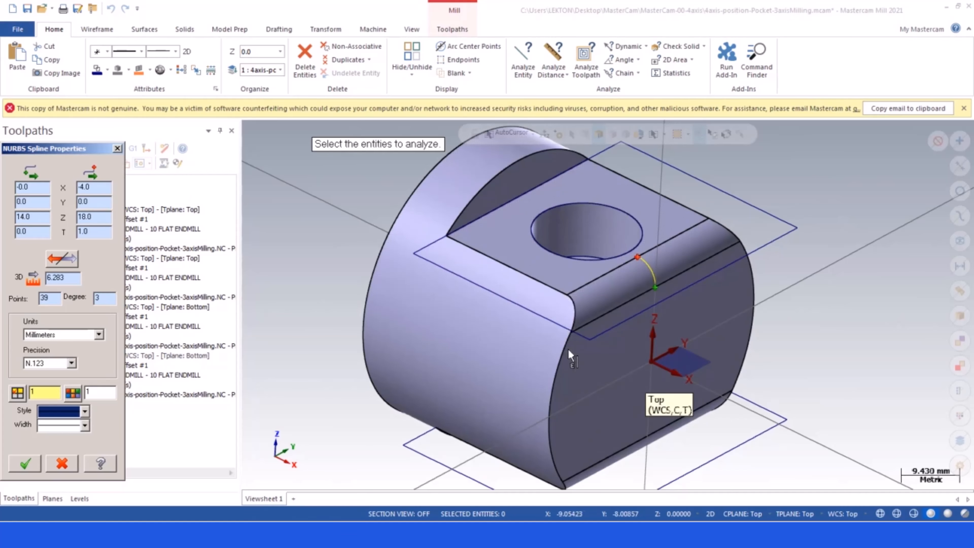
{"action": "scroll", "coordinate": [601, 330], "scroll_direction": "up", "scroll_amount": 5}
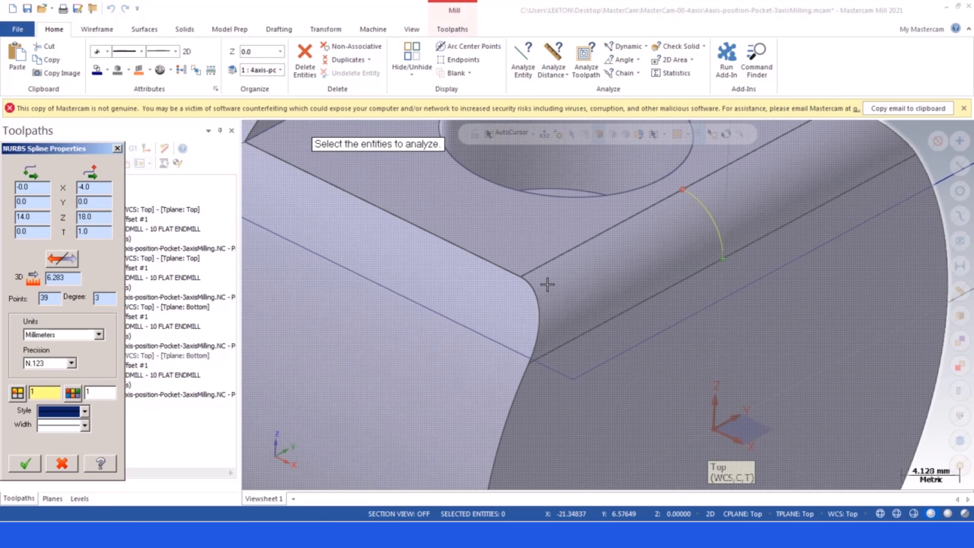
{"action": "scroll", "coordinate": [539, 276], "scroll_direction": "down", "scroll_amount": 3}
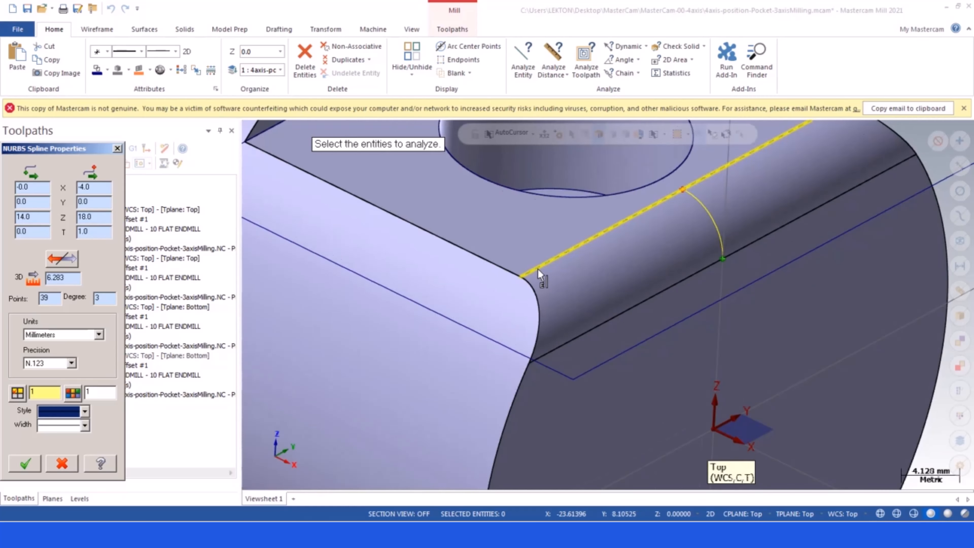
{"action": "key", "text": "Escape"}
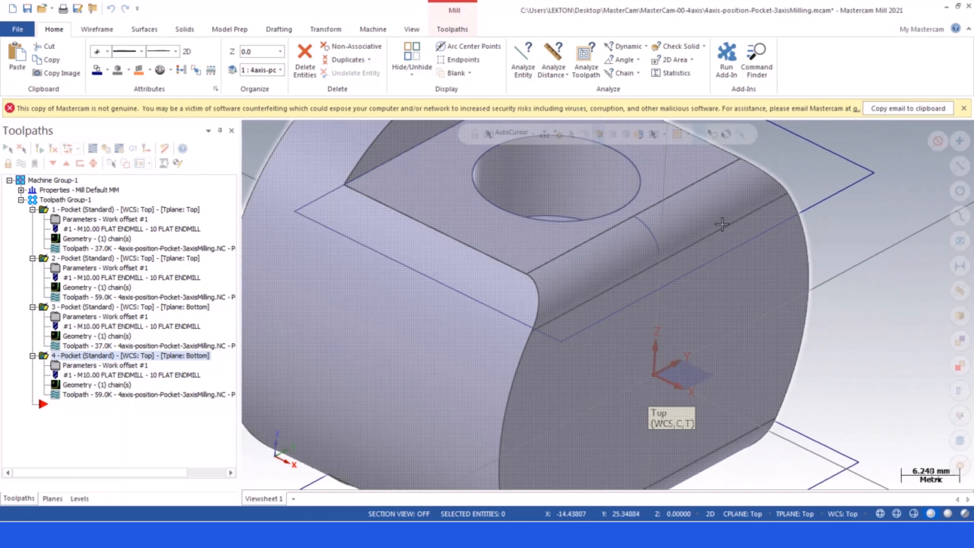
- Open the list of construction planes to choose another plane
{"action": "scroll", "coordinate": [657, 190], "scroll_direction": "up", "scroll_amount": 2}
{"action": "scroll", "coordinate": [657, 192], "scroll_direction": "up", "scroll_amount": 2}
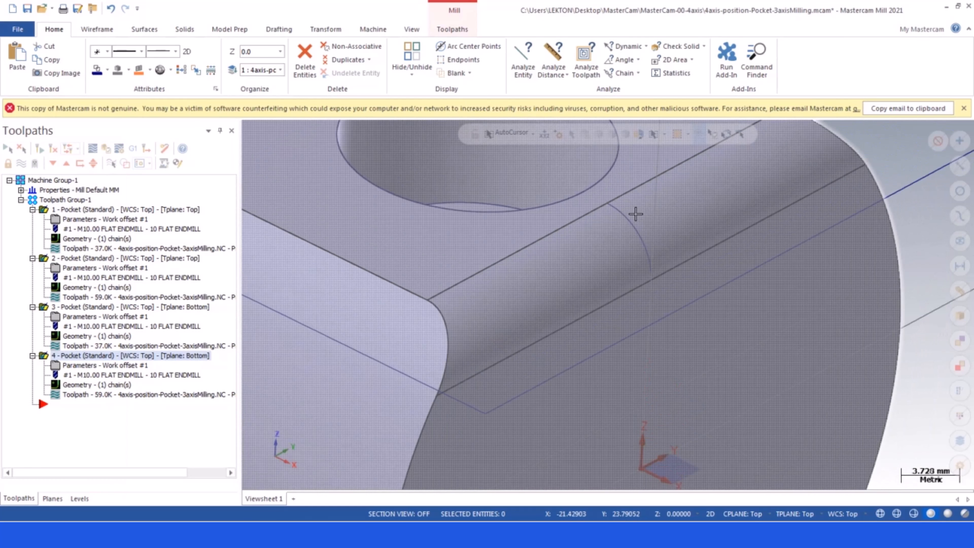
{"action": "scroll", "coordinate": [645, 198], "scroll_direction": "down", "scroll_amount": 3}
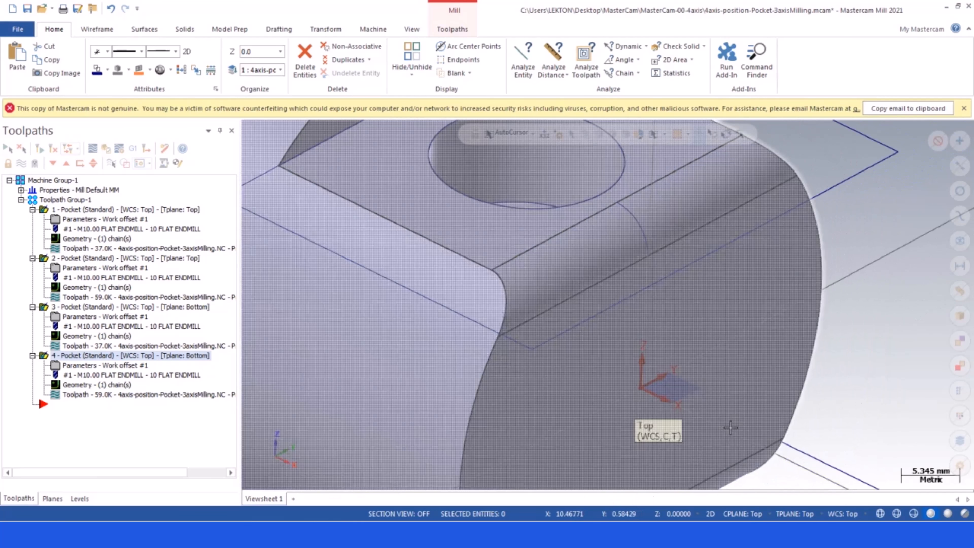
{"action": "scroll", "coordinate": [733, 484], "scroll_direction": "down", "scroll_amount": 2}
{"action": "left_click", "coordinate": [734, 514]}
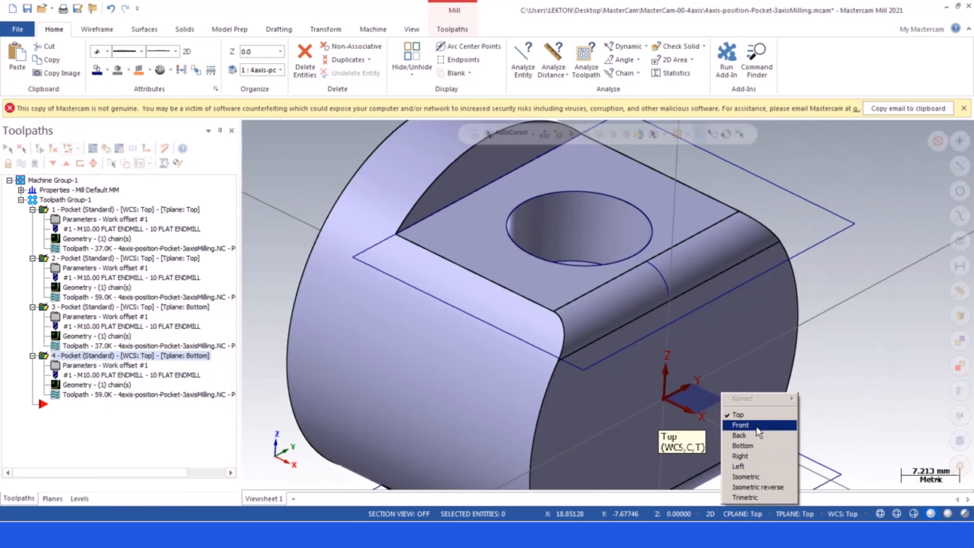
- Set the construction and tool planes to Front with a Z depth of 20 mm
{"action": "left_click", "coordinate": [748, 425]}
{"action": "left_click", "coordinate": [676, 515]}
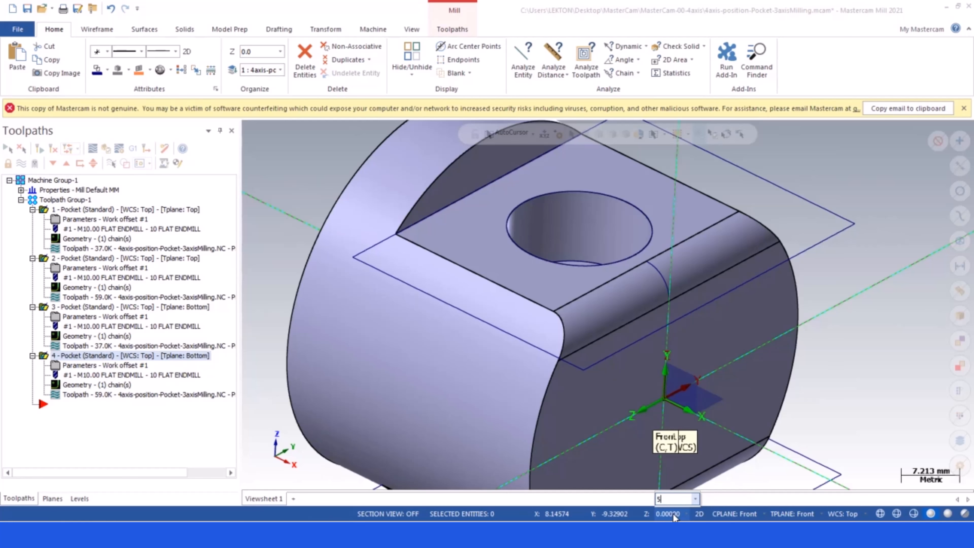
{"action": "type", "text": "5"}
{"action": "key", "text": "Return"}
{"action": "key", "text": "Return"}
{"action": "scroll", "coordinate": [537, 235], "scroll_direction": "down", "scroll_amount": 1}
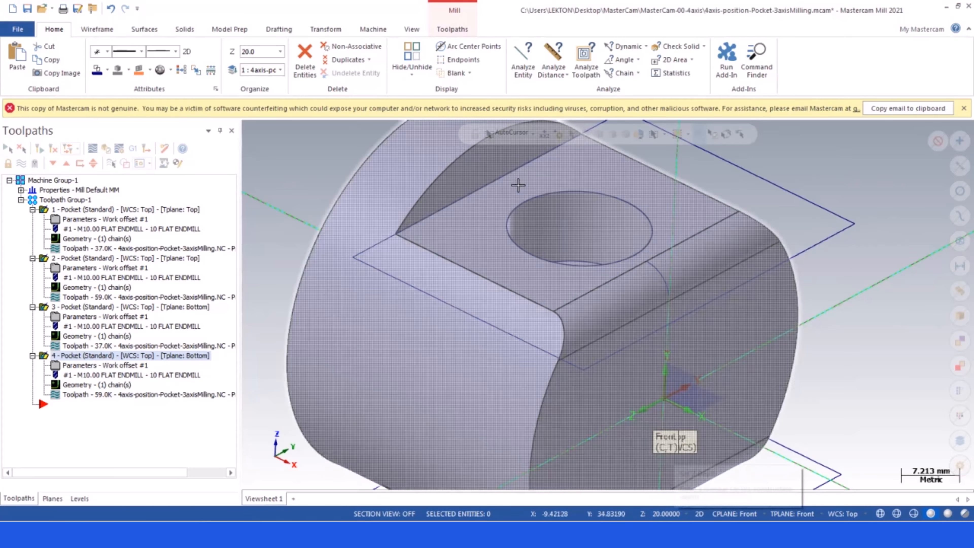
{"action": "left_click", "coordinate": [97, 29]}
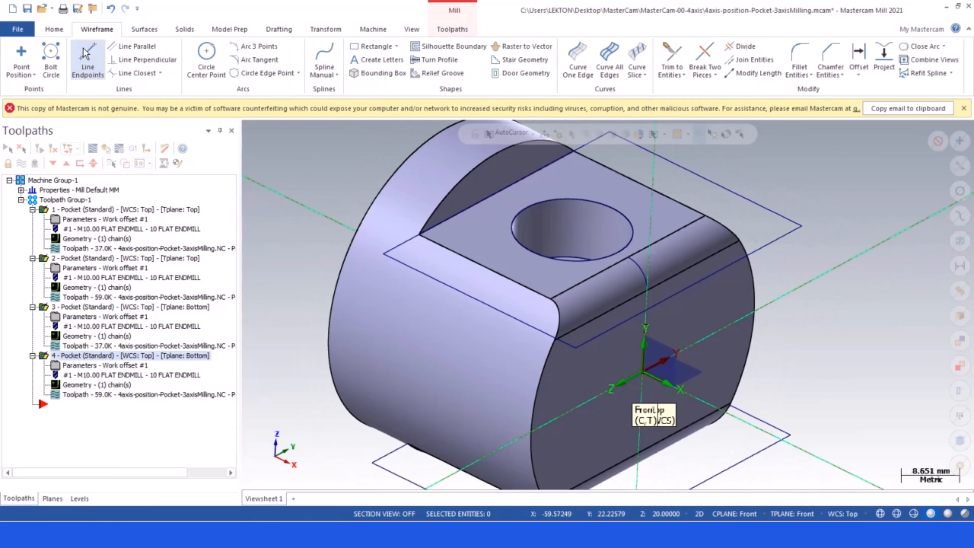
{"action": "left_click", "coordinate": [88, 61]}
{"action": "left_click", "coordinate": [632, 261]}
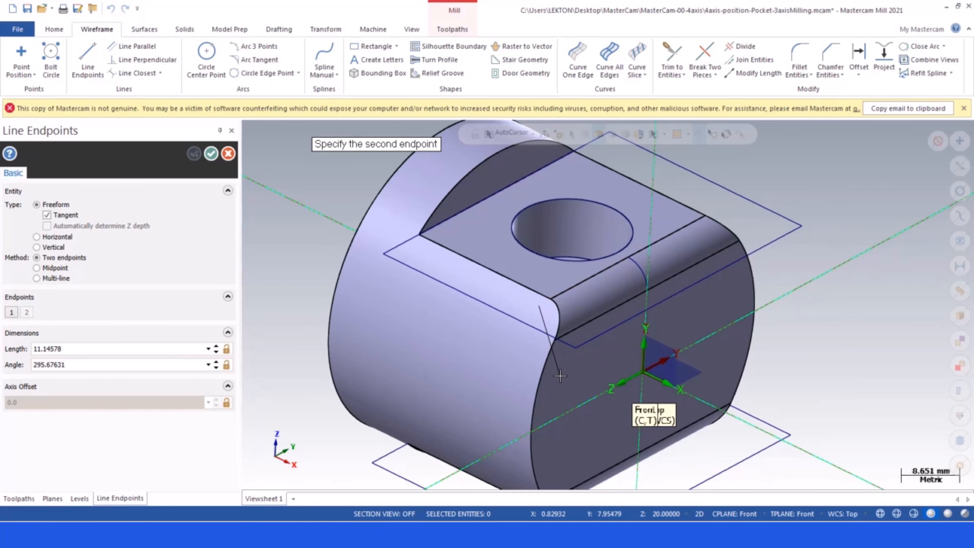
{"action": "scroll", "coordinate": [572, 324], "scroll_direction": "up", "scroll_amount": 3}
{"action": "key", "text": "Escape"}
{"action": "key", "text": "Escape"}
{"action": "scroll", "coordinate": [614, 330], "scroll_direction": "down", "scroll_amount": 2}
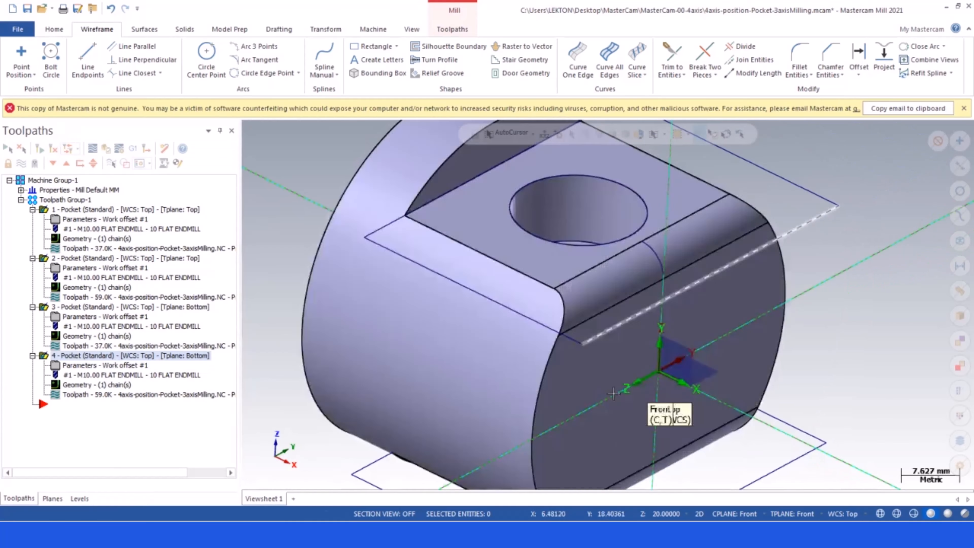
- Set the construction Z depth to 25 mm
{"action": "left_click", "coordinate": [659, 514]}
{"action": "type", "text": "2"}
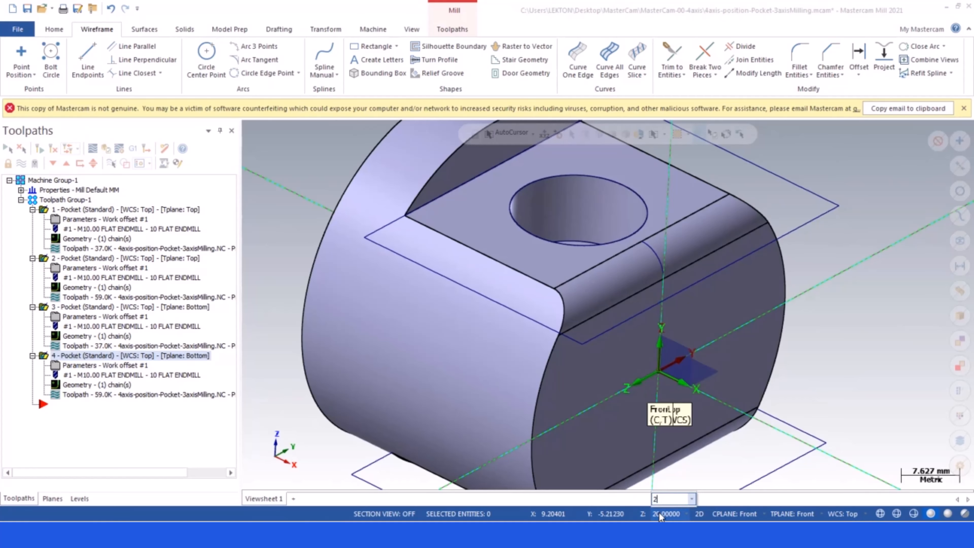
{"action": "type", "text": "5.0"}
{"action": "scroll", "coordinate": [620, 272], "scroll_direction": "up", "scroll_amount": 2}
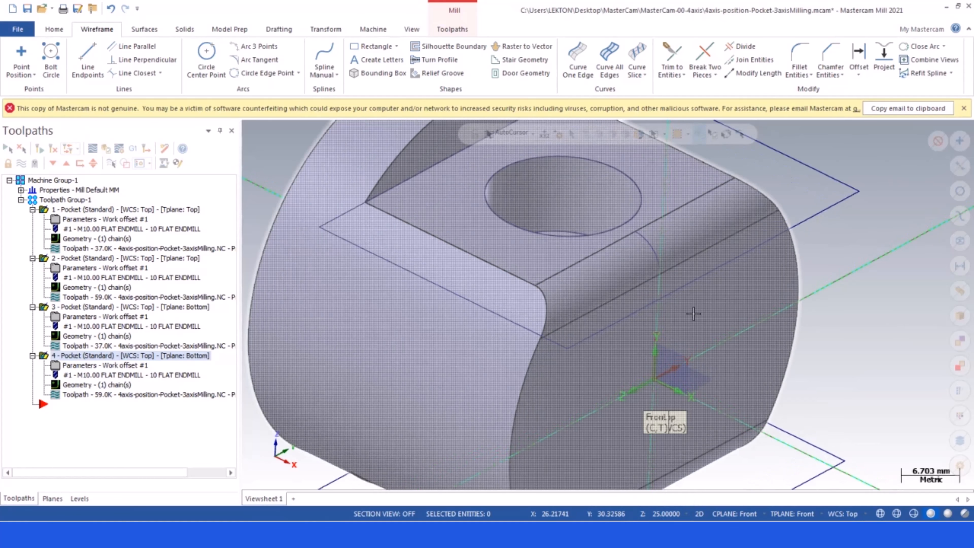
- Create three points at the Z 25 mm depth by snapping to the ends and midpoint of the existing arc on the rounded edge
{"action": "left_click", "coordinate": [23, 73]}
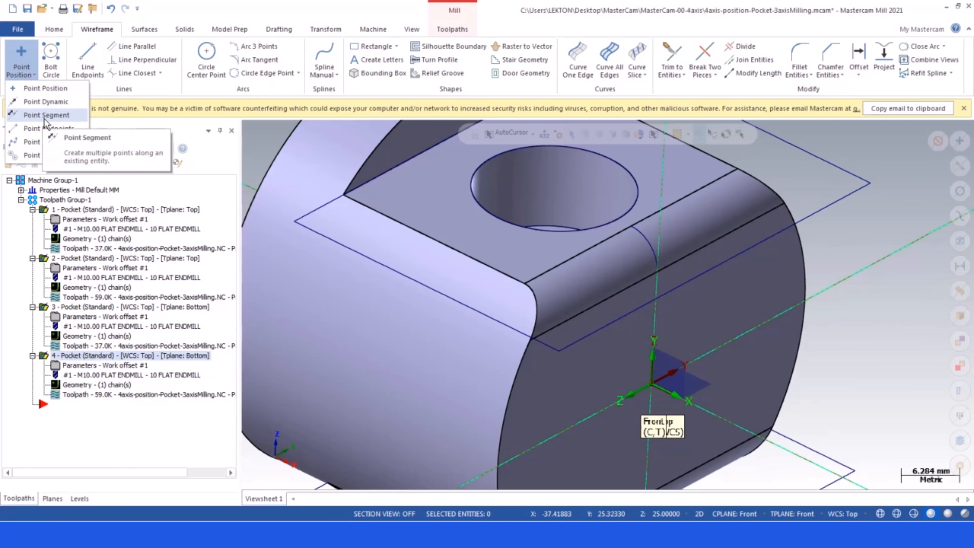
{"action": "left_click", "coordinate": [52, 86]}
{"action": "scroll", "coordinate": [628, 313], "scroll_direction": "up", "scroll_amount": 1}
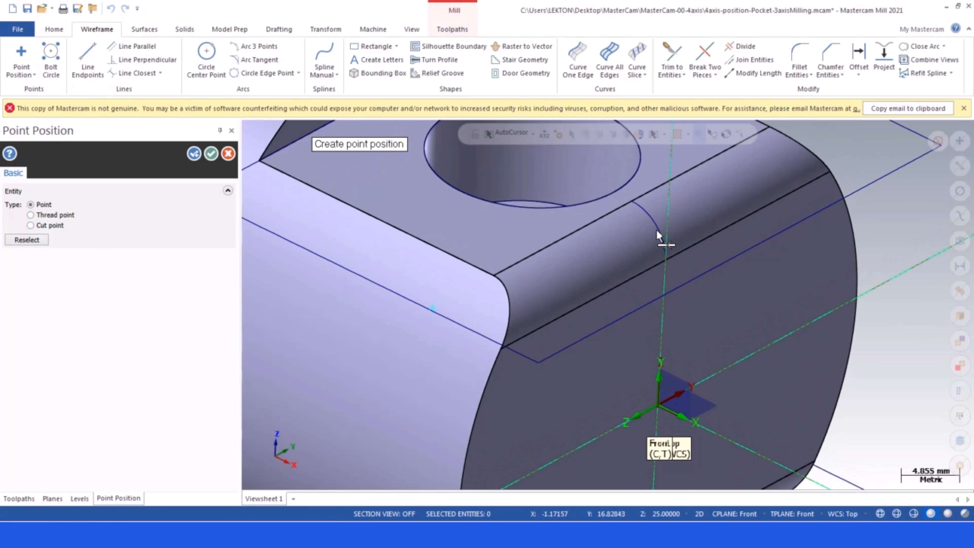
{"action": "left_click", "coordinate": [665, 243]}
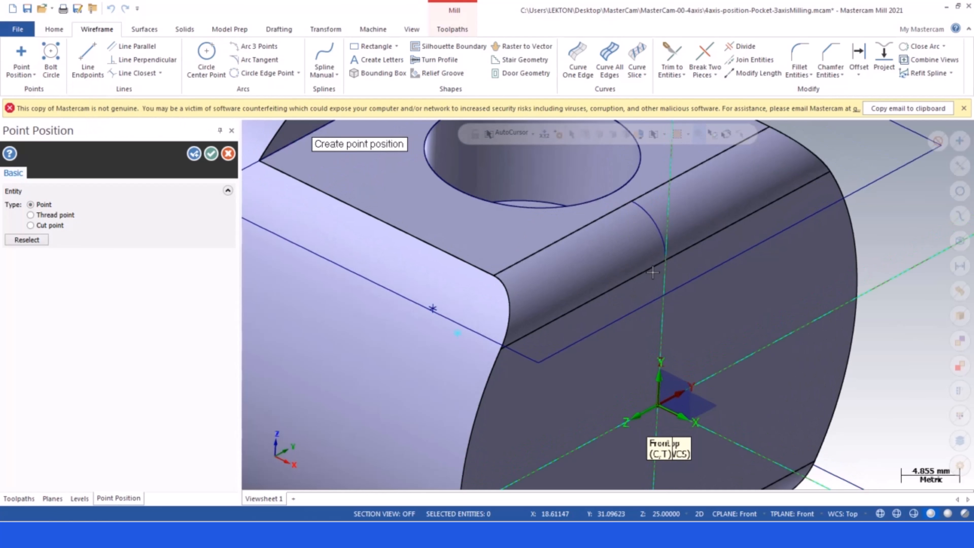
{"action": "left_click", "coordinate": [666, 263]}
{"action": "scroll", "coordinate": [624, 274], "scroll_direction": "down", "scroll_amount": 2}
{"action": "middle_click_drag", "start_coordinate": [591, 276], "coordinate": [632, 258]}
{"action": "scroll", "coordinate": [613, 273], "scroll_direction": "up", "scroll_amount": 2}
{"action": "key", "text": "Escape"}
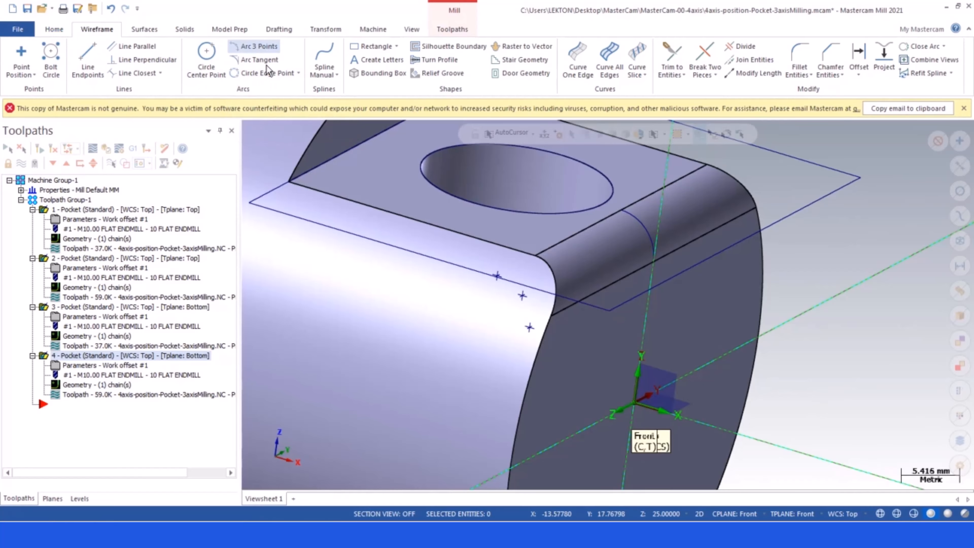
{"action": "left_click", "coordinate": [259, 47]}
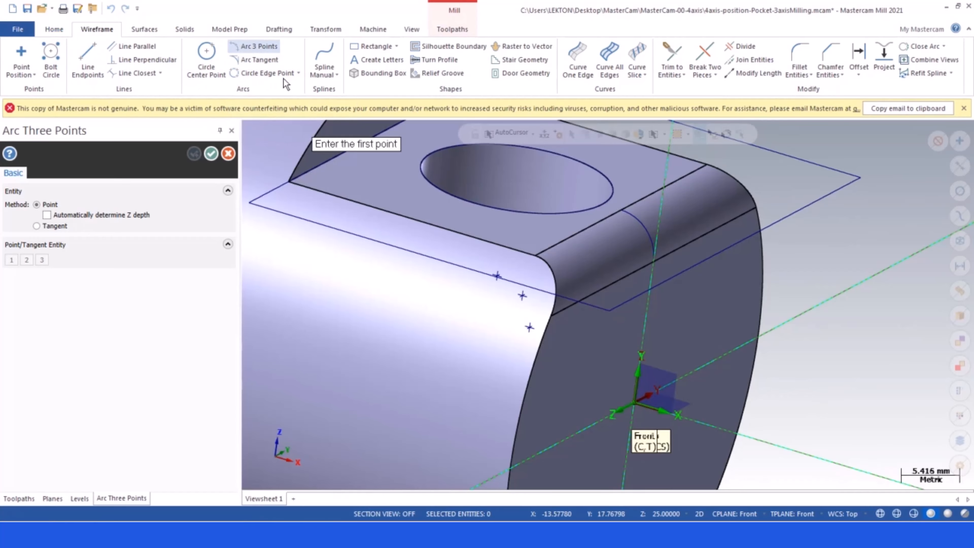
{"action": "left_click", "coordinate": [497, 276]}
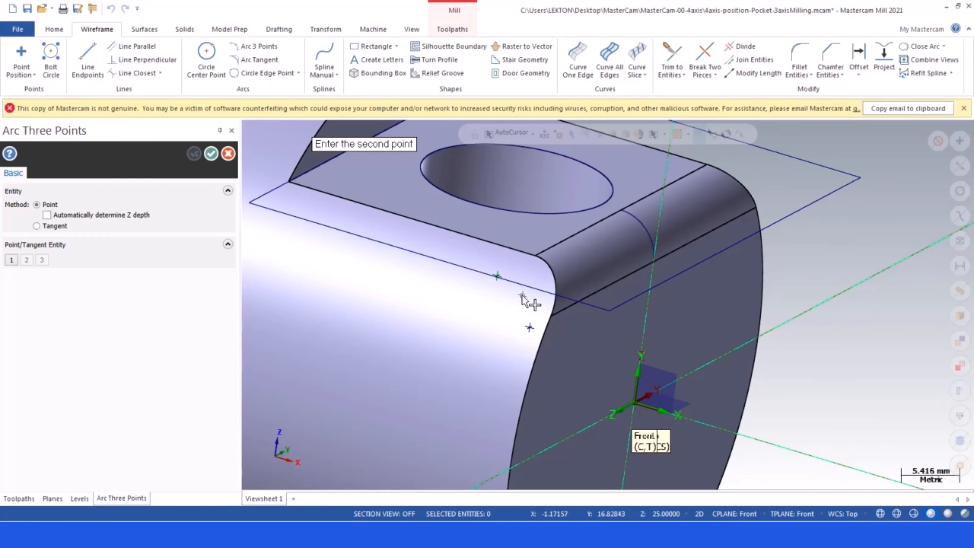
{"action": "left_click", "coordinate": [530, 327]}
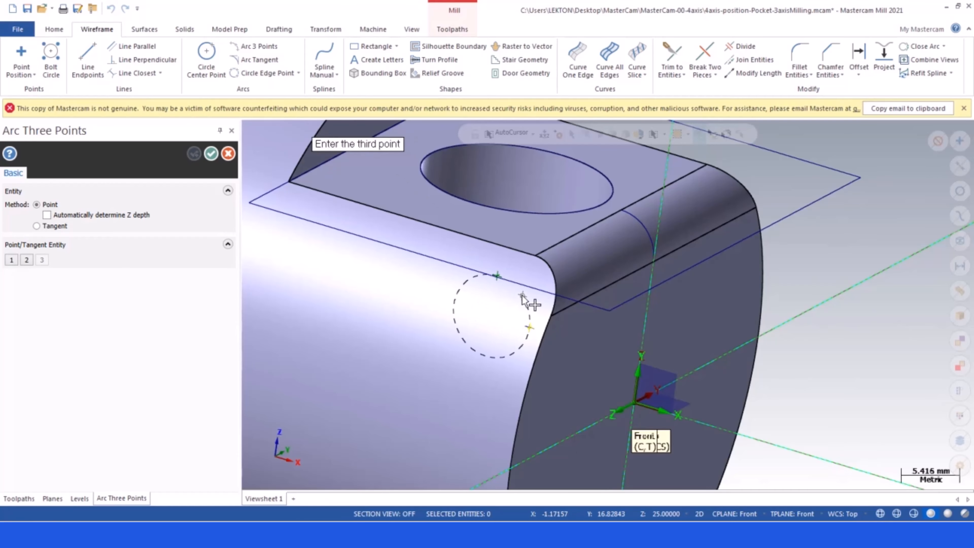
{"action": "key", "text": "Escape"}
{"action": "key", "text": "Escape"}
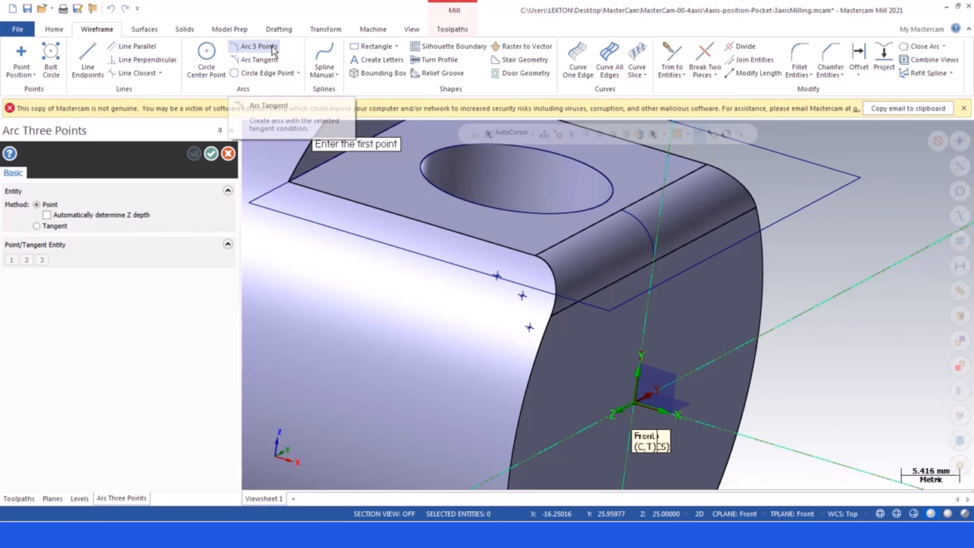
- Create a three-point arc through the upper, middle and lower points at Z 25 mm
{"action": "left_click", "coordinate": [498, 276]}
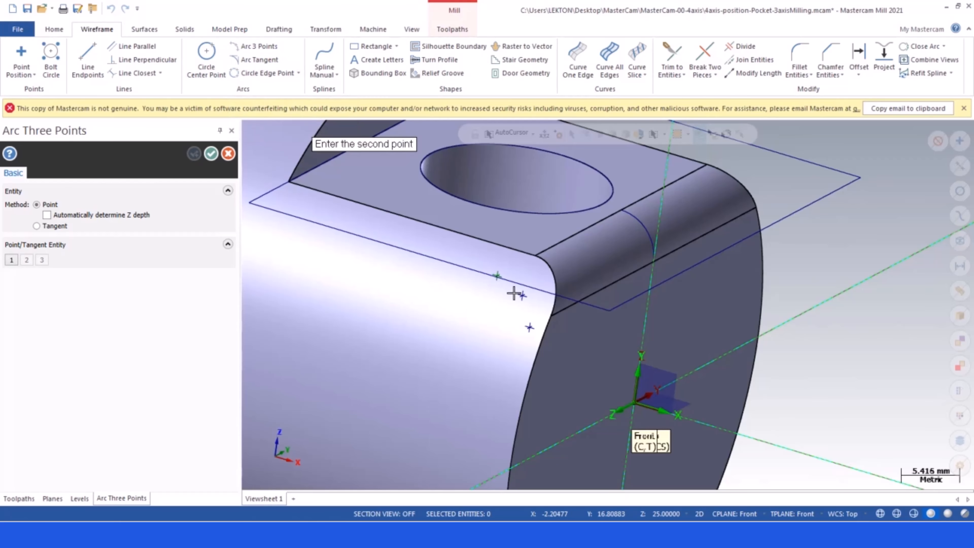
{"action": "left_click", "coordinate": [523, 295]}
{"action": "left_click", "coordinate": [530, 327]}
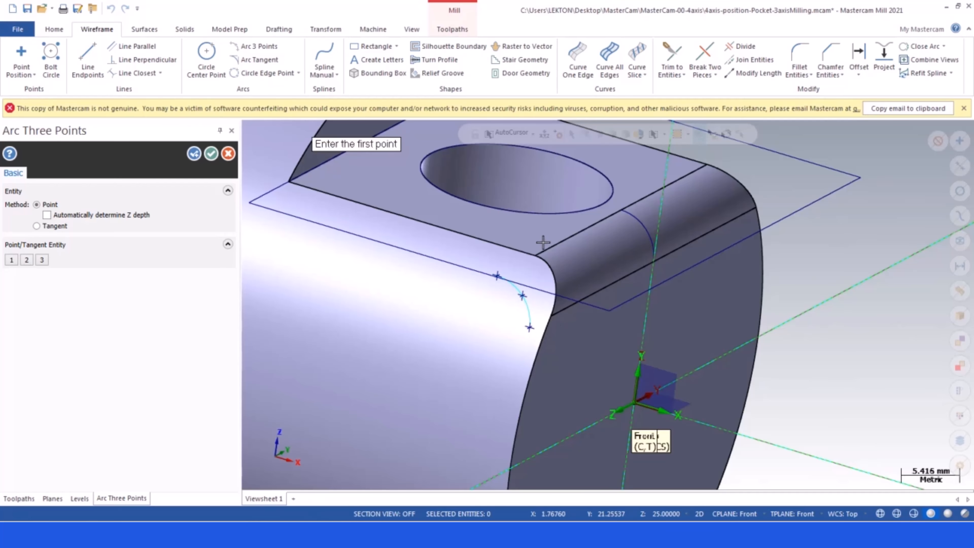
{"action": "key", "text": "Escape"}
{"action": "scroll", "coordinate": [542, 237], "scroll_direction": "down", "scroll_amount": 7}
{"action": "middle_click_drag", "start_coordinate": [560, 251], "coordinate": [522, 269]}
{"action": "scroll", "coordinate": [509, 288], "scroll_direction": "up", "scroll_amount": 2}
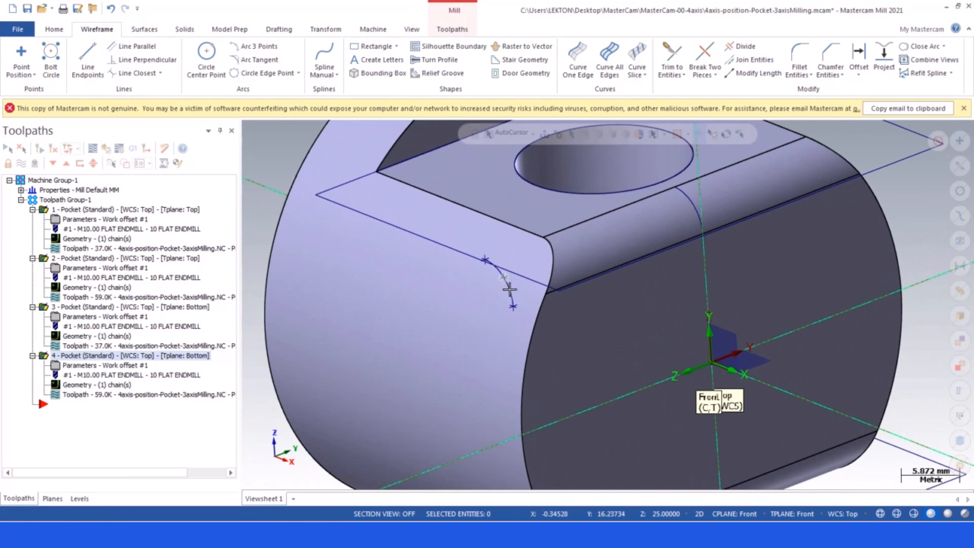
- Analyze the new arc at Z 25 mm to check its radius, diameter and sweep angle
{"action": "left_click", "coordinate": [509, 288]}
{"action": "left_click", "coordinate": [54, 29]}
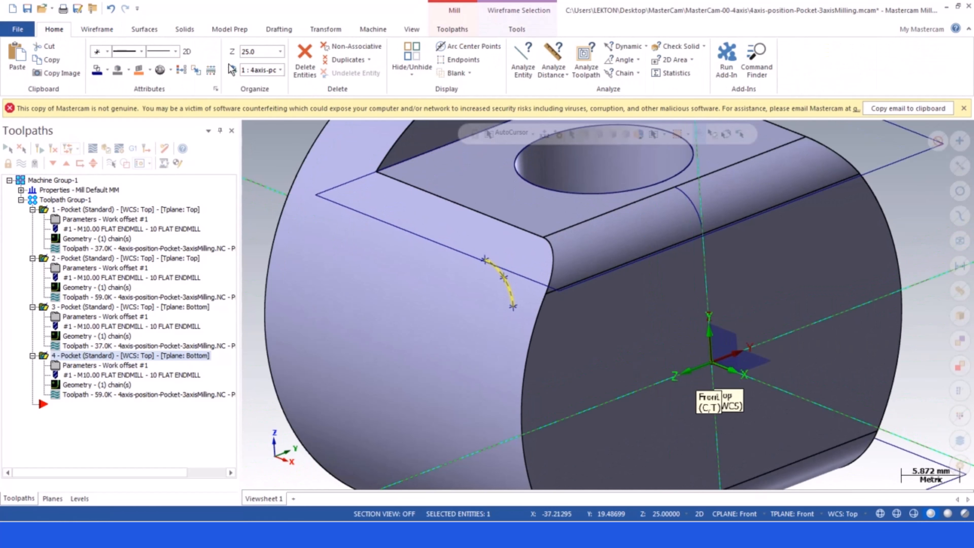
{"action": "left_click", "coordinate": [522, 59]}
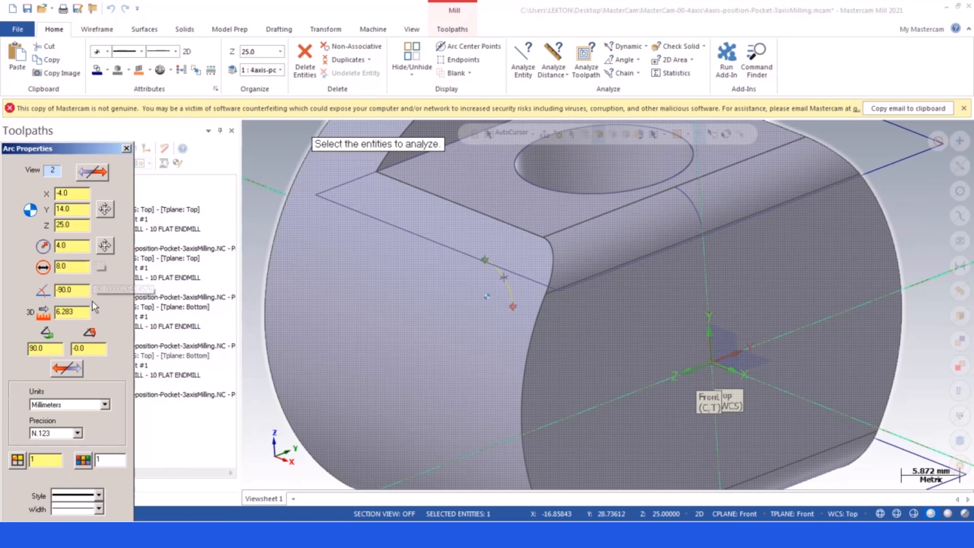
{"action": "key", "text": "Escape"}
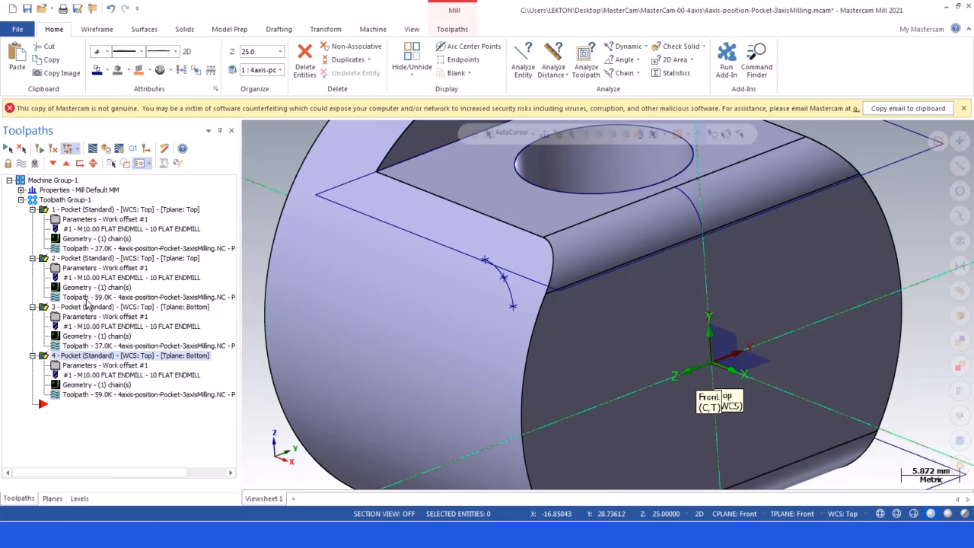
- Set the construction Z depth to -25 mm for the opposite side of the part
{"action": "scroll", "coordinate": [440, 284], "scroll_direction": "down", "scroll_amount": 4}
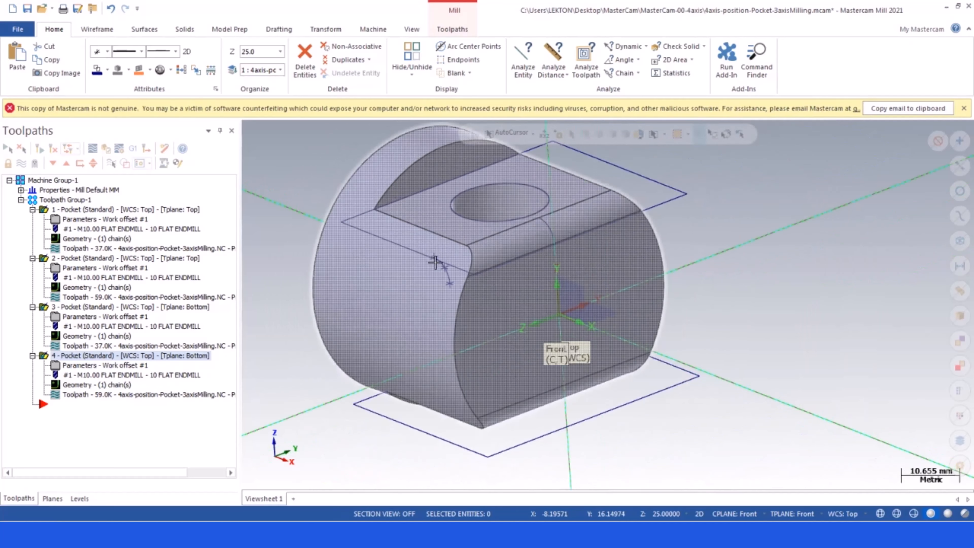
{"action": "middle_click_drag", "start_coordinate": [440, 284], "coordinate": [440, 266]}
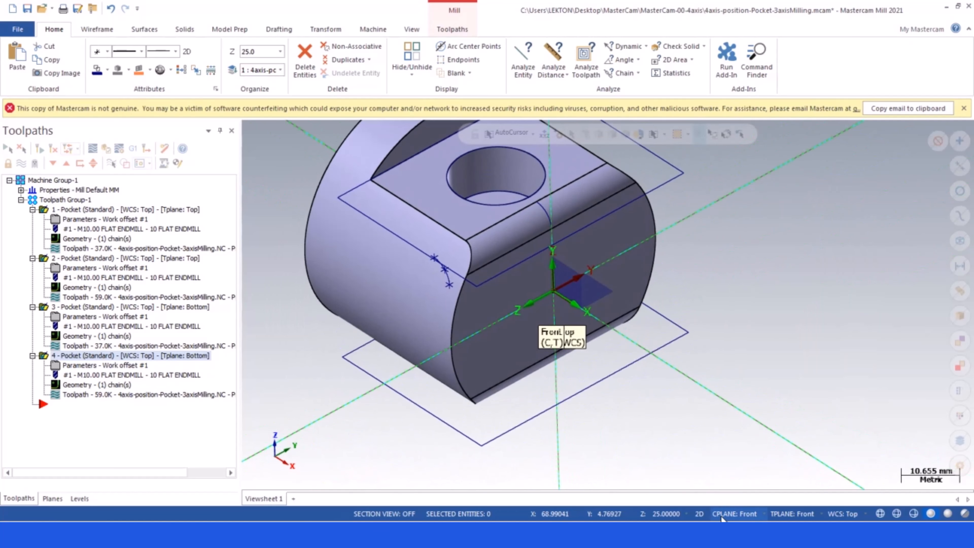
{"action": "left_click", "coordinate": [660, 513]}
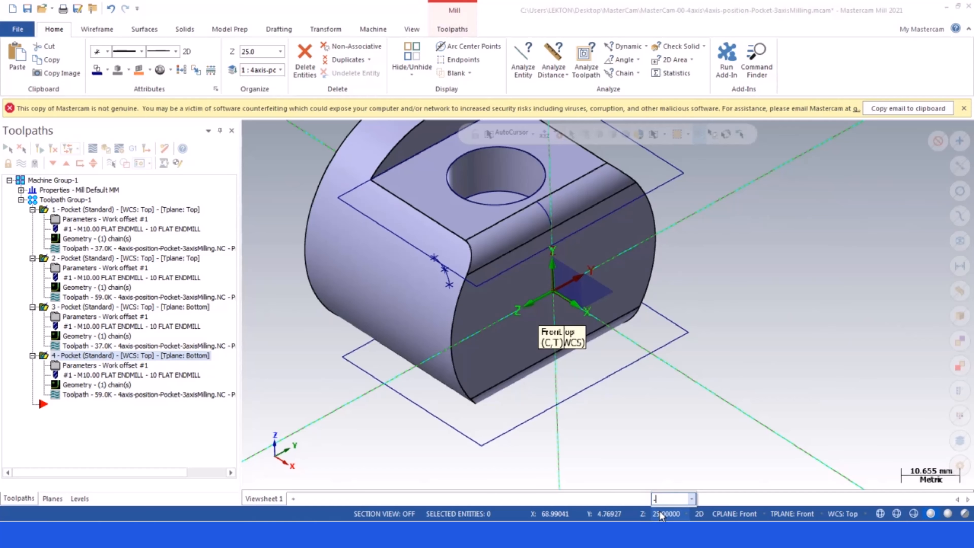
{"action": "type", "text": "-25"}
{"action": "key", "text": "Return"}
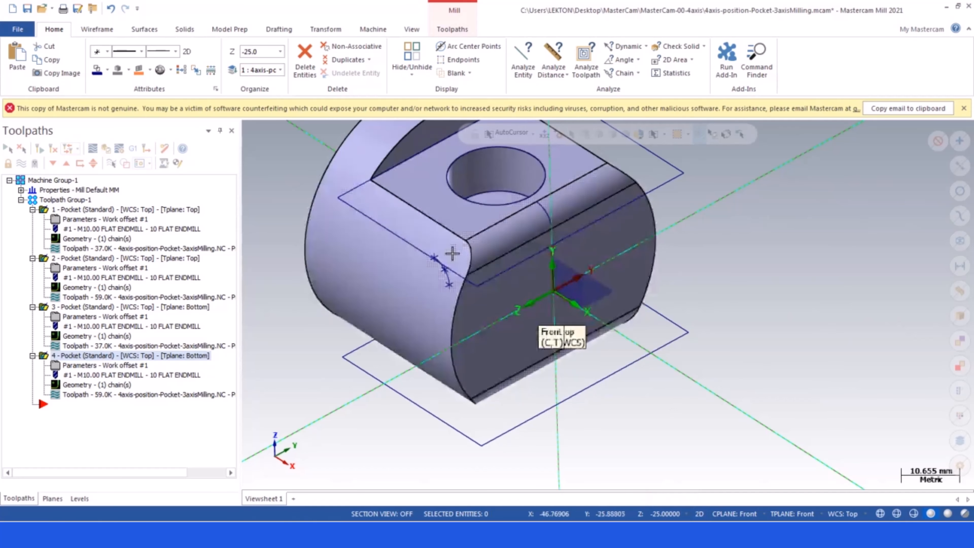
- Create three points at Z -25 mm by snapping to the ends and midpoint of the arc at Z 25 mm
{"action": "scroll", "coordinate": [438, 273], "scroll_direction": "up", "scroll_amount": 3}
{"action": "scroll", "coordinate": [438, 273], "scroll_direction": "up", "scroll_amount": 2}
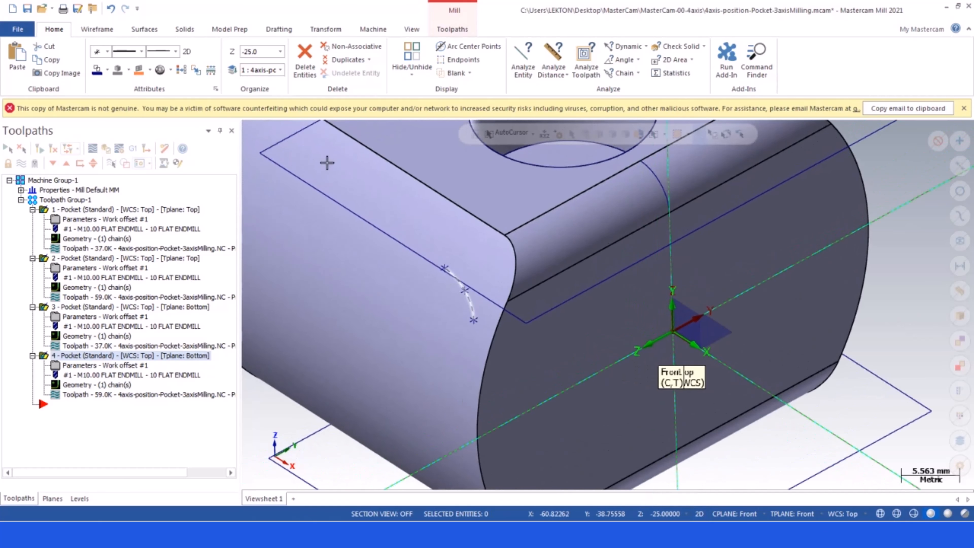
{"action": "left_click", "coordinate": [97, 29]}
{"action": "left_click", "coordinate": [21, 53]}
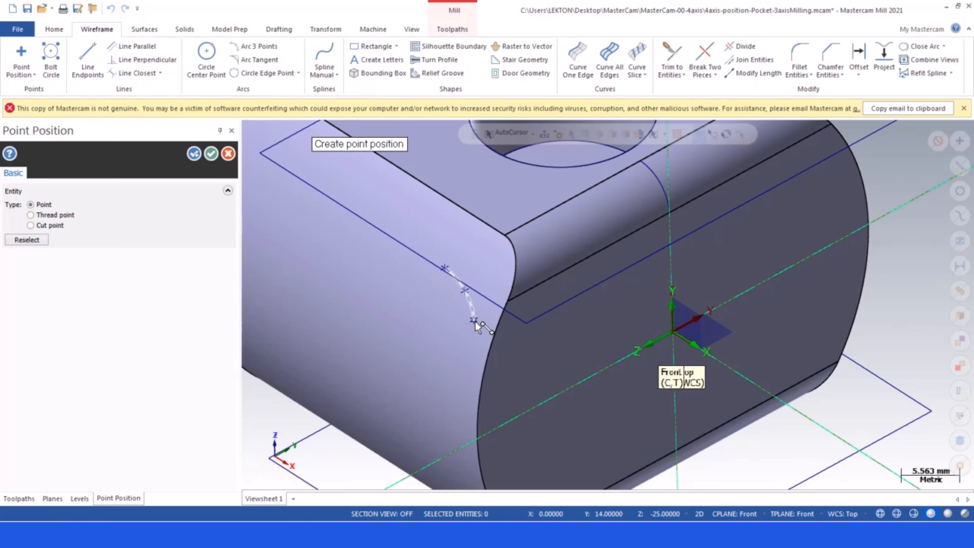
{"action": "left_click", "coordinate": [217, 155]}
{"action": "scroll", "coordinate": [403, 417], "scroll_direction": "down", "scroll_amount": 3}
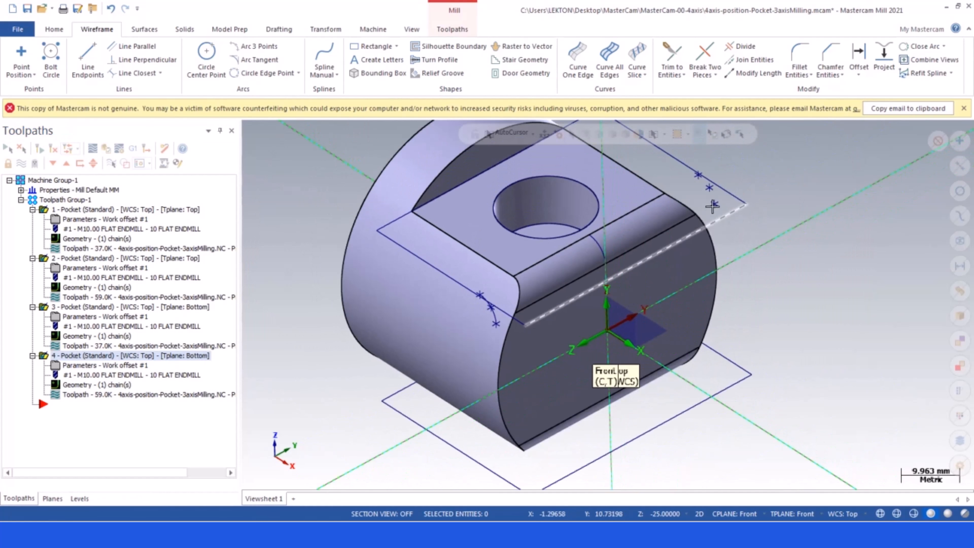
- Create a three-point arc through the upper, middle and lower points at Z -25 mm
{"action": "left_click", "coordinate": [257, 46]}
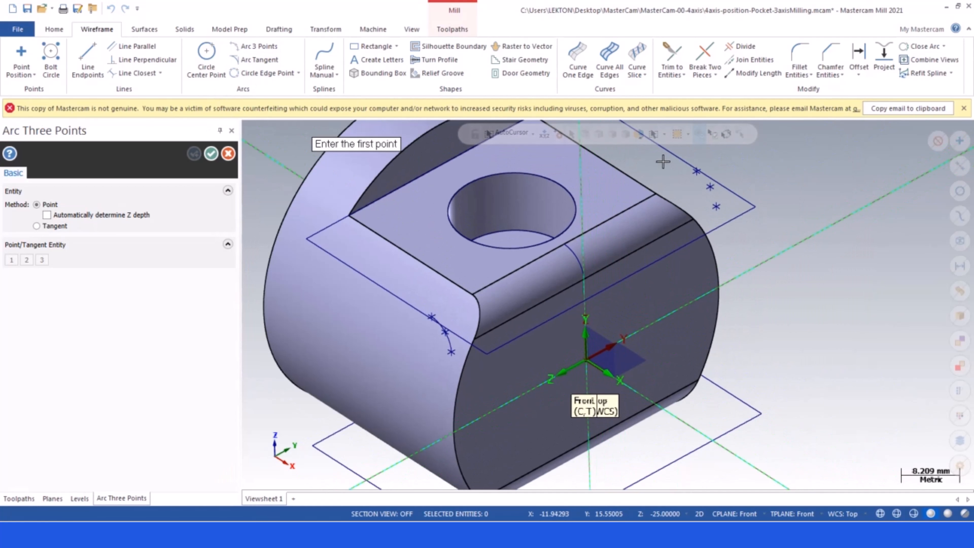
{"action": "left_click", "coordinate": [697, 172]}
{"action": "left_click", "coordinate": [710, 187]}
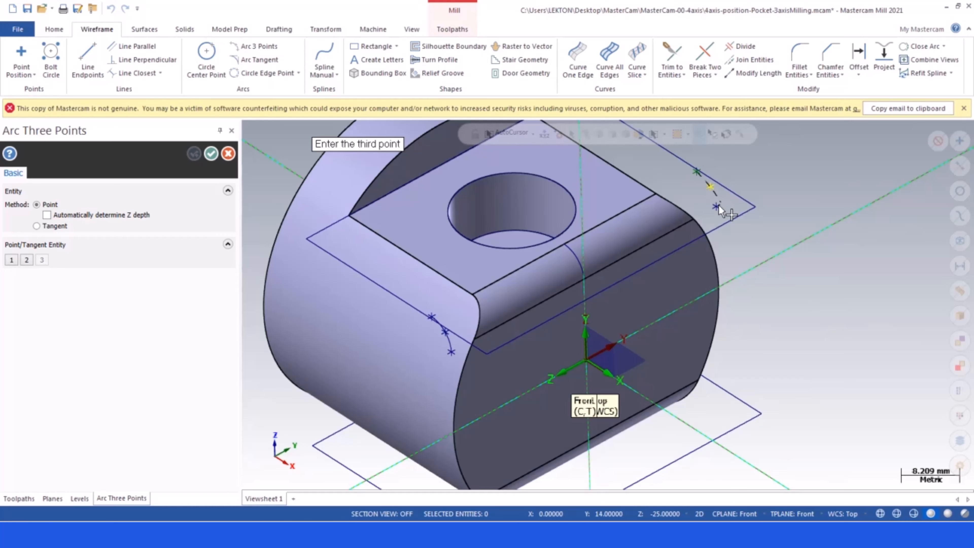
{"action": "left_click", "coordinate": [716, 208]}
{"action": "left_click", "coordinate": [211, 153]}
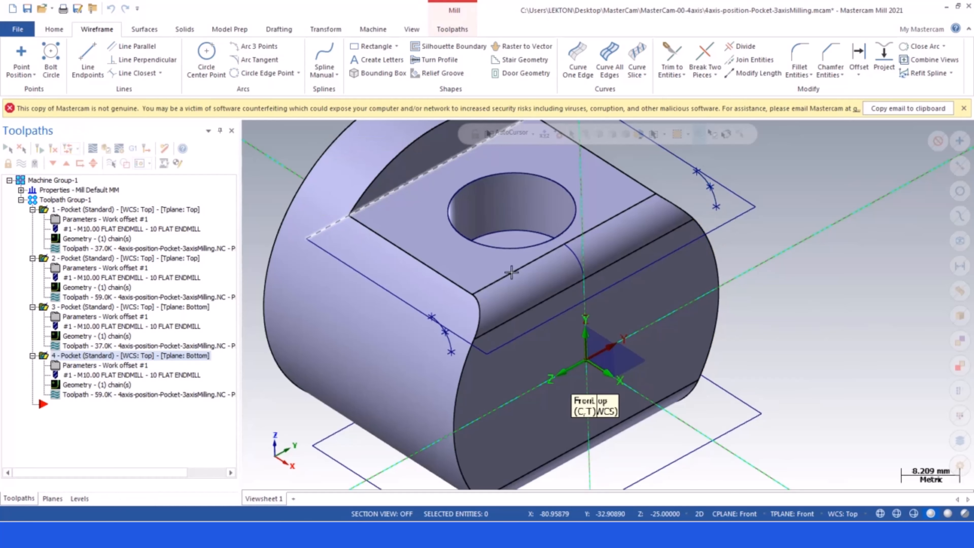
{"action": "scroll", "coordinate": [576, 302], "scroll_direction": "down", "scroll_amount": 2}
{"action": "mouse_move", "coordinate": [575, 301]}
{"action": "middle_mouse_down"}
{"action": "mouse_move", "coordinate": [540, 249]}
{"action": "mouse_move", "coordinate": [502, 266]}
{"action": "mouse_move", "coordinate": [566, 309]}
{"action": "mouse_move", "coordinate": [562, 300]}
{"action": "middle_mouse_up"}
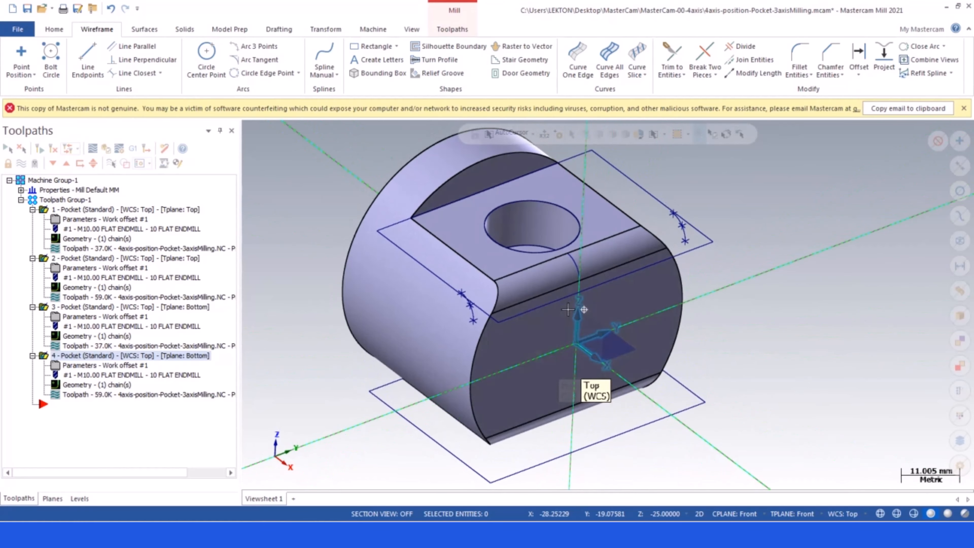
- Create a lofted surface between the arcs at Z 25 mm and Z -25 mm to extend the fillet
{"action": "left_click", "coordinate": [145, 29]}
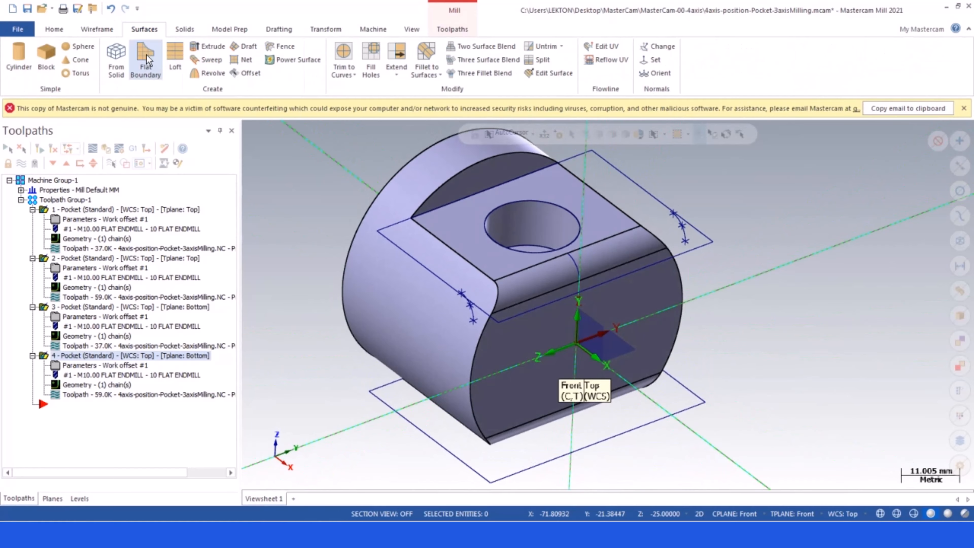
{"action": "left_click", "coordinate": [175, 58]}
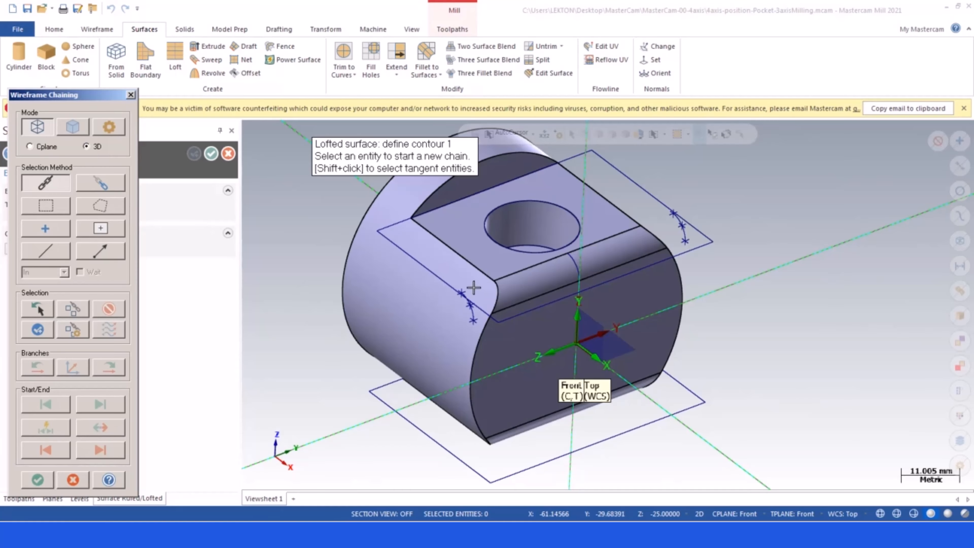
{"action": "scroll", "coordinate": [466, 298], "scroll_direction": "up", "scroll_amount": 3}
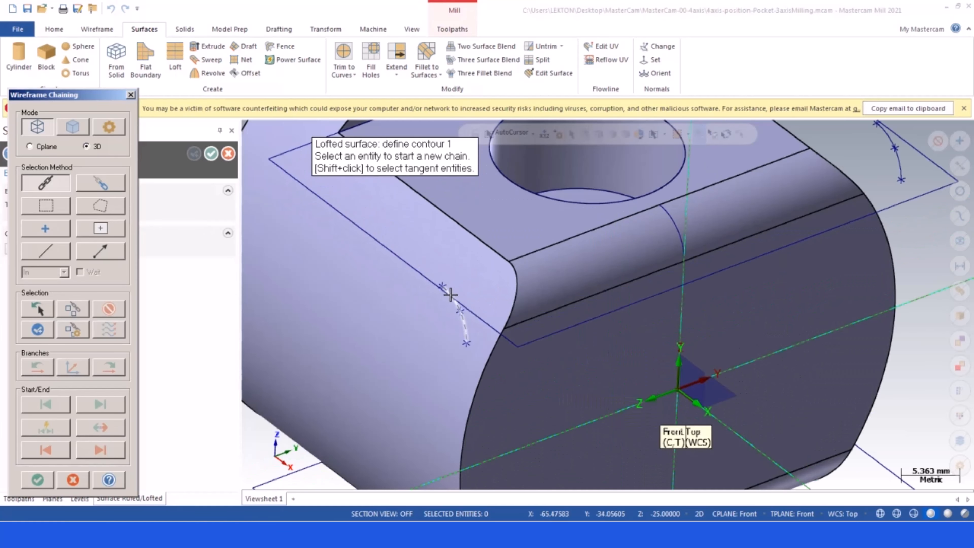
{"action": "left_click", "coordinate": [446, 293]}
{"action": "scroll", "coordinate": [526, 304], "scroll_direction": "down", "scroll_amount": 2}
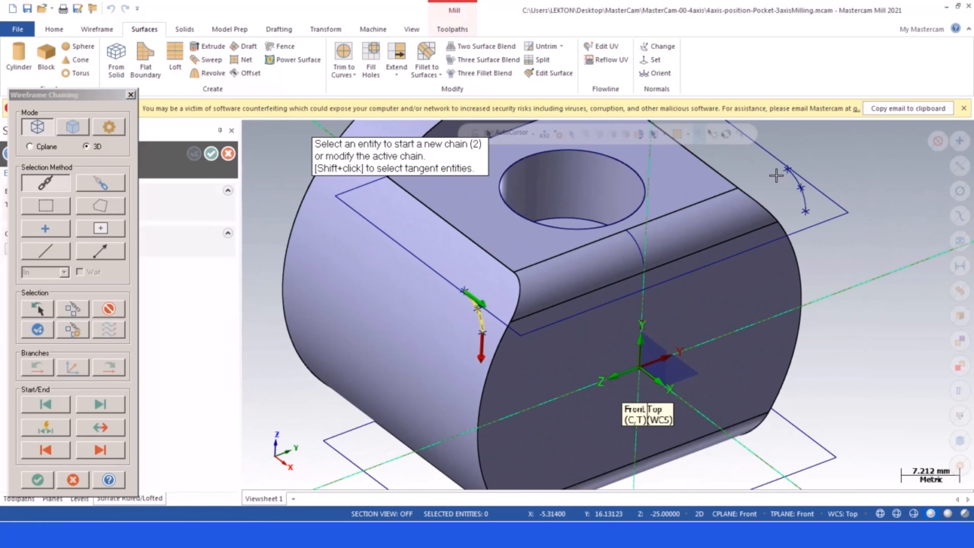
{"action": "left_click", "coordinate": [793, 178]}
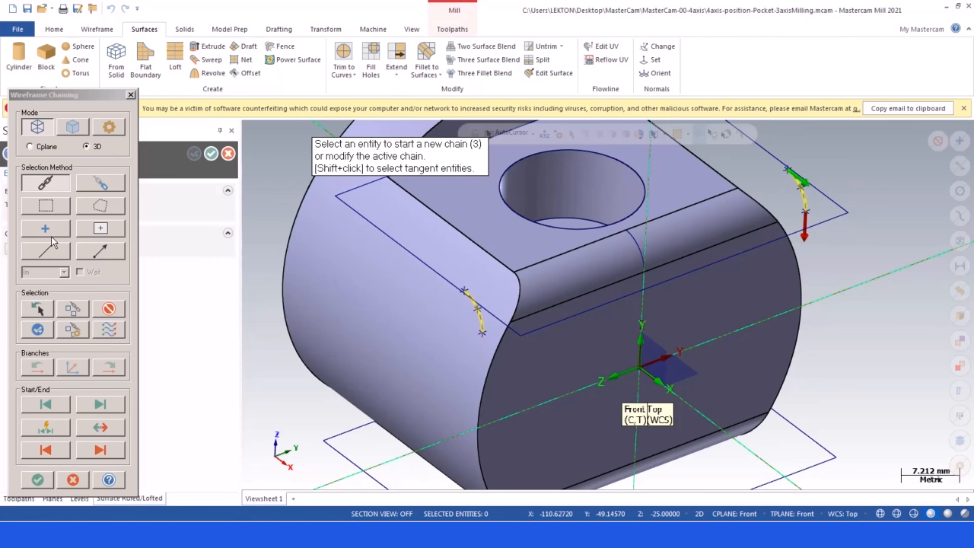
{"action": "left_click", "coordinate": [38, 480]}
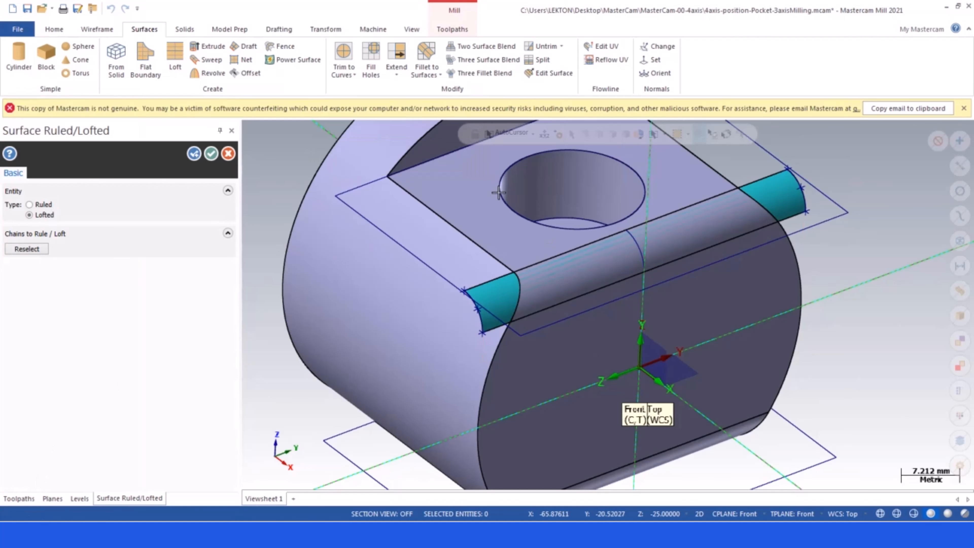
{"action": "scroll", "coordinate": [733, 265], "scroll_direction": "down", "scroll_amount": 5}
{"action": "middle_click_drag", "start_coordinate": [789, 281], "coordinate": [831, 226]}
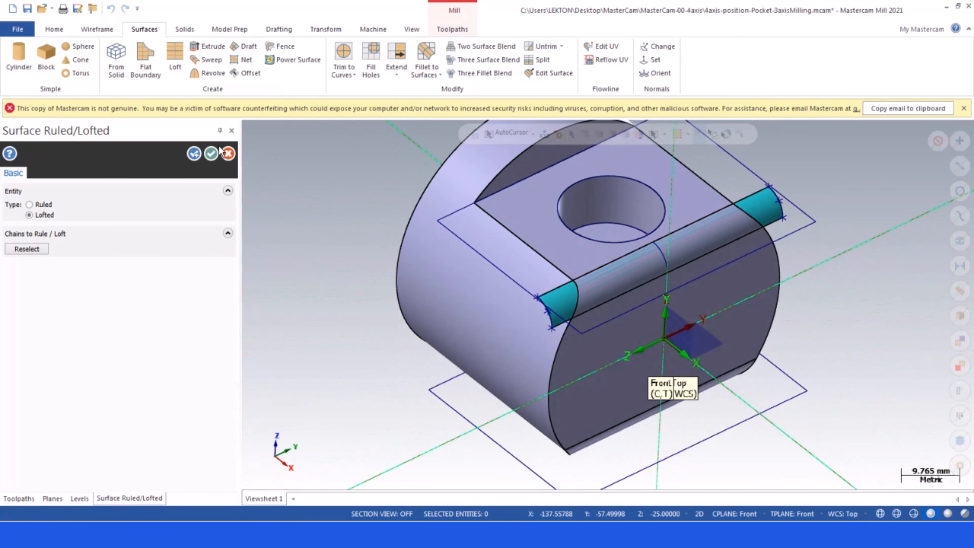
{"action": "left_click", "coordinate": [211, 153]}
{"action": "scroll", "coordinate": [373, 298], "scroll_direction": "down", "scroll_amount": 4}
{"action": "scroll", "coordinate": [652, 256], "scroll_direction": "up", "scroll_amount": 4}
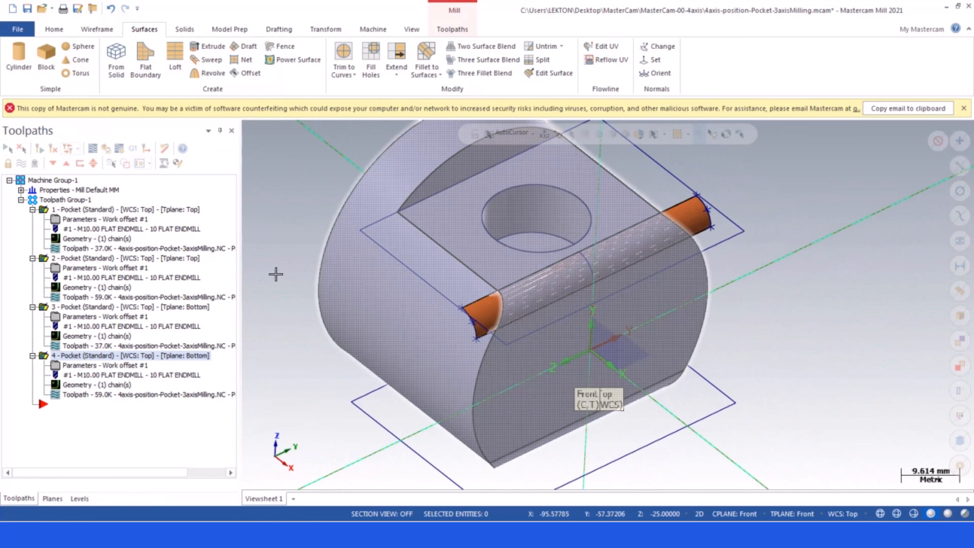
- Insert a Surface Finish Contour toolpath after the second pocket operation, using the lofted fillet surface as the drive surface
{"action": "left_click", "coordinate": [67, 164]}
{"action": "left_click", "coordinate": [67, 163]}
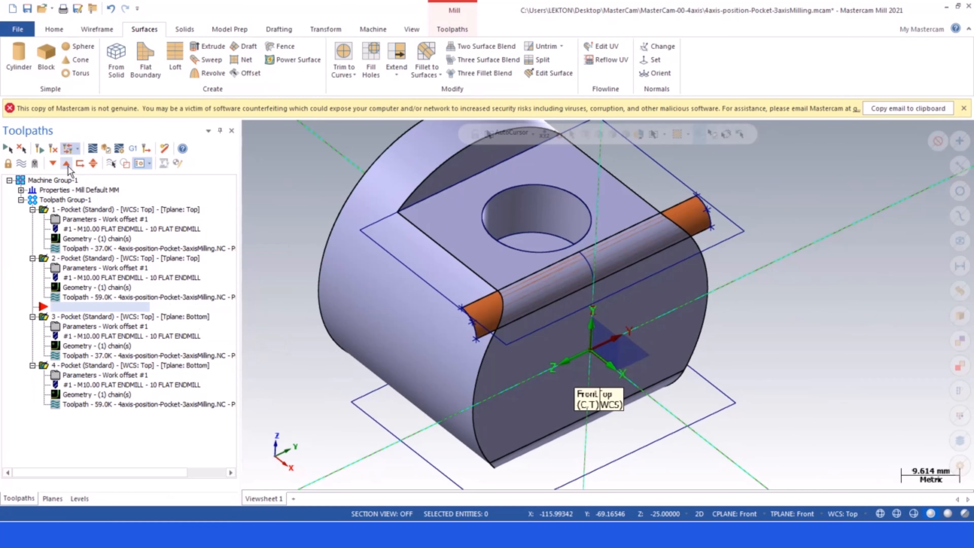
{"action": "right_click", "coordinate": [72, 308]}
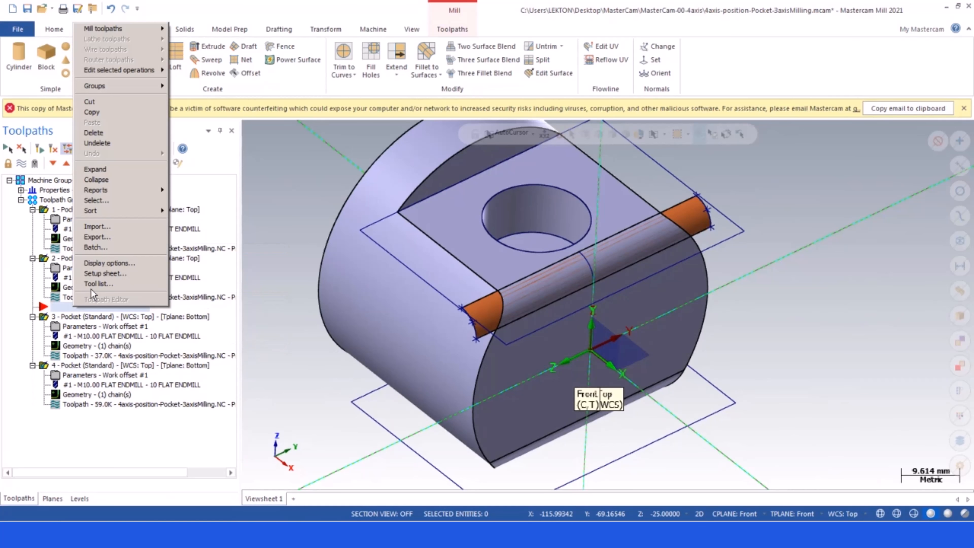
{"action": "mouse_move", "coordinate": [145, 26]}
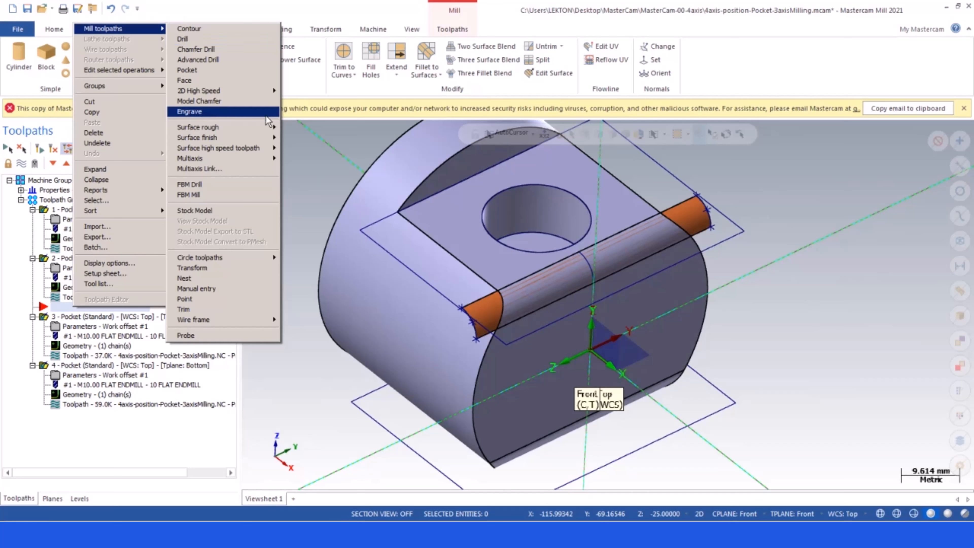
{"action": "mouse_move", "coordinate": [254, 139]}
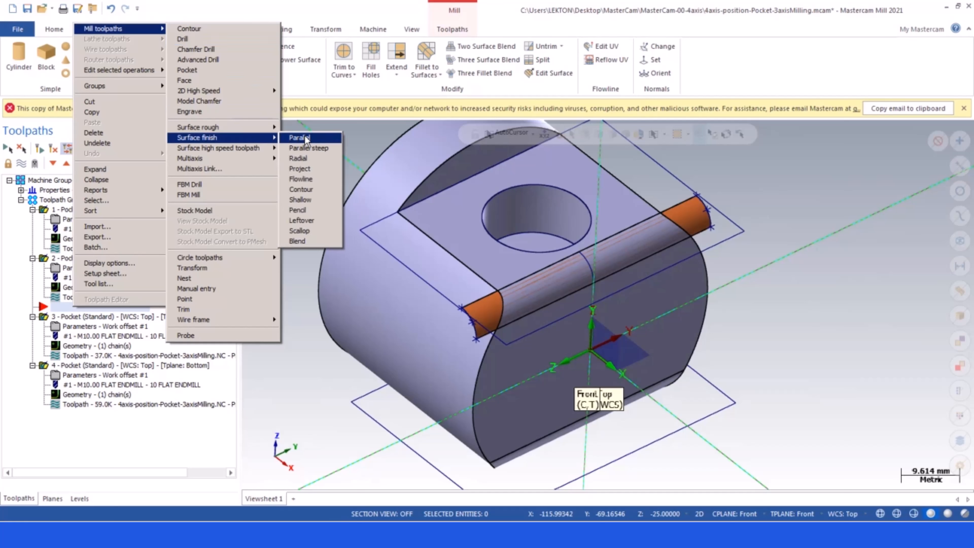
{"action": "left_click", "coordinate": [312, 190]}
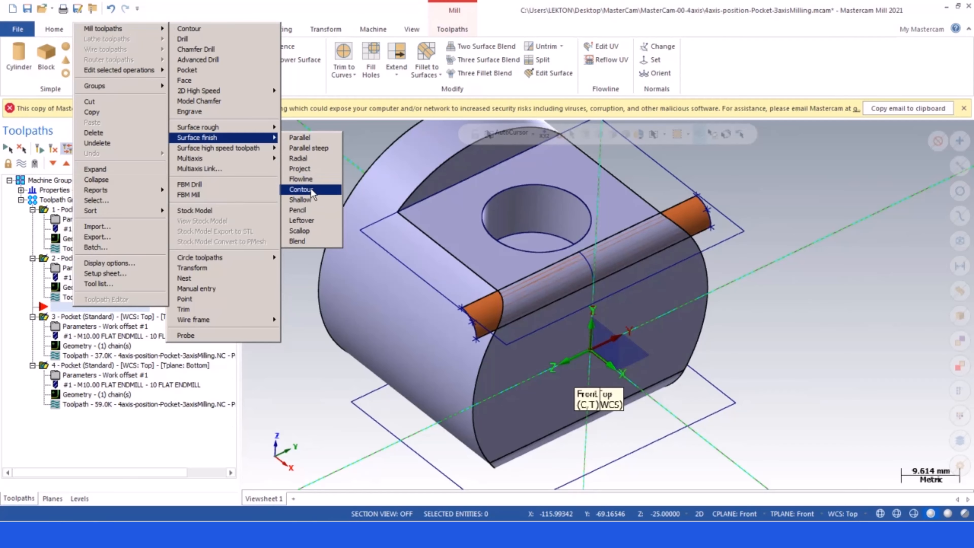
{"action": "left_click", "coordinate": [476, 310]}
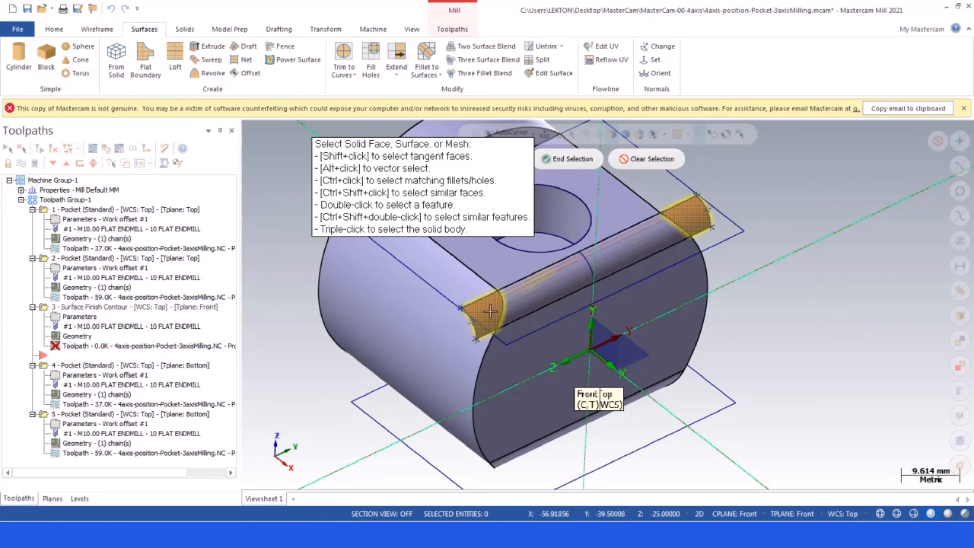
{"action": "left_click", "coordinate": [572, 158]}
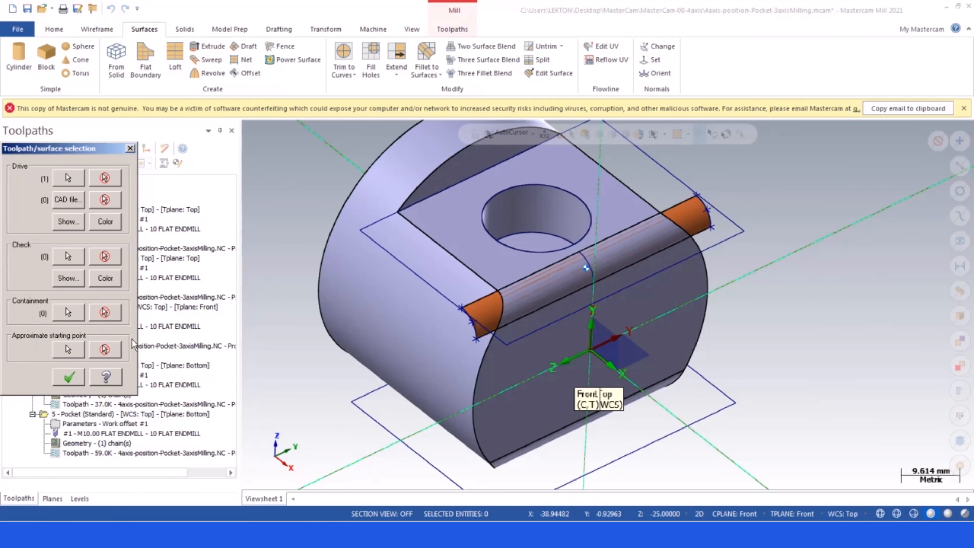
{"action": "left_click", "coordinate": [73, 377]}
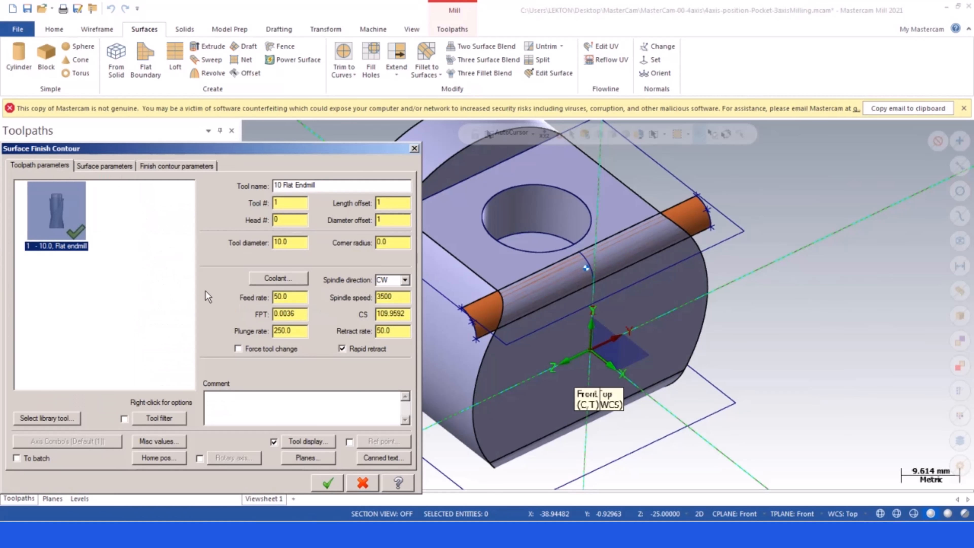
- Create a bull endmill as tool 2 with a 12 mm cutting diameter and 3 mm corner radius
{"action": "right_click", "coordinate": [103, 311]}
{"action": "left_click", "coordinate": [130, 312]}
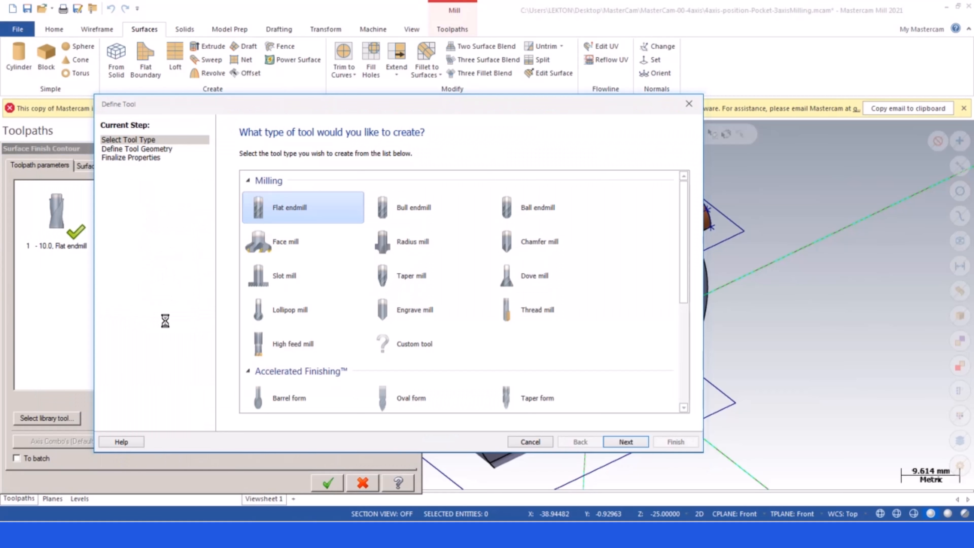
{"action": "left_click", "coordinate": [433, 206]}
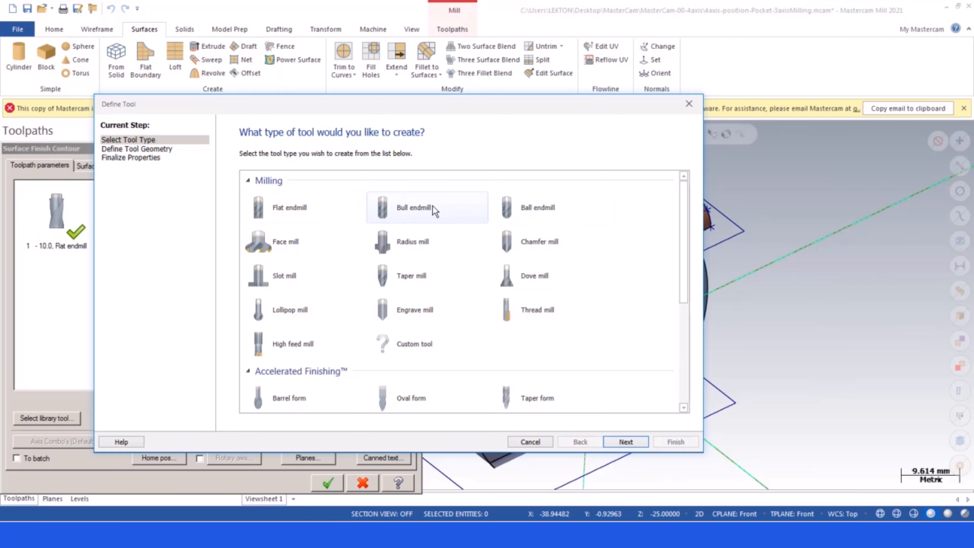
{"action": "left_click", "coordinate": [626, 442]}
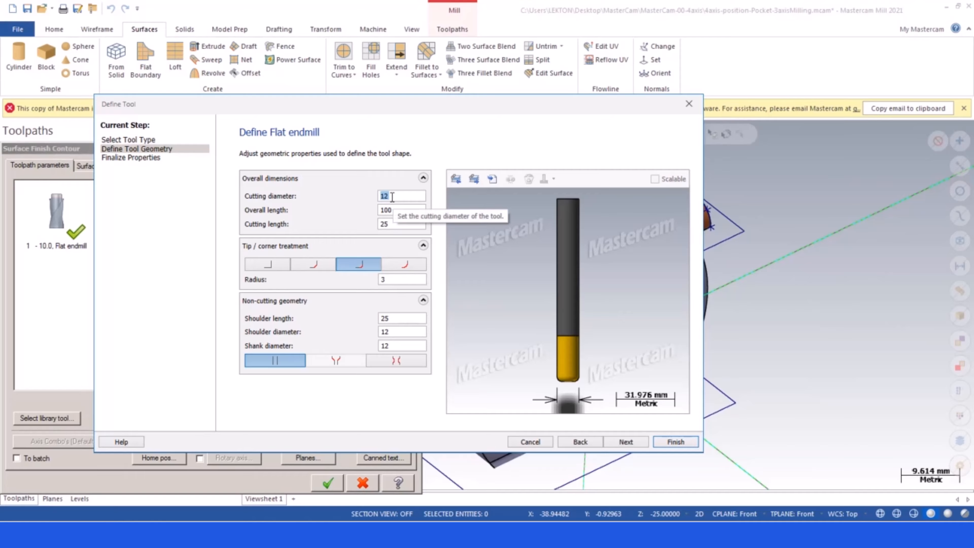
{"action": "left_click", "coordinate": [625, 442]}
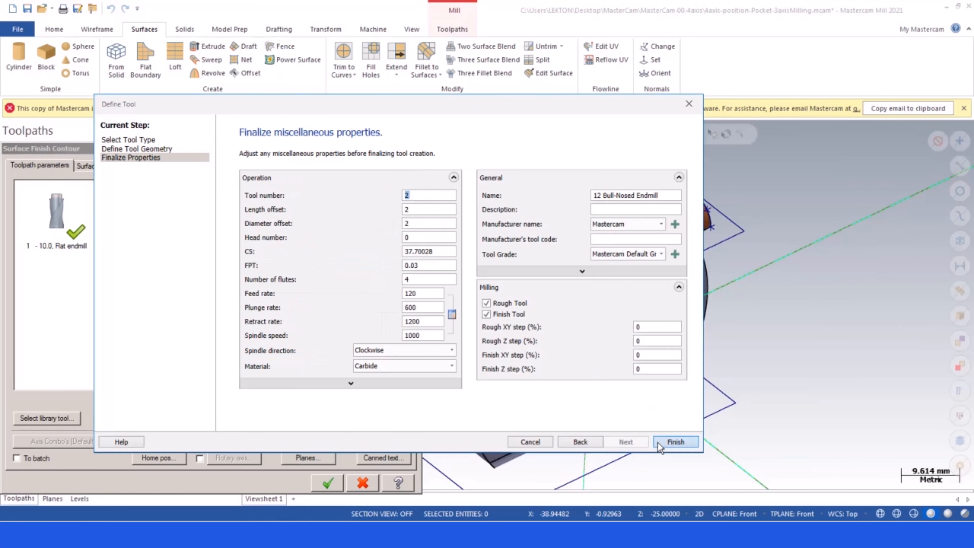
{"action": "left_click", "coordinate": [675, 442]}
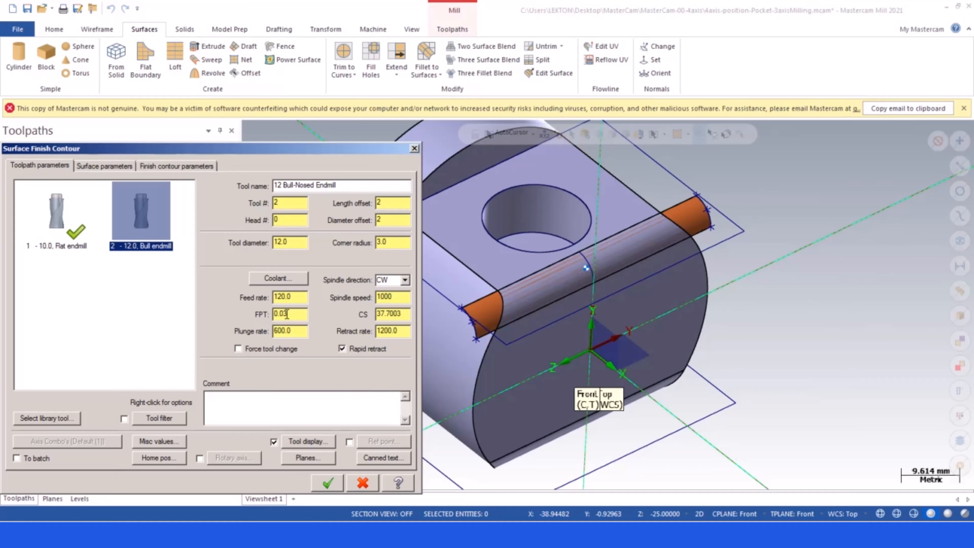
- Set the bull endmill's feed per tooth to 0.1 and its cutting speed to 120
{"action": "left_click_drag", "start_coordinate": [287, 315], "coordinate": [280, 315]}
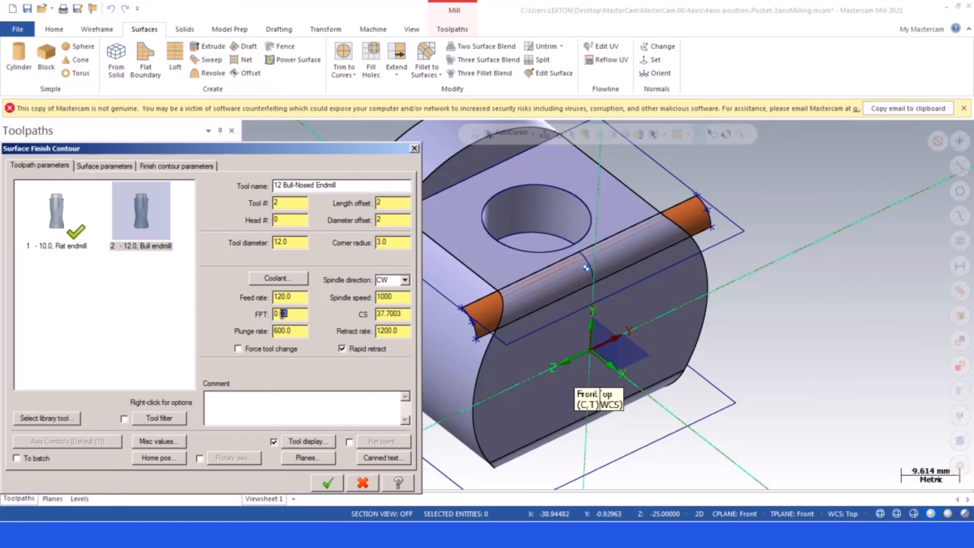
{"action": "double_click", "coordinate": [391, 314]}
{"action": "type", "text": "120"}
{"action": "left_click", "coordinate": [399, 329]}
- Configure the finish contour with optimized cut order, minimized burial, conventional closed contours, zigzag open contours and Follow surface transition
{"action": "left_click", "coordinate": [115, 165]}
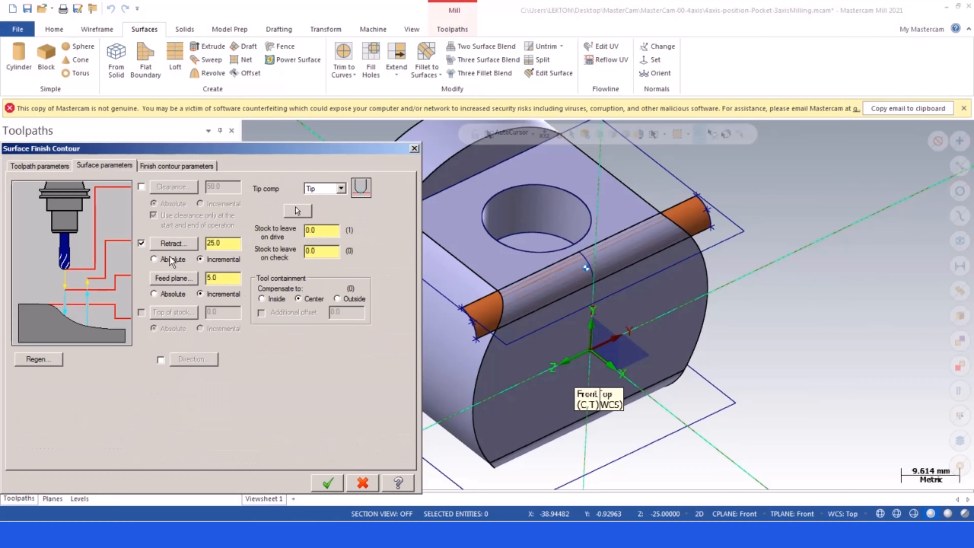
{"action": "double_click", "coordinate": [225, 247]}
{"action": "left_click", "coordinate": [154, 169]}
{"action": "left_click", "coordinate": [117, 210]}
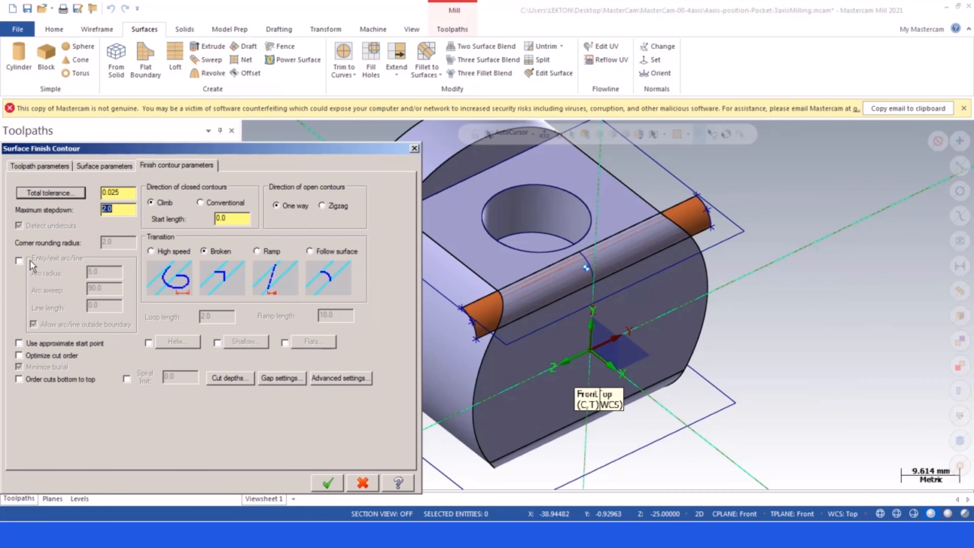
{"action": "left_click", "coordinate": [23, 356]}
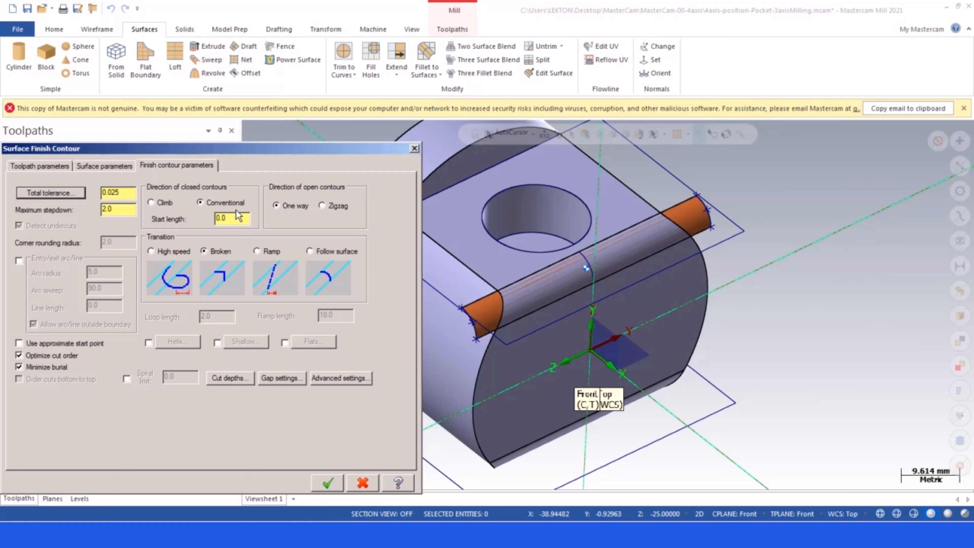
{"action": "left_click", "coordinate": [322, 206]}
- Set the gap settings to retract when the stepover or stepdown exceeds a distance of 2.5 mm
{"action": "left_click", "coordinate": [272, 378]}
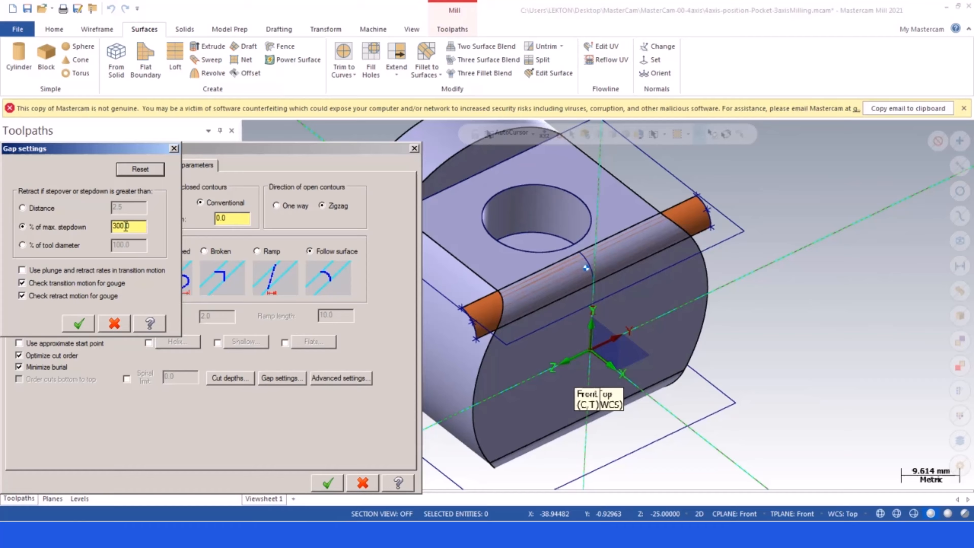
{"action": "left_click", "coordinate": [22, 208]}
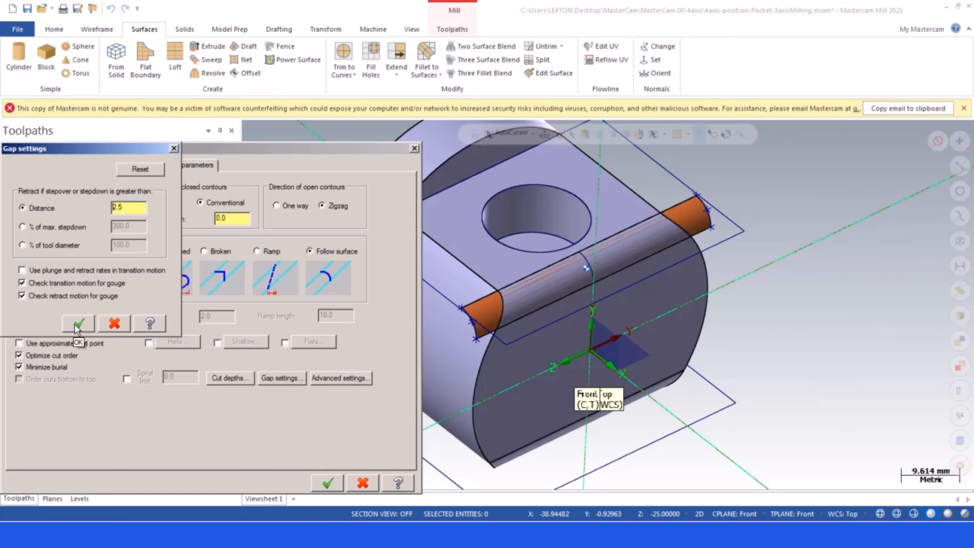
{"action": "left_click", "coordinate": [77, 324]}
- Accept incremental cut depths with 0.2 mm adjustments for the top and other cuts, and generate the finish contour toolpath
{"action": "left_click", "coordinate": [238, 380]}
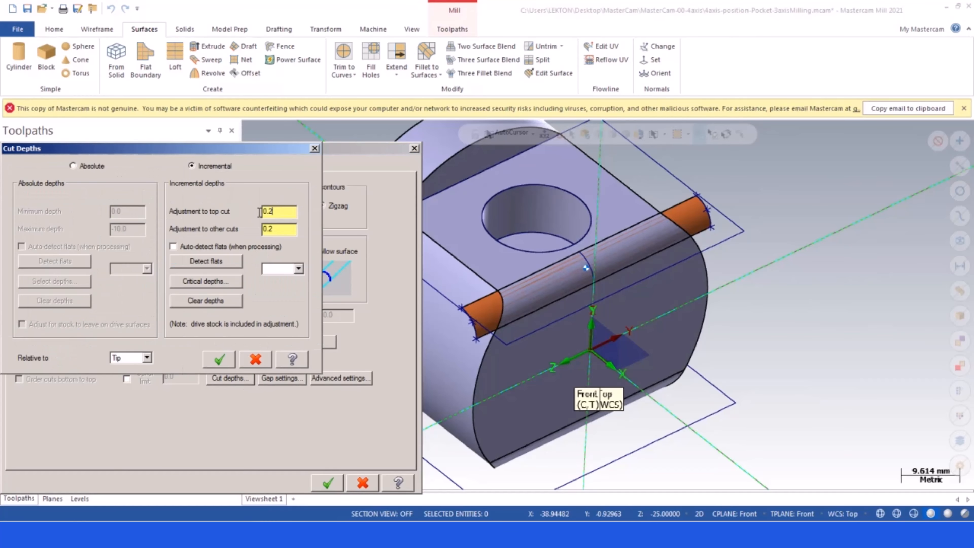
{"action": "left_click", "coordinate": [219, 359]}
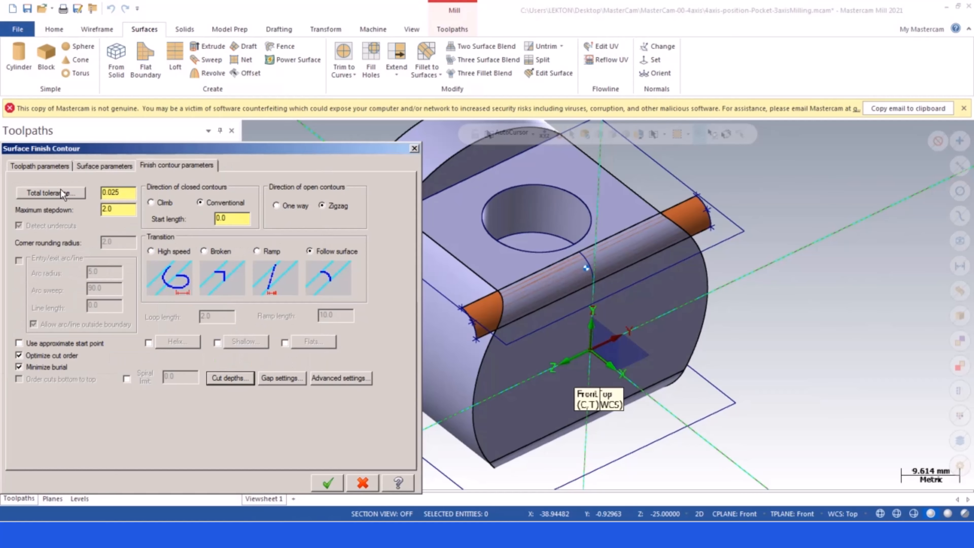
{"action": "left_click", "coordinate": [328, 481]}
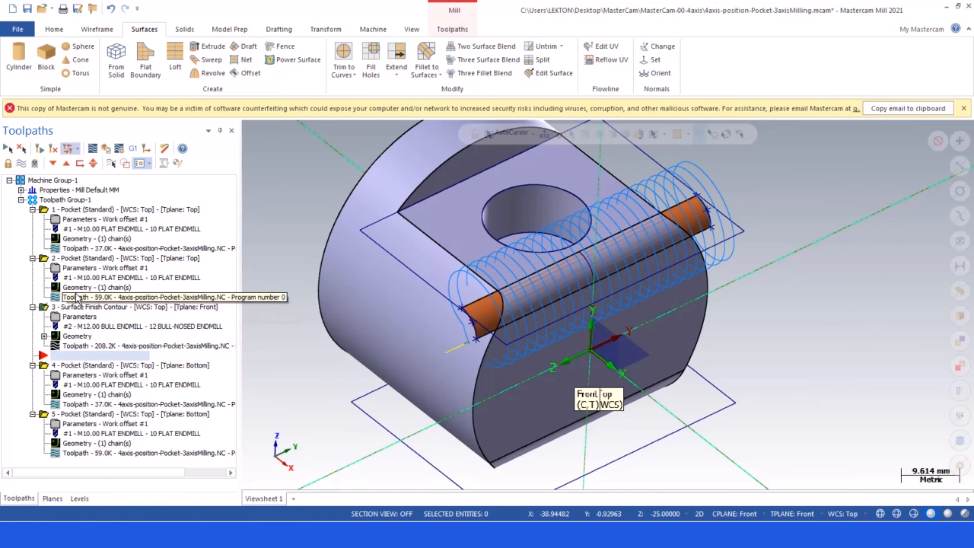
- Change the tool plane of the surface finish contour operation to Top
{"action": "mouse_move", "coordinate": [470, 358]}
{"action": "middle_mouse_down"}
{"action": "mouse_move", "coordinate": [521, 323]}
{"action": "mouse_move", "coordinate": [554, 322]}
{"action": "mouse_move", "coordinate": [512, 351]}
{"action": "mouse_move", "coordinate": [487, 354]}
{"action": "middle_mouse_up"}
{"action": "scroll", "coordinate": [370, 344], "scroll_direction": "down", "scroll_amount": 5}
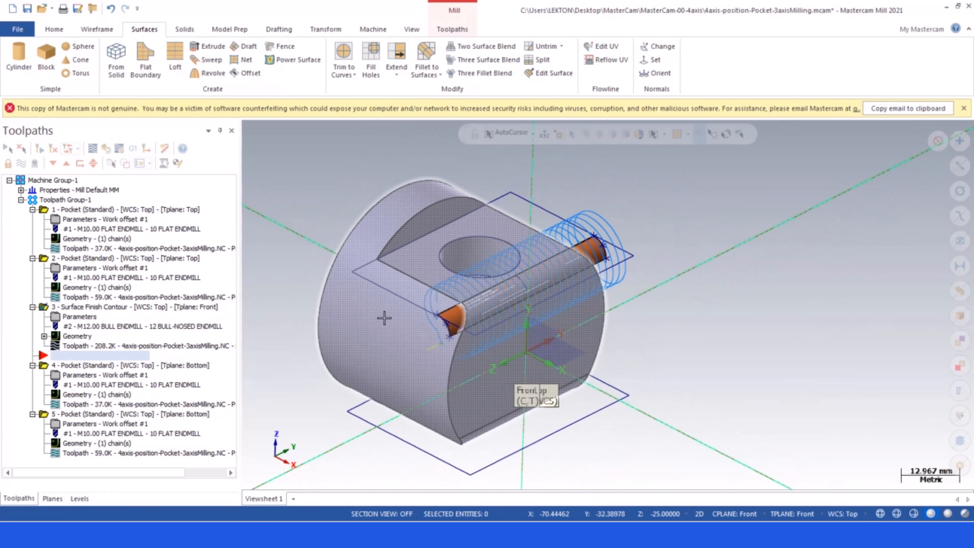
{"action": "scroll", "coordinate": [385, 317], "scroll_direction": "up", "scroll_amount": 2}
{"action": "left_click", "coordinate": [58, 319]}
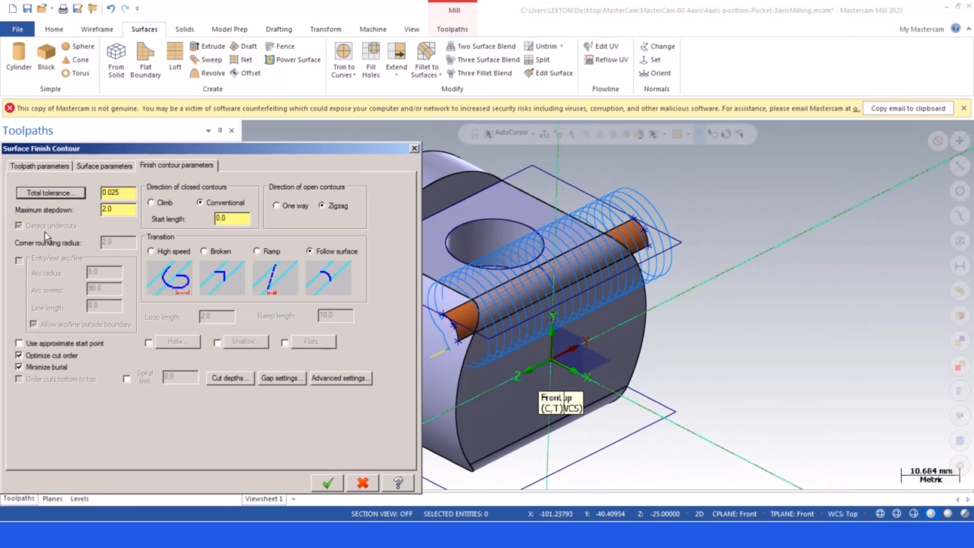
{"action": "left_click", "coordinate": [35, 166]}
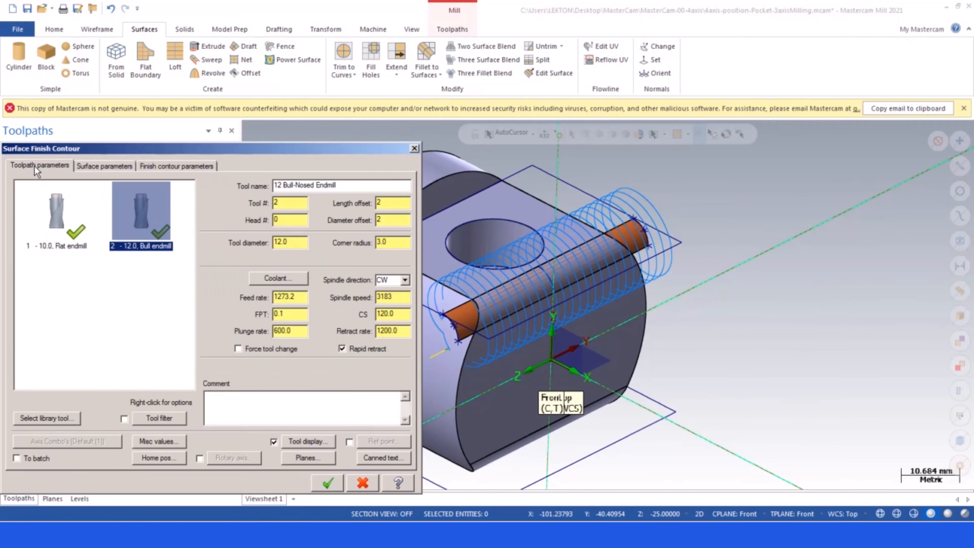
{"action": "left_click", "coordinate": [306, 458]}
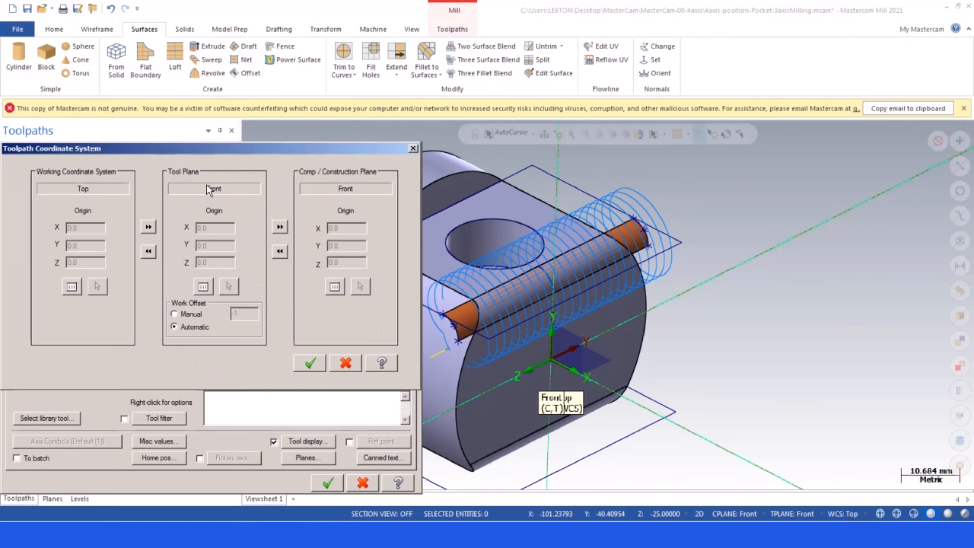
{"action": "left_click", "coordinate": [203, 287]}
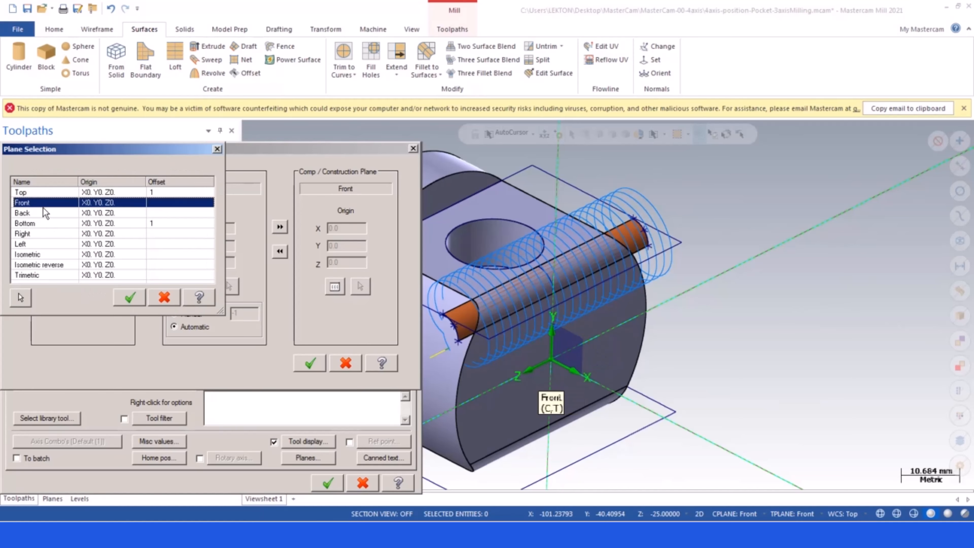
{"action": "double_click", "coordinate": [45, 192]}
- Set the operation's comp/construction plane to Top and regenerate the surface finish contour toolpath
{"action": "left_click", "coordinate": [335, 287]}
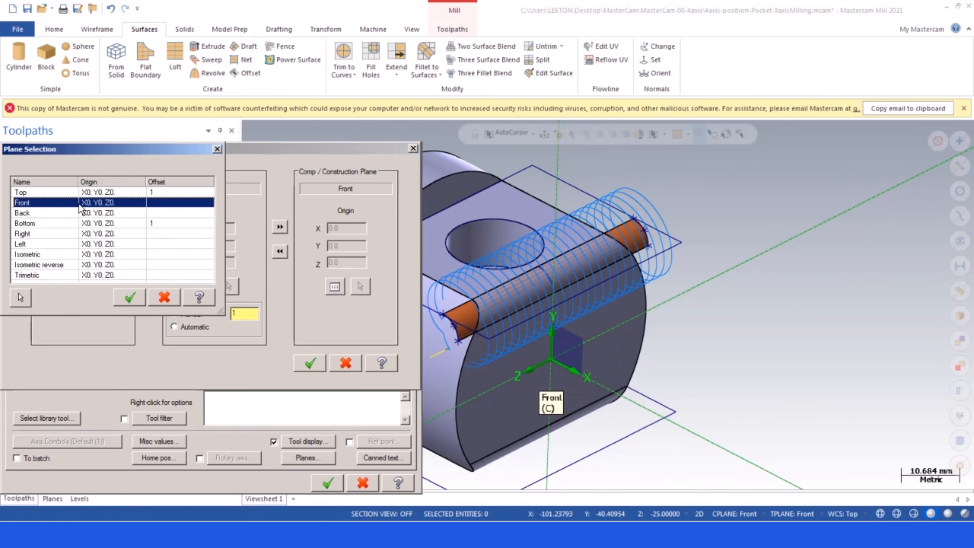
{"action": "double_click", "coordinate": [43, 191]}
{"action": "left_click", "coordinate": [310, 363]}
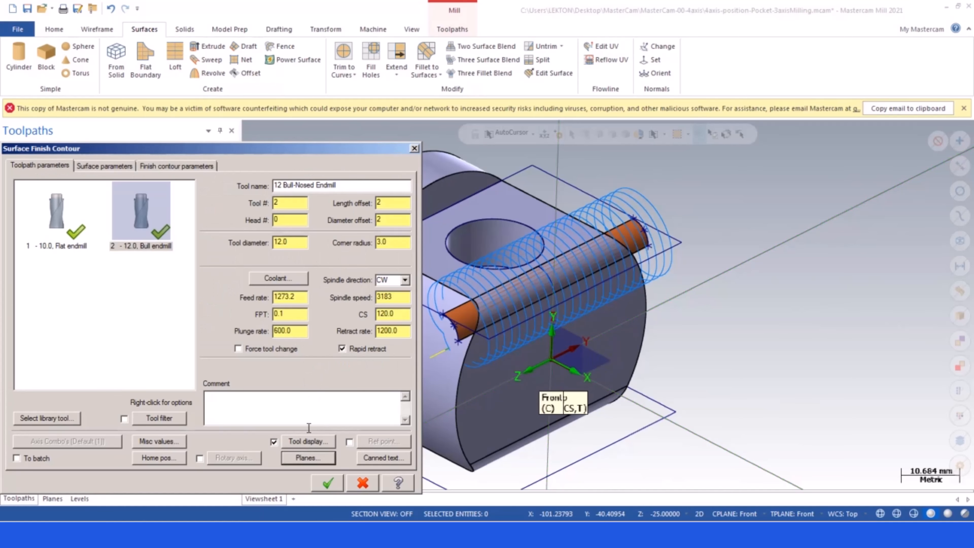
{"action": "left_click", "coordinate": [327, 483]}
{"action": "left_click", "coordinate": [54, 148]}
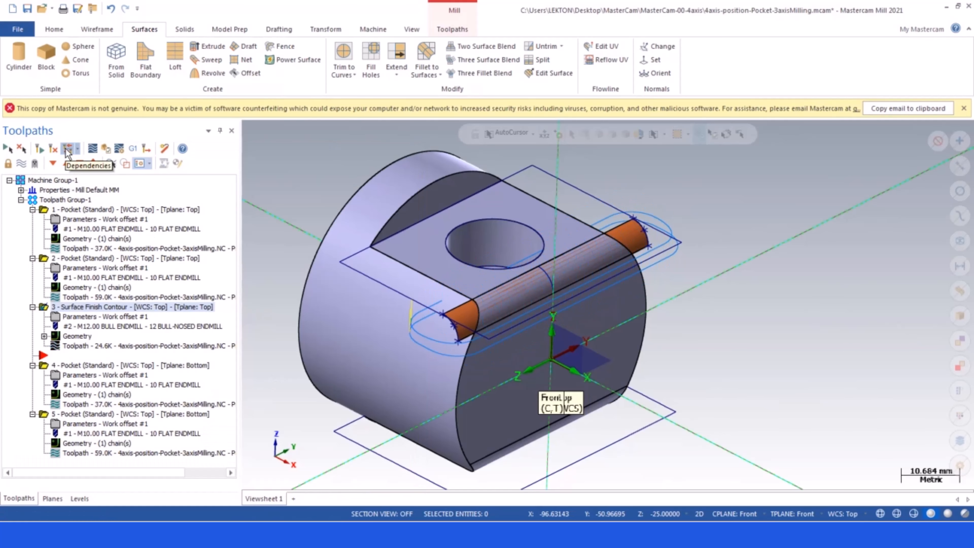
- Check the maximum stepdown in the finish contour parameters
{"action": "left_click", "coordinate": [55, 317]}
{"action": "left_click", "coordinate": [158, 166]}
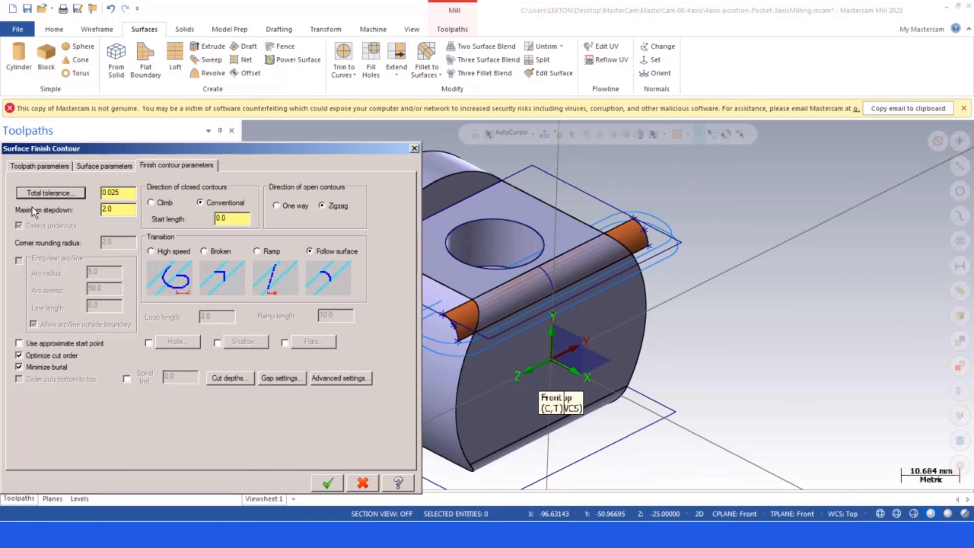
{"action": "left_click_drag", "start_coordinate": [120, 209], "coordinate": [83, 209]}
{"action": "left_click", "coordinate": [328, 482]}
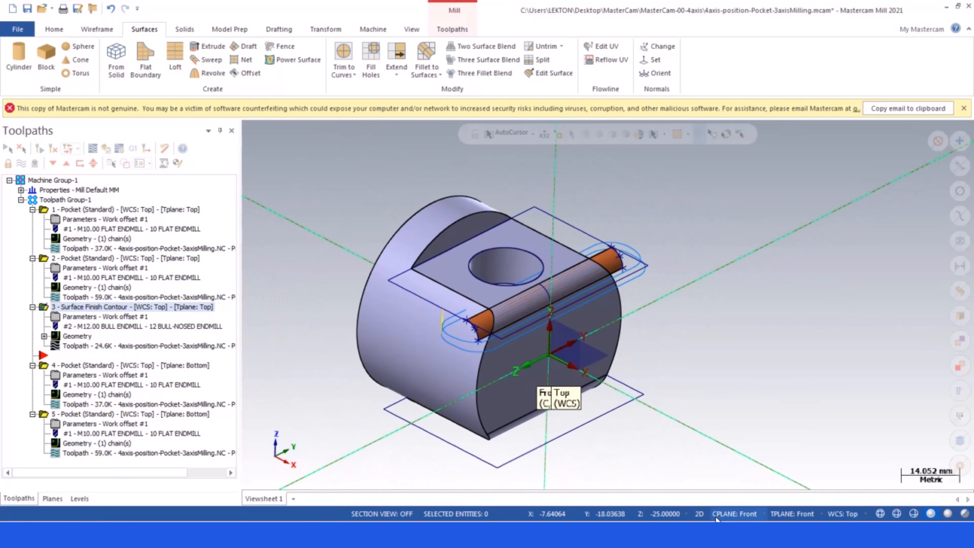
- Switch the active construction and tool planes to Top and set the construction depth Z to 30
{"action": "left_click", "coordinate": [732, 513]}
{"action": "left_click", "coordinate": [740, 418]}
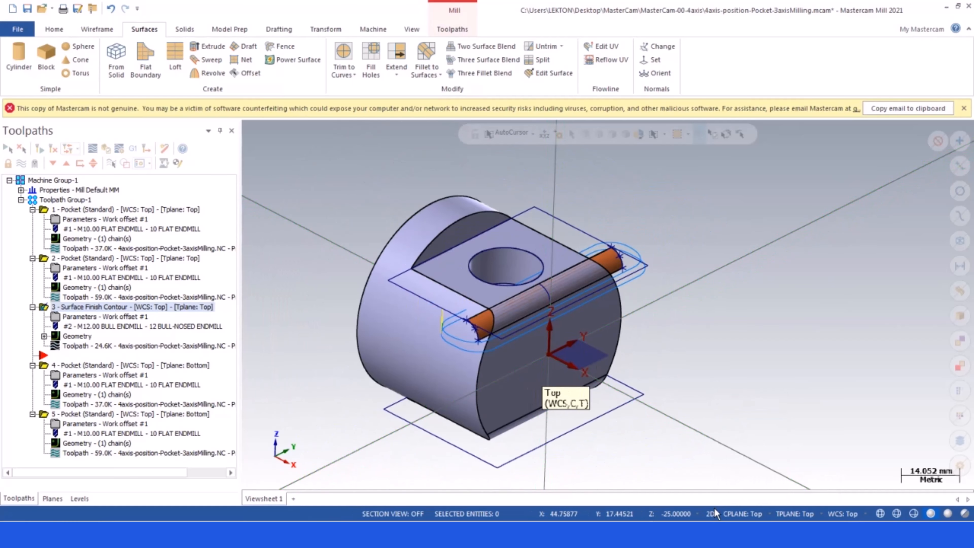
{"action": "left_click", "coordinate": [711, 514]}
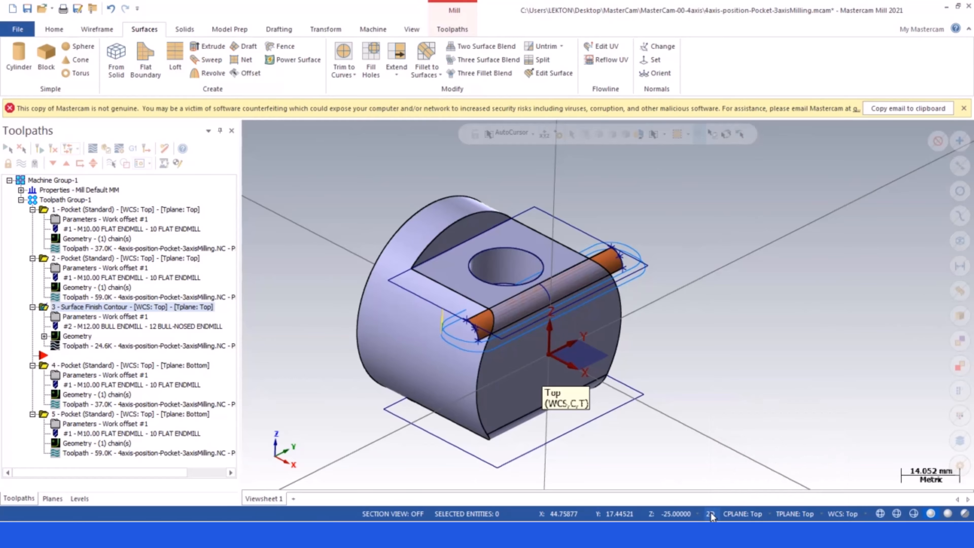
{"action": "left_click", "coordinate": [652, 513]}
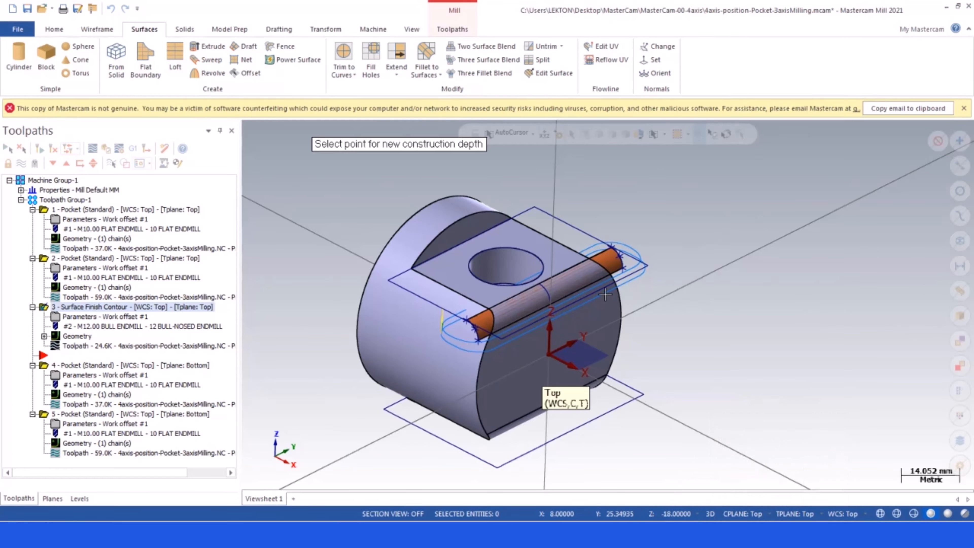
{"action": "left_click", "coordinate": [466, 222]}
{"action": "scroll", "coordinate": [465, 338], "scroll_direction": "up", "scroll_amount": 2}
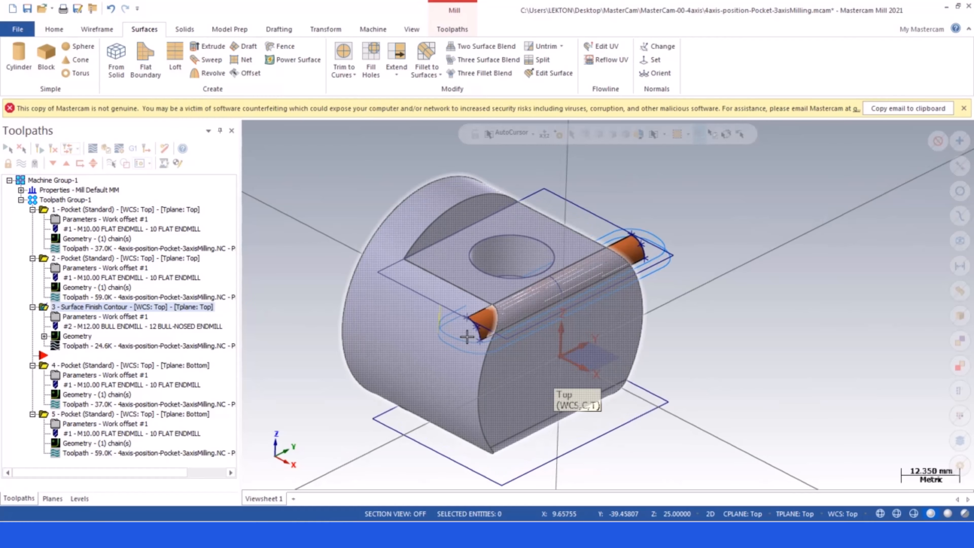
{"action": "left_click", "coordinate": [675, 514]}
{"action": "type", "text": "3"}
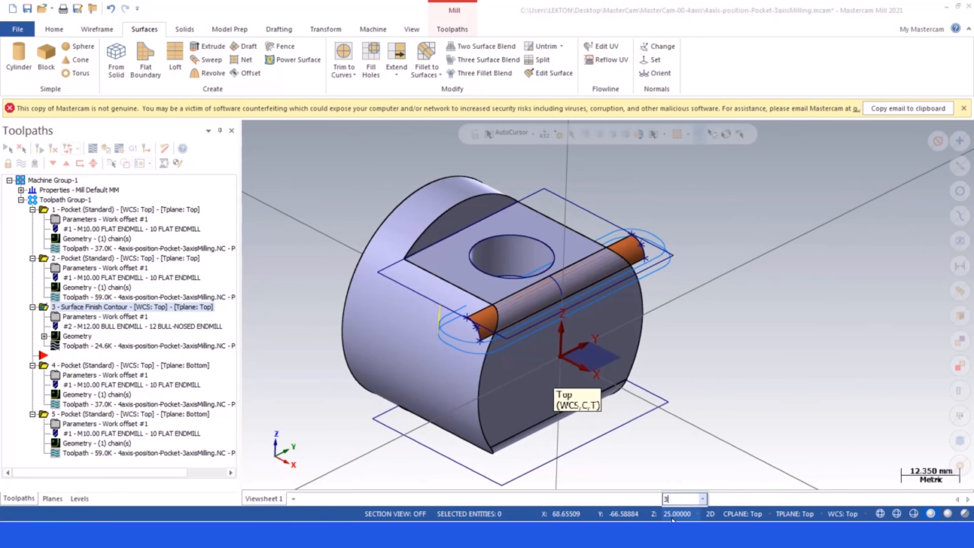
{"action": "type", "text": "0"}
{"action": "key", "text": "Return"}
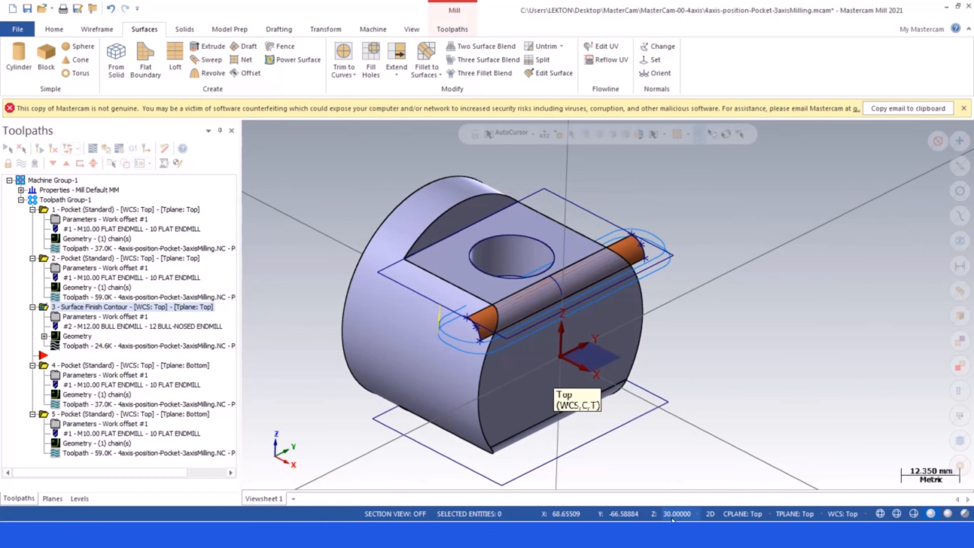
- Draw a 4 by 50 mm wireframe rectangle spanning opposite end points of the lofted fillet surface
{"action": "left_click", "coordinate": [97, 30]}
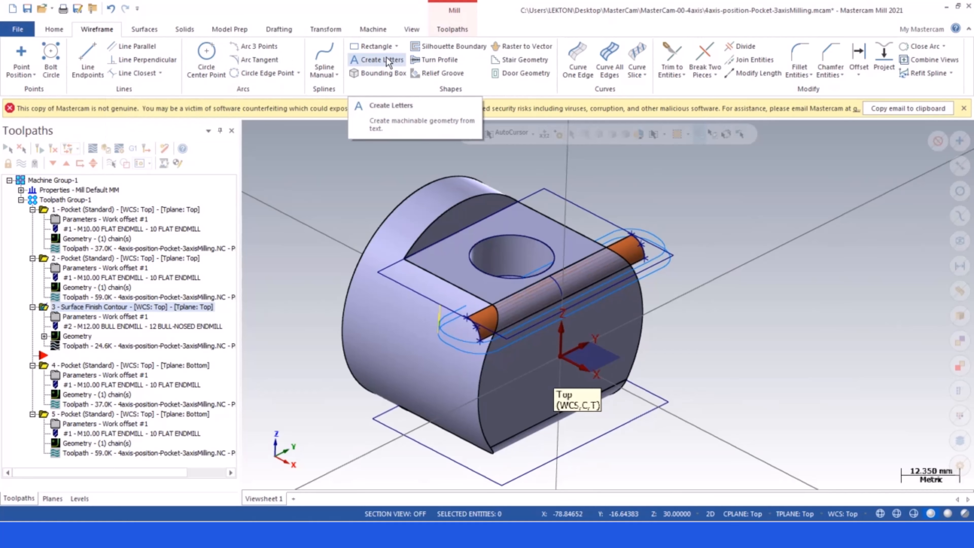
{"action": "left_click", "coordinate": [372, 47]}
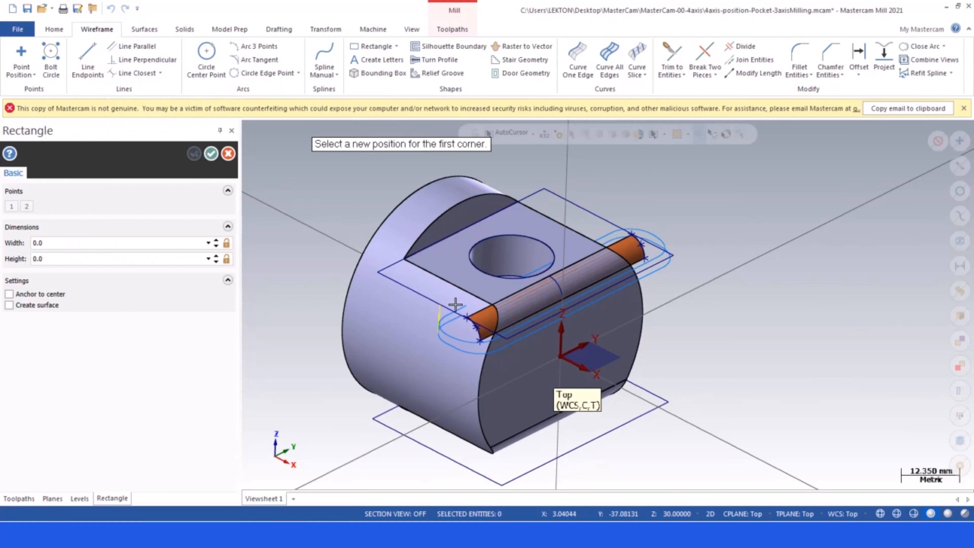
{"action": "left_click", "coordinate": [468, 319]}
{"action": "left_click", "coordinate": [667, 263]}
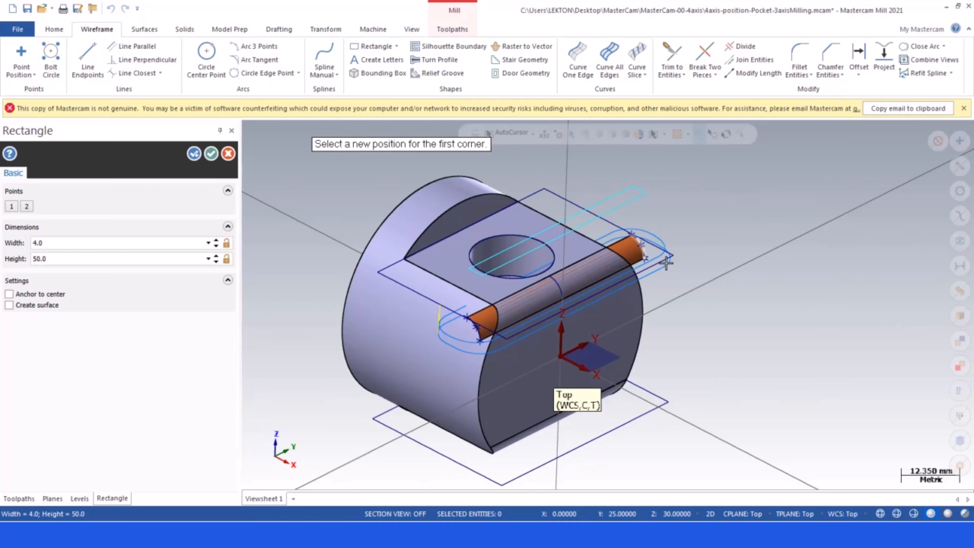
{"action": "left_click", "coordinate": [212, 154]}
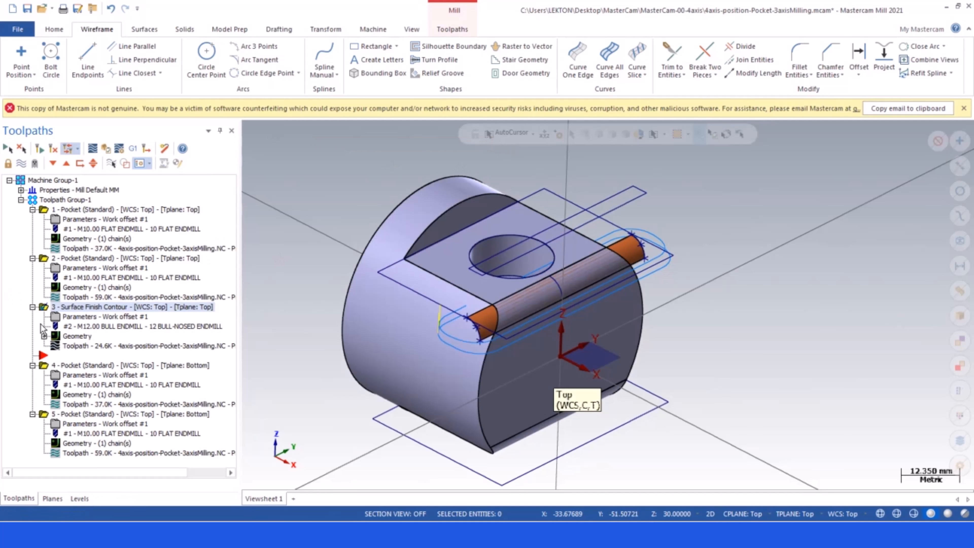
- Assign the narrow rectangle as the finish contour's containment boundary and regenerate the toolpath
{"action": "left_click", "coordinate": [71, 337]}
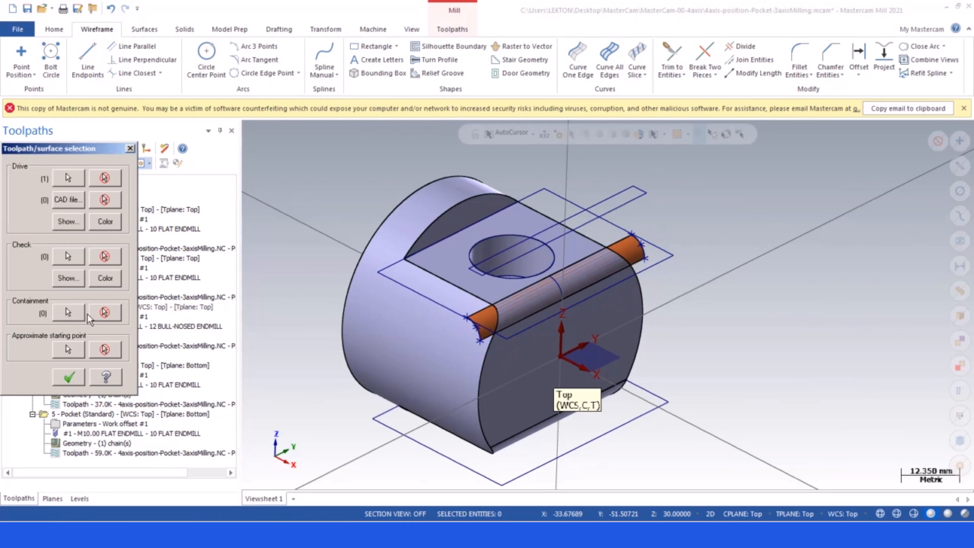
{"action": "left_click", "coordinate": [70, 312]}
{"action": "left_click", "coordinate": [475, 265]}
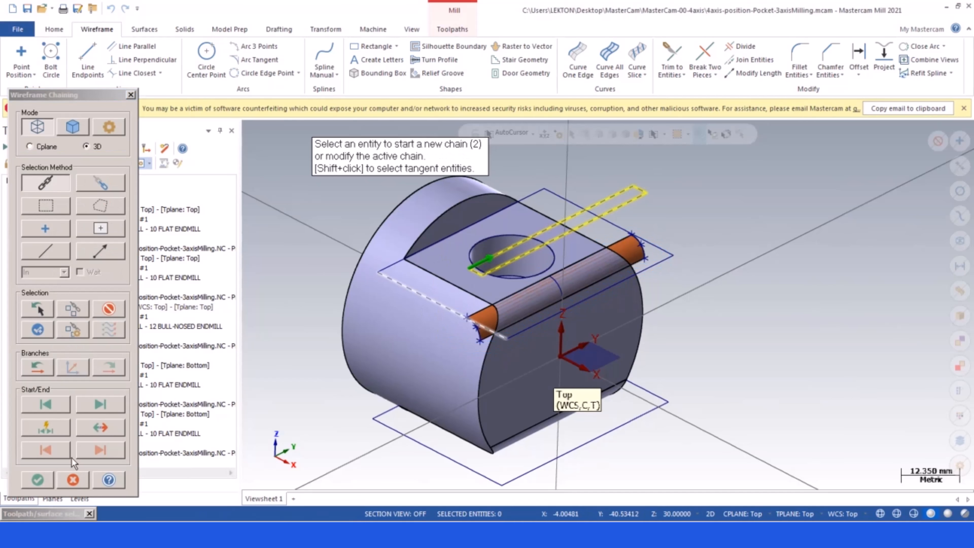
{"action": "left_click", "coordinate": [38, 480]}
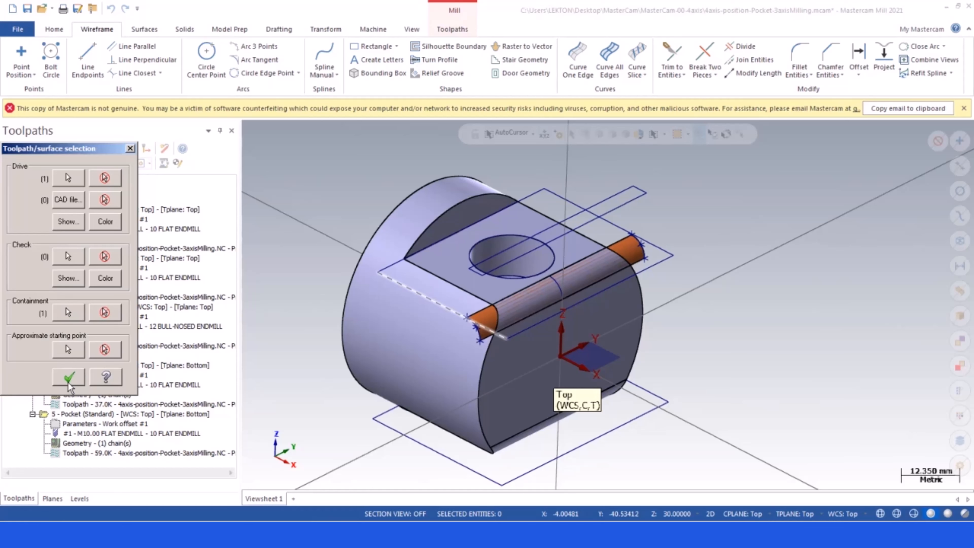
{"action": "left_click", "coordinate": [69, 378]}
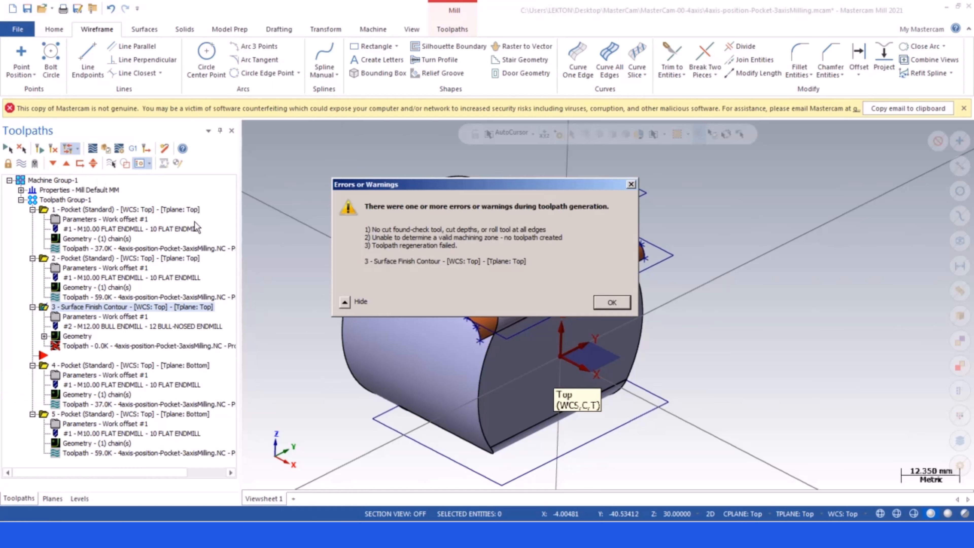
{"action": "left_click", "coordinate": [612, 303]}
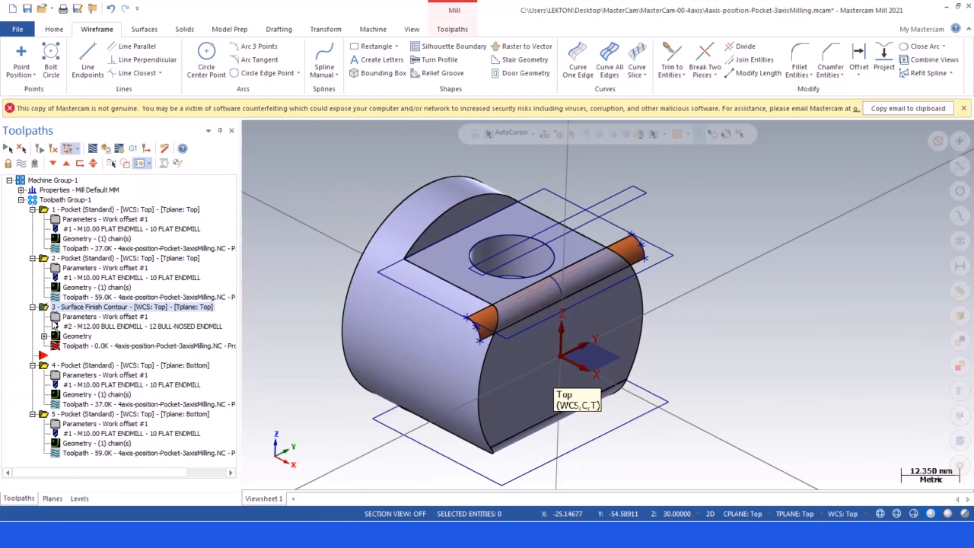
- Set tool containment compensation to Outside in the finish contour's surface parameters and regenerate the toolpath
{"action": "left_click", "coordinate": [56, 318]}
{"action": "left_click", "coordinate": [168, 167]}
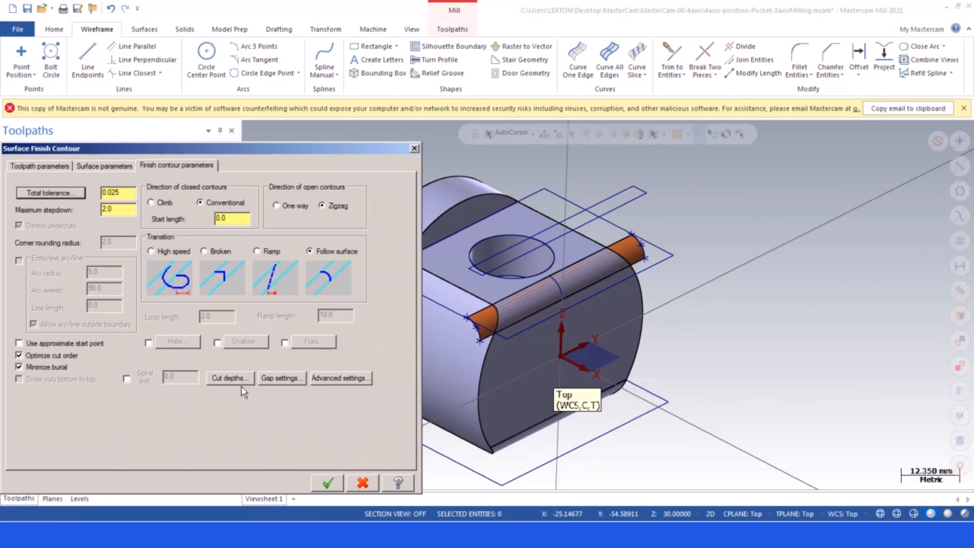
{"action": "left_click", "coordinate": [112, 166]}
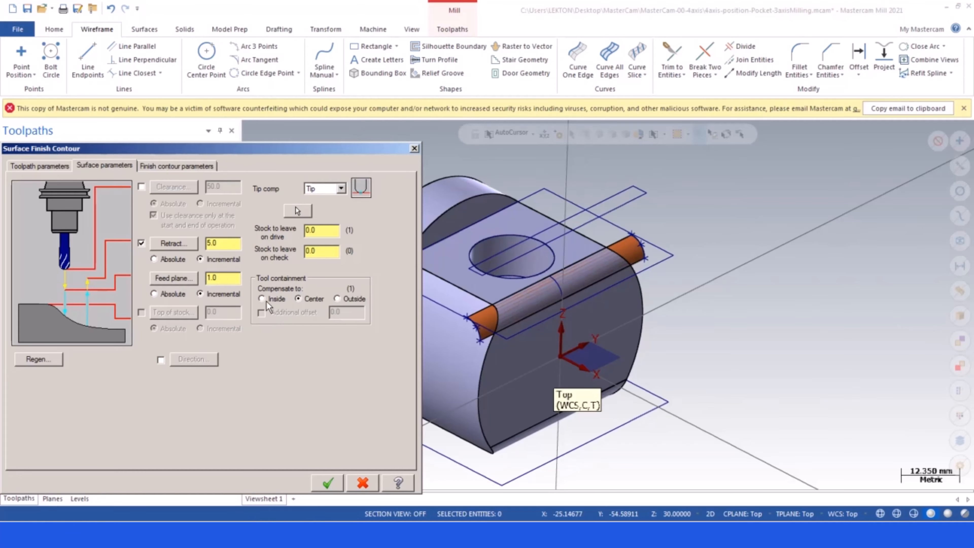
{"action": "left_click", "coordinate": [337, 300]}
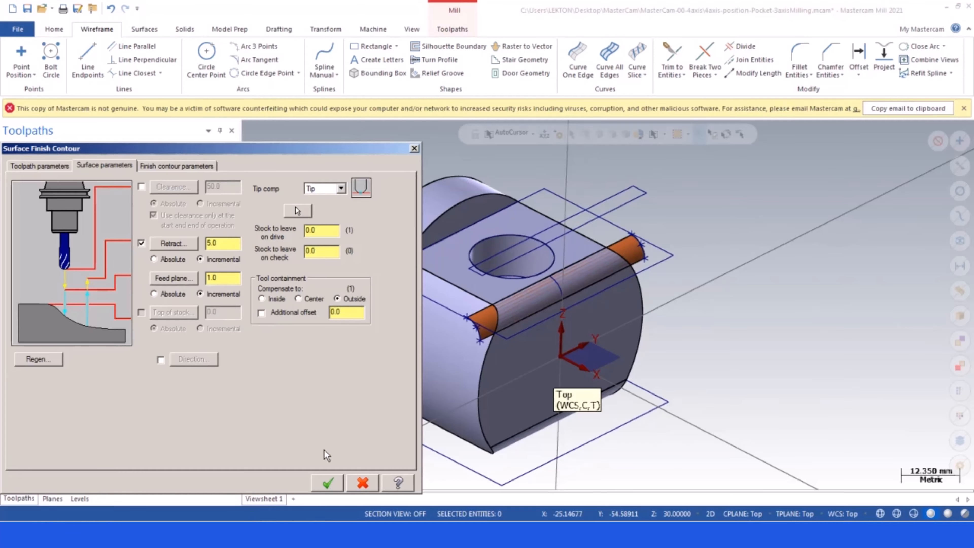
{"action": "left_click", "coordinate": [327, 482]}
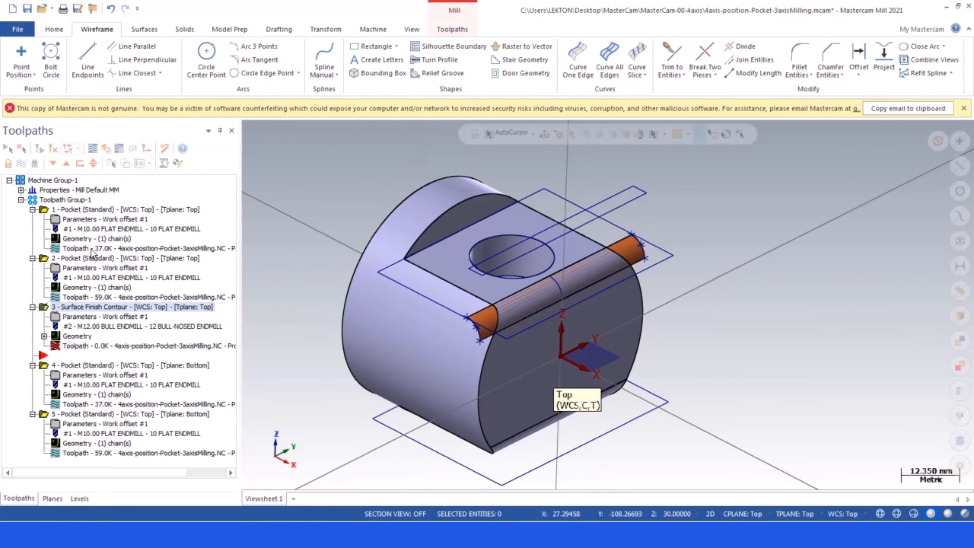
{"action": "left_click", "coordinate": [53, 149]}
{"action": "scroll", "coordinate": [637, 288], "scroll_direction": "up", "scroll_amount": 2}
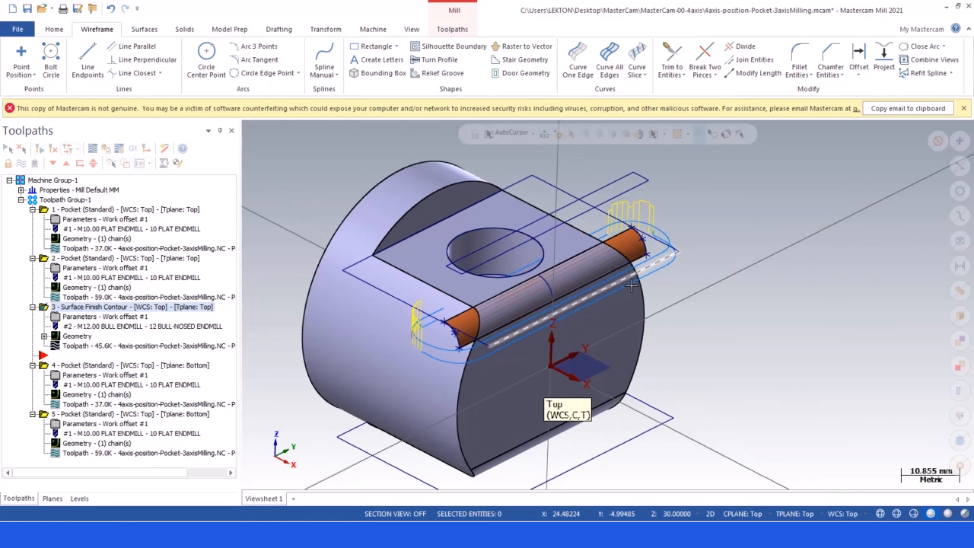
{"action": "scroll", "coordinate": [685, 306], "scroll_direction": "down", "scroll_amount": 3}
{"action": "middle_click_drag", "start_coordinate": [667, 308], "coordinate": [596, 286]}
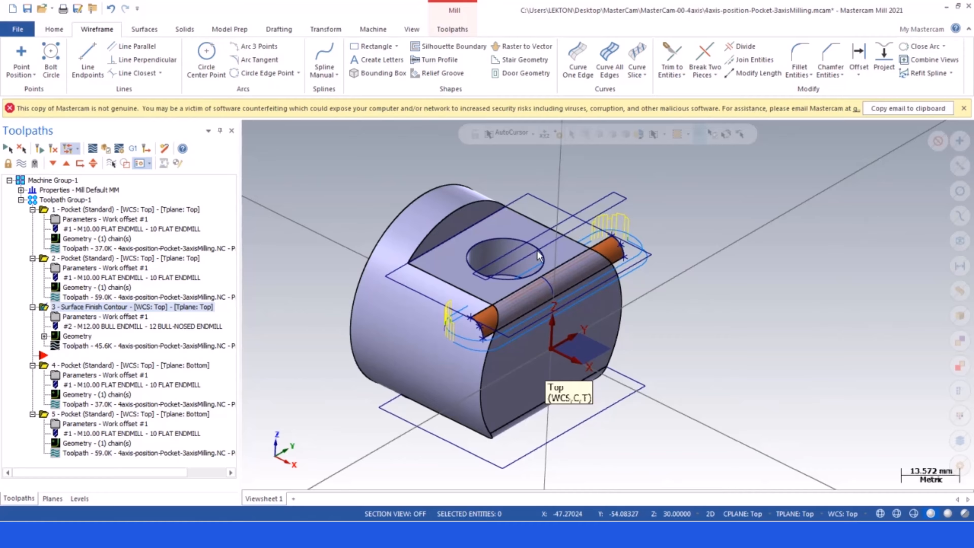
- Add the part's flat top face as a check surface for the finish contour and regenerate the toolpath
{"action": "left_click", "coordinate": [74, 338]}
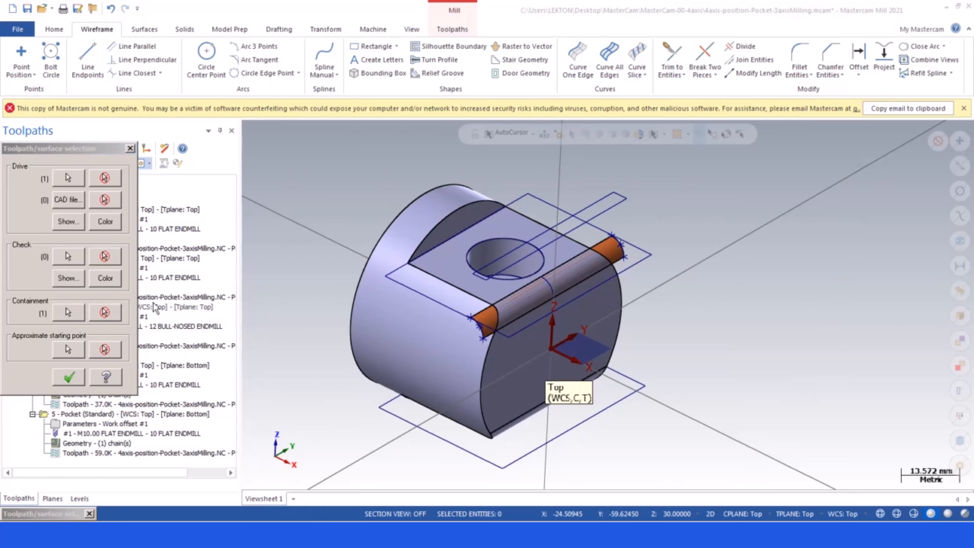
{"action": "left_click", "coordinate": [60, 258]}
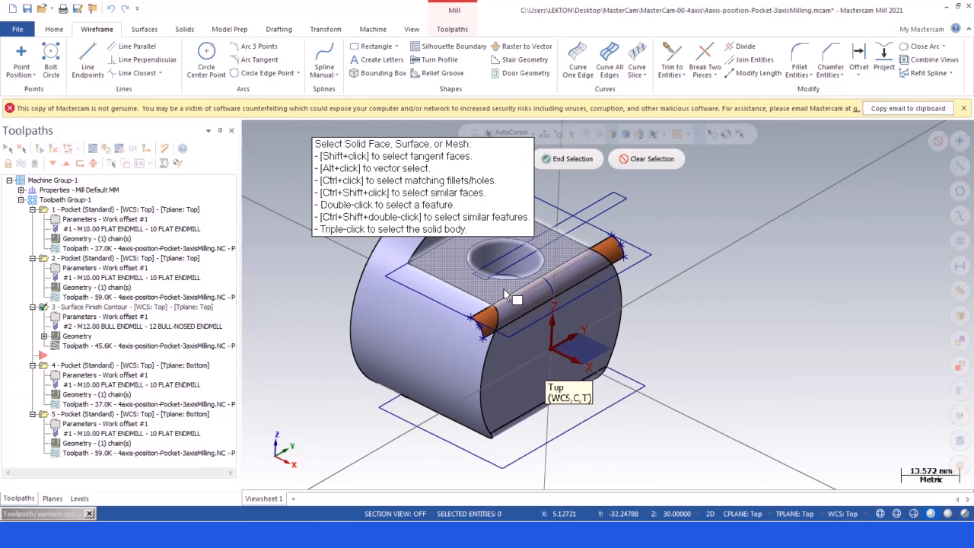
{"action": "left_click", "coordinate": [572, 159]}
{"action": "left_click", "coordinate": [80, 377]}
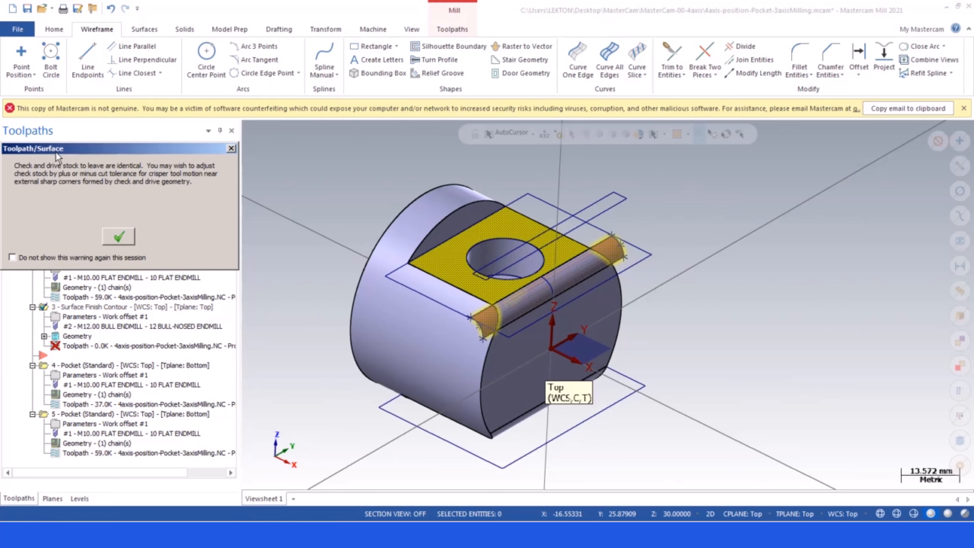
{"action": "left_click", "coordinate": [118, 237]}
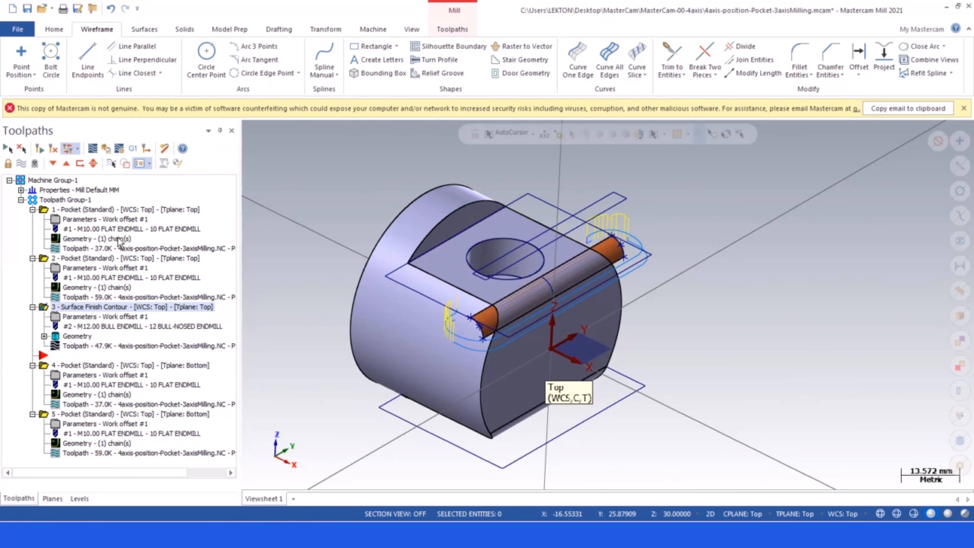
- Review the surface finish contour's tool settings and finish contour parameters, leaving them as they are
{"action": "scroll", "coordinate": [573, 378], "scroll_direction": "up", "scroll_amount": 2}
{"action": "scroll", "coordinate": [546, 358], "scroll_direction": "down", "scroll_amount": 1}
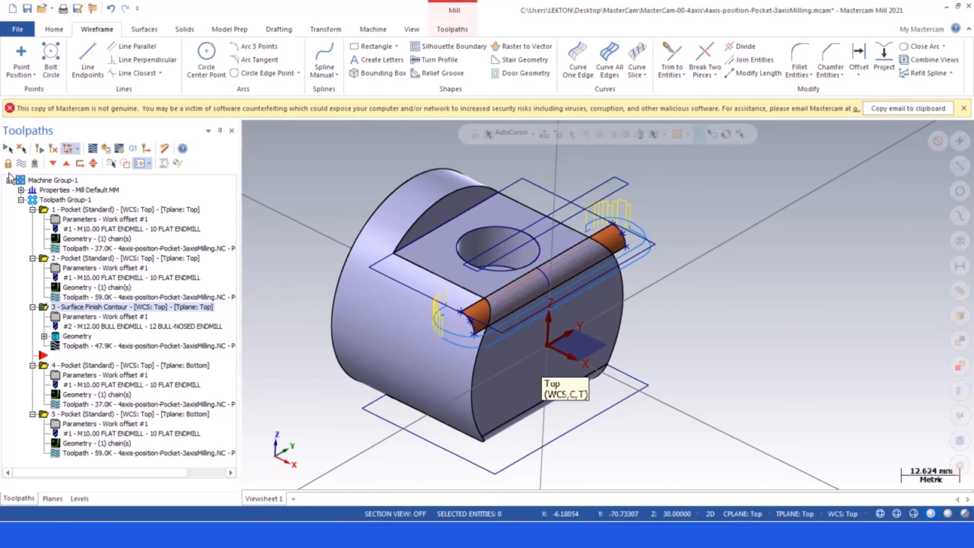
{"action": "left_click", "coordinate": [55, 321]}
{"action": "left_click", "coordinate": [39, 166]}
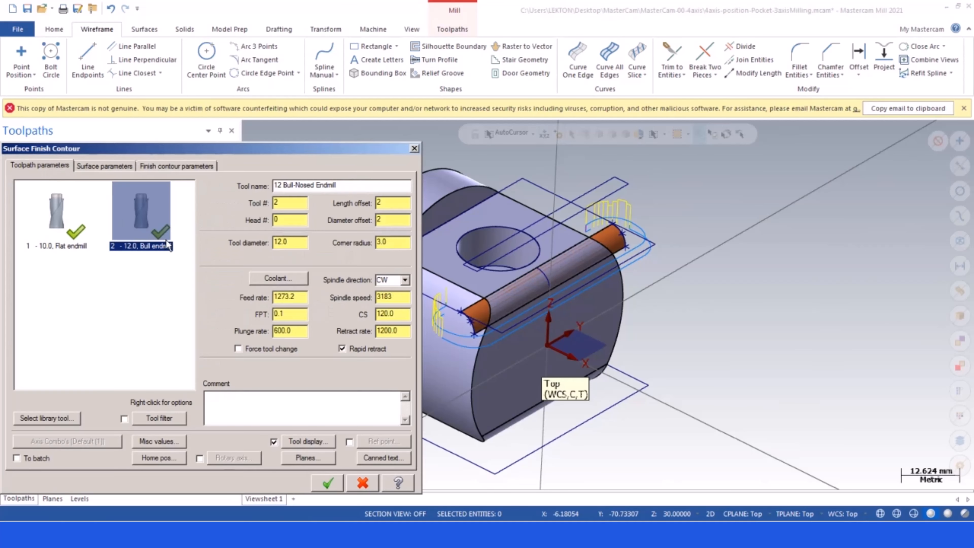
{"action": "left_click", "coordinate": [175, 167]}
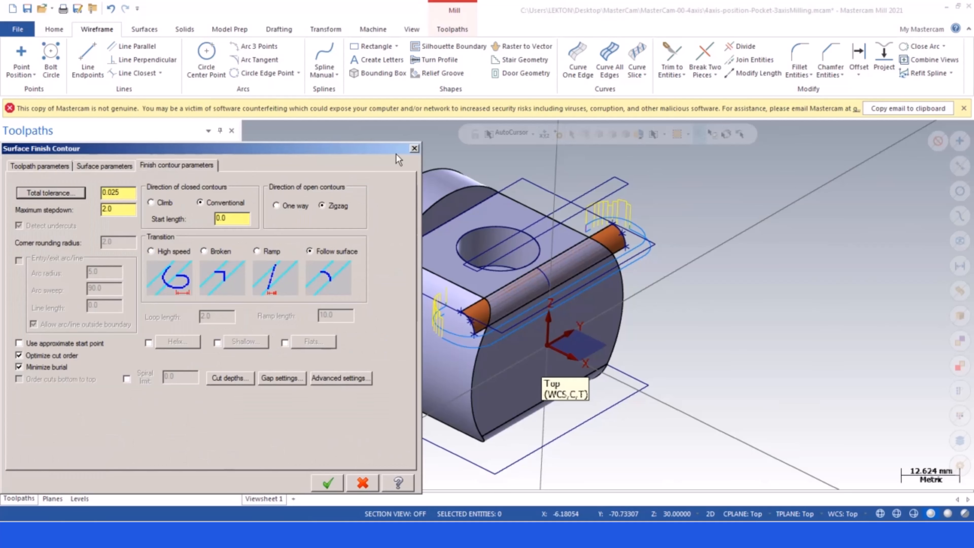
{"action": "left_click", "coordinate": [415, 149]}
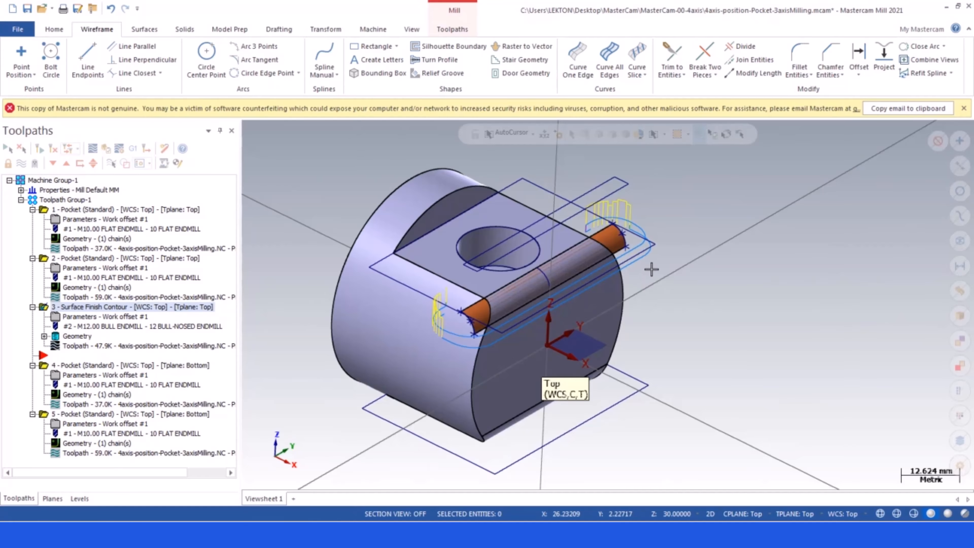
- Reset the construction depth to 0 in 3D mode and draw a line joining the fillet surface's two lower end points
{"action": "scroll", "coordinate": [686, 261], "scroll_direction": "up", "scroll_amount": 2}
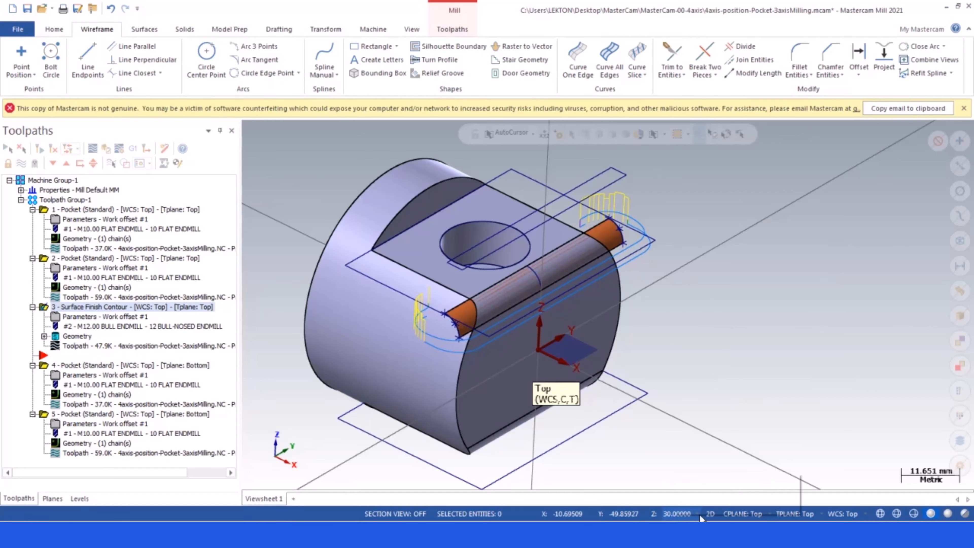
{"action": "left_click", "coordinate": [678, 514]}
{"action": "key", "text": "Return"}
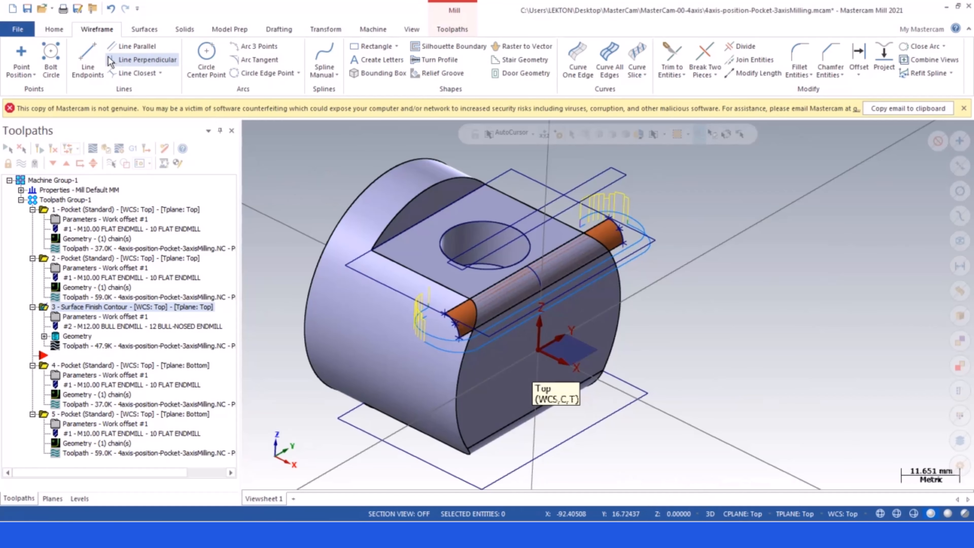
{"action": "left_click", "coordinate": [87, 58]}
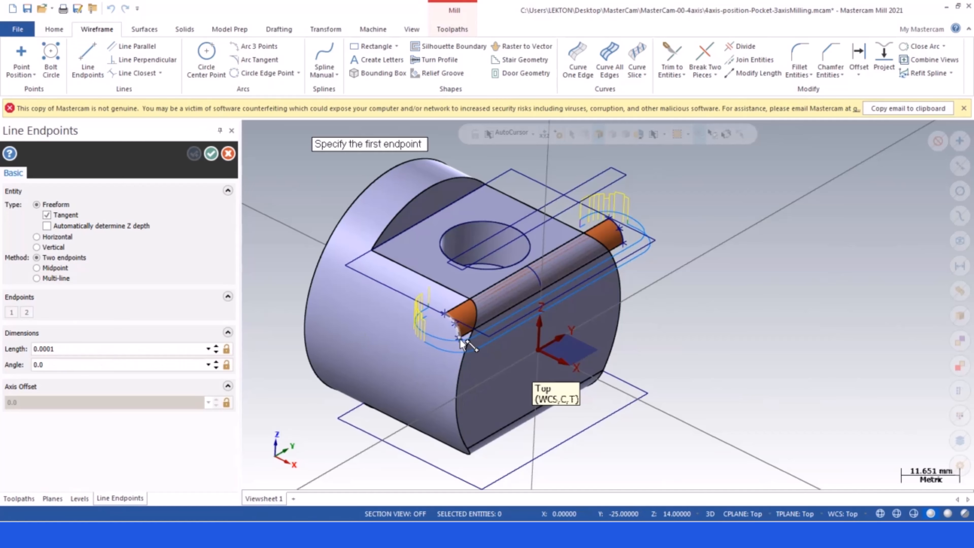
{"action": "left_click", "coordinate": [461, 340]}
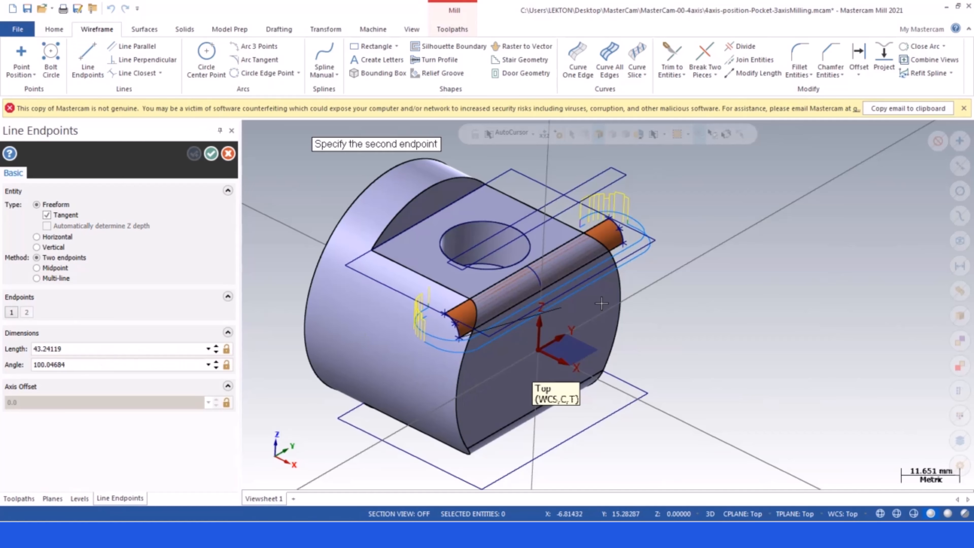
{"action": "left_click", "coordinate": [621, 245]}
{"action": "left_click", "coordinate": [211, 154]}
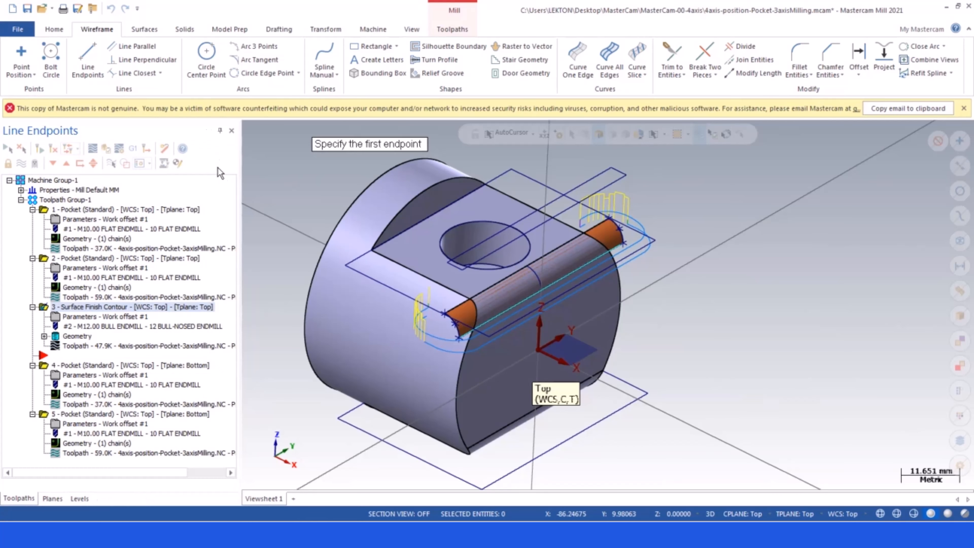
{"action": "left_click", "coordinate": [144, 29]}
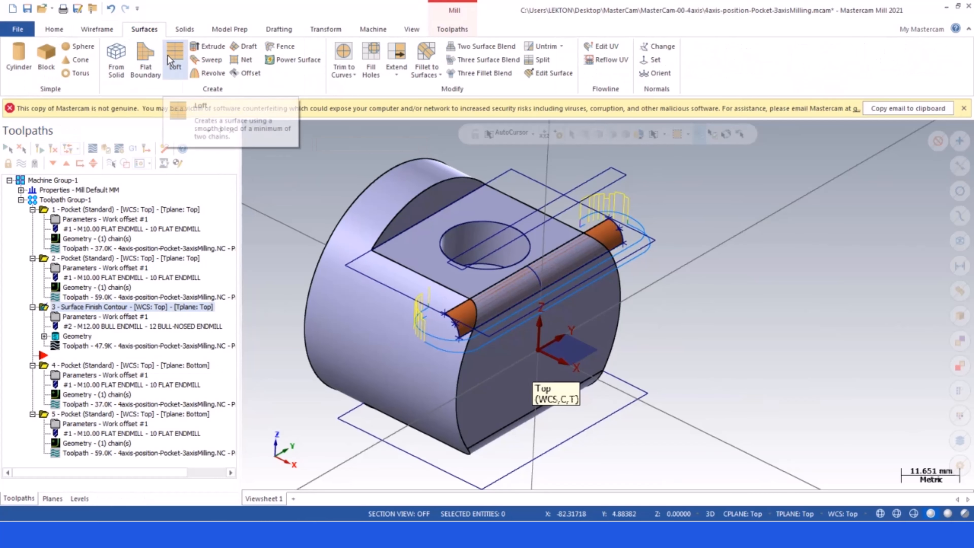
{"action": "left_click", "coordinate": [243, 47]}
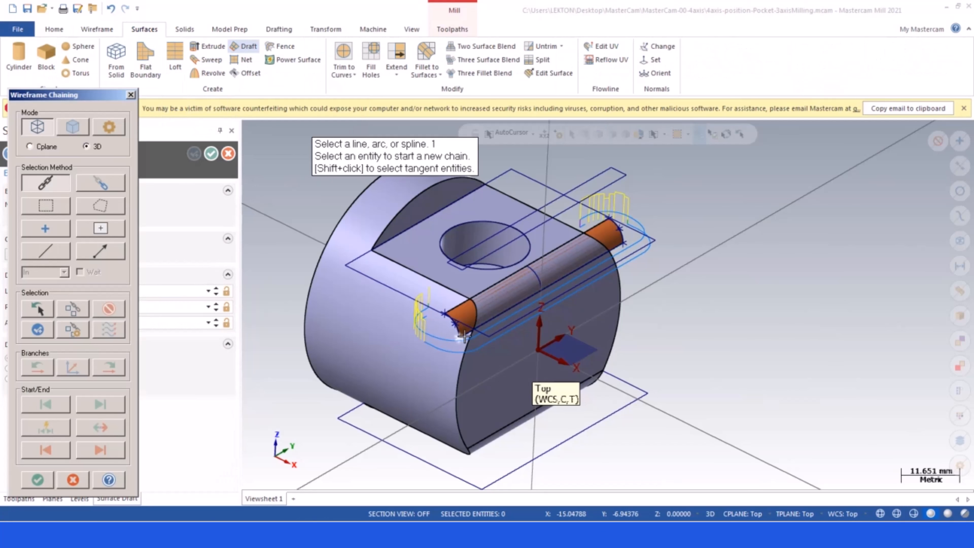
{"action": "left_click", "coordinate": [464, 334]}
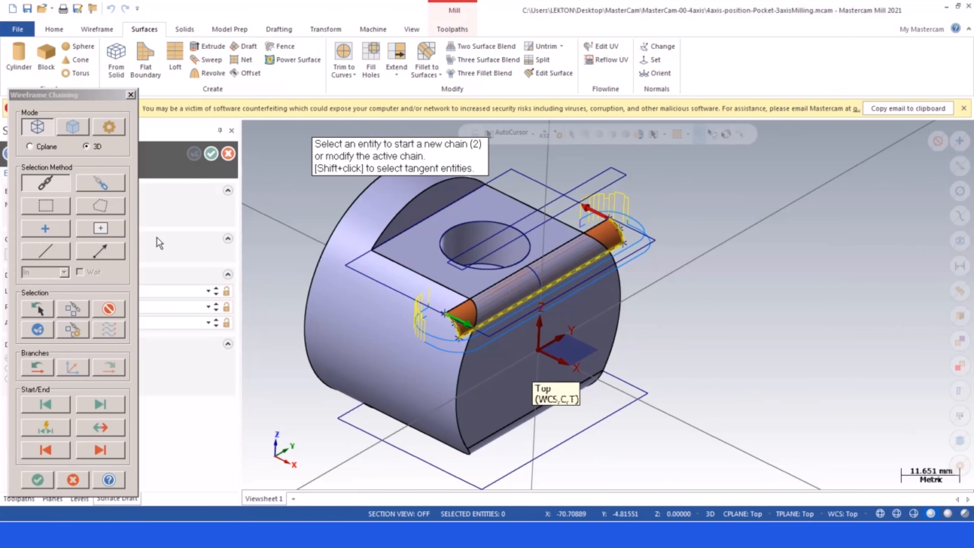
{"action": "key", "text": "Escape"}
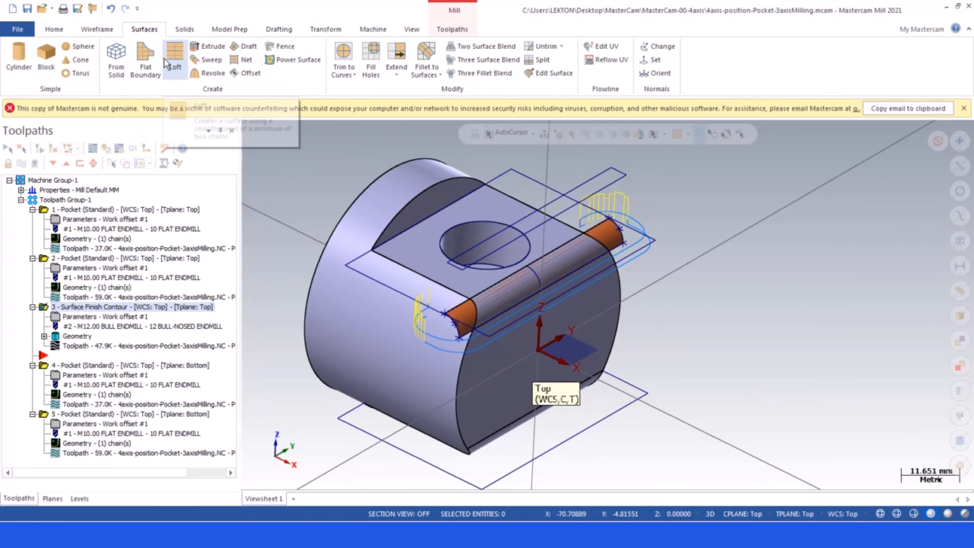
- Create a 3 mm draft surface from the single line along the fillet's lower edge, extending to the opposite side
{"action": "left_click", "coordinate": [242, 47]}
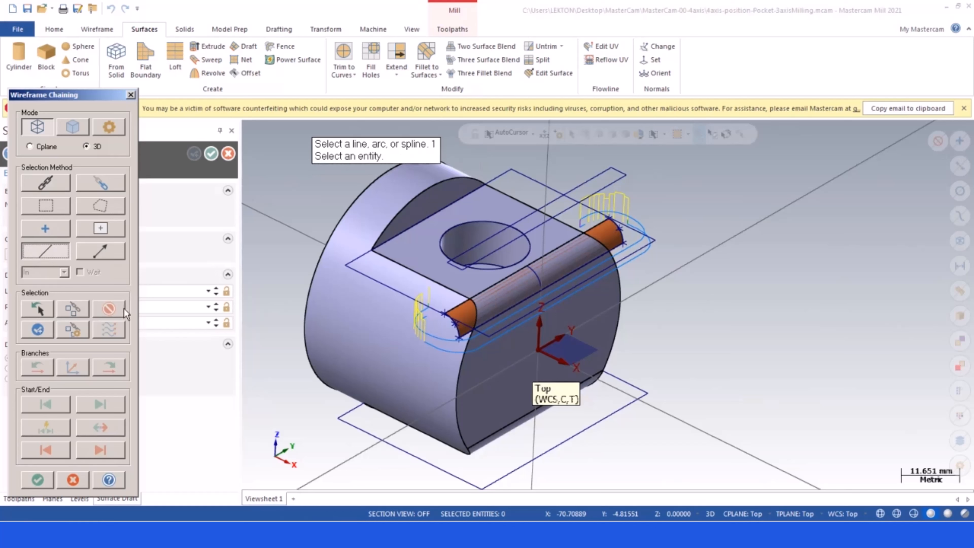
{"action": "left_click", "coordinate": [467, 334]}
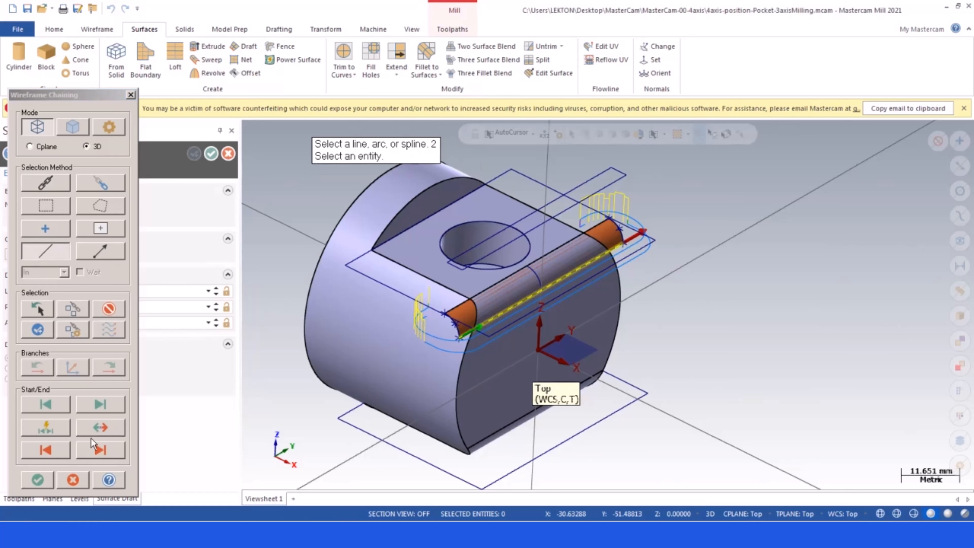
{"action": "left_click", "coordinate": [39, 474]}
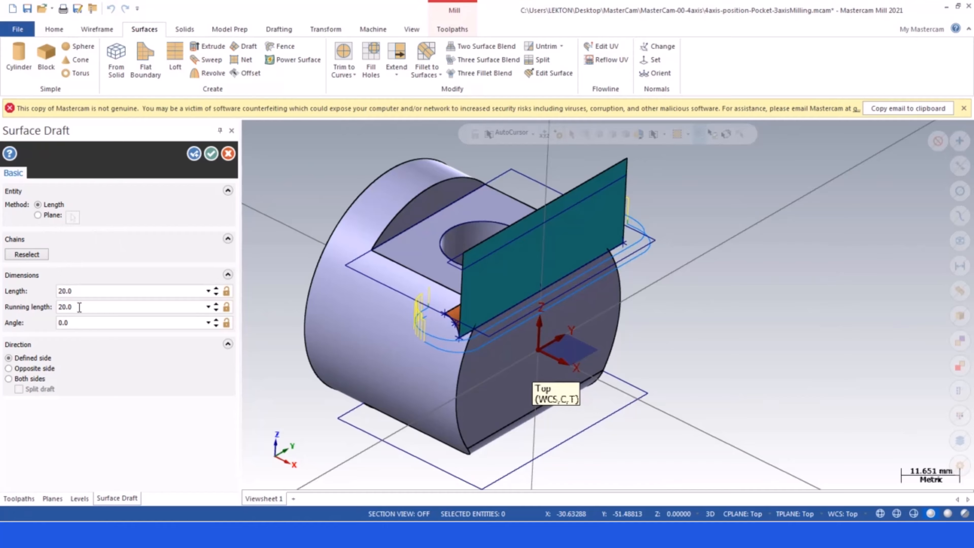
{"action": "type", "text": "3"}
{"action": "key", "text": "Return"}
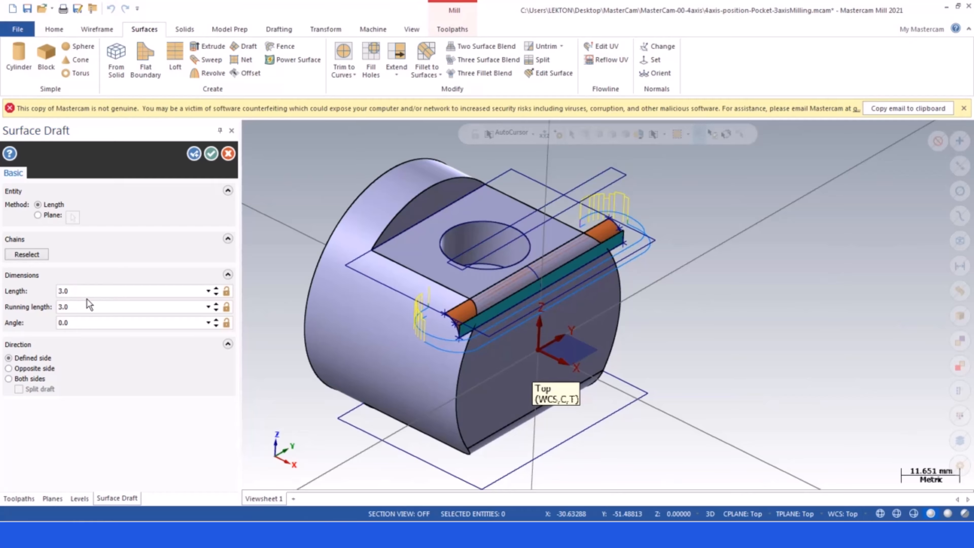
{"action": "left_click", "coordinate": [9, 369]}
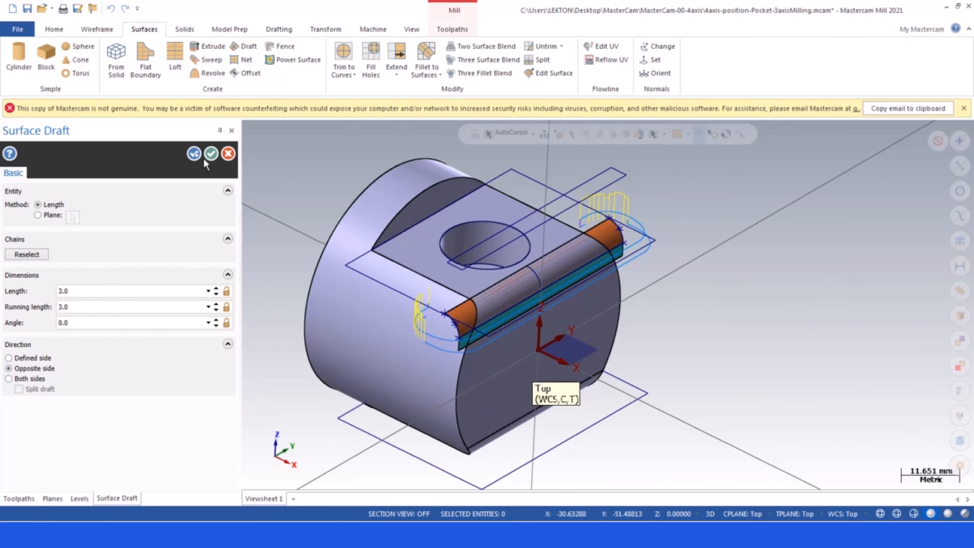
{"action": "left_click", "coordinate": [211, 153]}
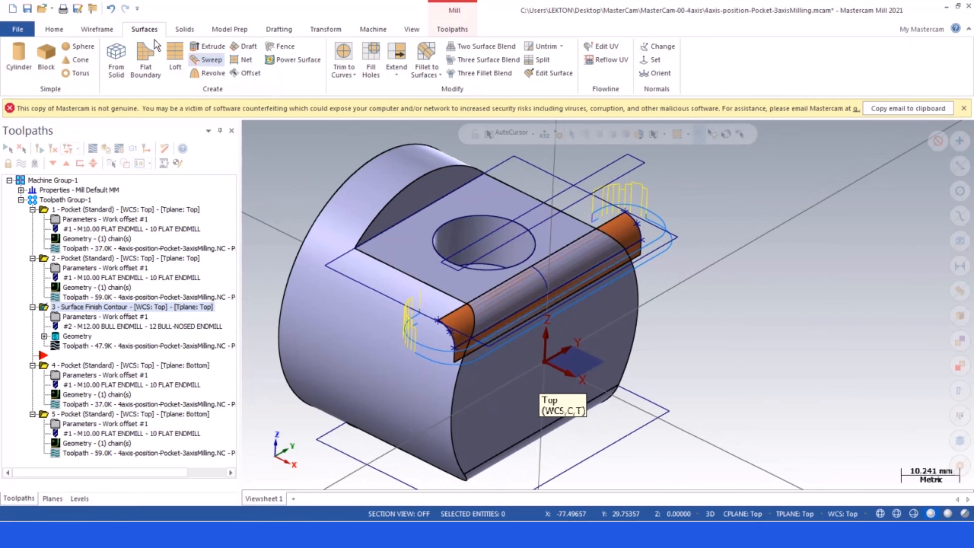
- Create a wireframe curve on the lower edge of the draft surface below the fillet
{"action": "left_click", "coordinate": [97, 29]}
{"action": "left_click", "coordinate": [578, 59]}
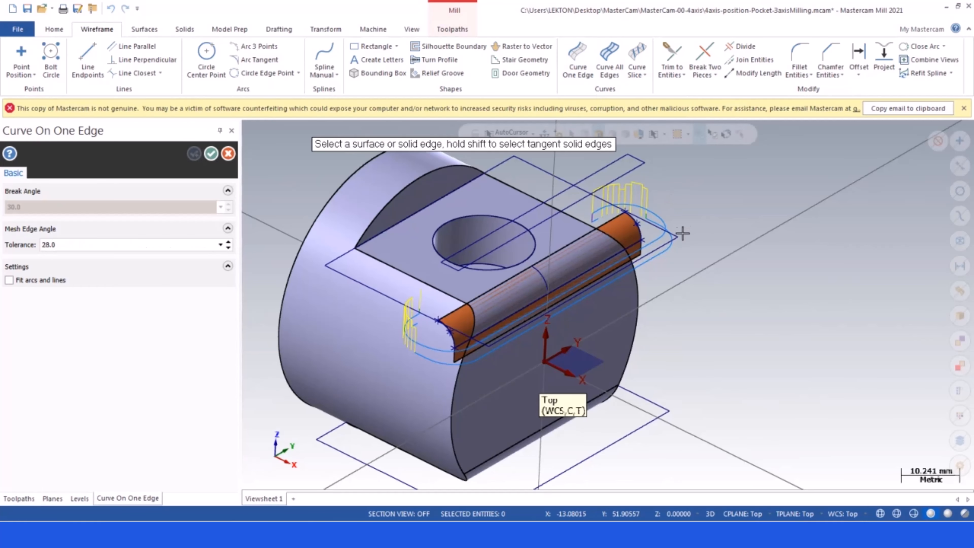
{"action": "scroll", "coordinate": [653, 255], "scroll_direction": "up", "scroll_amount": 2}
{"action": "scroll", "coordinate": [641, 260], "scroll_direction": "up", "scroll_amount": 1}
{"action": "left_click", "coordinate": [627, 253]}
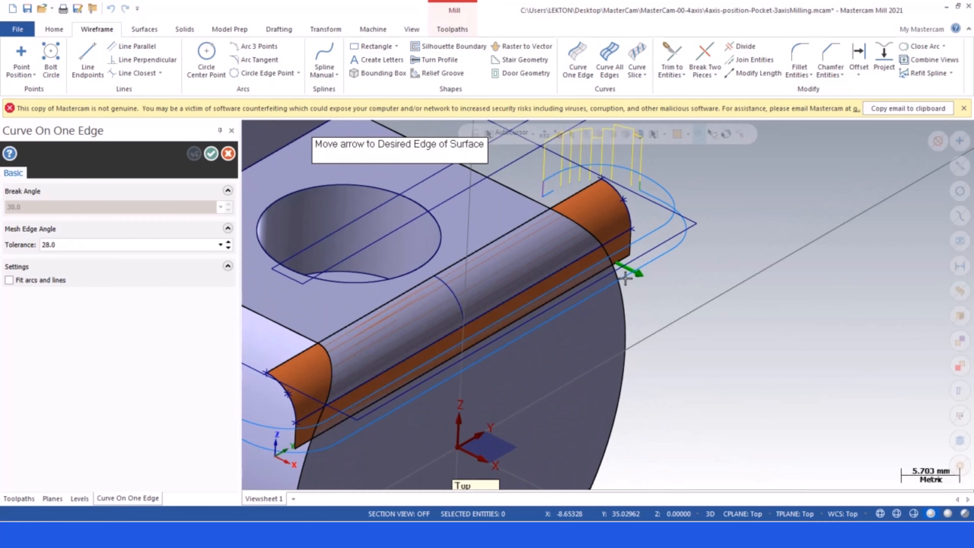
{"action": "left_click", "coordinate": [629, 271]}
{"action": "left_click", "coordinate": [211, 154]}
{"action": "scroll", "coordinate": [597, 216], "scroll_direction": "down", "scroll_amount": 2}
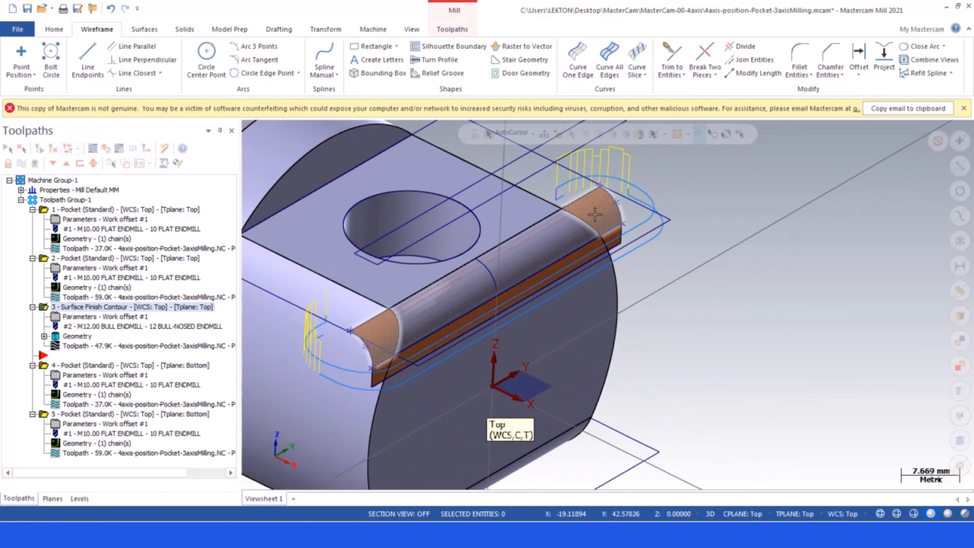
- Draft a 3 mm surface to the opposite side from the new lower edge curve and try to set the construction plane to Right
{"action": "left_click", "coordinate": [281, 30]}
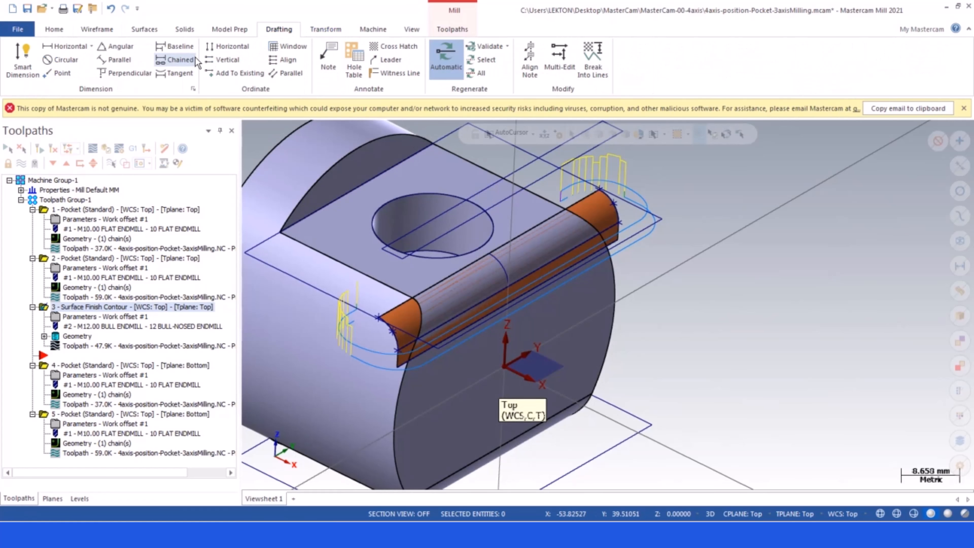
{"action": "left_click", "coordinate": [144, 30]}
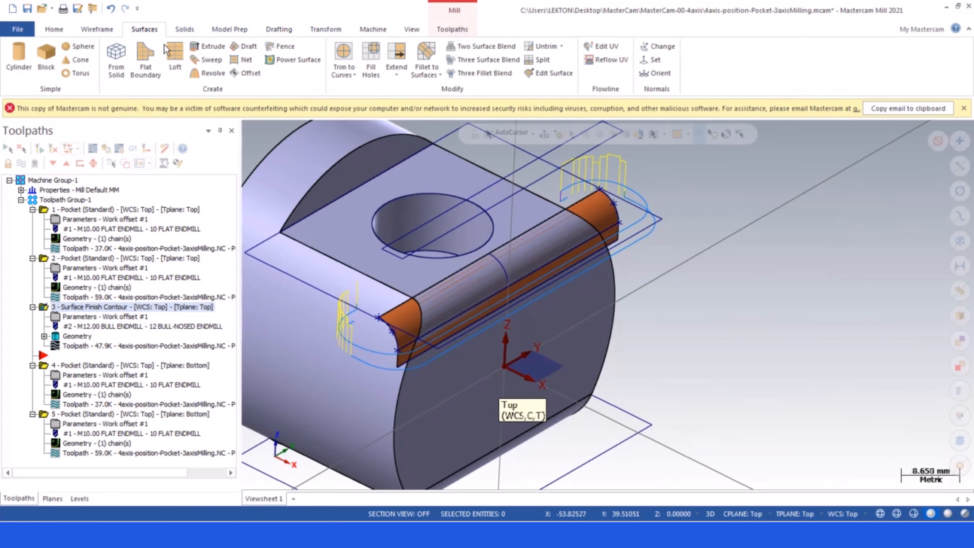
{"action": "left_click", "coordinate": [209, 60]}
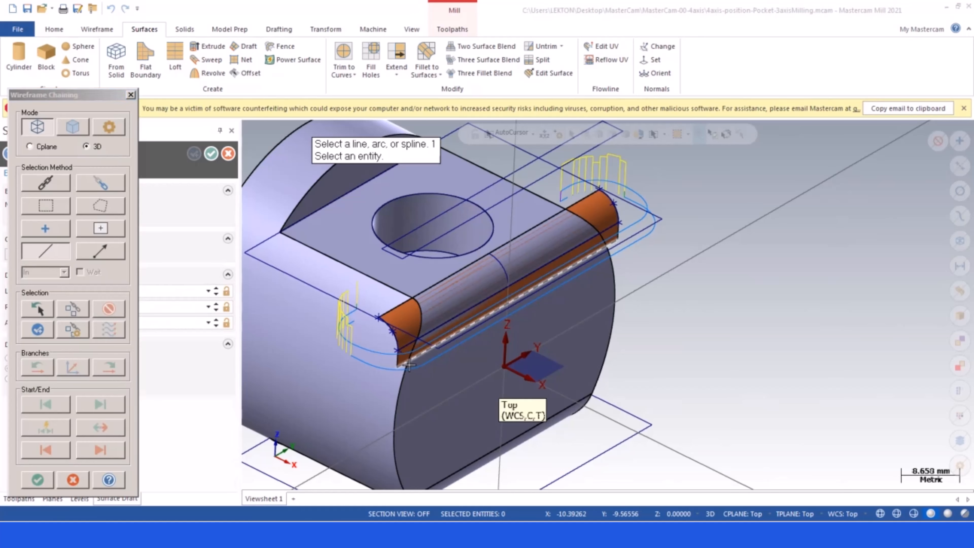
{"action": "left_click", "coordinate": [413, 359]}
{"action": "left_click", "coordinate": [37, 480]}
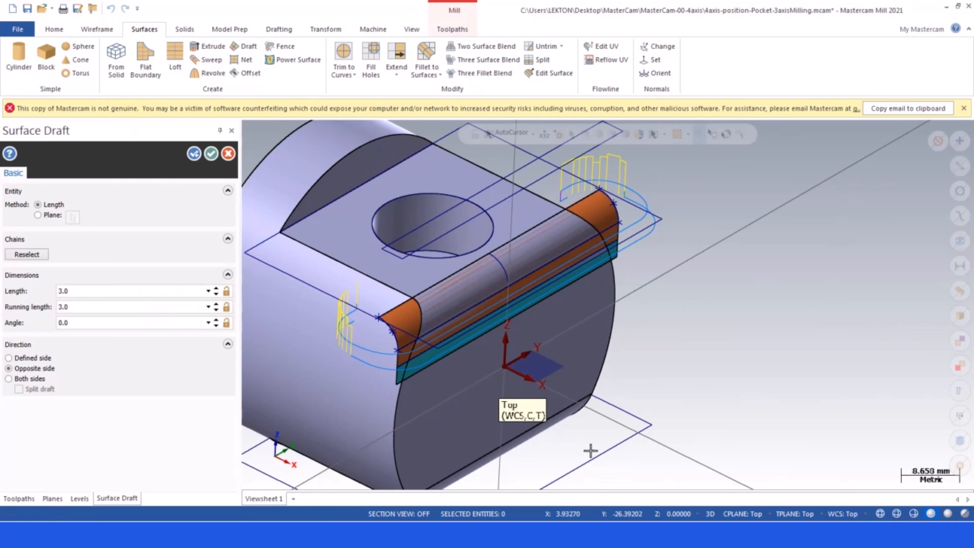
{"action": "left_click", "coordinate": [742, 514]}
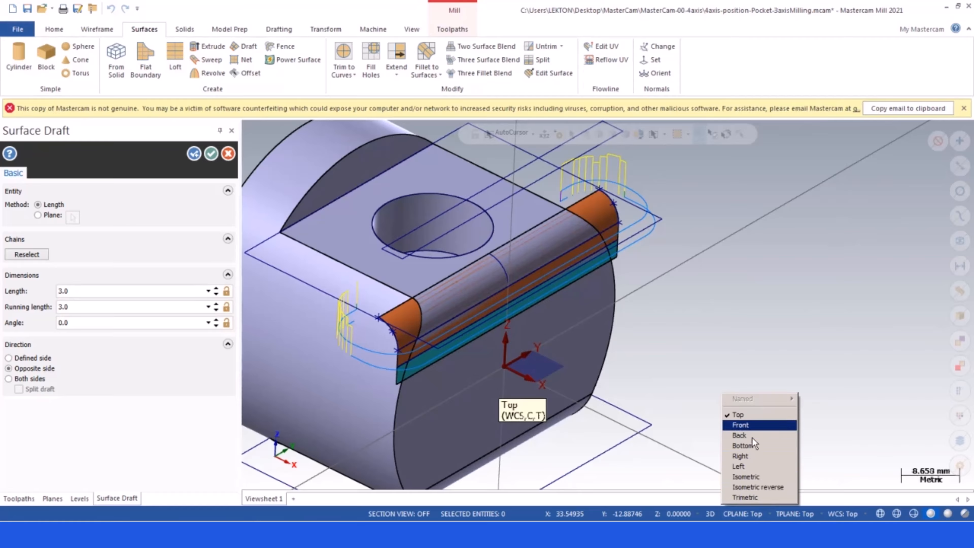
{"action": "left_click", "coordinate": [754, 456]}
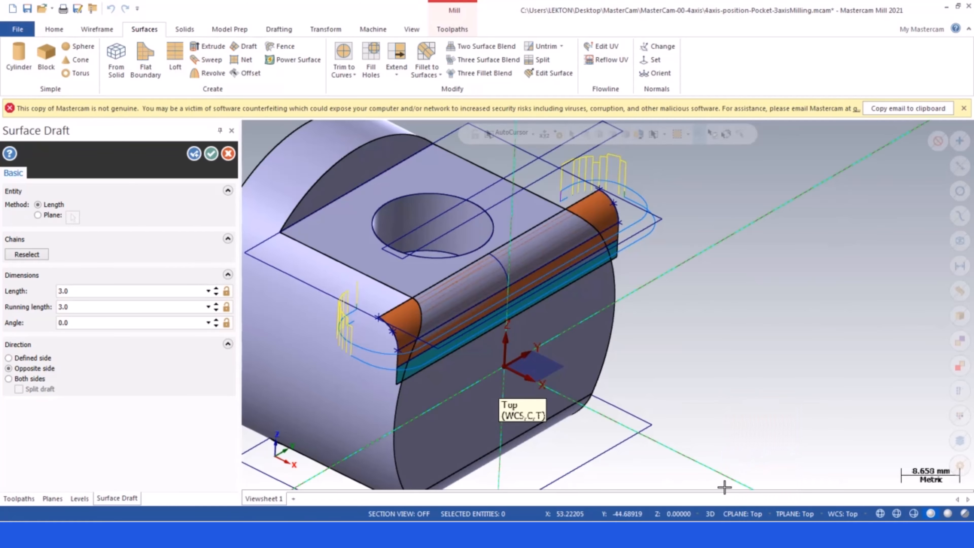
{"action": "scroll", "coordinate": [634, 355], "scroll_direction": "down", "scroll_amount": 2}
{"action": "scroll", "coordinate": [638, 351], "scroll_direction": "up", "scroll_amount": 1}
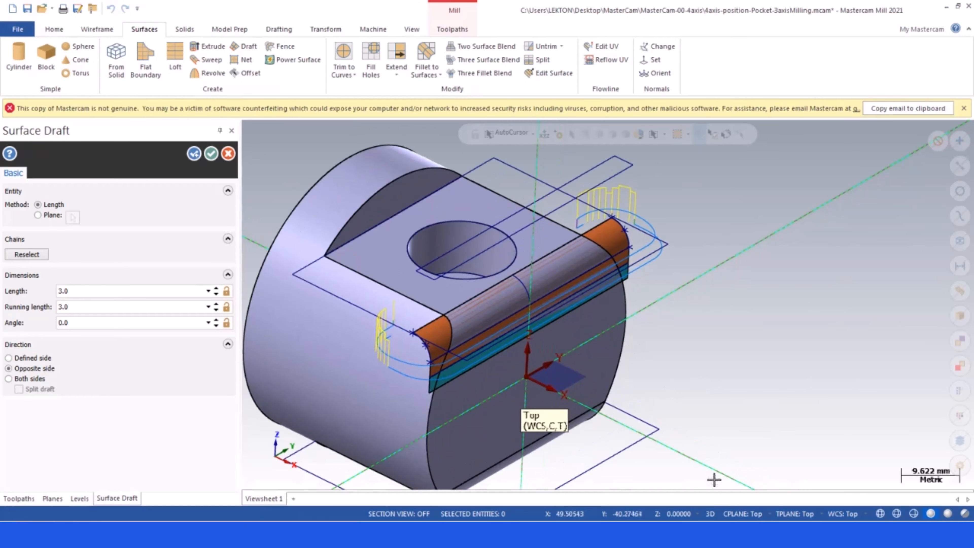
{"action": "left_click", "coordinate": [743, 514]}
{"action": "left_click", "coordinate": [753, 456]}
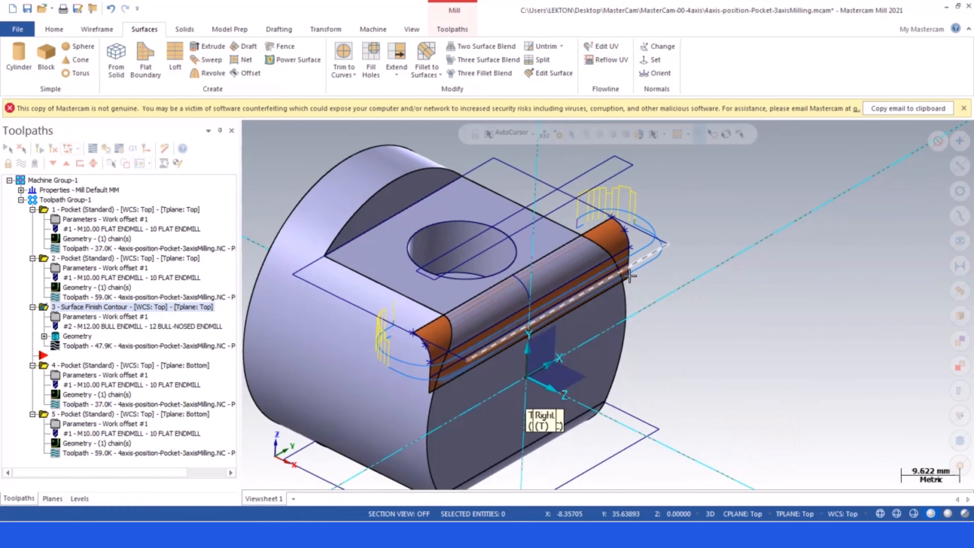
- Delete the second draft surface hanging below the lower edge curve
{"action": "scroll", "coordinate": [629, 284], "scroll_direction": "up", "scroll_amount": 3}
{"action": "left_click", "coordinate": [617, 272]}
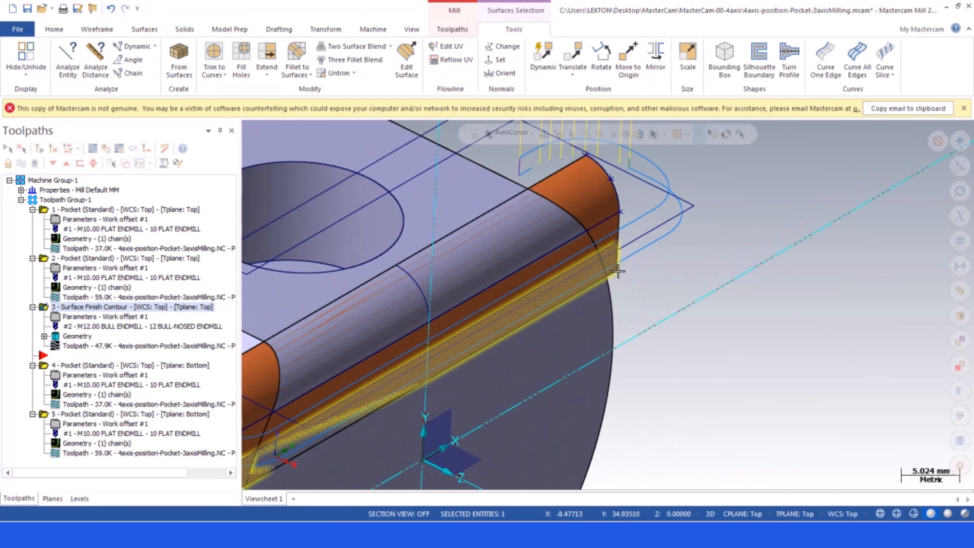
{"action": "key", "text": "Escape"}
{"action": "scroll", "coordinate": [728, 364], "scroll_direction": "down", "scroll_amount": 2}
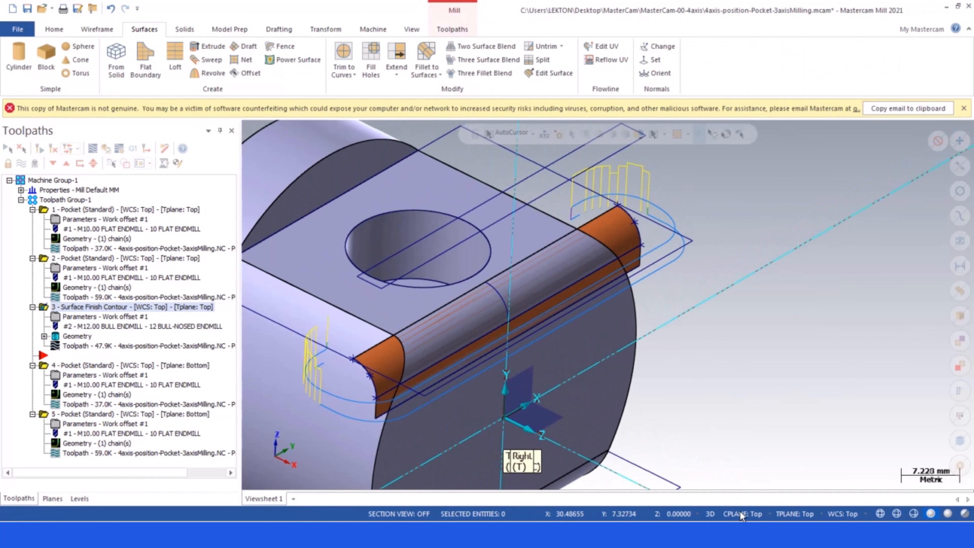
- With the construction plane set to Right, draft a 12 mm surface to the defined side from the line along the 3 mm draft's lower edge
{"action": "left_click", "coordinate": [743, 513]}
{"action": "left_click", "coordinate": [755, 455]}
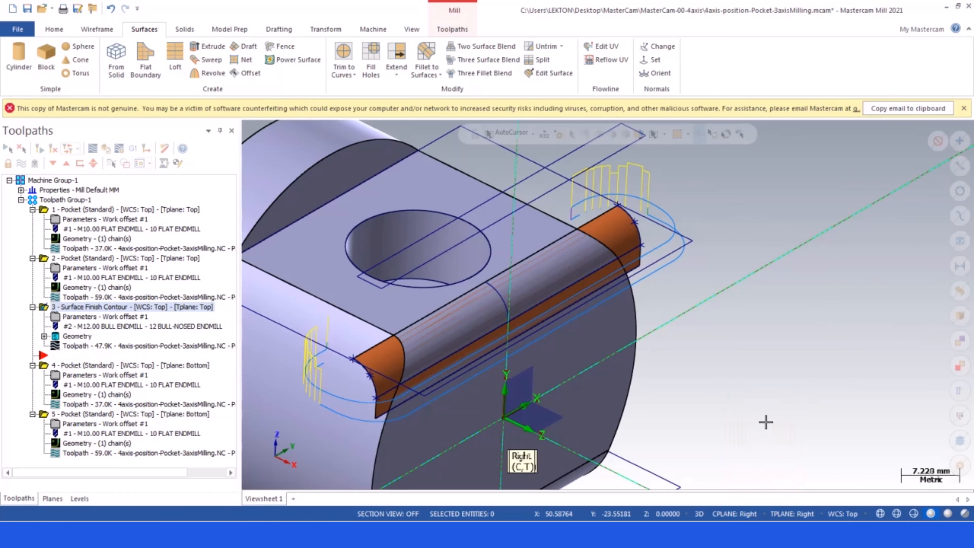
{"action": "scroll", "coordinate": [731, 389], "scroll_direction": "up", "scroll_amount": 1}
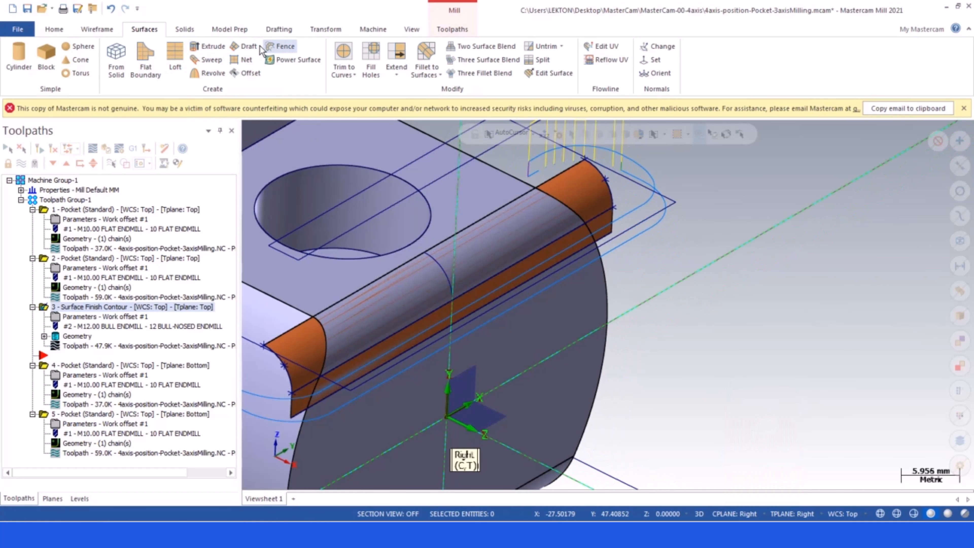
{"action": "left_click", "coordinate": [244, 46]}
{"action": "left_click", "coordinate": [306, 407]}
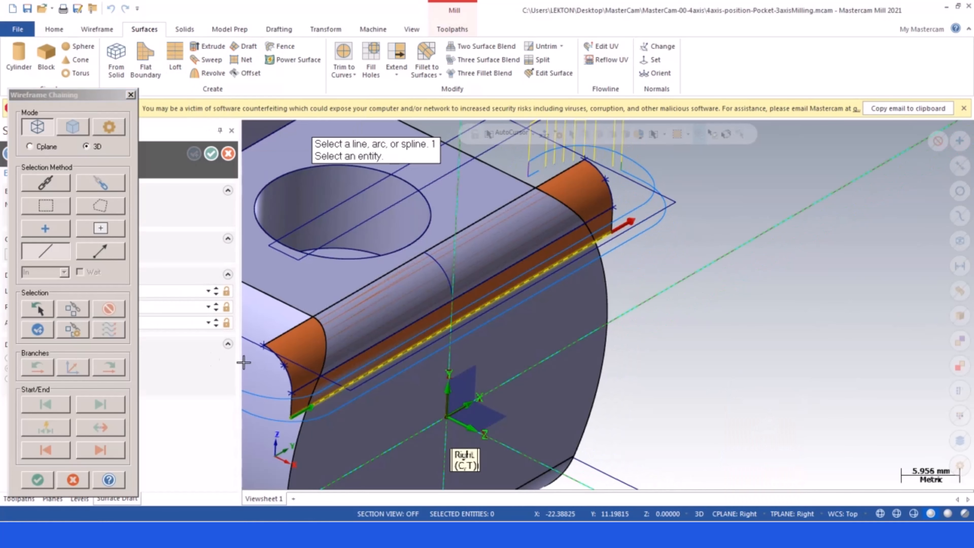
{"action": "left_click", "coordinate": [38, 478]}
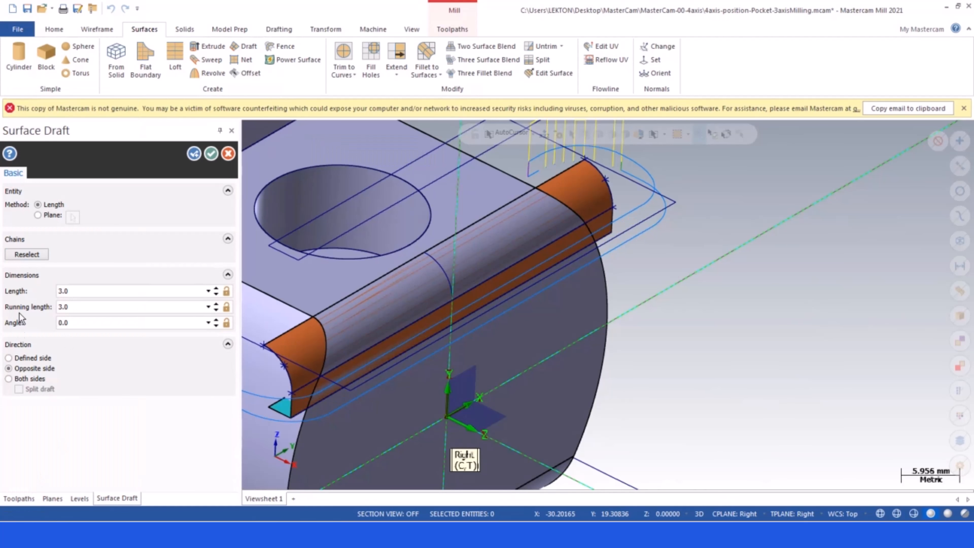
{"action": "left_click", "coordinate": [8, 358]}
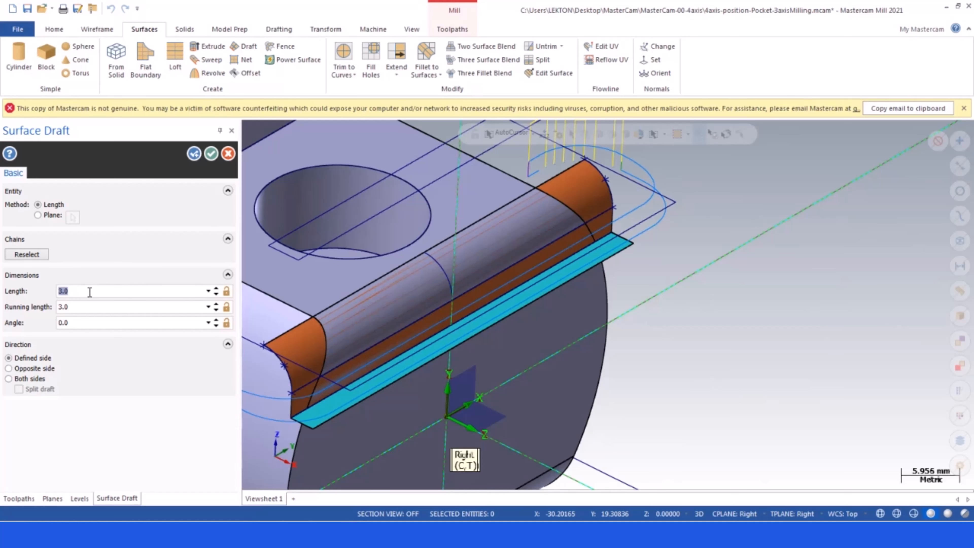
{"action": "type", "text": "12"}
{"action": "key", "text": "Return"}
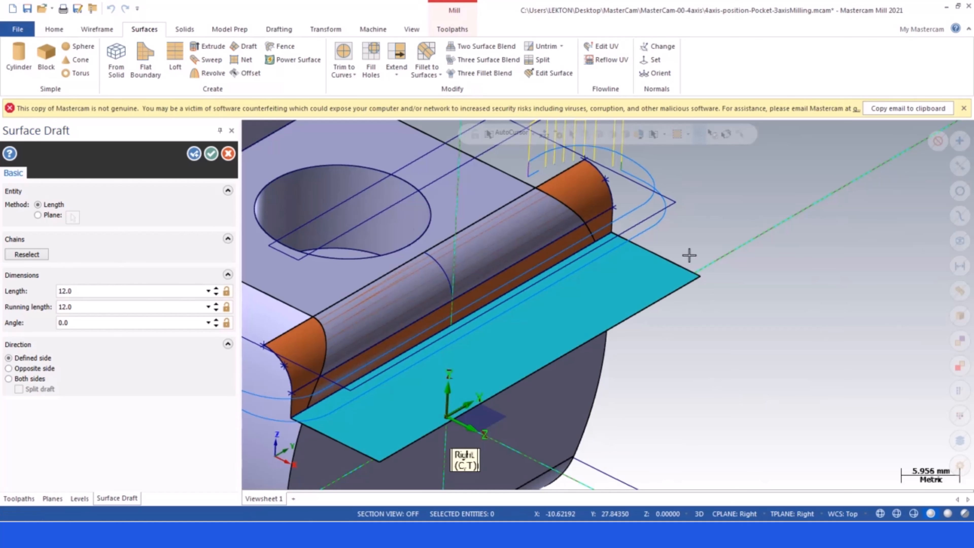
{"action": "scroll", "coordinate": [859, 269], "scroll_direction": "down", "scroll_amount": 3}
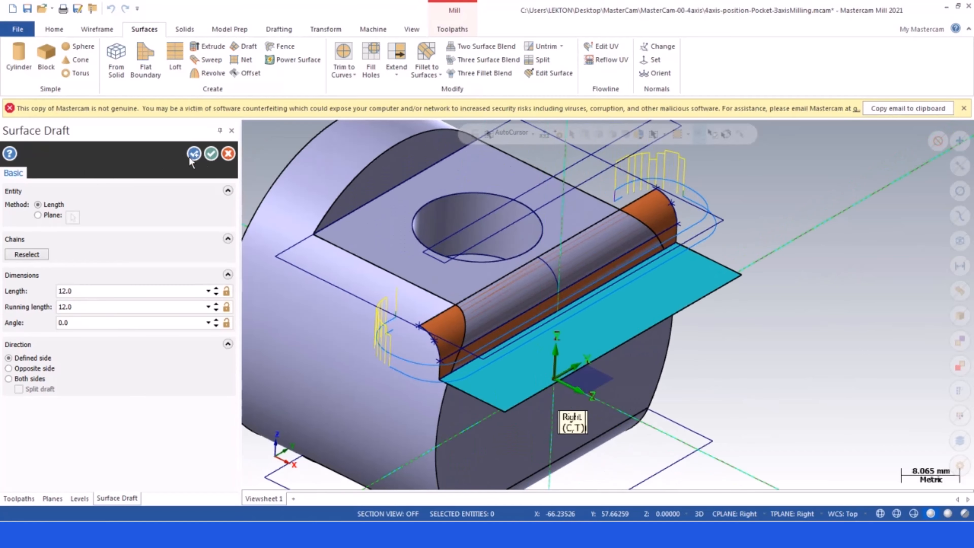
{"action": "left_click", "coordinate": [211, 154]}
- Delete the narrow wireframe rectangle floating above the hole
{"action": "scroll", "coordinate": [506, 217], "scroll_direction": "down", "scroll_amount": 3}
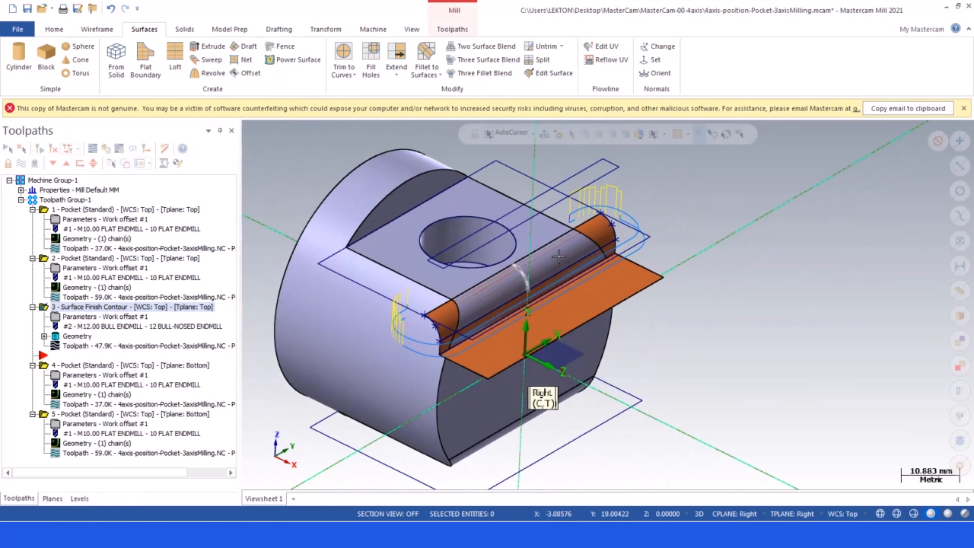
{"action": "scroll", "coordinate": [506, 218], "scroll_direction": "up", "scroll_amount": 2}
{"action": "left_click", "coordinate": [627, 164]}
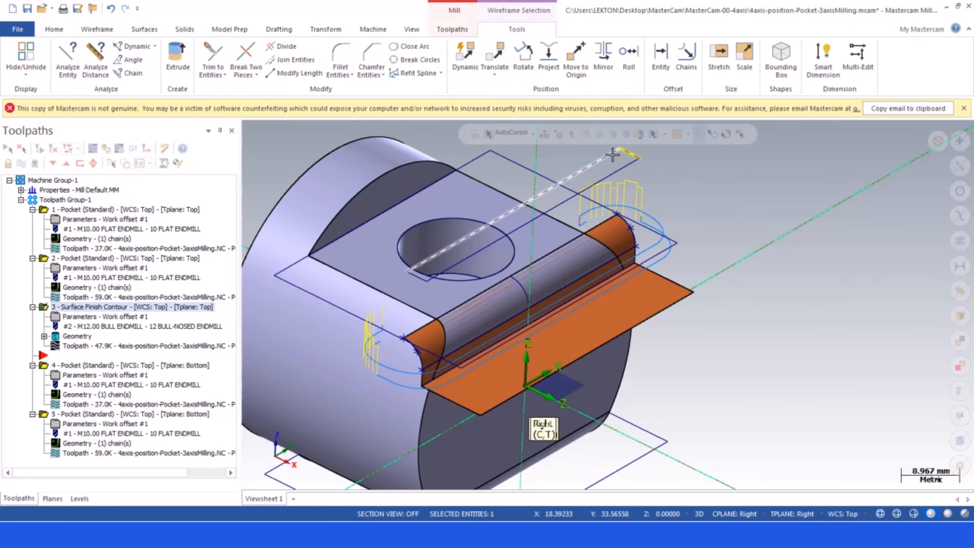
{"action": "left_click", "coordinate": [417, 279]}
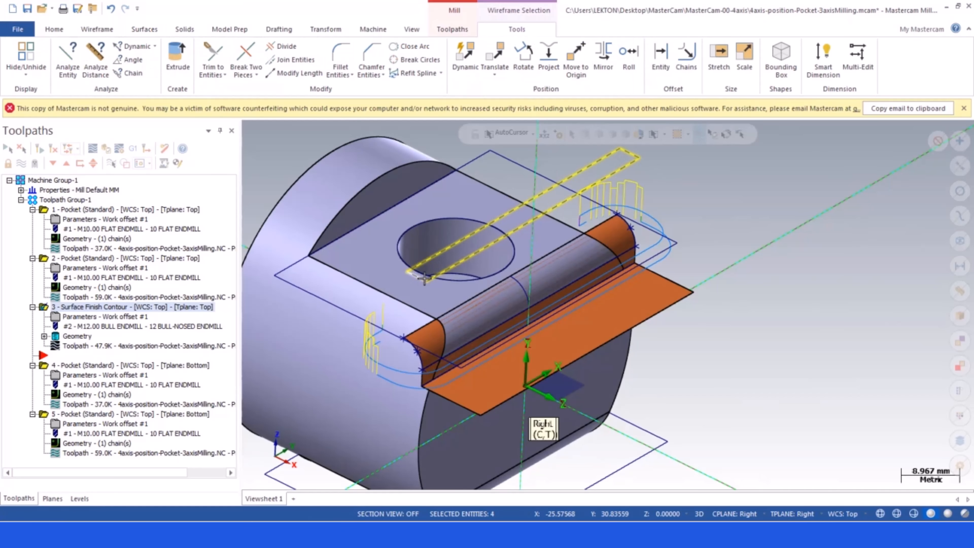
{"action": "key", "text": "Delete"}
{"action": "left_click", "coordinate": [143, 239]}
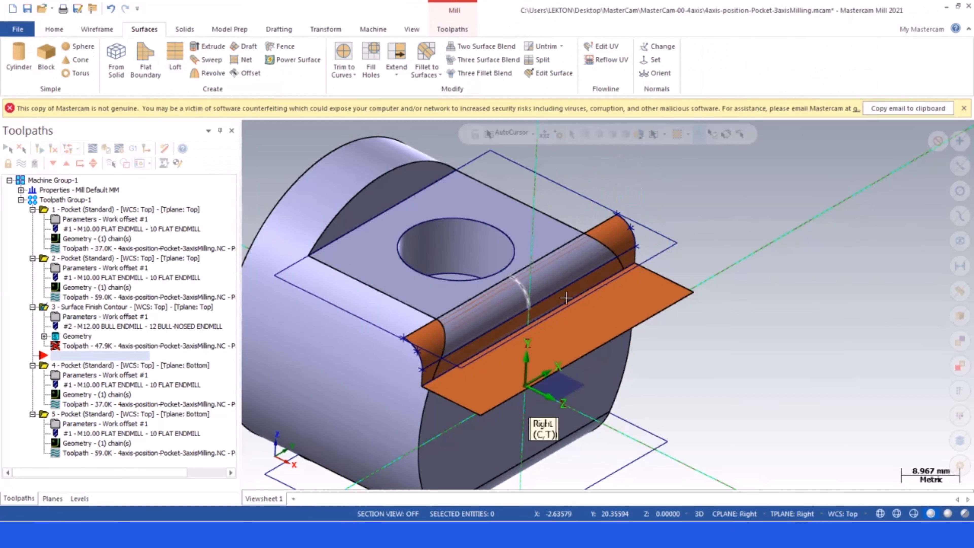
- Set the construction plane to Top in 2D mode with a Z depth of 30
{"action": "scroll", "coordinate": [624, 348], "scroll_direction": "down", "scroll_amount": 1}
{"action": "left_click", "coordinate": [736, 513]}
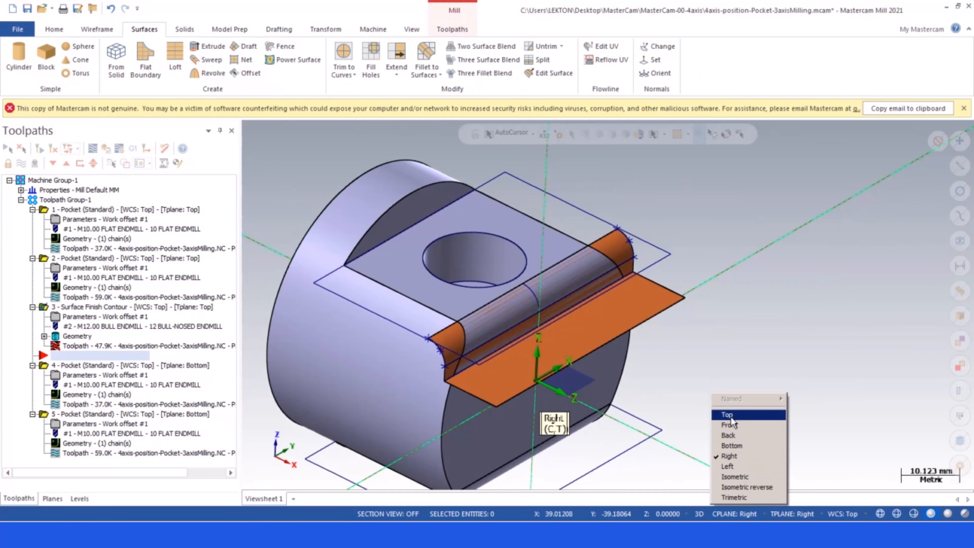
{"action": "left_click", "coordinate": [731, 416]}
{"action": "left_click", "coordinate": [710, 513]}
{"action": "left_click", "coordinate": [686, 515]}
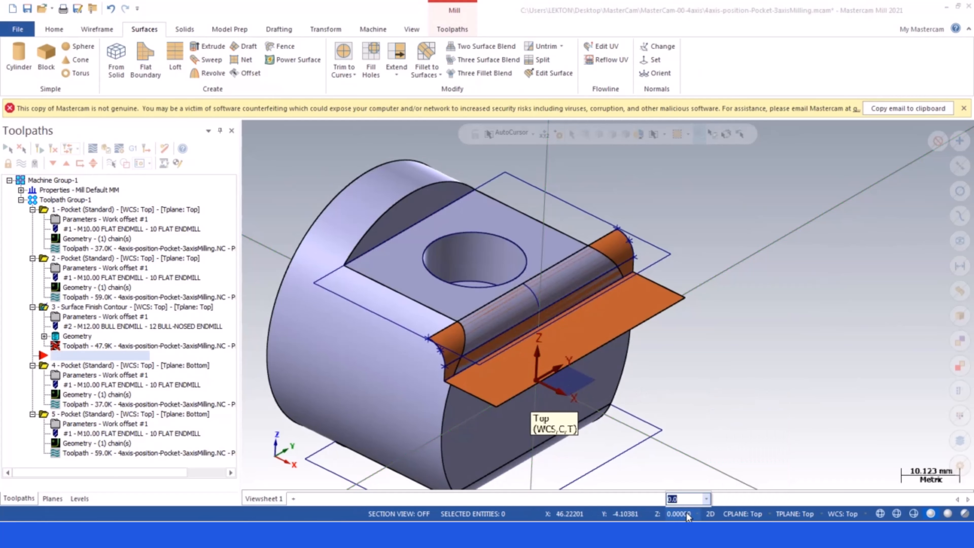
{"action": "type", "text": "30"}
{"action": "key", "text": "Return"}
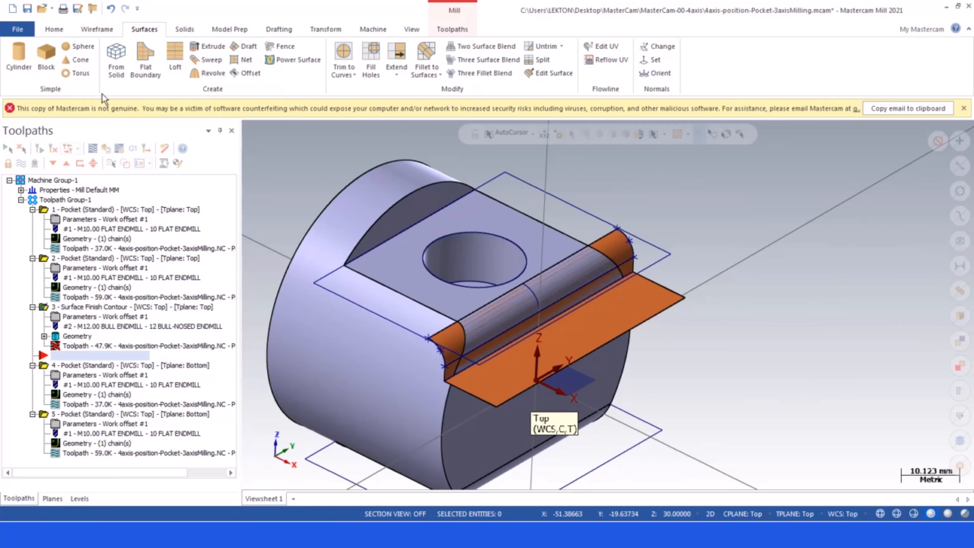
- Try to create a wireframe curve on the long outer edge of the 12 mm draft surface
{"action": "left_click", "coordinate": [97, 29]}
{"action": "left_click", "coordinate": [578, 62]}
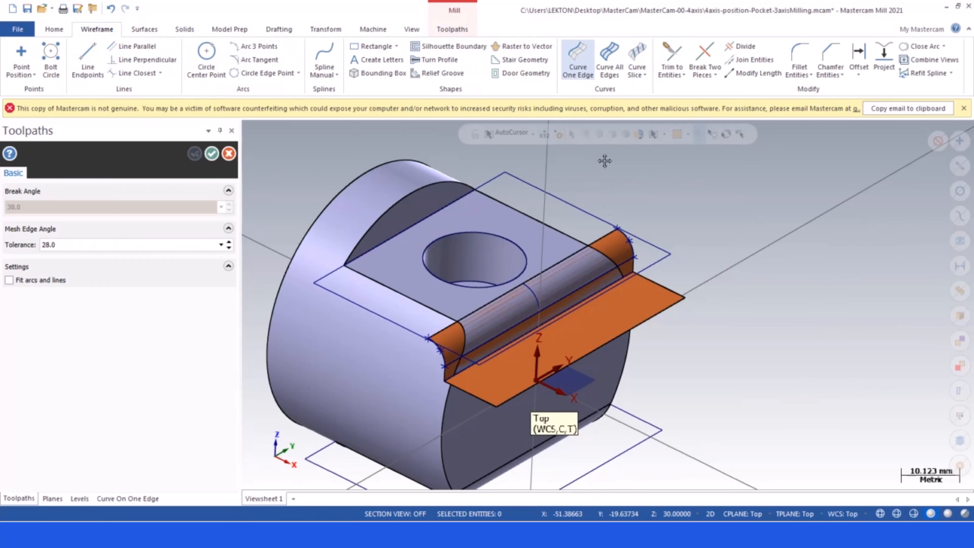
{"action": "left_click", "coordinate": [653, 318]}
{"action": "left_click", "coordinate": [652, 352]}
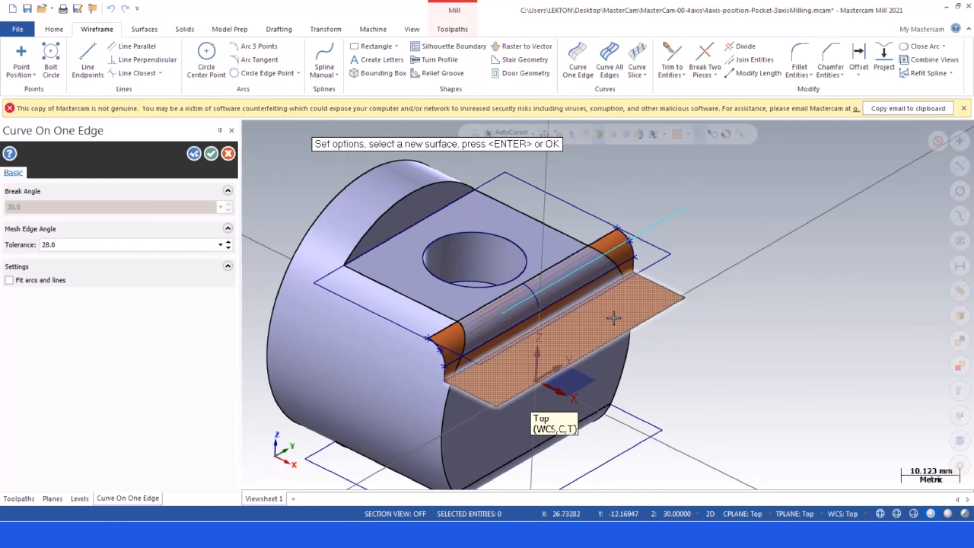
{"action": "key", "text": "Return"}
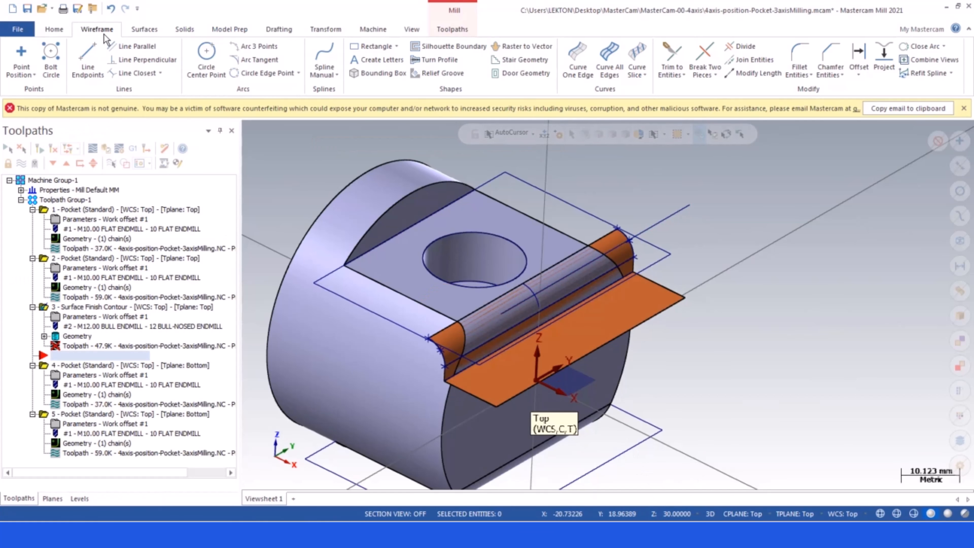
{"action": "left_click", "coordinate": [578, 58]}
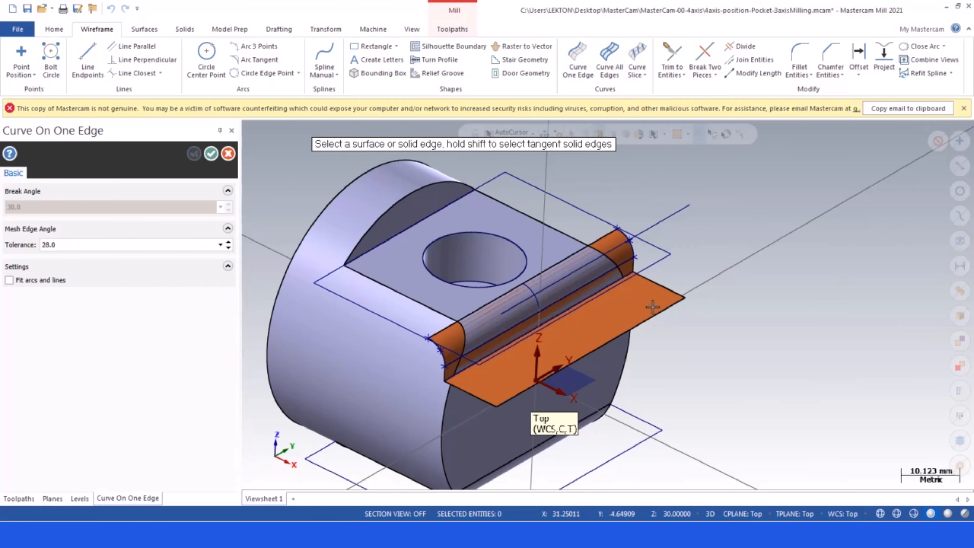
{"action": "left_click", "coordinate": [676, 331]}
{"action": "key", "text": "Return"}
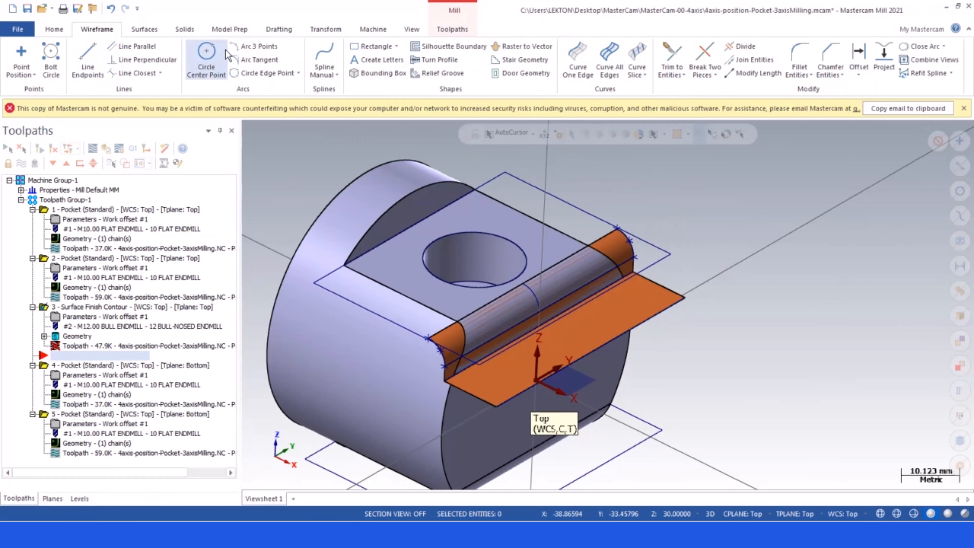
- Try a 16 by 50 mm rectangle from the fillet's upper edge to the draft surface's outer corner, and undo it
{"action": "left_click", "coordinate": [374, 46]}
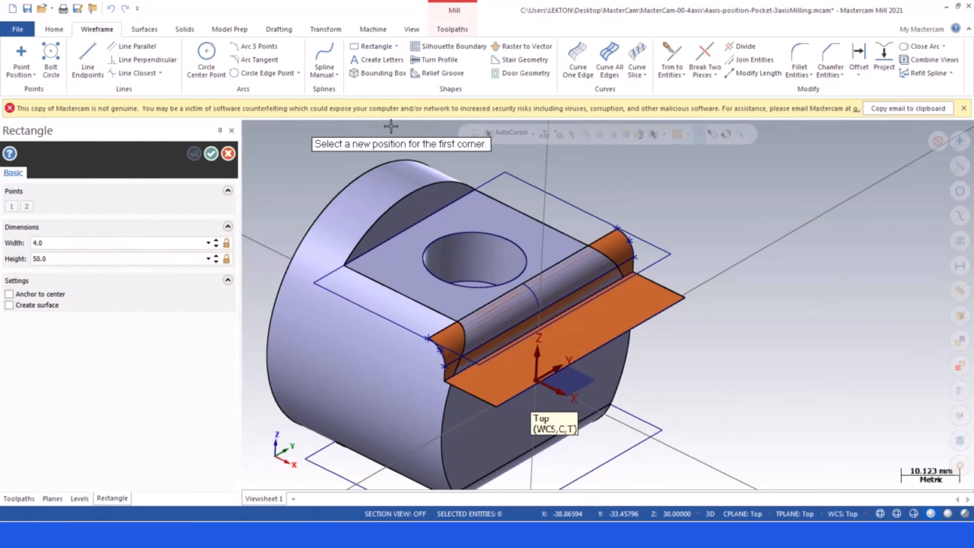
{"action": "left_click", "coordinate": [429, 339]}
{"action": "left_click", "coordinate": [684, 298]}
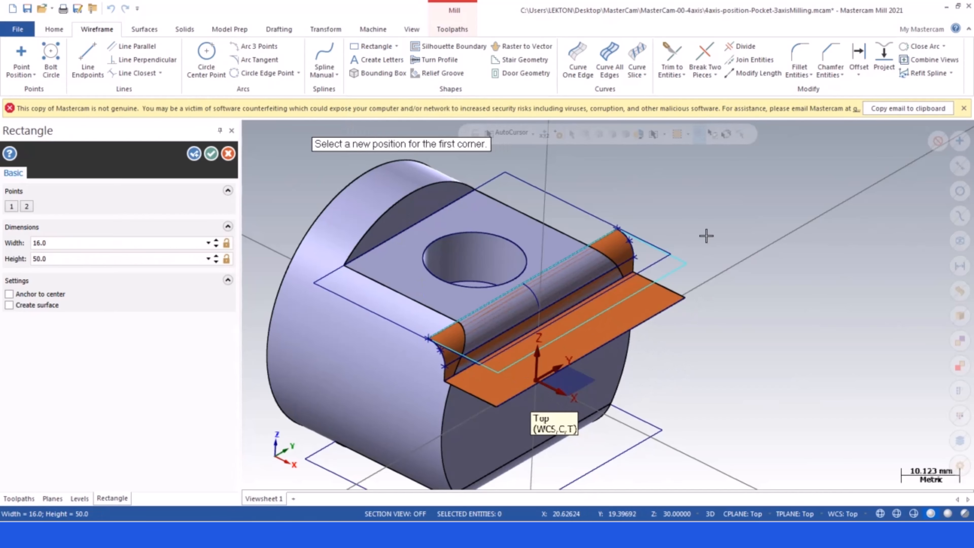
{"action": "key", "text": "Return"}
{"action": "middle_click_drag", "start_coordinate": [719, 228], "coordinate": [720, 249]}
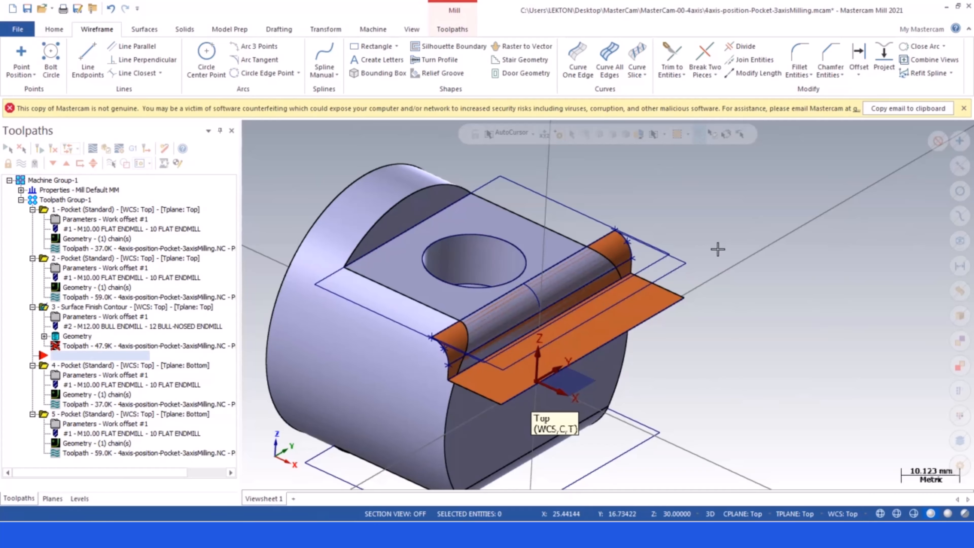
{"action": "left_click", "coordinate": [111, 9]}
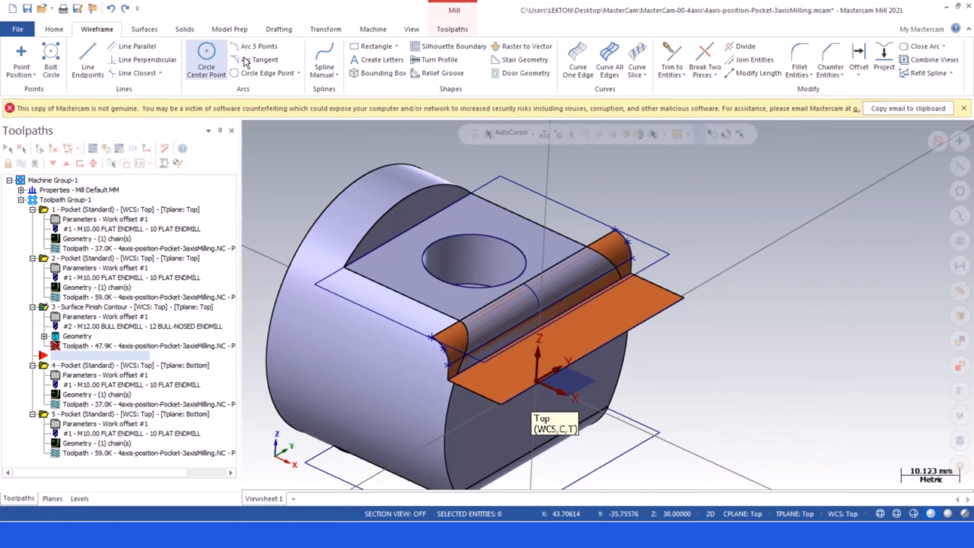
- Draw a 16 by 50 mm rectangle at Z 30, spanning from the fillet's upper edge to the draft surface's outer corner
{"action": "left_click", "coordinate": [369, 47]}
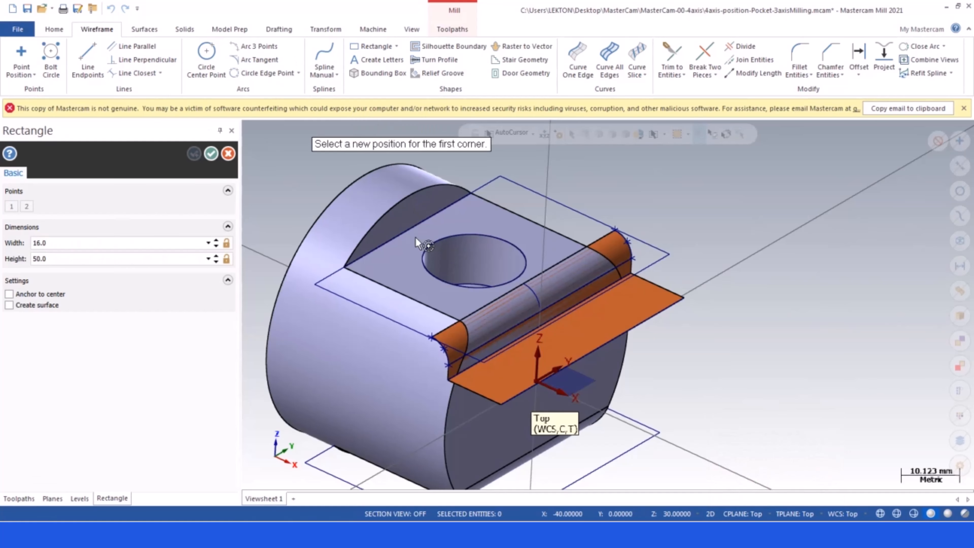
{"action": "left_click", "coordinate": [433, 339]}
{"action": "left_click", "coordinate": [689, 204]}
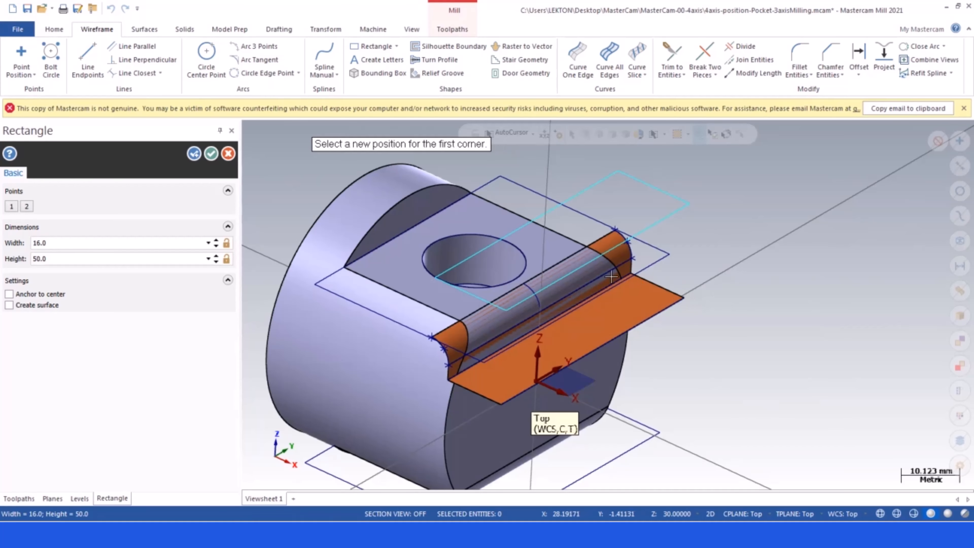
{"action": "key", "text": "Escape"}
- Chain the new 16 by 50 mm rectangle as the containment boundary of the Surface Finish Contour operation
{"action": "left_click", "coordinate": [62, 336]}
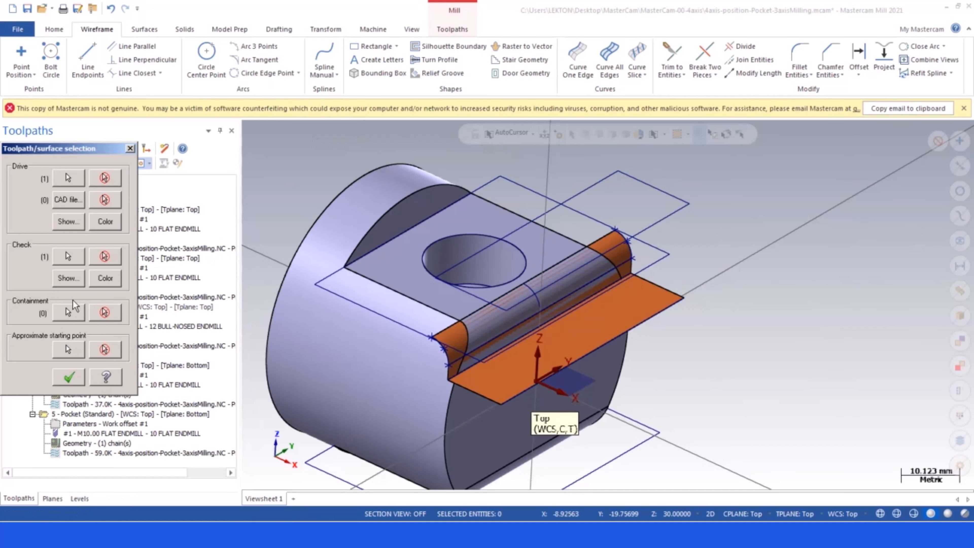
{"action": "left_click", "coordinate": [69, 313]}
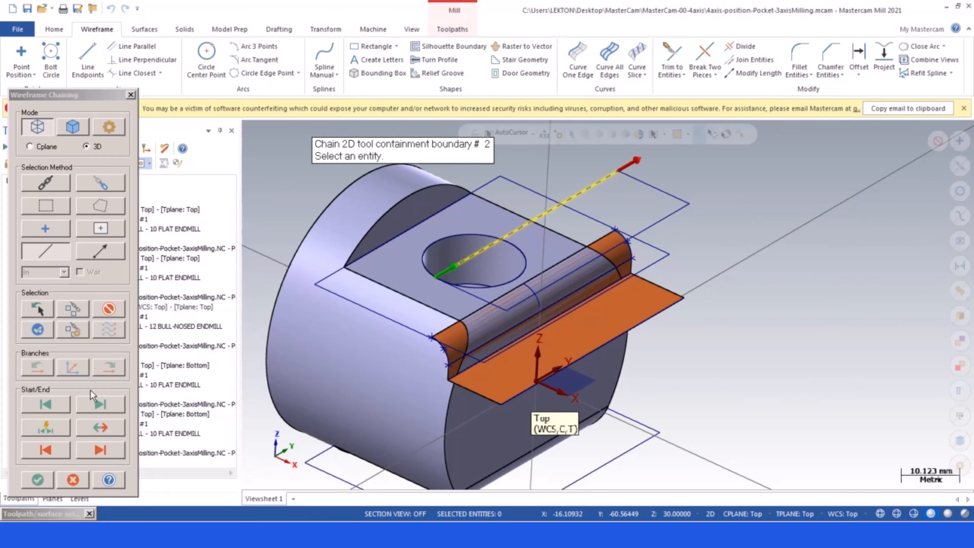
{"action": "left_click", "coordinate": [73, 480]}
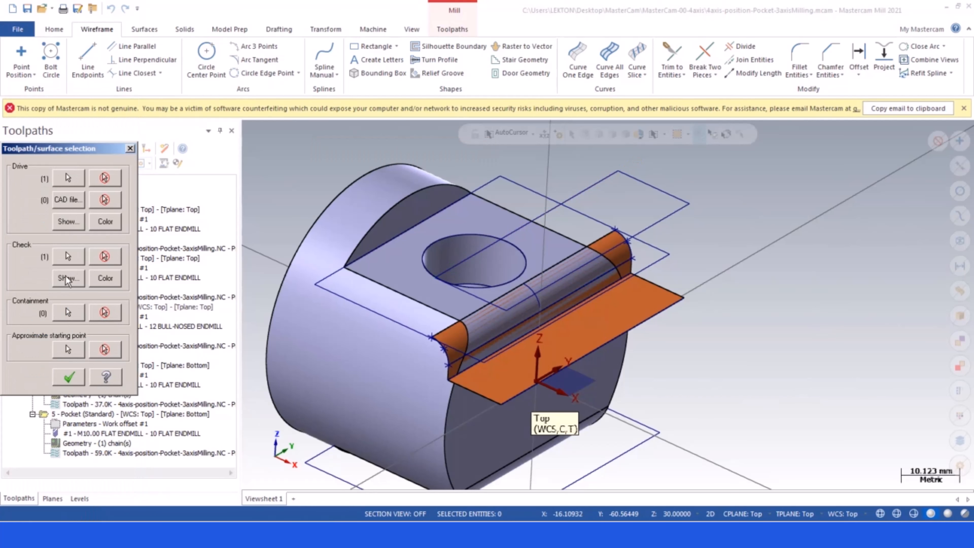
{"action": "left_click", "coordinate": [69, 312]}
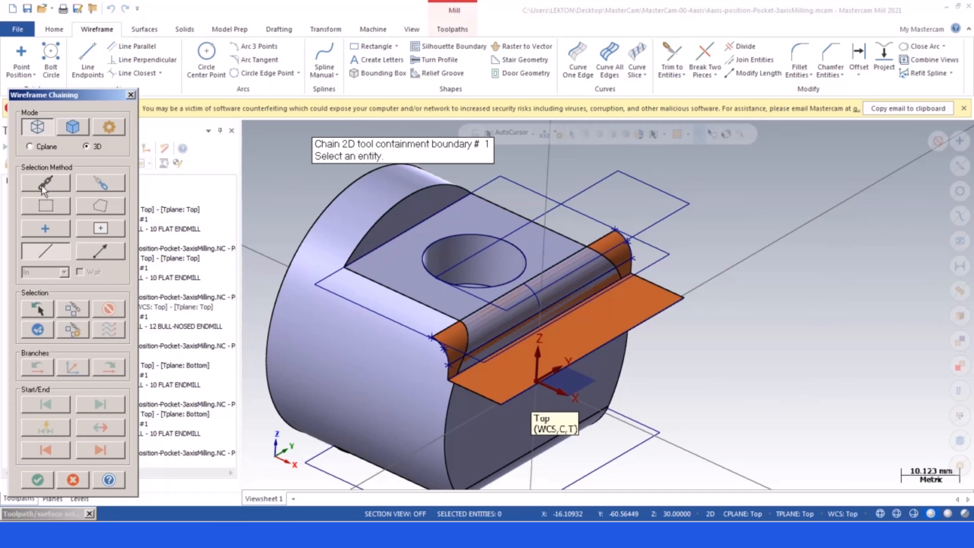
{"action": "left_click", "coordinate": [445, 272]}
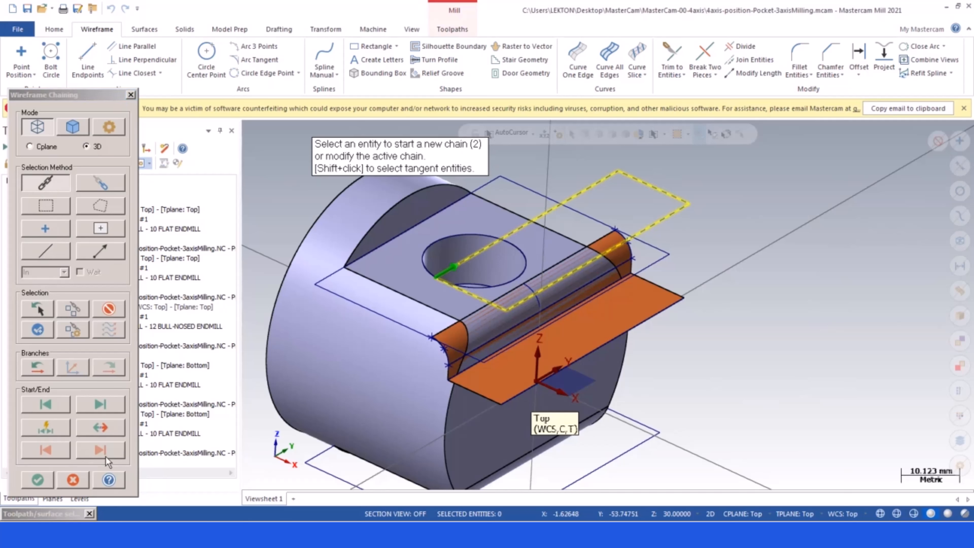
{"action": "left_click", "coordinate": [38, 480]}
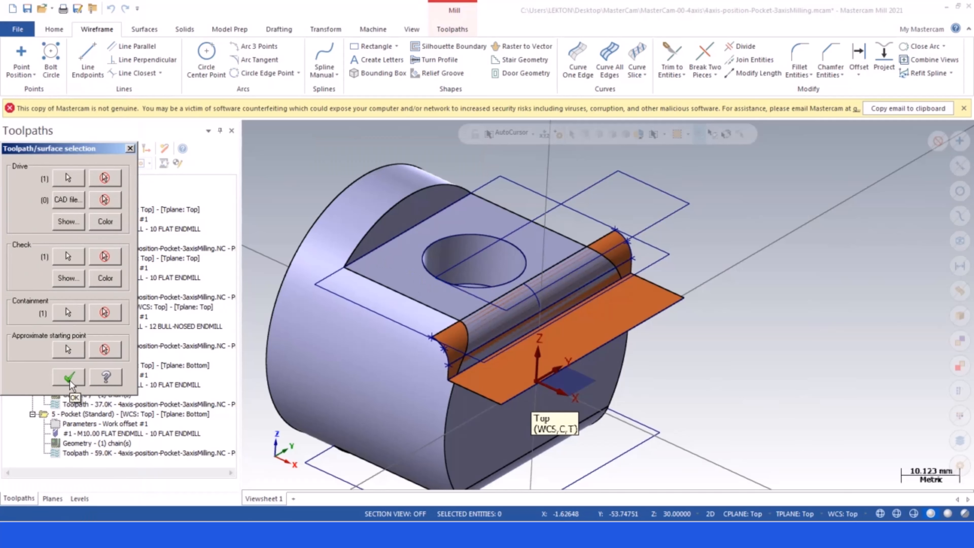
- Remove the check surface and add the 3 mm and 12 mm draft surfaces to the contour operation's drive surfaces
{"action": "left_click", "coordinate": [105, 256]}
{"action": "left_click", "coordinate": [68, 178]}
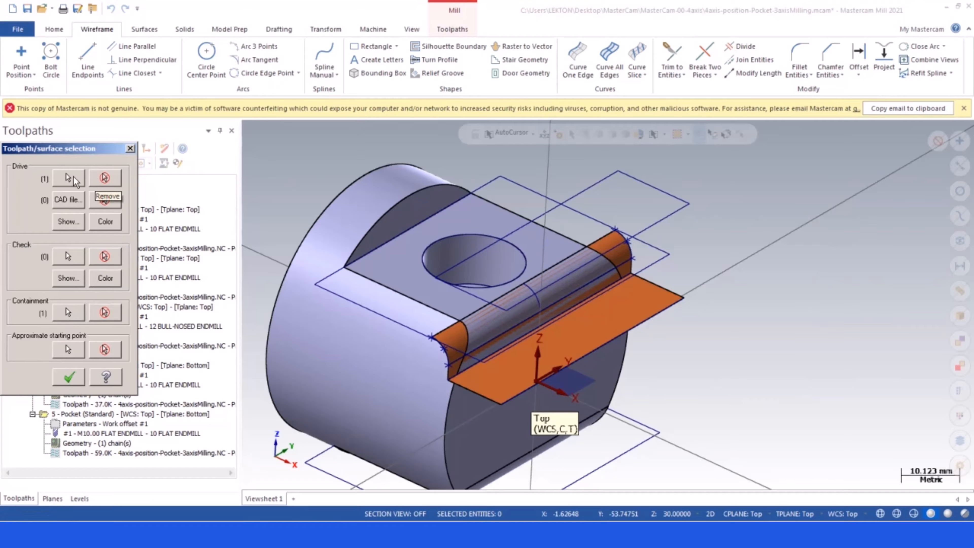
{"action": "left_click", "coordinate": [633, 267]}
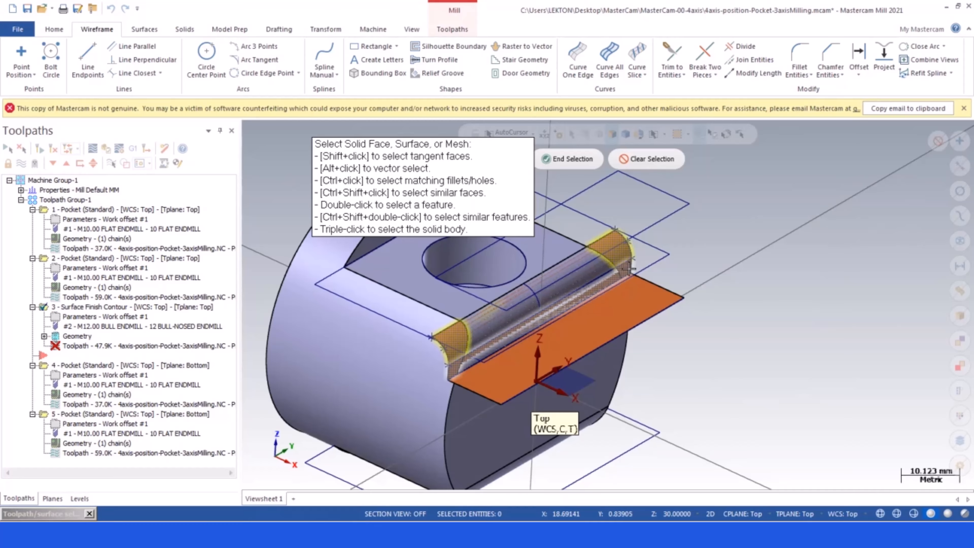
{"action": "left_click", "coordinate": [628, 270]}
{"action": "left_click", "coordinate": [652, 300]}
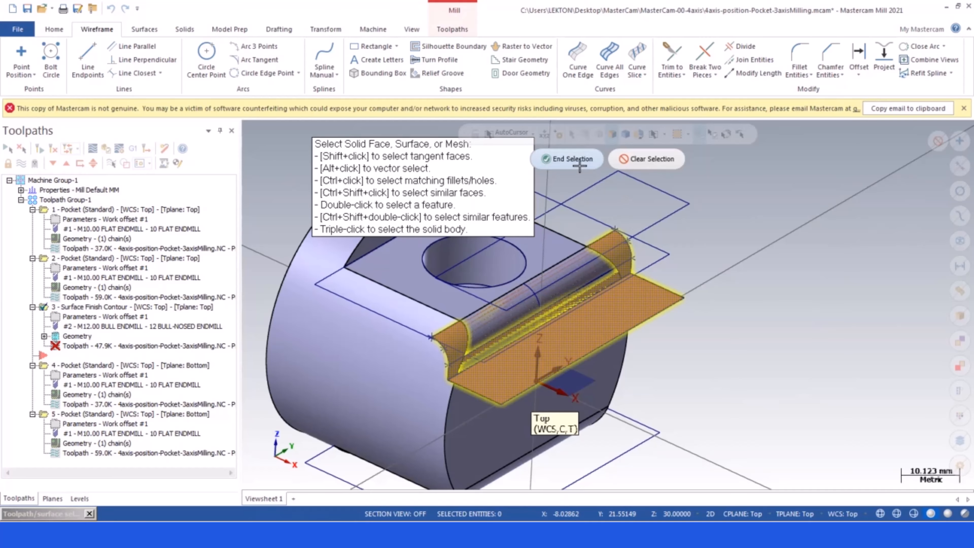
{"action": "left_click", "coordinate": [576, 159]}
{"action": "left_click", "coordinate": [69, 377]}
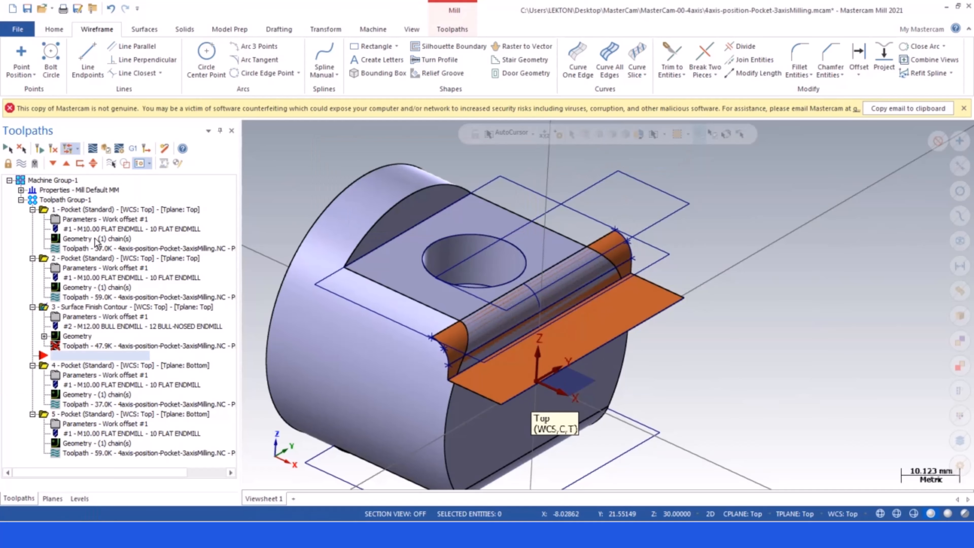
- Set the contour operation's tool containment compensation to Center and regenerate its toolpath
{"action": "left_click", "coordinate": [53, 149]}
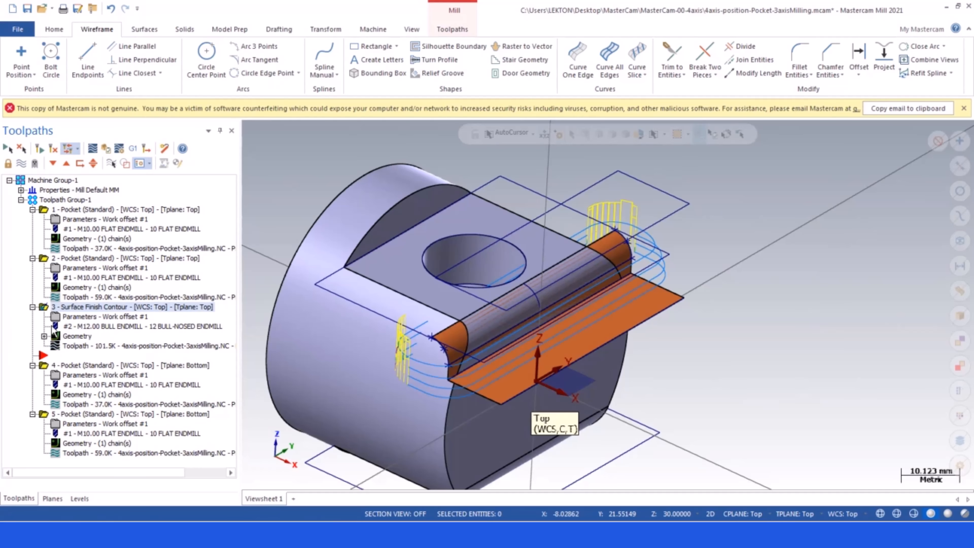
{"action": "left_click", "coordinate": [59, 318]}
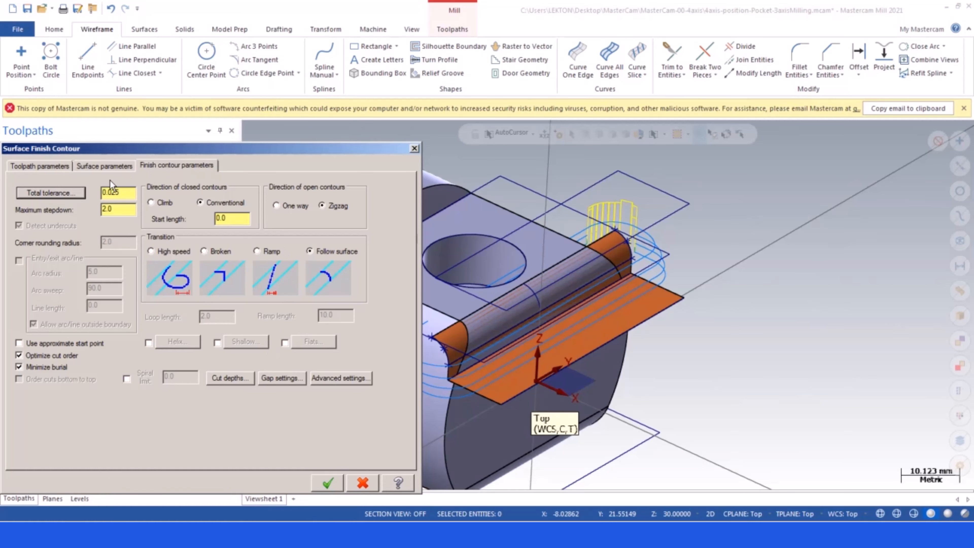
{"action": "left_click", "coordinate": [104, 166]}
{"action": "left_click", "coordinate": [298, 299]}
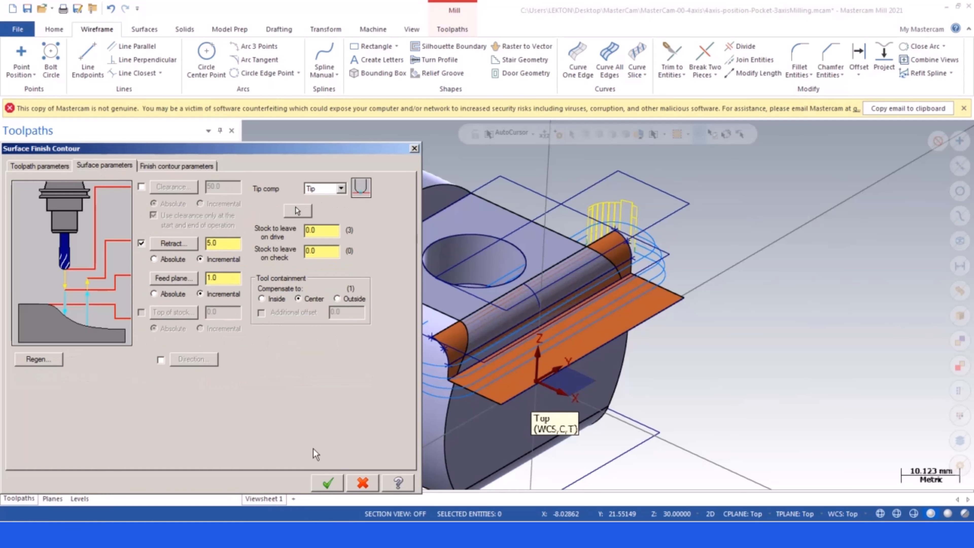
{"action": "left_click", "coordinate": [328, 482]}
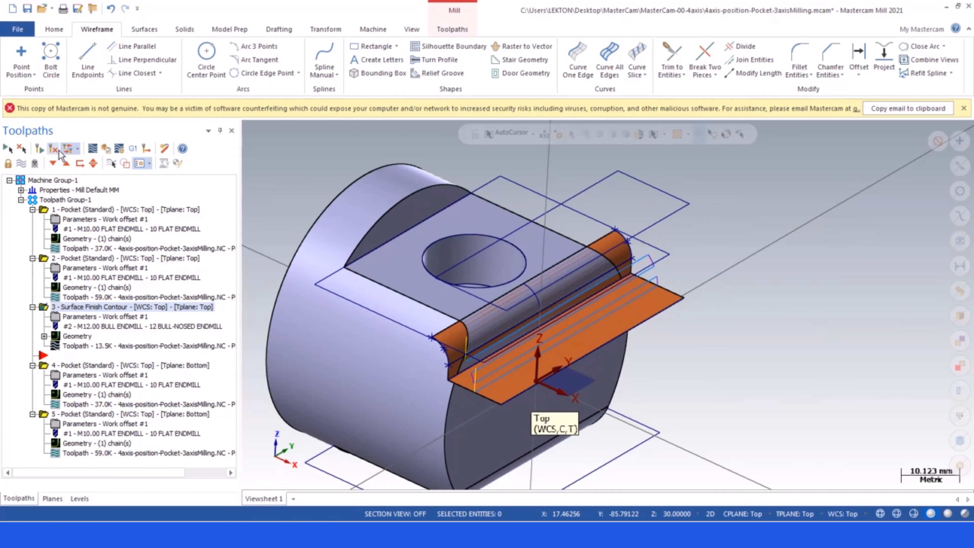
- Set the contour operation's maximum stepdown to 0.2 and regenerate its toolpath
{"action": "left_click", "coordinate": [55, 318]}
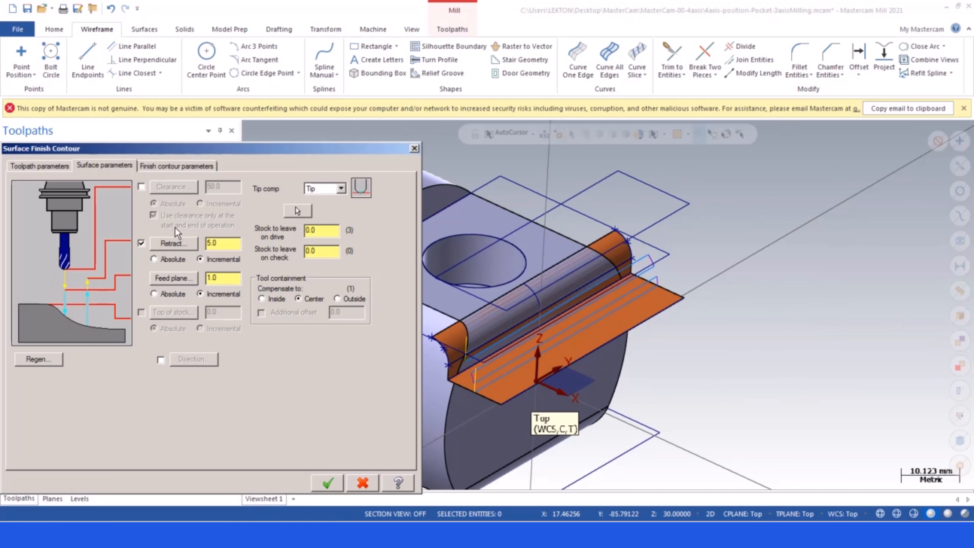
{"action": "left_click", "coordinate": [169, 166]}
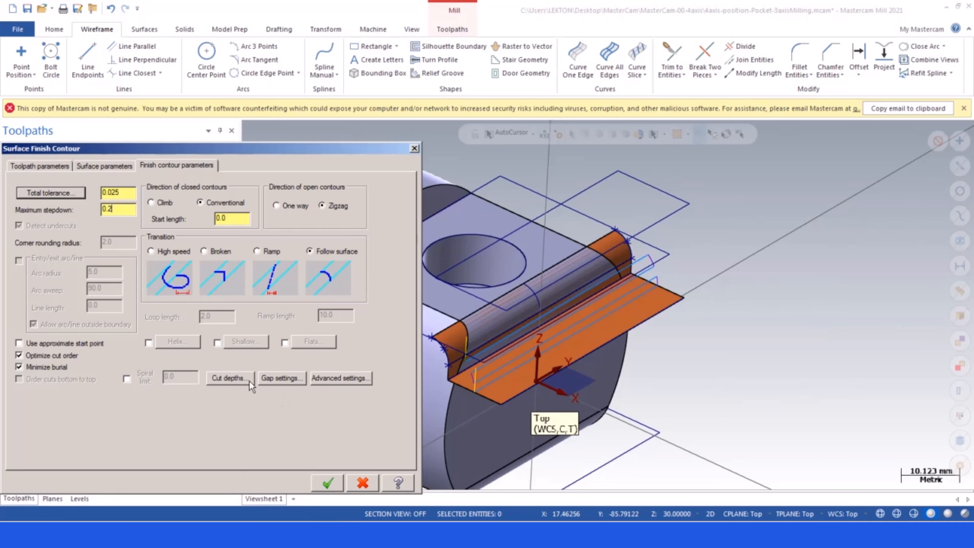
{"action": "left_click", "coordinate": [328, 483]}
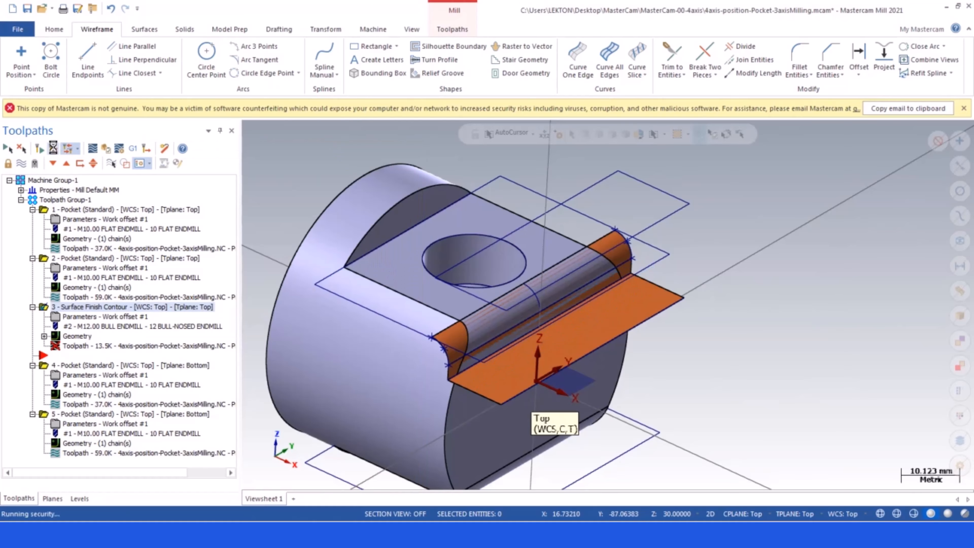
{"action": "scroll", "coordinate": [482, 324], "scroll_direction": "up", "scroll_amount": 3}
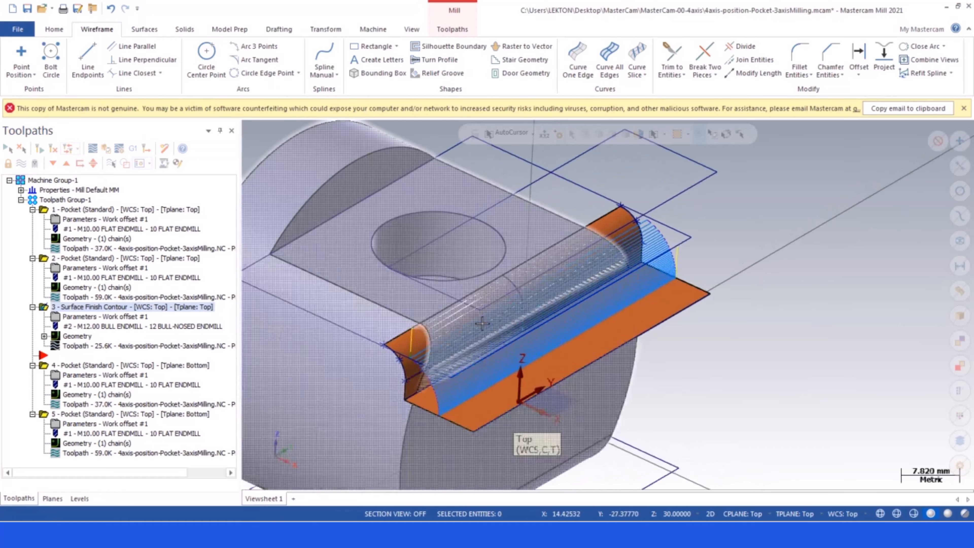
{"action": "mouse_move", "coordinate": [482, 323]}
{"action": "middle_mouse_down"}
{"action": "mouse_move", "coordinate": [542, 296]}
{"action": "mouse_move", "coordinate": [567, 296]}
{"action": "mouse_move", "coordinate": [523, 307]}
{"action": "mouse_move", "coordinate": [461, 312]}
{"action": "mouse_move", "coordinate": [464, 303]}
{"action": "middle_mouse_up"}
- Review the contour operation's surface and finish contour parameters and its arc filter and tolerance settings
{"action": "left_click", "coordinate": [89, 316]}
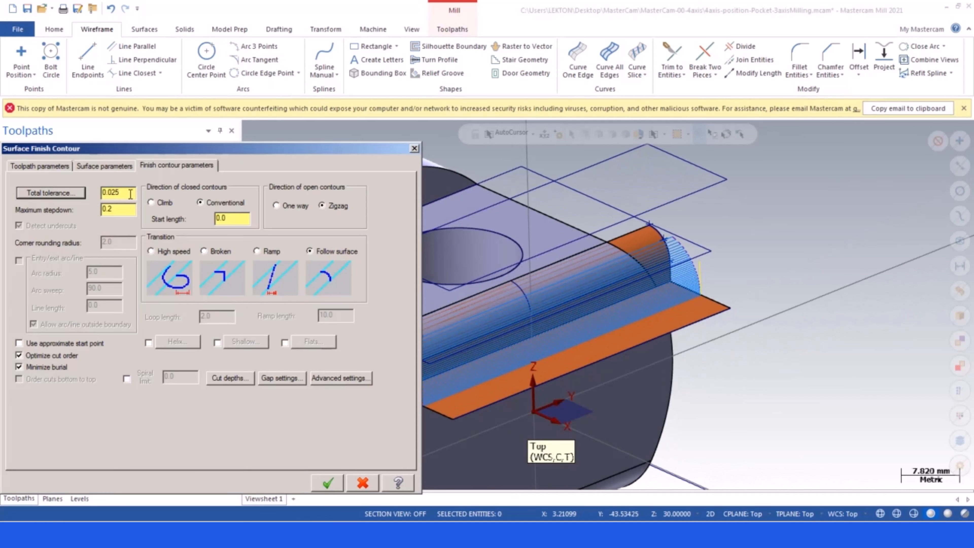
{"action": "left_click", "coordinate": [46, 165]}
{"action": "left_click", "coordinate": [87, 165]}
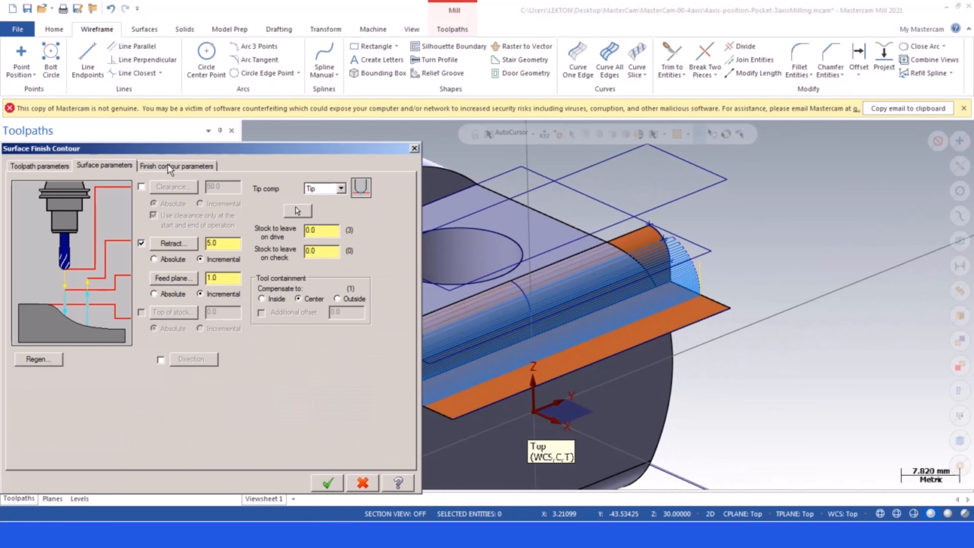
{"action": "left_click", "coordinate": [176, 167]}
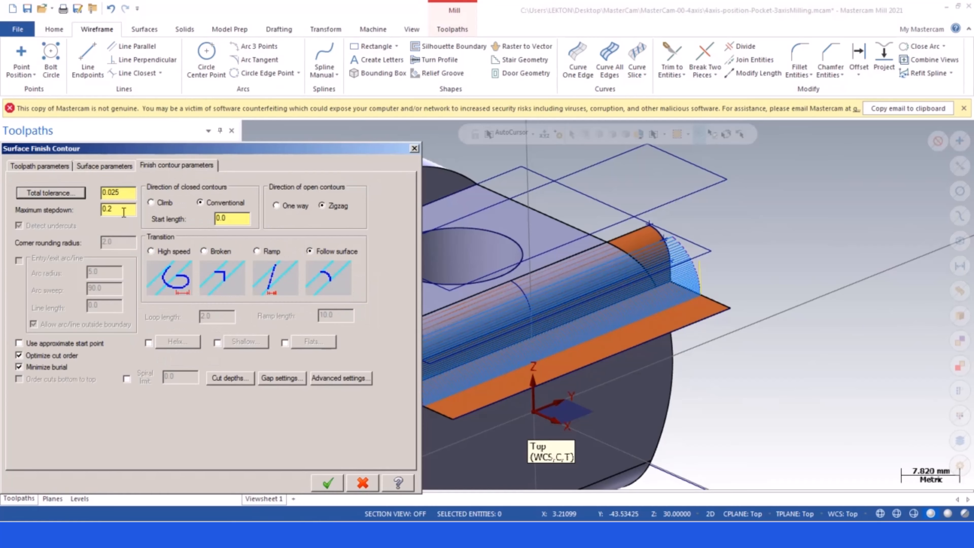
{"action": "left_click", "coordinate": [63, 197]}
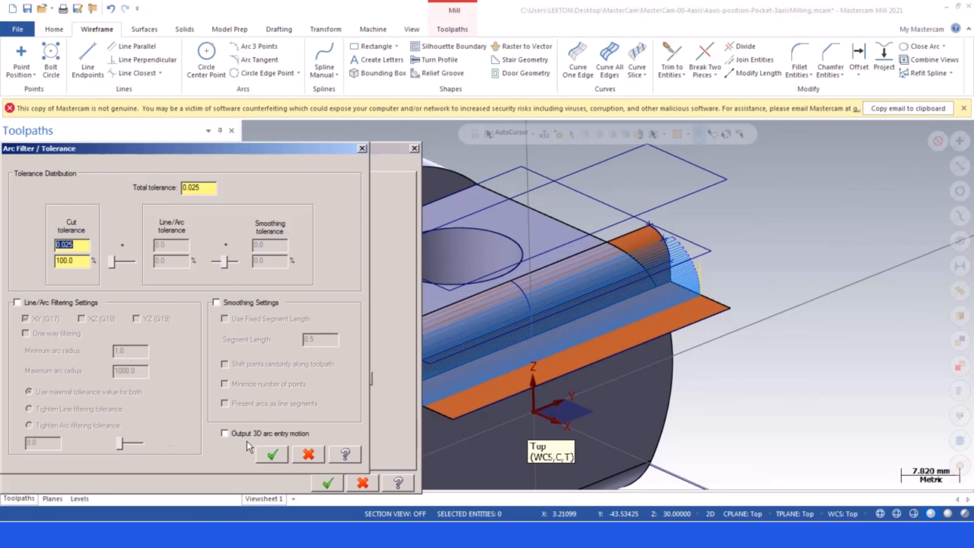
{"action": "left_click", "coordinate": [309, 455]}
{"action": "left_click", "coordinate": [327, 483]}
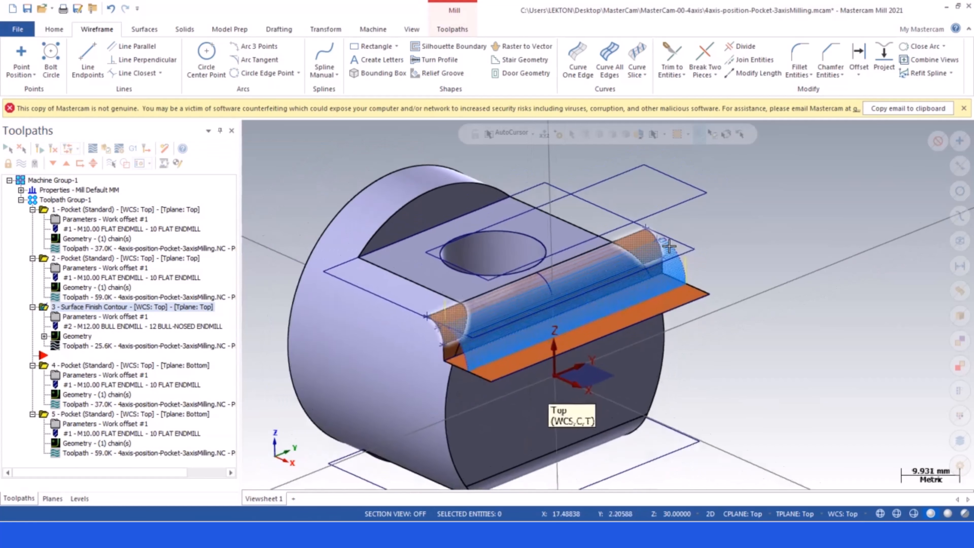
- Move the insert position below the last pocket operation and hide the toolpath display of all operations
{"action": "left_click", "coordinate": [53, 163]}
{"action": "left_click", "coordinate": [53, 163]}
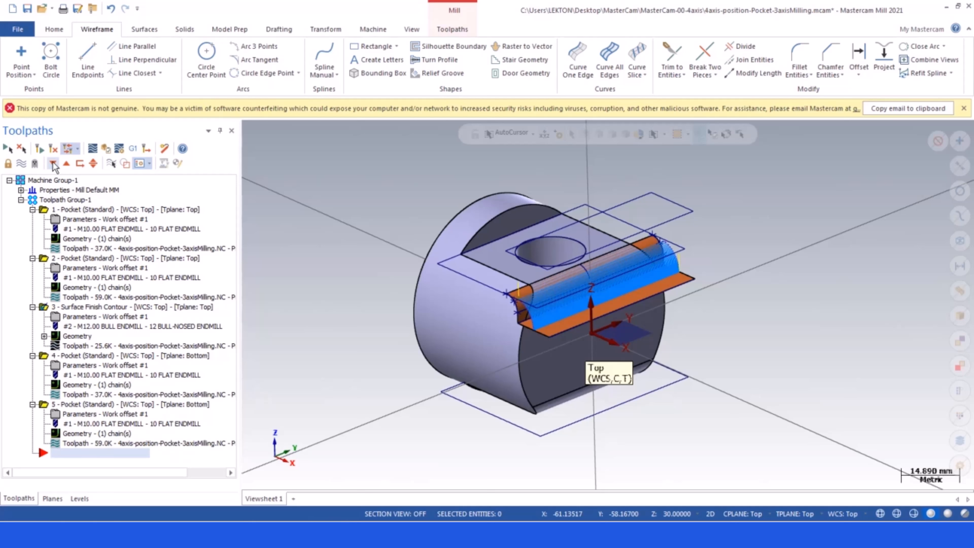
{"action": "left_click", "coordinate": [7, 149]}
{"action": "left_click", "coordinate": [21, 164]}
{"action": "left_click", "coordinate": [21, 163]}
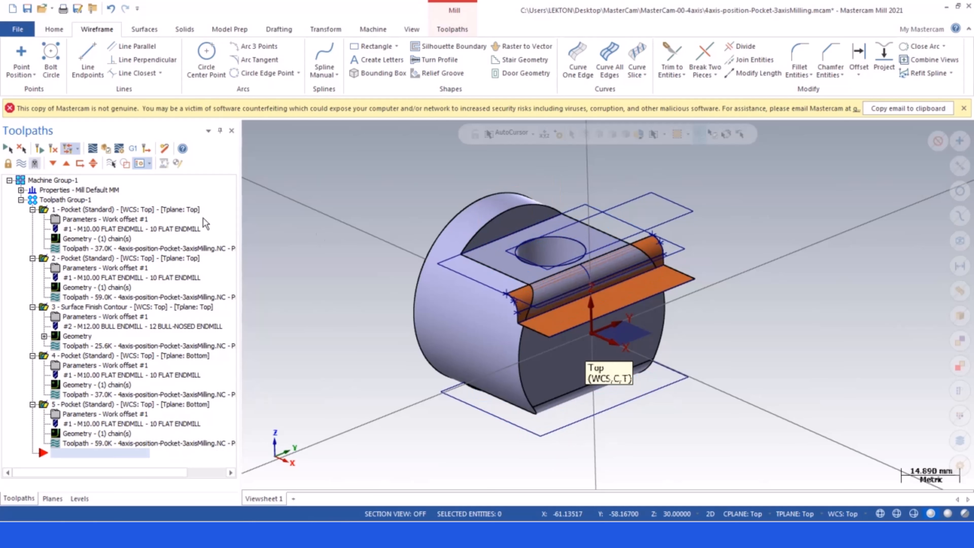
- Set the construction plane to Right and switch to 3D construction mode
{"action": "middle_click_drag", "start_coordinate": [374, 244], "coordinate": [418, 290]}
{"action": "left_click", "coordinate": [748, 514]}
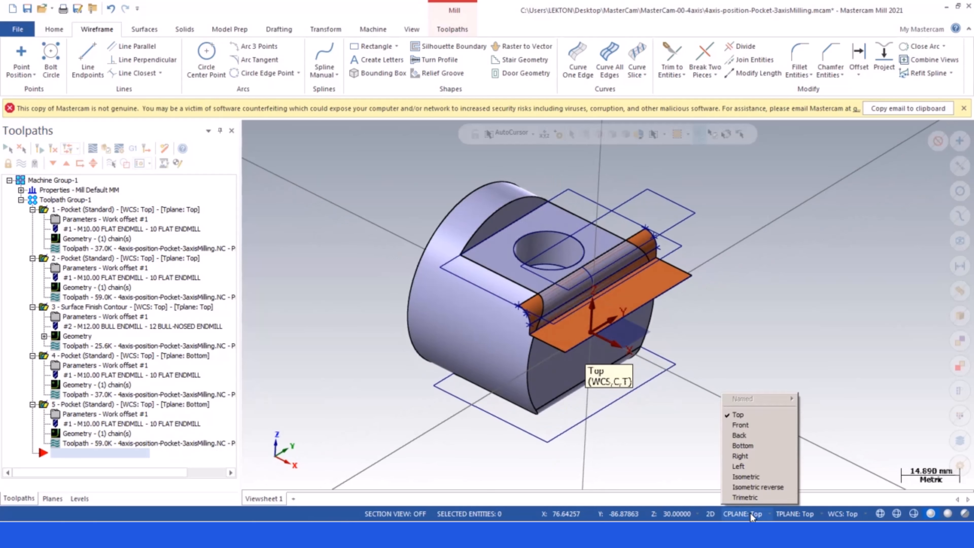
{"action": "left_click", "coordinate": [755, 456]}
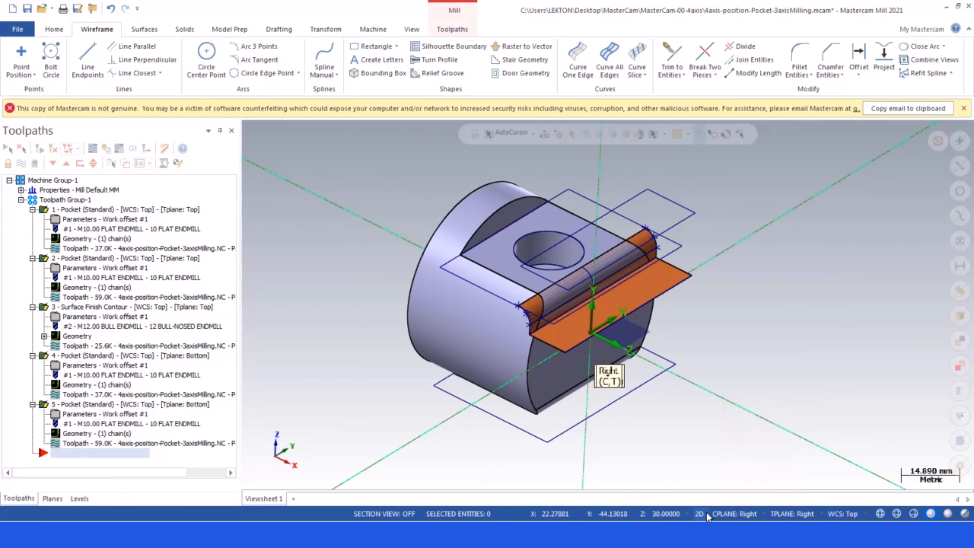
{"action": "scroll", "coordinate": [688, 282], "scroll_direction": "up", "scroll_amount": 2}
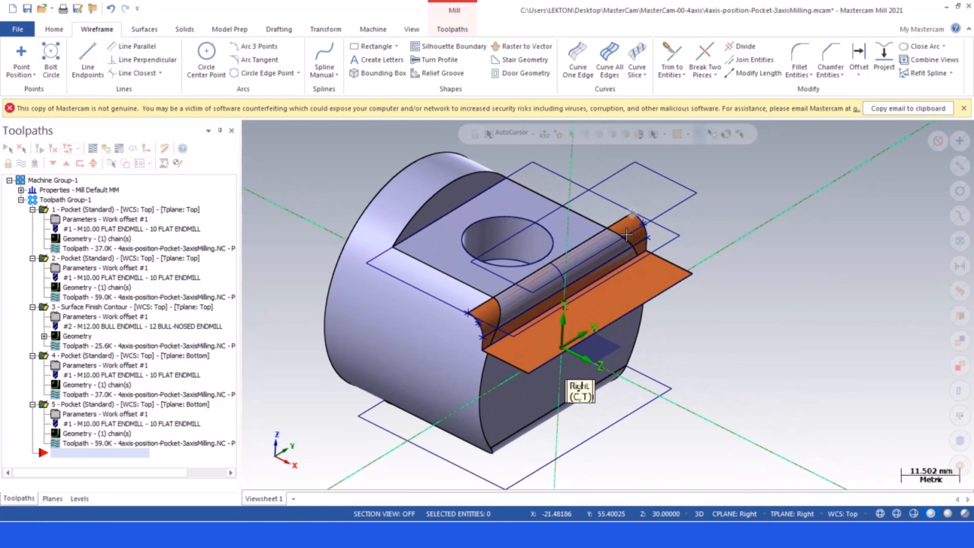
{"action": "scroll", "coordinate": [666, 224], "scroll_direction": "down", "scroll_amount": 1}
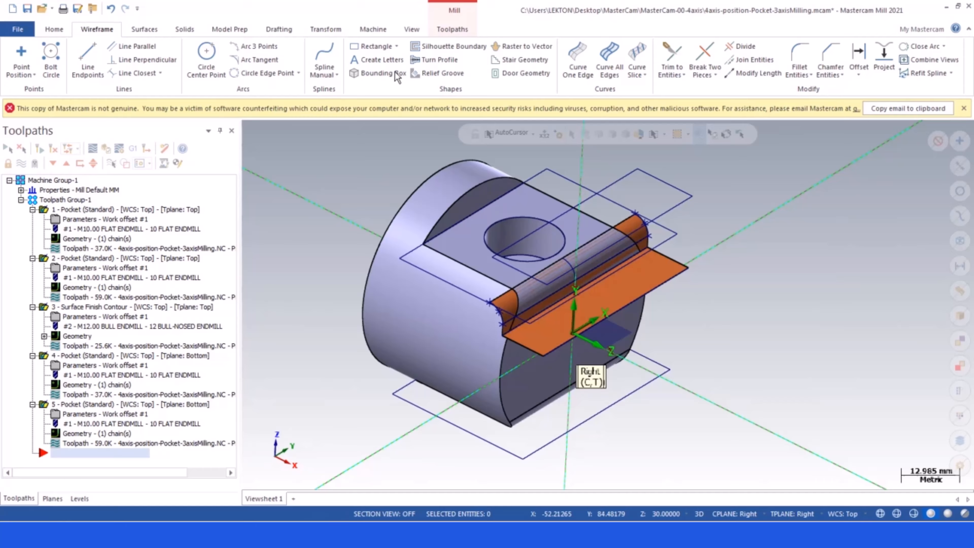
- Rotate one copy of the 16 by 50 mm rectangle, the fillet surface and both draft surfaces by 180 degrees about the origin
{"action": "left_click", "coordinate": [321, 27]}
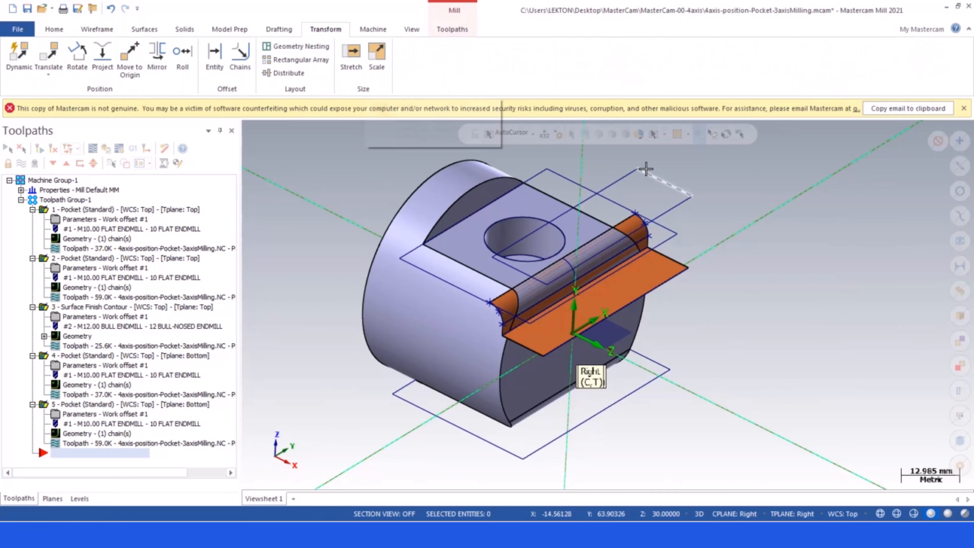
{"action": "left_click", "coordinate": [77, 56]}
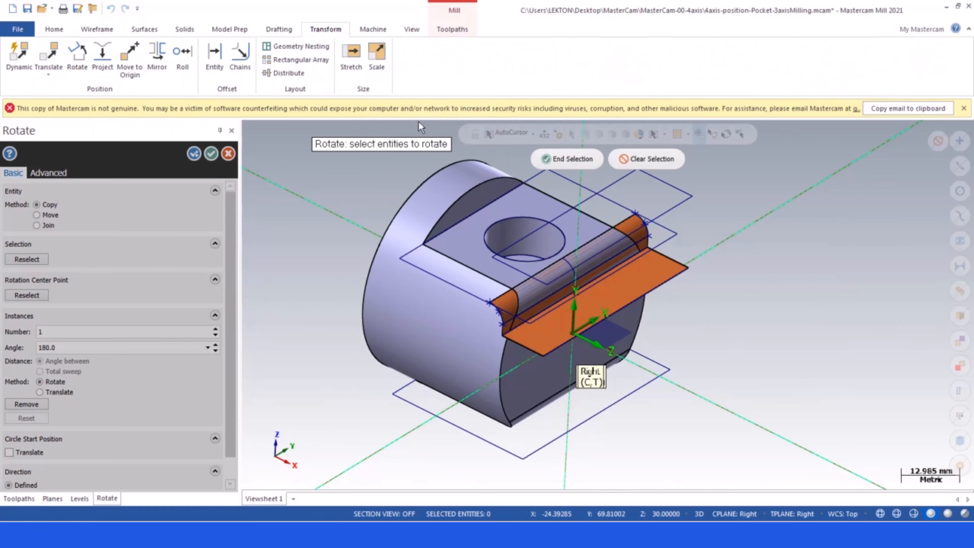
{"action": "left_click", "coordinate": [673, 206]}
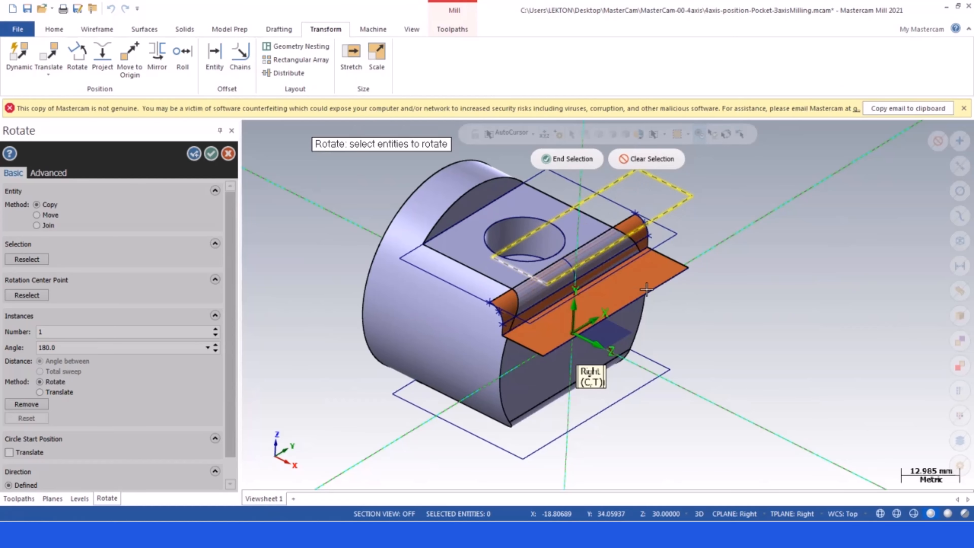
{"action": "scroll", "coordinate": [670, 212], "scroll_direction": "up", "scroll_amount": 3}
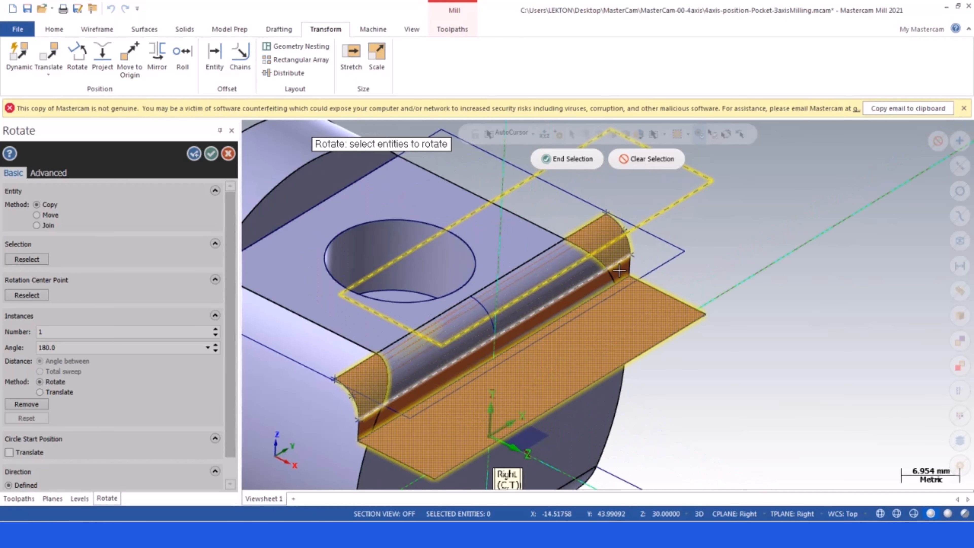
{"action": "scroll", "coordinate": [619, 271], "scroll_direction": "up", "scroll_amount": 3}
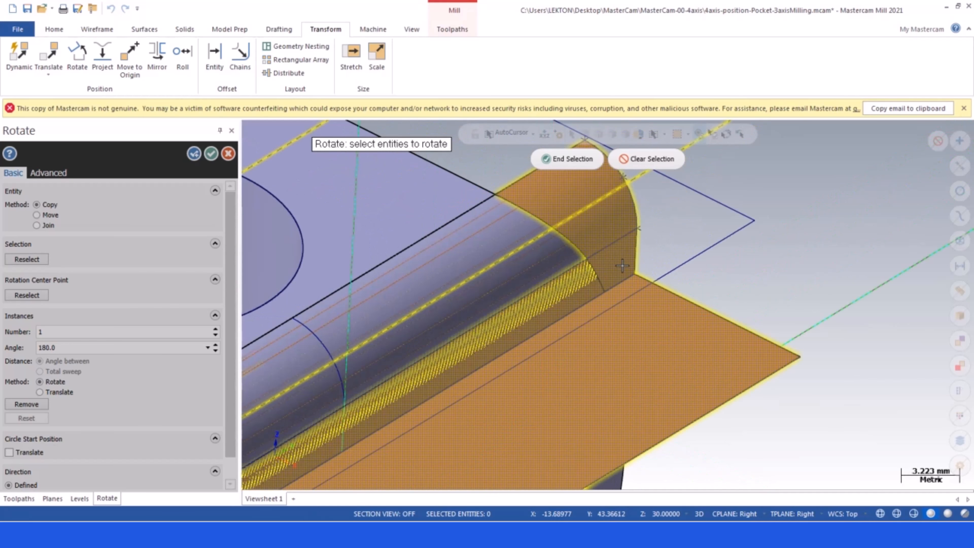
{"action": "left_click", "coordinate": [568, 158]}
{"action": "scroll", "coordinate": [734, 207], "scroll_direction": "down", "scroll_amount": 1}
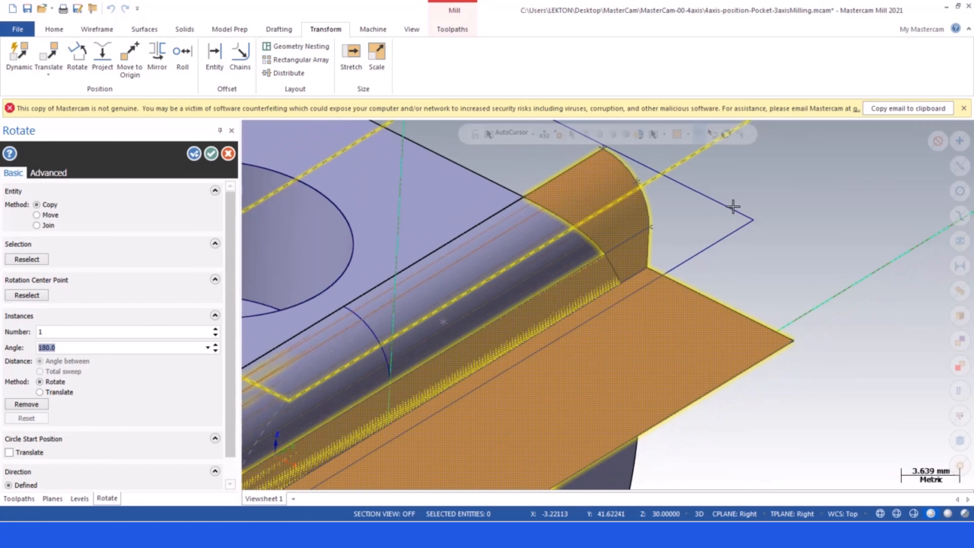
{"action": "scroll", "coordinate": [733, 207], "scroll_direction": "down", "scroll_amount": 5}
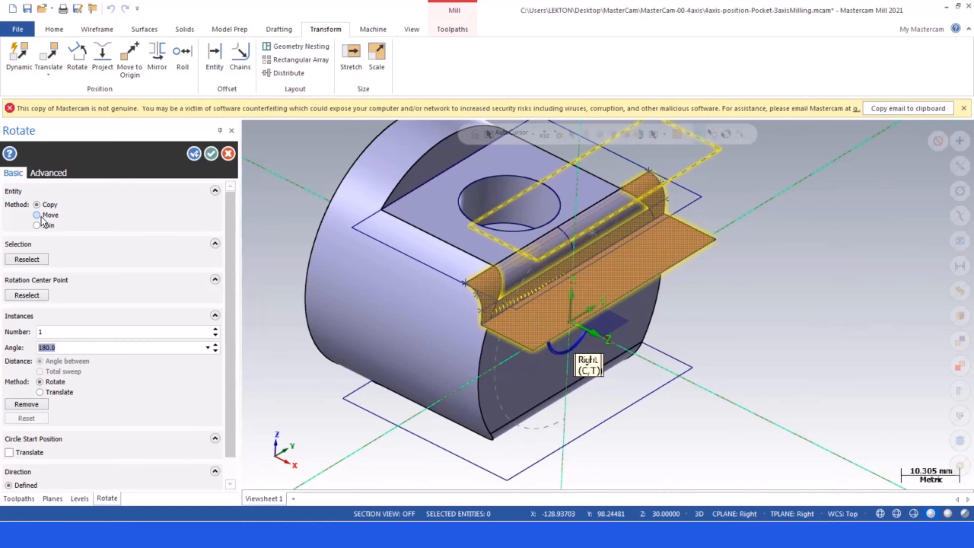
{"action": "left_click", "coordinate": [212, 155]}
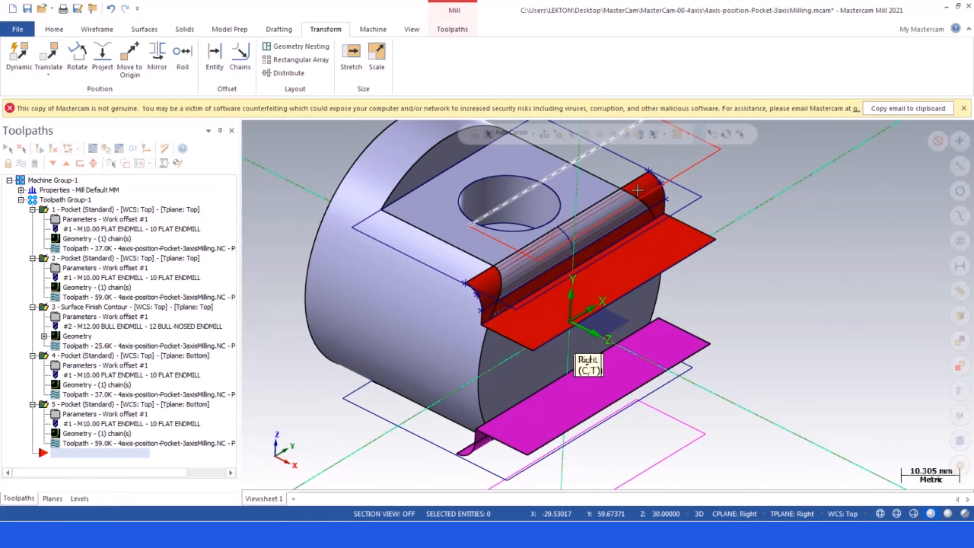
- Clear the transform colors from the original and rotated geometry
{"action": "right_click", "coordinate": [736, 218]}
{"action": "left_click", "coordinate": [774, 202]}
{"action": "scroll", "coordinate": [644, 307], "scroll_direction": "down", "scroll_amount": 2}
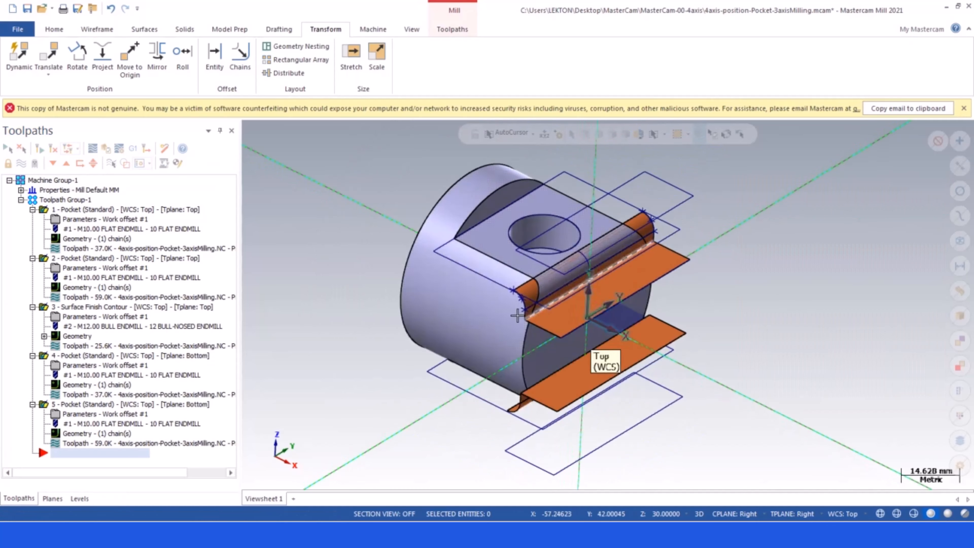
{"action": "middle_click_drag", "start_coordinate": [535, 322], "coordinate": [460, 257]}
{"action": "scroll", "coordinate": [460, 257], "scroll_direction": "down", "scroll_amount": 2}
{"action": "scroll", "coordinate": [462, 249], "scroll_direction": "up", "scroll_amount": 3}
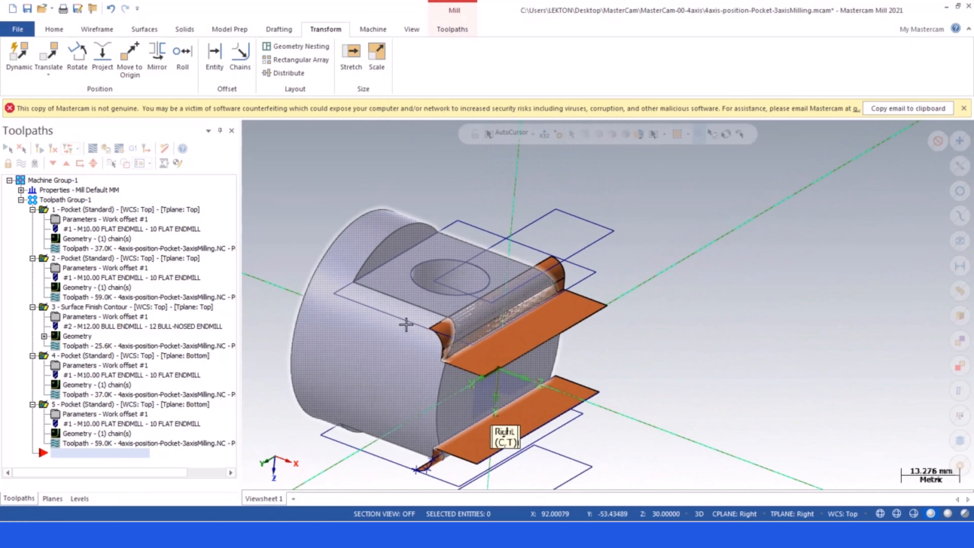
{"action": "scroll", "coordinate": [407, 324], "scroll_direction": "down", "scroll_amount": 2}
- Duplicate the Surface Finish Contour operation after the last Bottom-plane pocket operation
{"action": "left_click", "coordinate": [62, 309]}
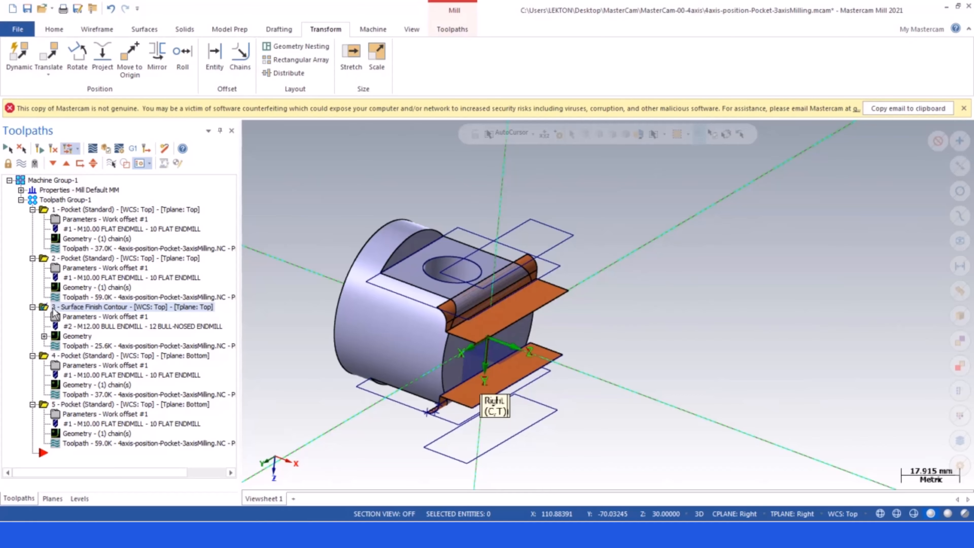
{"action": "right_click", "coordinate": [54, 313]}
{"action": "left_click", "coordinate": [76, 116]}
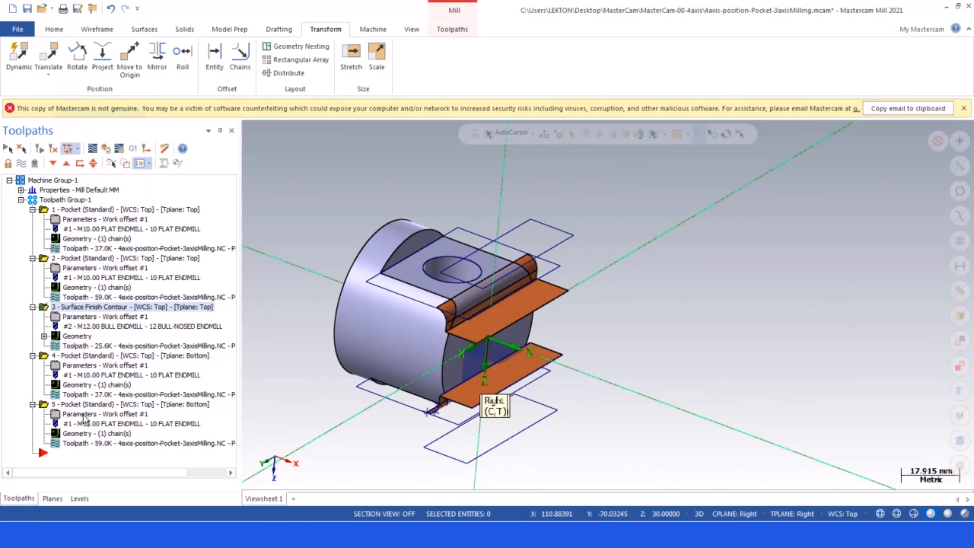
{"action": "right_click", "coordinate": [55, 452]}
{"action": "key", "text": "ctrl+v"}
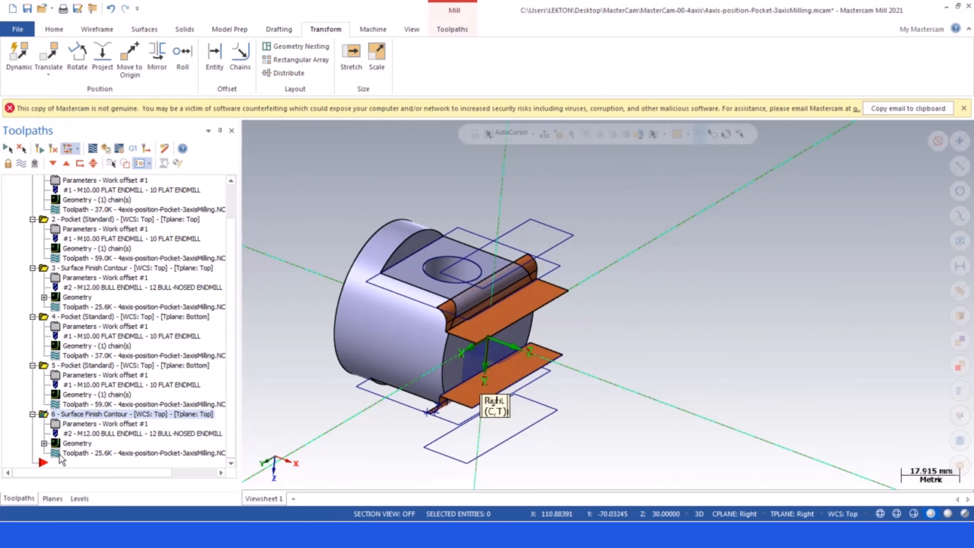
- Replace the drive surfaces of the duplicated Surface Finish Contour operation with the rotated fillet and both rotated draft surfaces on the Bottom side
{"action": "left_click", "coordinate": [62, 444]}
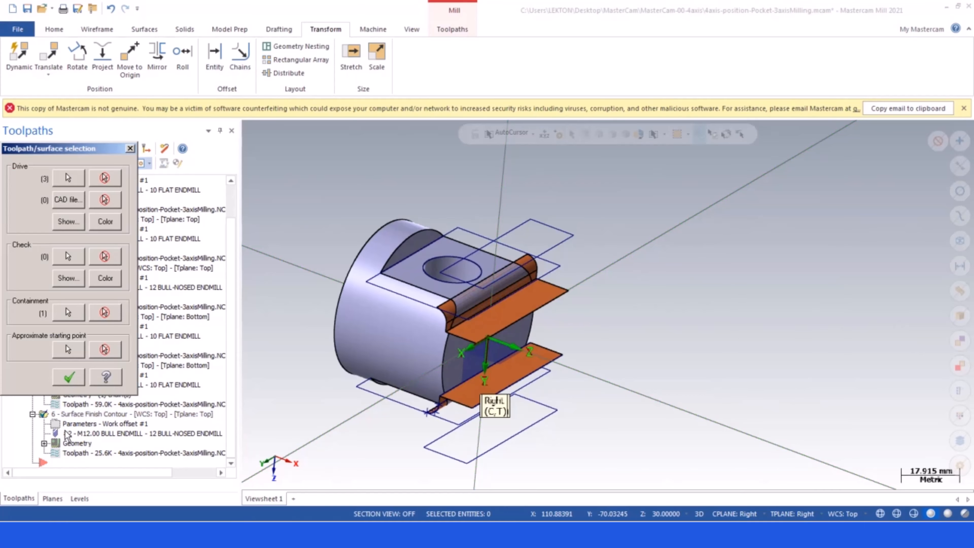
{"action": "left_click", "coordinate": [104, 179]}
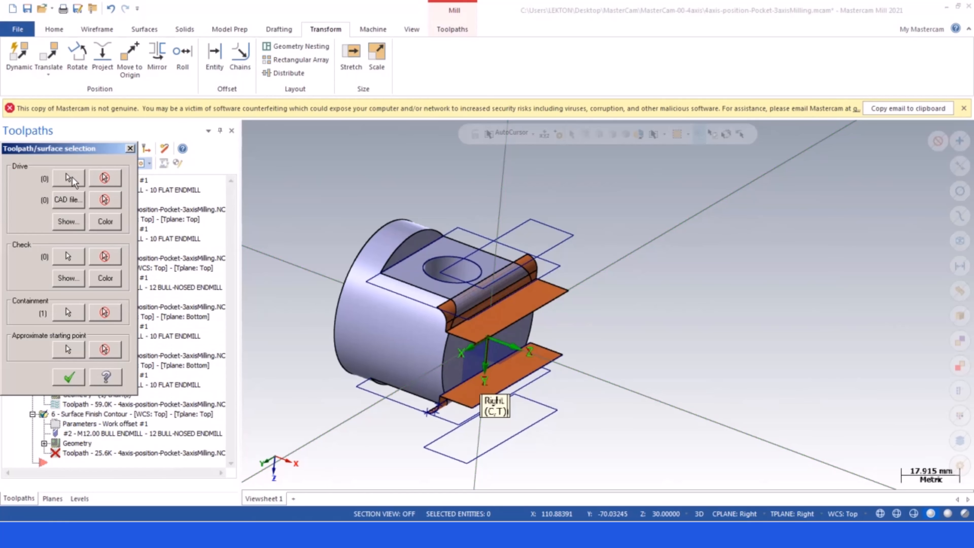
{"action": "left_click", "coordinate": [68, 178]}
{"action": "scroll", "coordinate": [533, 279], "scroll_direction": "up", "scroll_amount": 3}
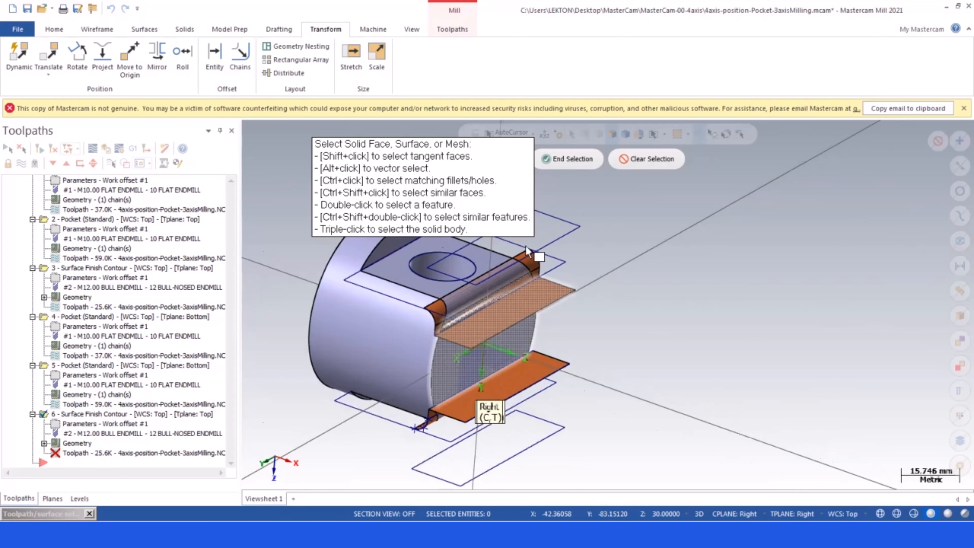
{"action": "left_click", "coordinate": [549, 302]}
{"action": "left_click", "coordinate": [567, 159]}
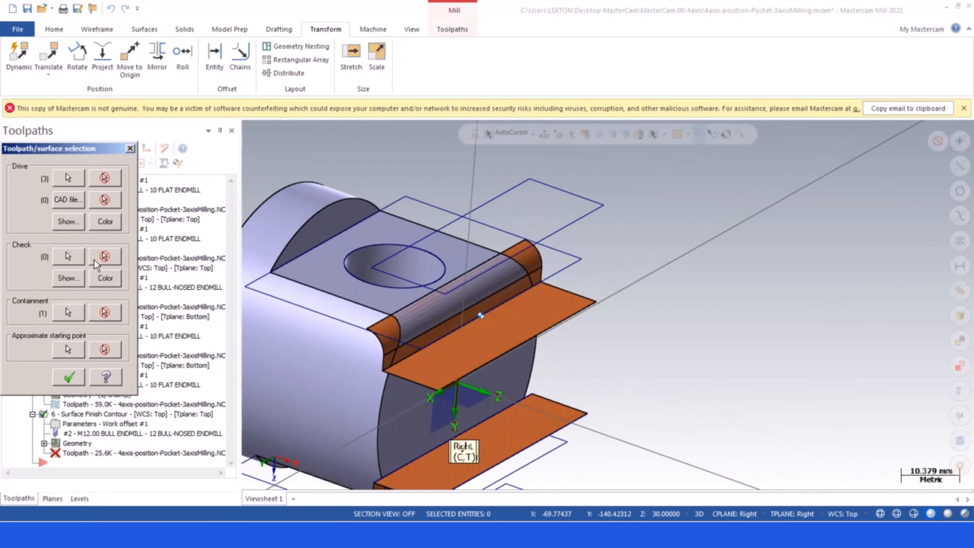
- Replace the duplicated contour operation's containment boundary with the rotated rectangle around the Bottom-side fillet
{"action": "left_click", "coordinate": [68, 312]}
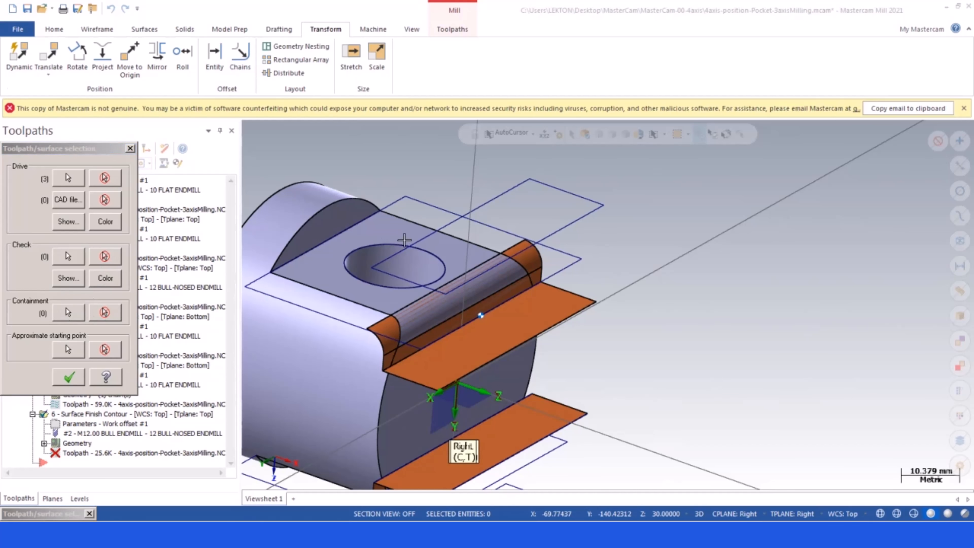
{"action": "left_click", "coordinate": [378, 263]}
{"action": "left_click", "coordinate": [37, 479]}
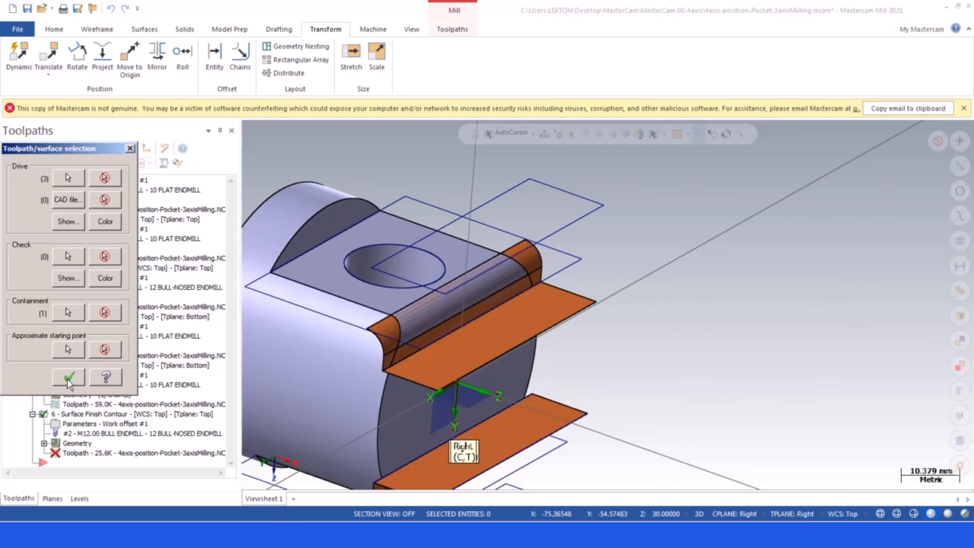
{"action": "left_click", "coordinate": [69, 378]}
- Set both the tool plane and the construction plane of Surface Finish Contour operation 6 to Bottom
{"action": "left_click", "coordinate": [62, 424]}
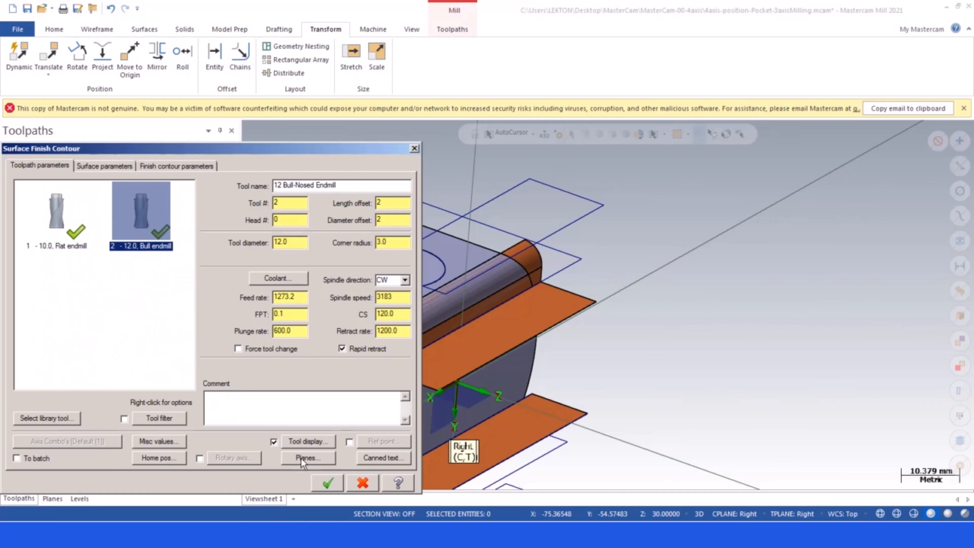
{"action": "left_click", "coordinate": [303, 459]}
{"action": "left_click", "coordinate": [203, 287]}
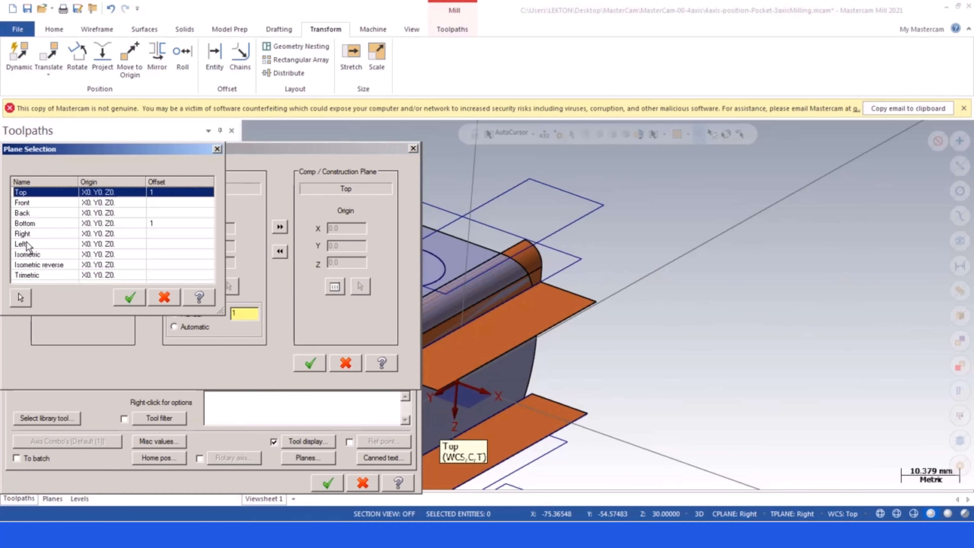
{"action": "double_click", "coordinate": [26, 223]}
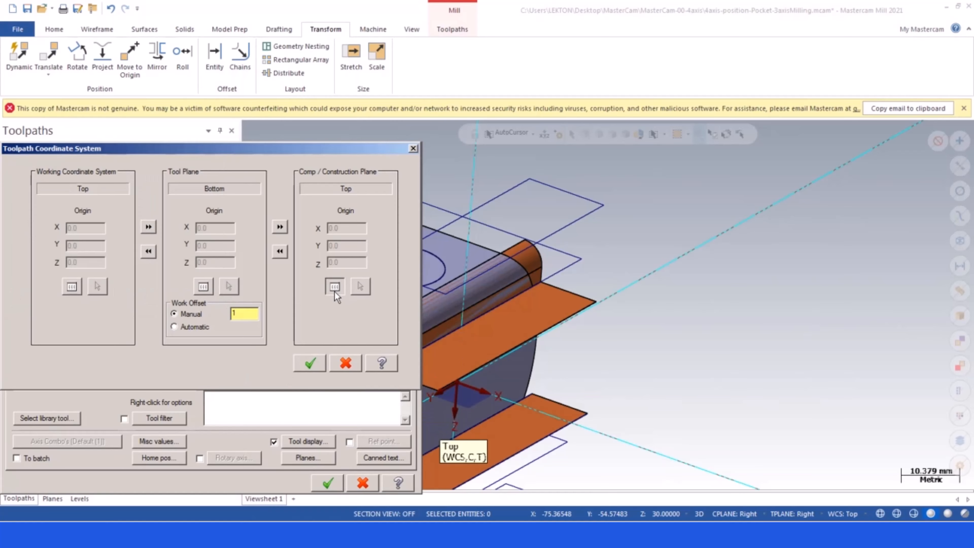
{"action": "left_click", "coordinate": [334, 287]}
{"action": "double_click", "coordinate": [33, 223]}
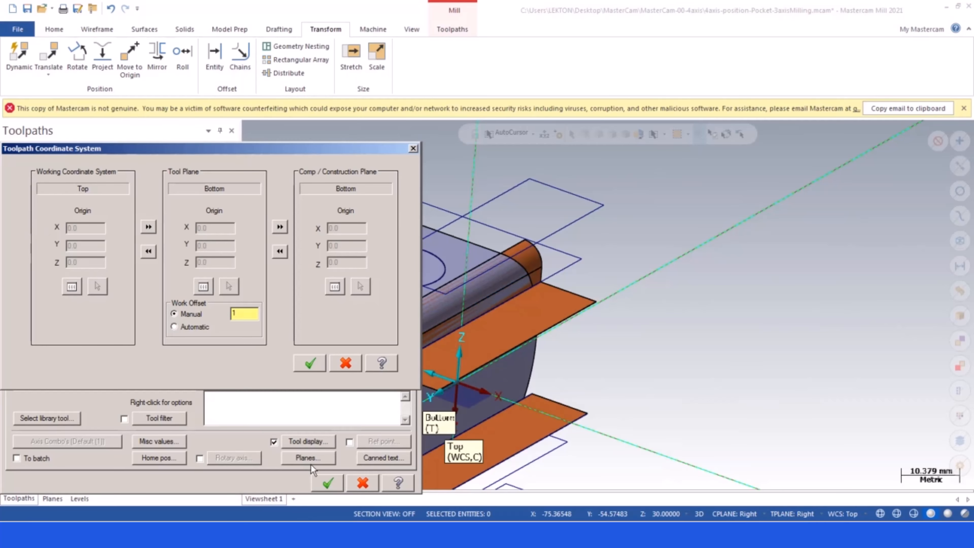
{"action": "left_click", "coordinate": [310, 363]}
{"action": "left_click", "coordinate": [329, 483]}
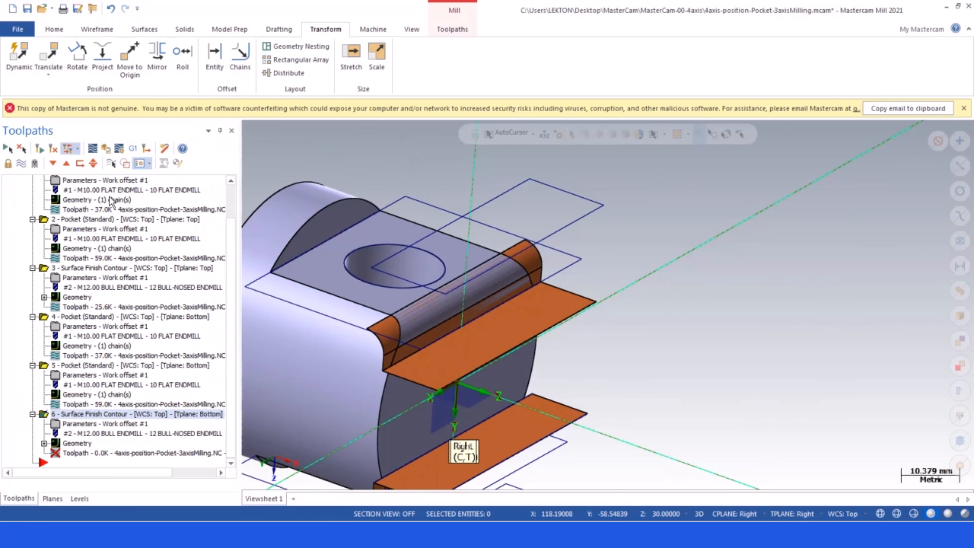
- Regenerate contour operation 6 and display its toolpath together with that of contour operation 3
{"action": "left_click", "coordinate": [57, 149]}
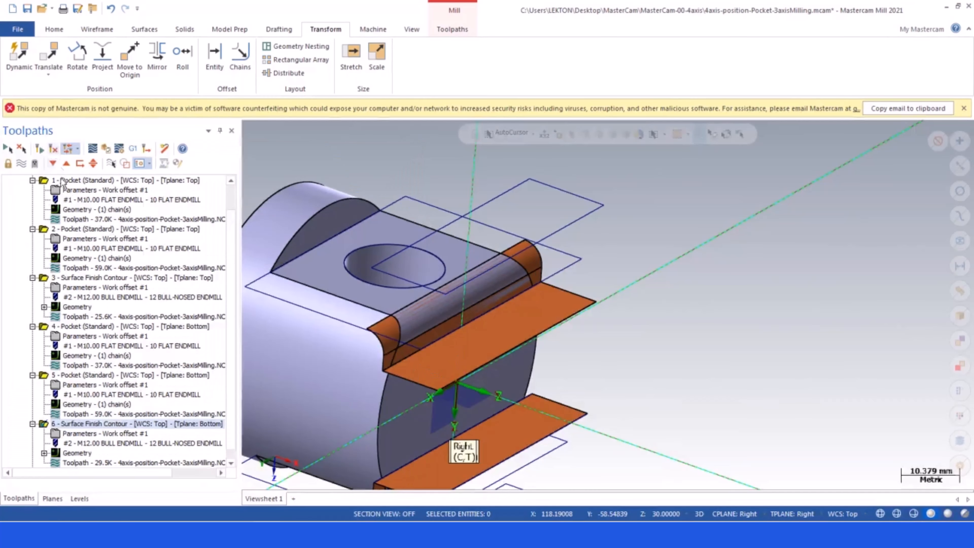
{"action": "left_click", "coordinate": [23, 164]}
{"action": "scroll", "coordinate": [702, 232], "scroll_direction": "down", "scroll_amount": 4}
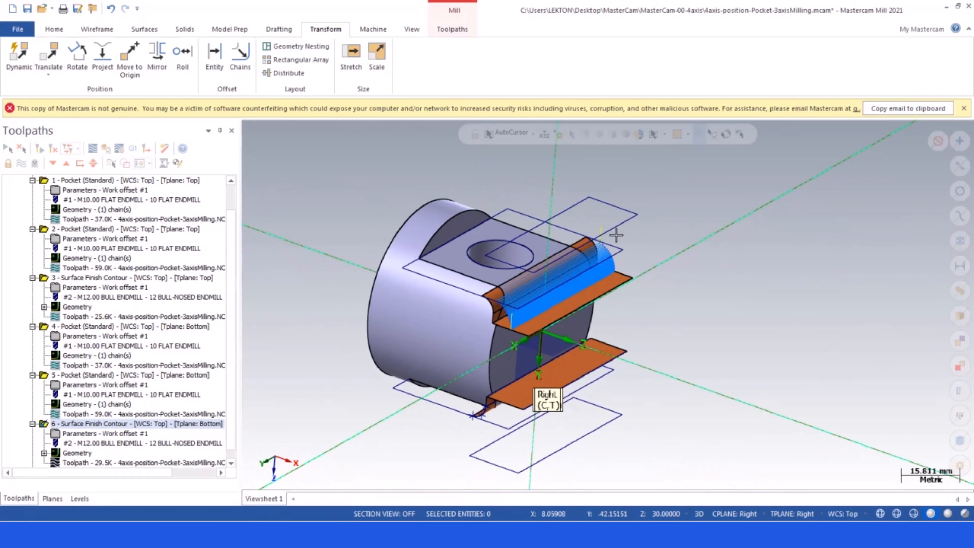
{"action": "left_click", "coordinate": [56, 278]}
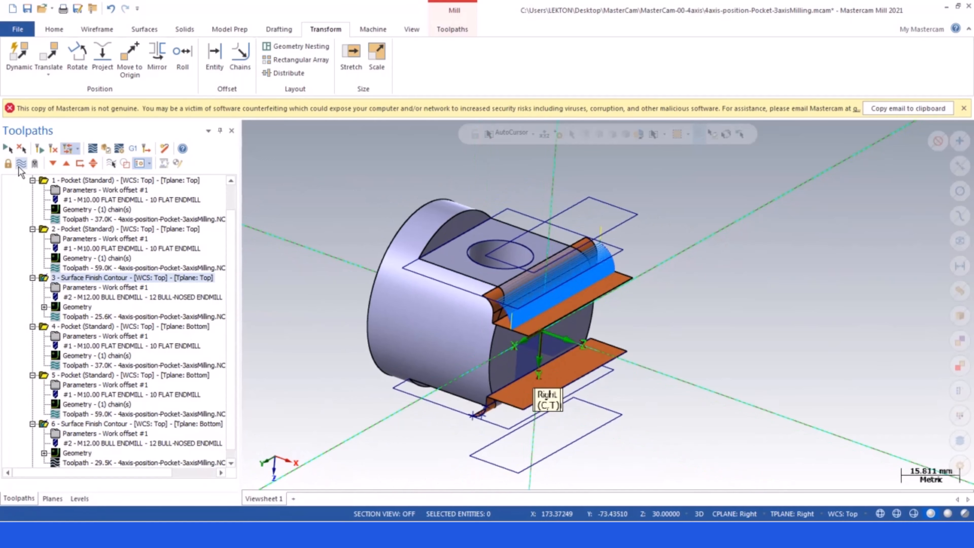
{"action": "middle_click_drag", "start_coordinate": [427, 209], "coordinate": [380, 285]}
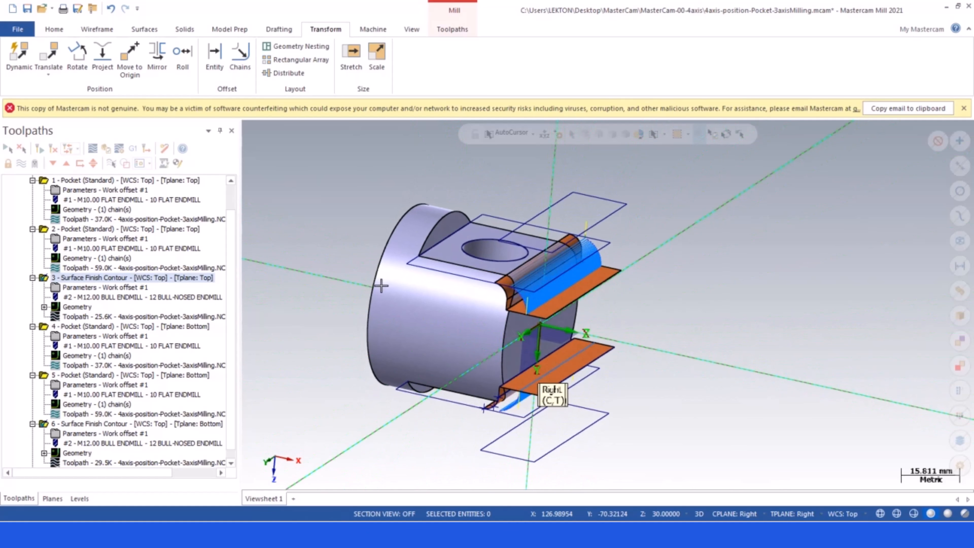
{"action": "middle_click_drag", "start_coordinate": [694, 314], "coordinate": [695, 312]}
- Post only the two selected Surface Finish Contour operations, overwriting 4axis-position-Pocket-3axisMilling.NC
{"action": "left_click", "coordinate": [132, 149]}
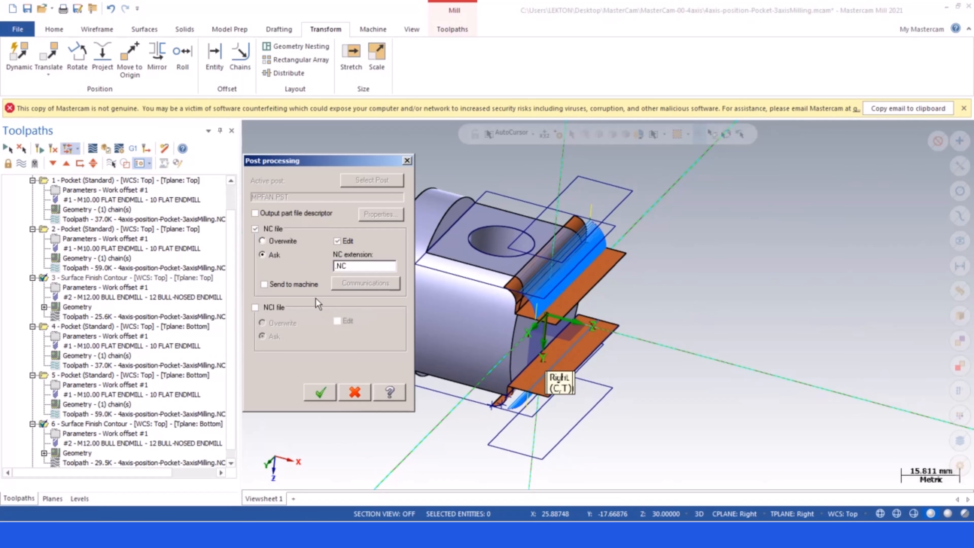
{"action": "left_click", "coordinate": [319, 393]}
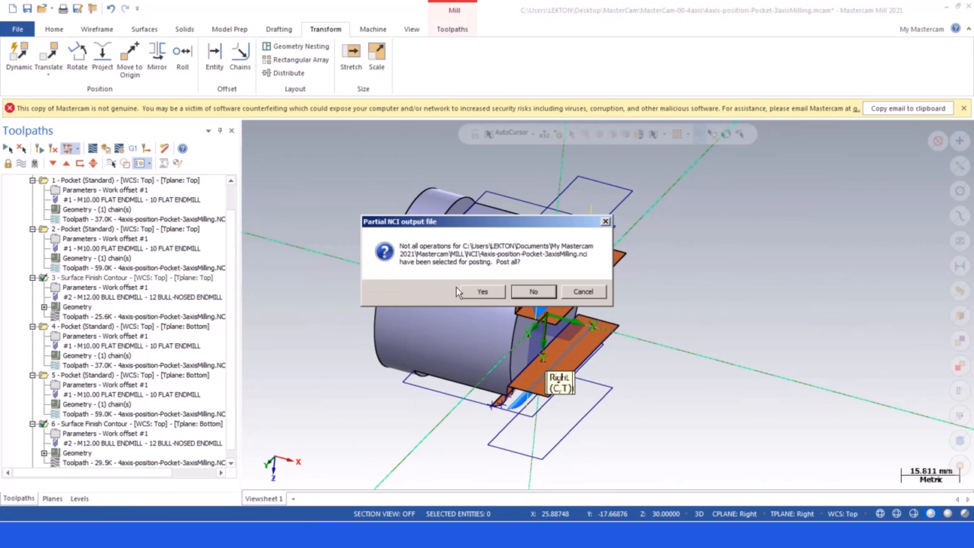
{"action": "left_click", "coordinate": [533, 291]}
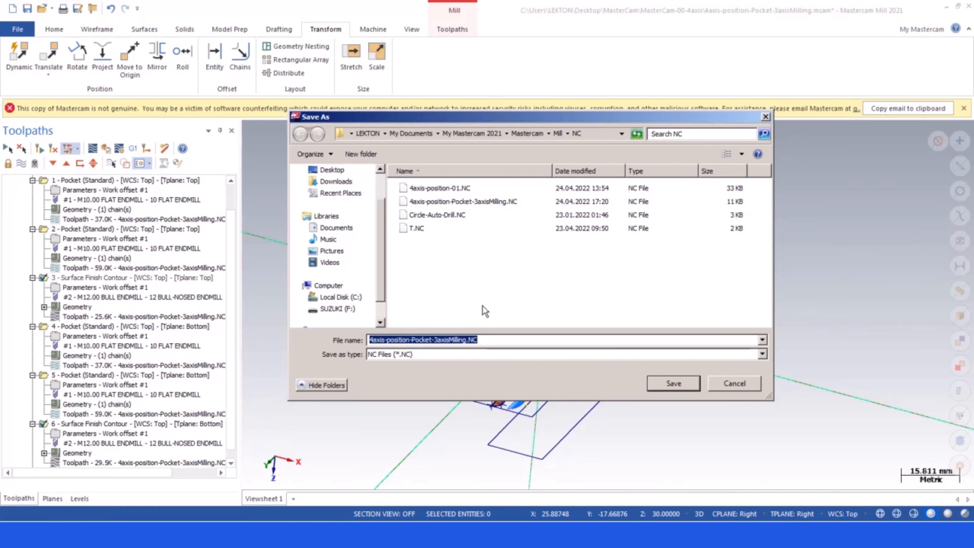
{"action": "left_click", "coordinate": [672, 384]}
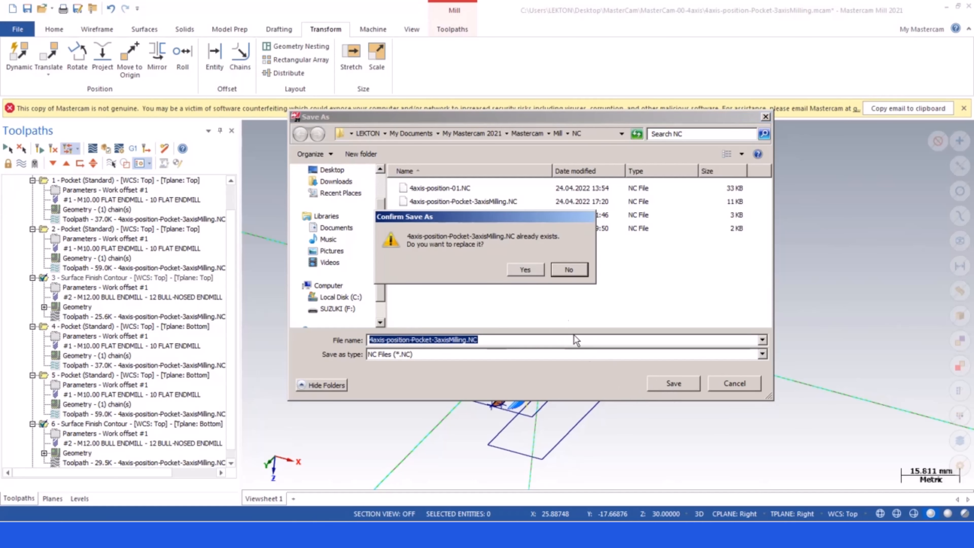
{"action": "left_click", "coordinate": [526, 270]}
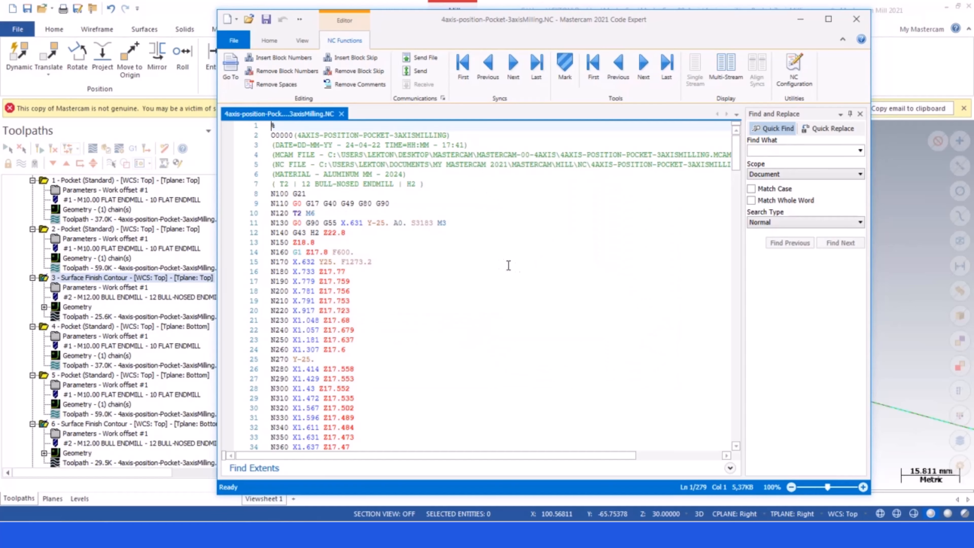
- Search the posted NC code for "A" to check the rotary axis positions, and close the code editor
{"action": "double_click", "coordinate": [400, 226]}
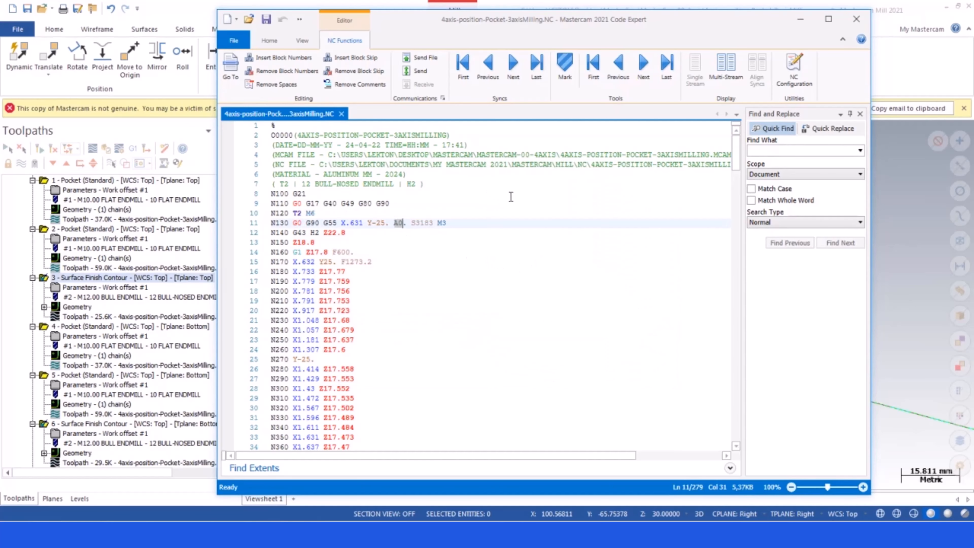
{"action": "left_click", "coordinate": [759, 152]}
{"action": "type", "text": "A"}
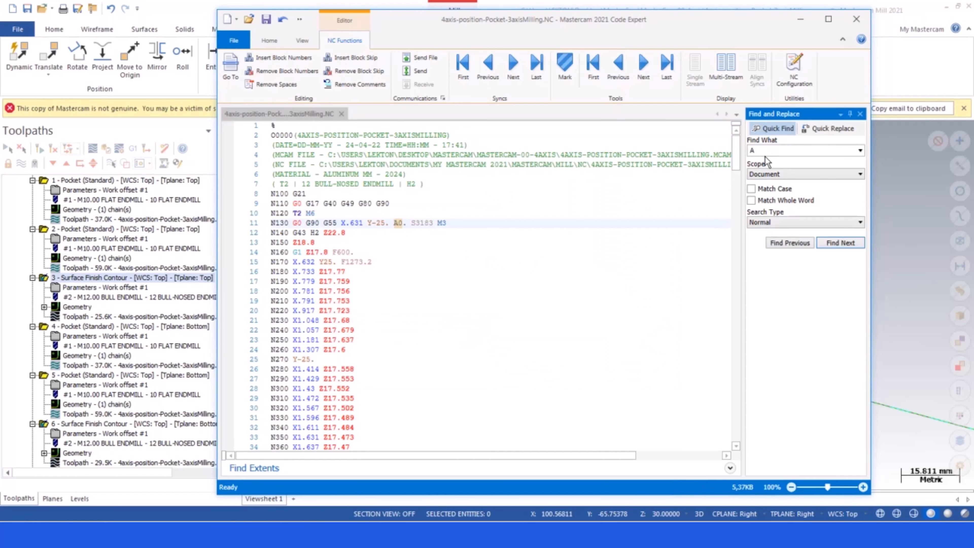
{"action": "key", "text": "Return"}
{"action": "left_click_drag", "start_coordinate": [323, 283], "coordinate": [212, 280]}
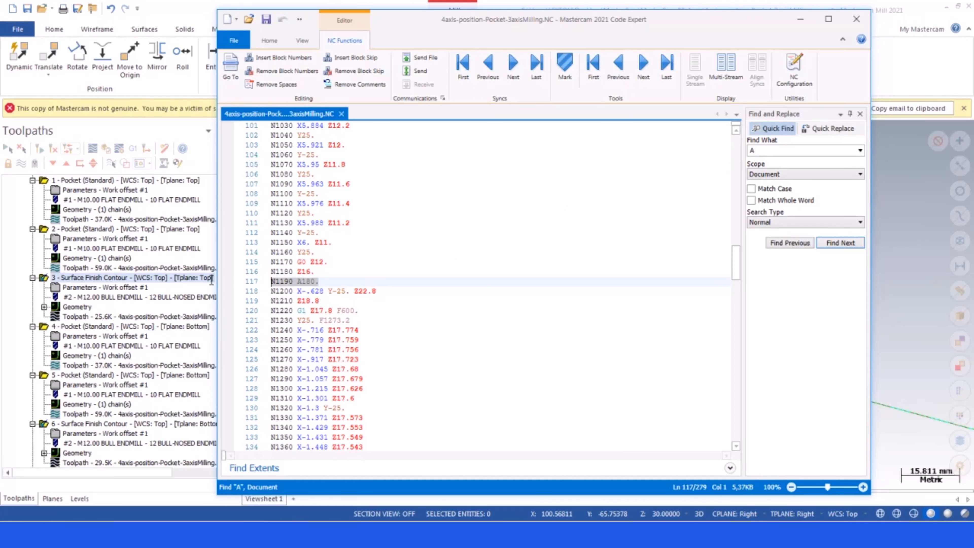
{"action": "left_click", "coordinate": [395, 271]}
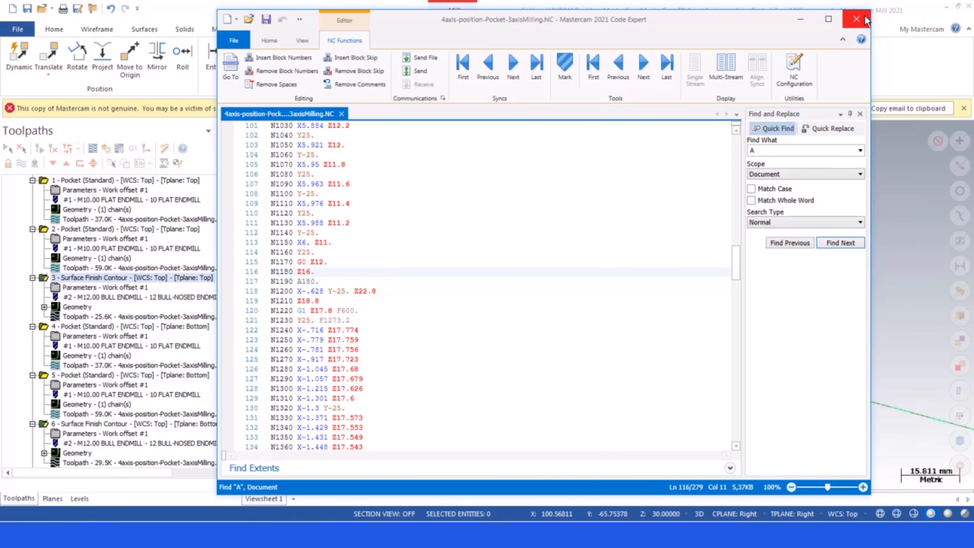
{"action": "left_click", "coordinate": [857, 20]}
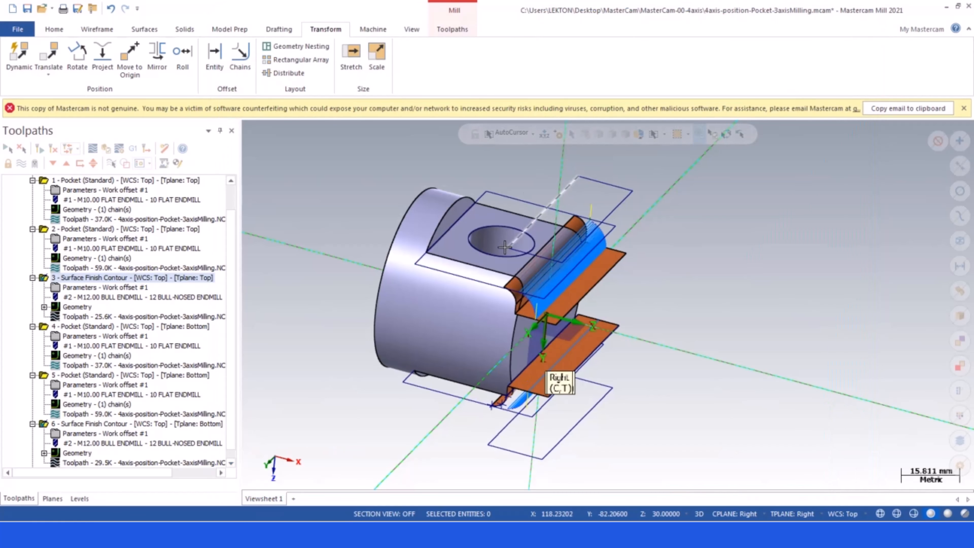
- Set the construction plane and tool plane back to Top
{"action": "middle_click_drag", "start_coordinate": [461, 192], "coordinate": [450, 229]}
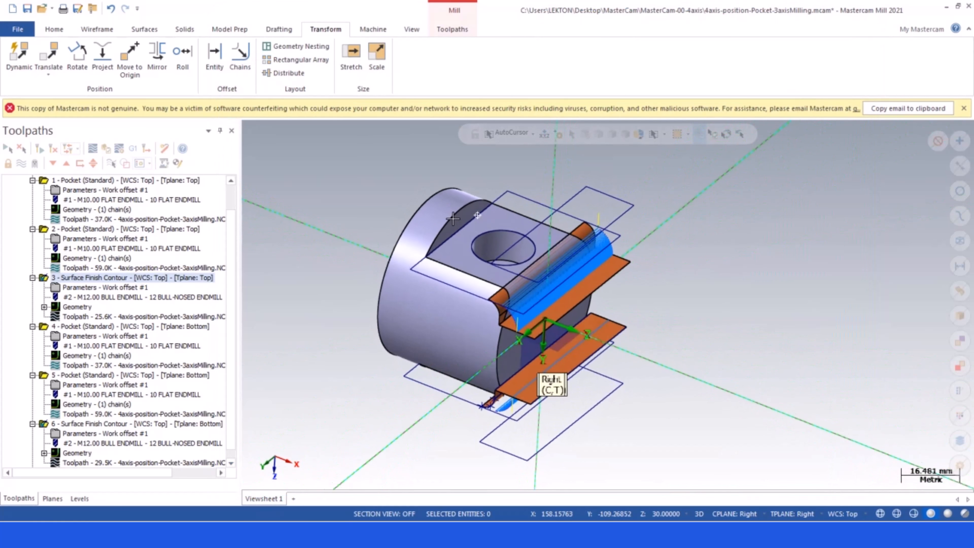
{"action": "left_click", "coordinate": [735, 515]}
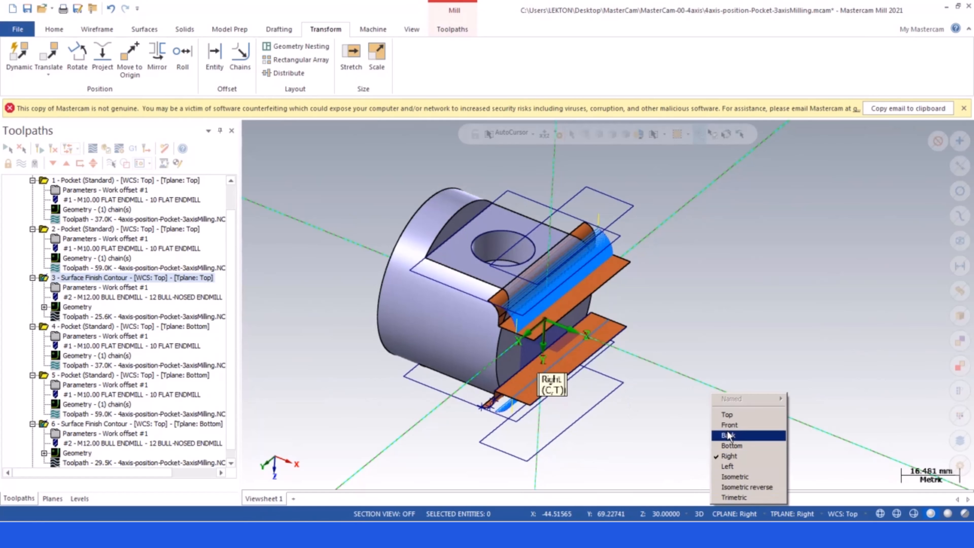
{"action": "left_click", "coordinate": [729, 415]}
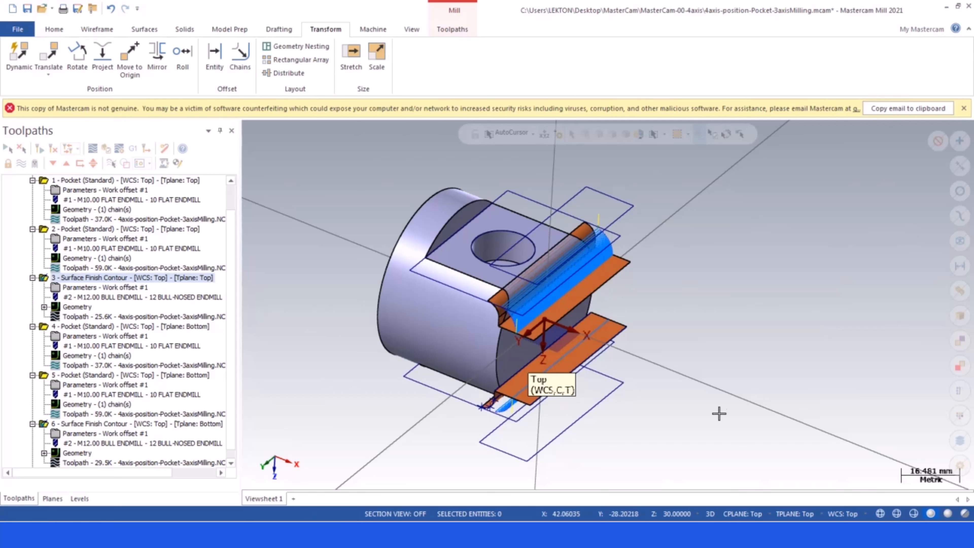
- Examine the part and the contour toolpaths on both fillets from several directions
{"action": "mouse_move", "coordinate": [444, 305]}
{"action": "middle_mouse_down"}
{"action": "mouse_move", "coordinate": [511, 221]}
{"action": "mouse_move", "coordinate": [513, 192]}
{"action": "mouse_move", "coordinate": [464, 310]}
{"action": "mouse_move", "coordinate": [445, 292]}
{"action": "mouse_move", "coordinate": [446, 313]}
{"action": "middle_mouse_up"}
{"action": "scroll", "coordinate": [507, 240], "scroll_direction": "down", "scroll_amount": 3}
{"action": "scroll", "coordinate": [507, 240], "scroll_direction": "up", "scroll_amount": 5}
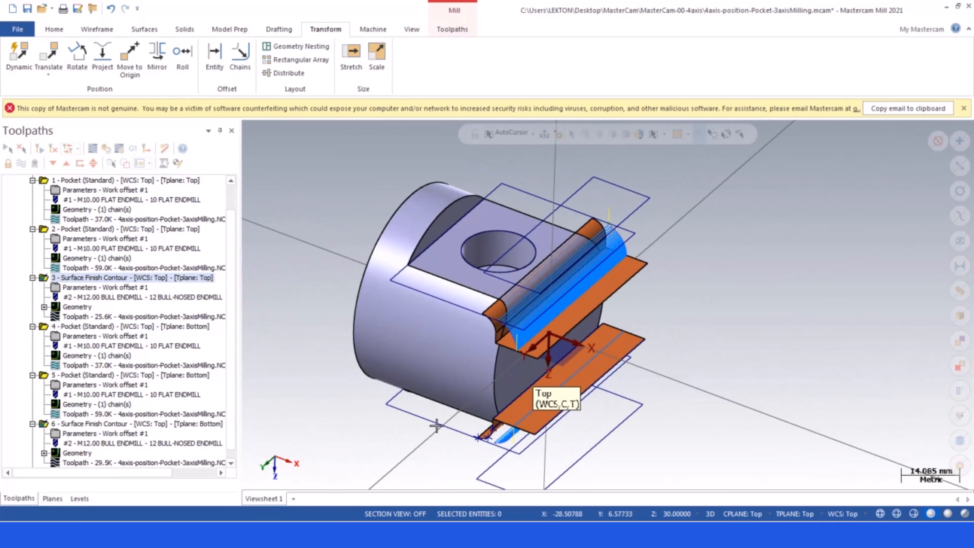
{"action": "middle_click_drag", "start_coordinate": [461, 249], "coordinate": [443, 200]}
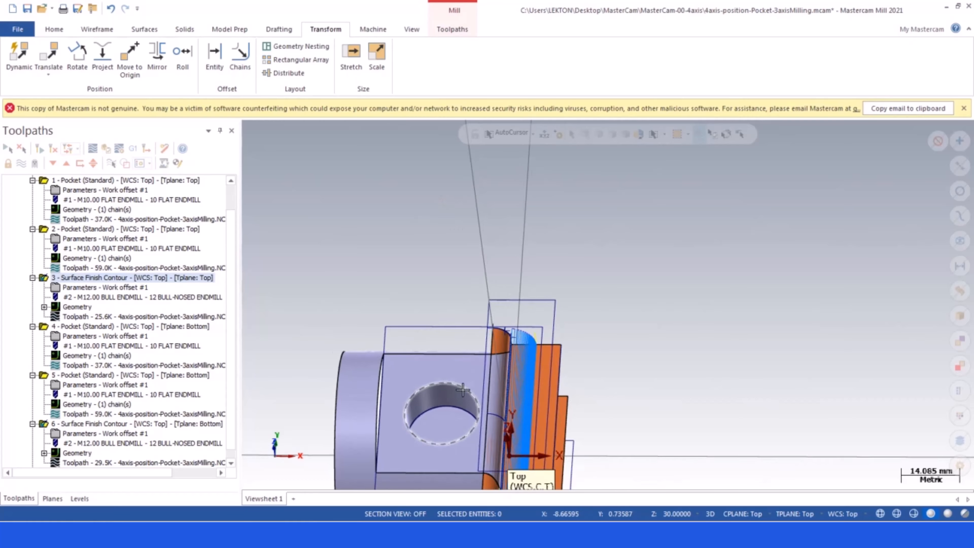
{"action": "middle_click_drag", "start_coordinate": [463, 391], "coordinate": [399, 393]}
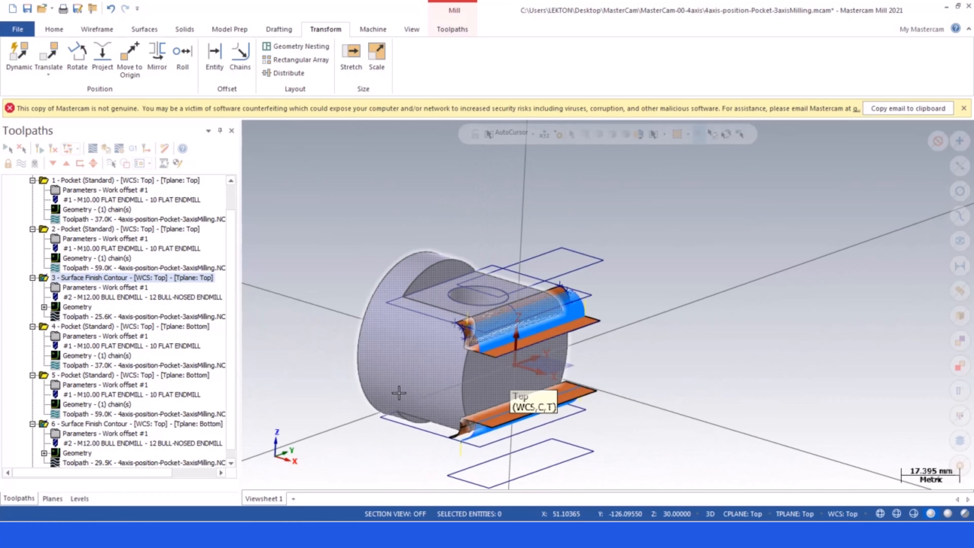
{"action": "scroll", "coordinate": [432, 339], "scroll_direction": "up", "scroll_amount": 1}
{"action": "middle_click_drag", "start_coordinate": [432, 339], "coordinate": [414, 406]}
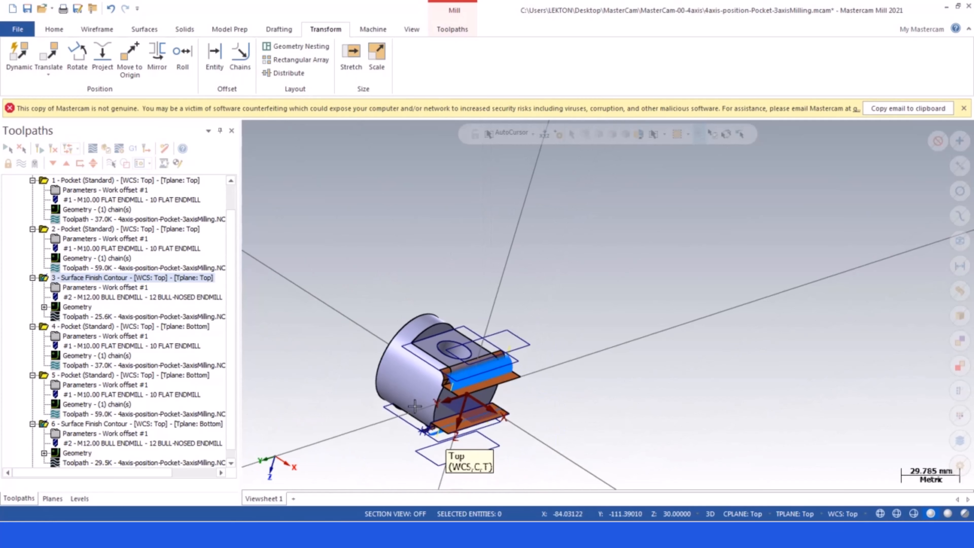
{"action": "scroll", "coordinate": [415, 406], "scroll_direction": "up", "scroll_amount": 5}
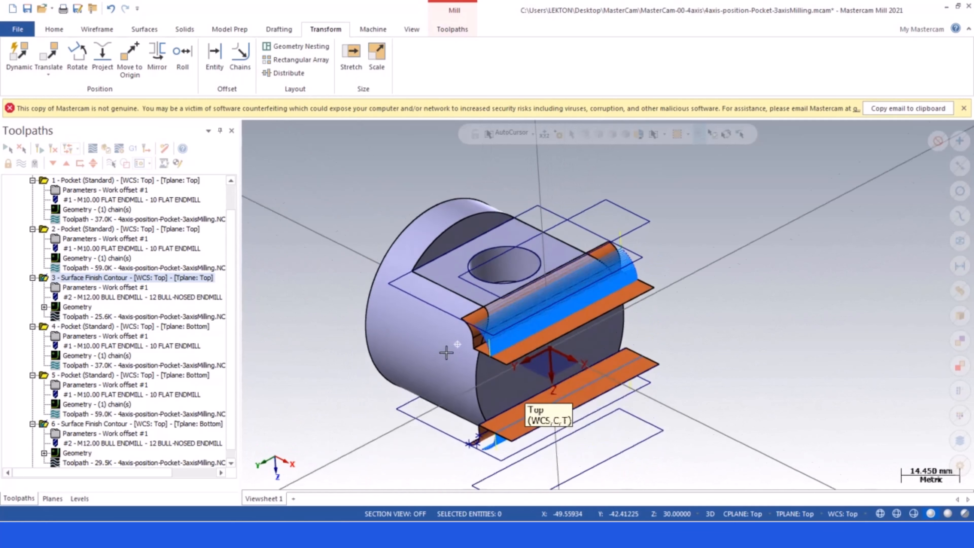
{"action": "middle_click_drag", "start_coordinate": [446, 353], "coordinate": [451, 349]}
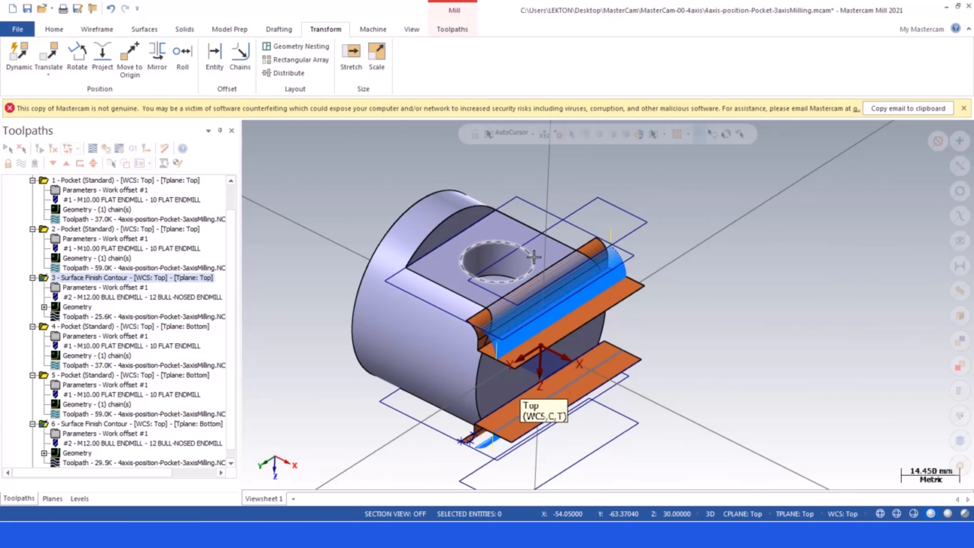
{"action": "scroll", "coordinate": [534, 256], "scroll_direction": "down", "scroll_amount": 2}
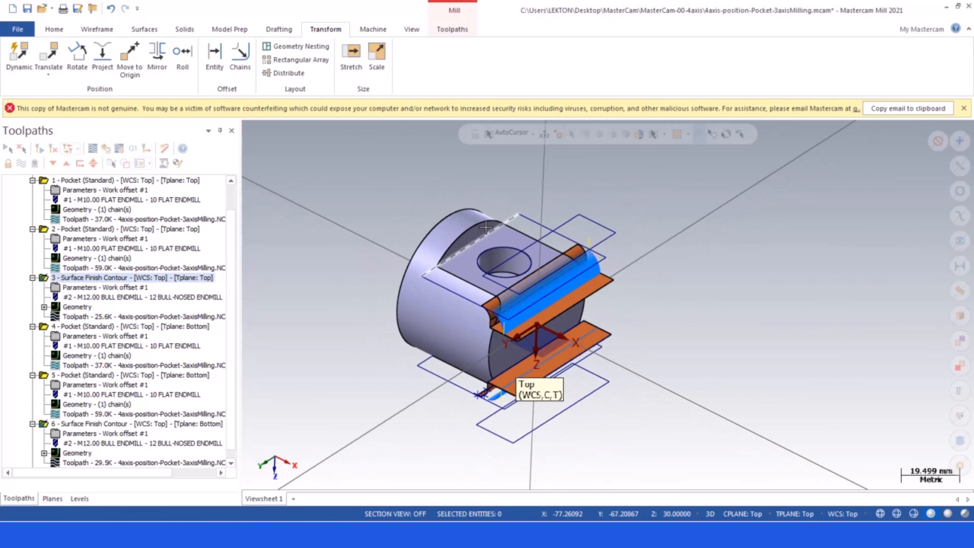
- Display the toolpaths of the two Top-plane pocket operations together with the surface finish contour toolpaths
{"action": "scroll", "coordinate": [486, 227], "scroll_direction": "up", "scroll_amount": 1}
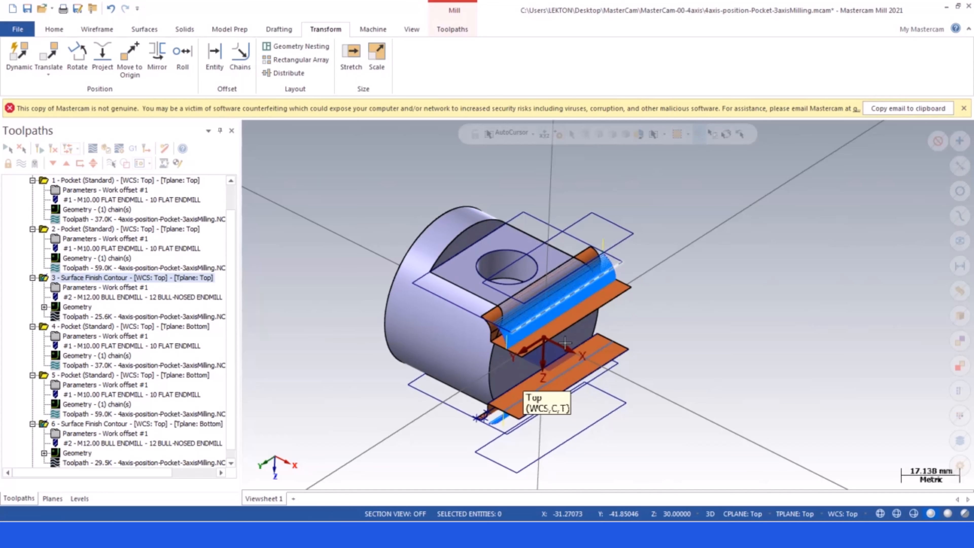
{"action": "scroll", "coordinate": [492, 218], "scroll_direction": "up", "scroll_amount": 3}
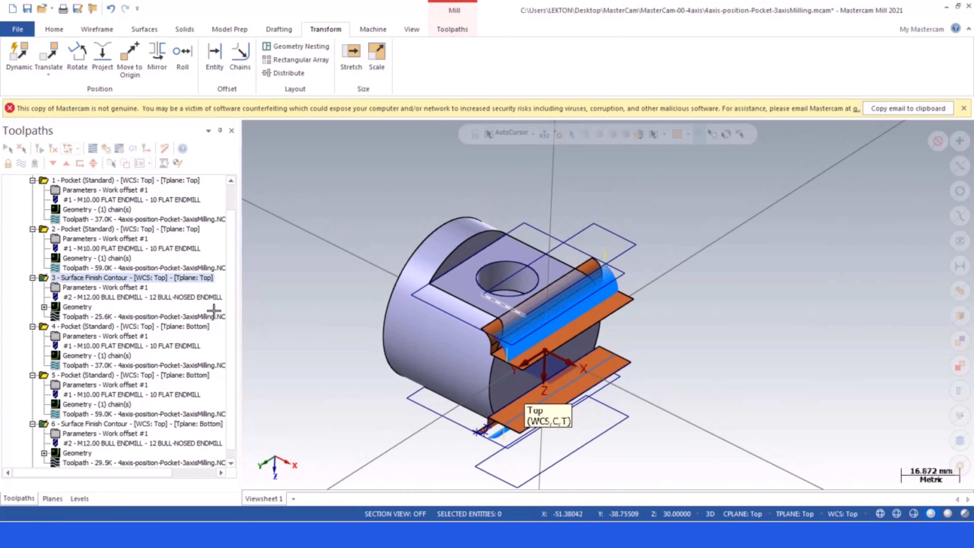
{"action": "left_click", "coordinate": [45, 231], "text": "ctrl"}
{"action": "left_click", "coordinate": [45, 180], "text": "ctrl"}
{"action": "left_click", "coordinate": [22, 164]}
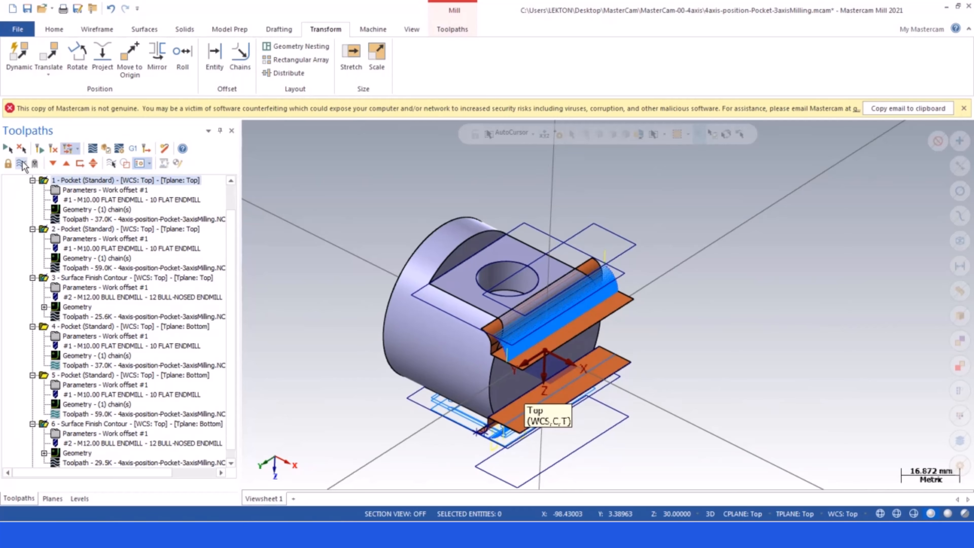
{"action": "middle_click_drag", "start_coordinate": [478, 284], "coordinate": [401, 244]}
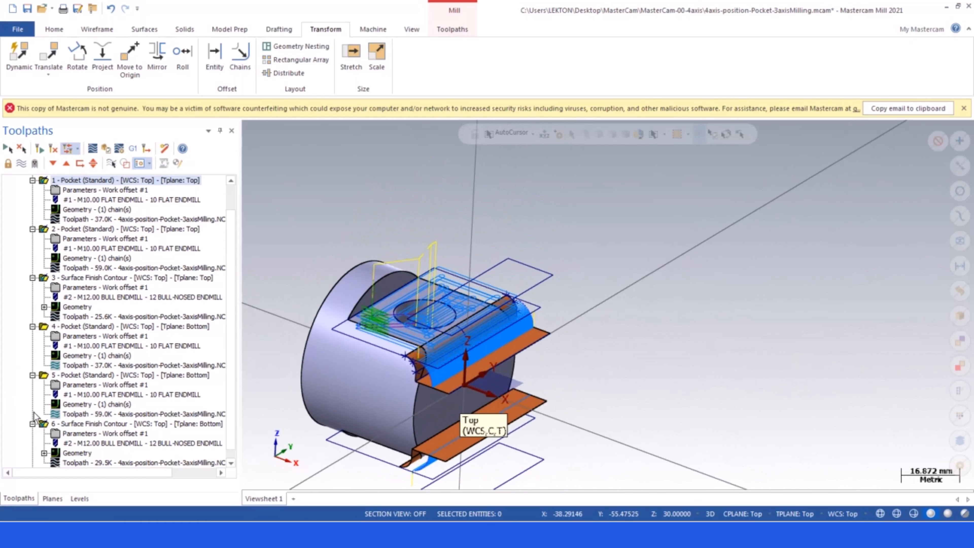
- Hide the bottom fillet's contour toolpath, and toggle the display of the three Top-plane toolpaths off and on
{"action": "left_click", "coordinate": [44, 424]}
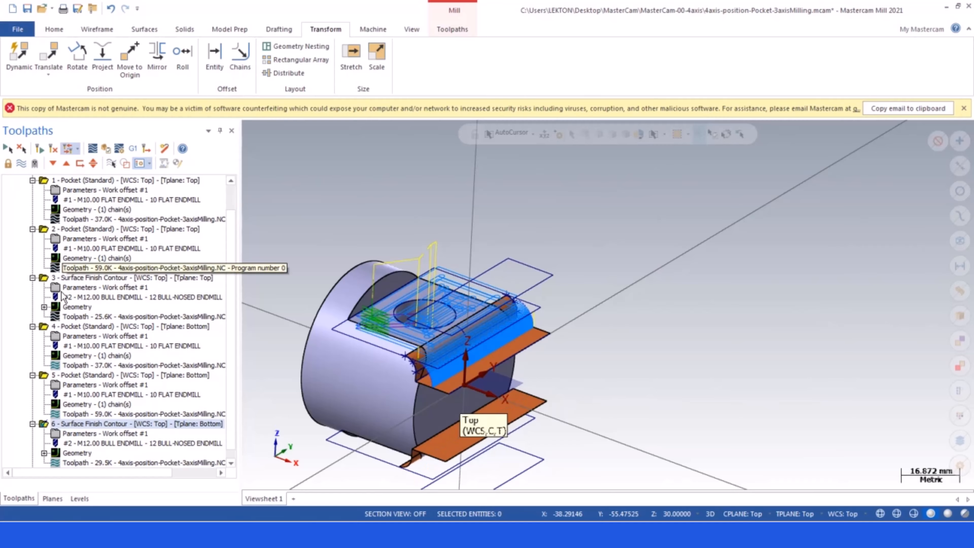
{"action": "scroll", "coordinate": [37, 299], "scroll_direction": "up", "scroll_amount": 1}
{"action": "left_click", "coordinate": [43, 256]}
{"action": "left_click", "coordinate": [44, 213], "text": "ctrl"}
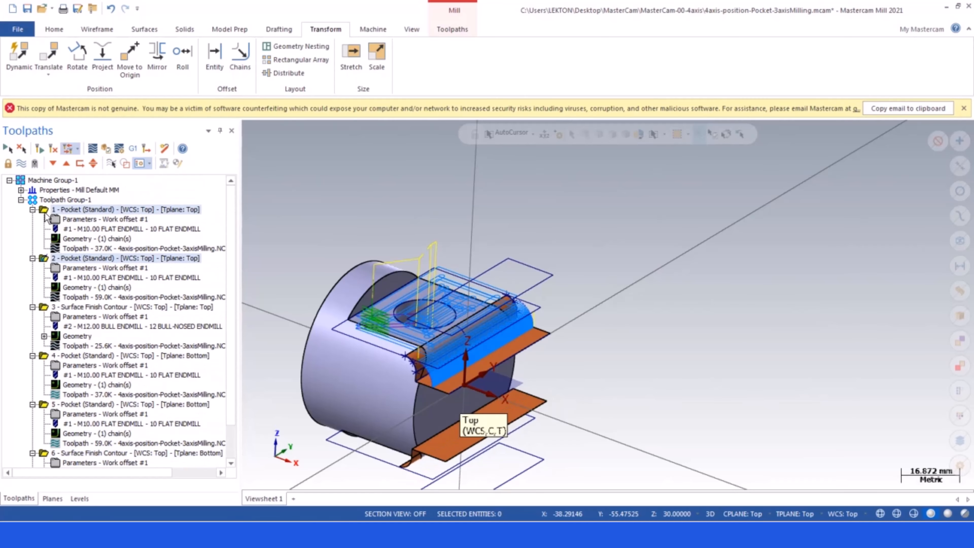
{"action": "left_click", "coordinate": [42, 309], "text": "ctrl"}
{"action": "left_click", "coordinate": [23, 165]}
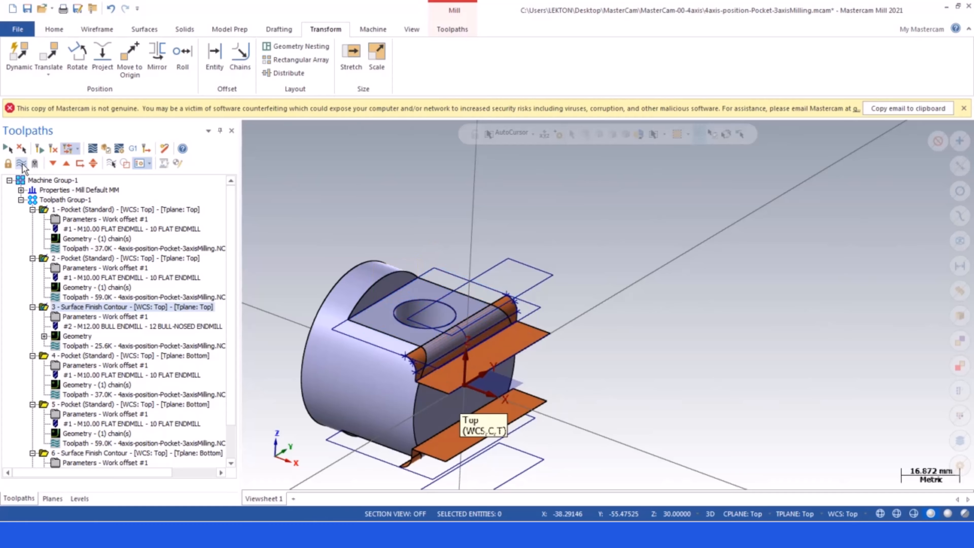
{"action": "left_click", "coordinate": [23, 165]}
- Examine the Top-plane pocket and fillet contour toolpaths on the part from different angles and distances
{"action": "scroll", "coordinate": [487, 239], "scroll_direction": "down", "scroll_amount": 2}
{"action": "scroll", "coordinate": [371, 317], "scroll_direction": "up", "scroll_amount": 2}
{"action": "middle_click_drag", "start_coordinate": [370, 318], "coordinate": [422, 296]}
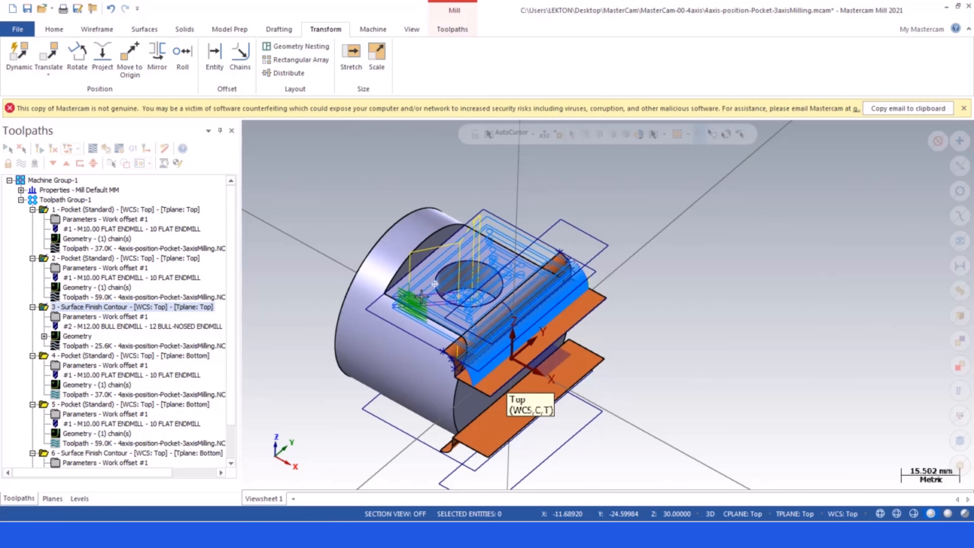
{"action": "middle_click_drag", "start_coordinate": [421, 296], "coordinate": [419, 294]}
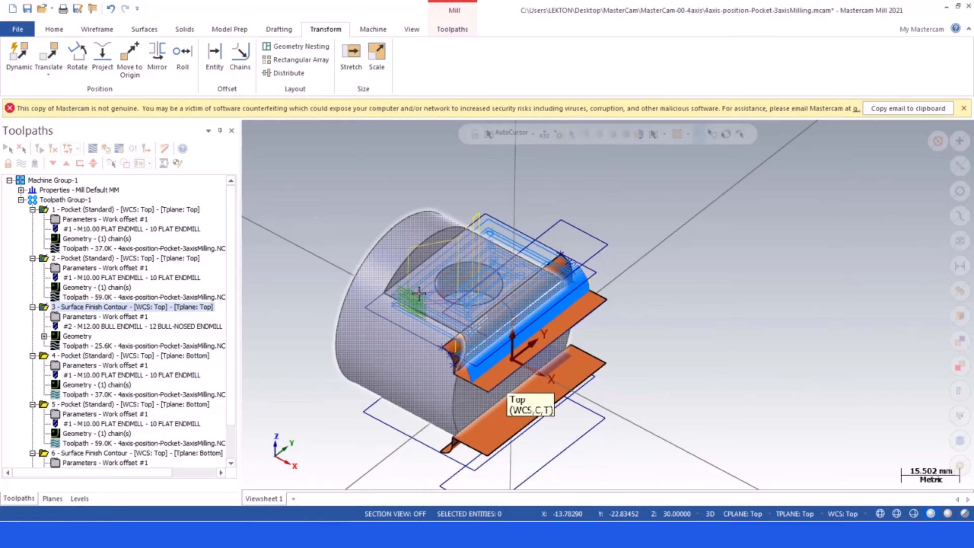
{"action": "scroll", "coordinate": [552, 263], "scroll_direction": "down", "scroll_amount": 5}
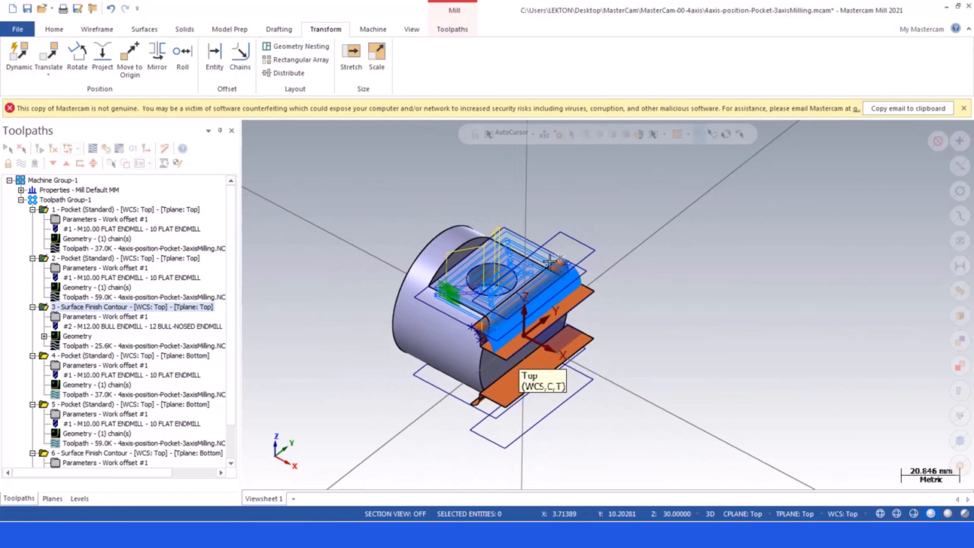
{"action": "scroll", "coordinate": [480, 309], "scroll_direction": "up", "scroll_amount": 4}
{"action": "middle_click_drag", "start_coordinate": [422, 302], "coordinate": [426, 302]}
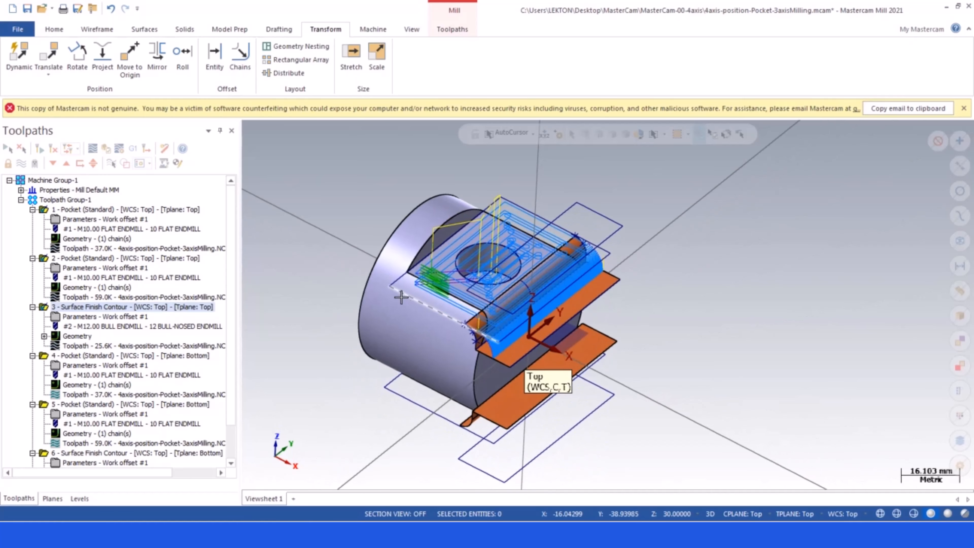
{"action": "scroll", "coordinate": [418, 297], "scroll_direction": "down", "scroll_amount": 3}
{"action": "scroll", "coordinate": [441, 296], "scroll_direction": "up", "scroll_amount": 4}
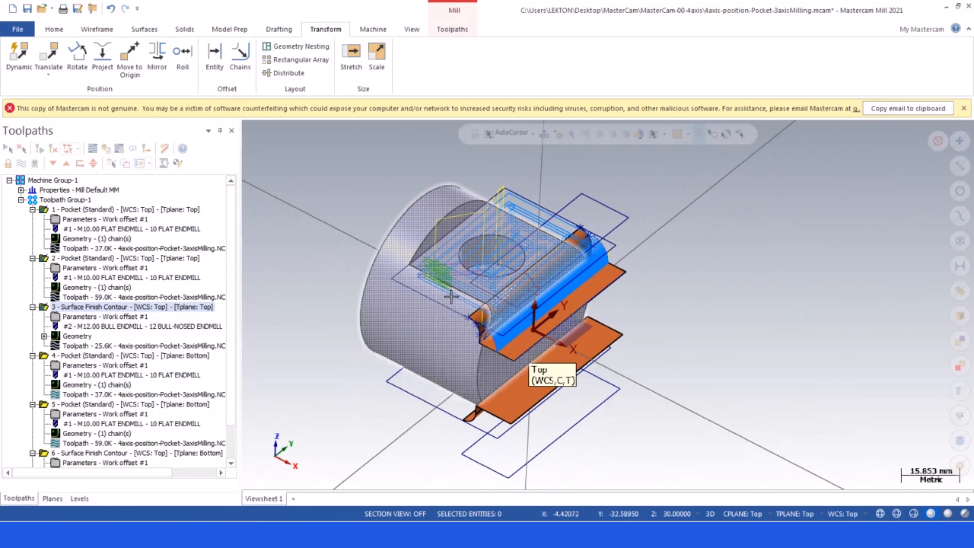
{"action": "middle_click_drag", "start_coordinate": [451, 297], "coordinate": [507, 369]}
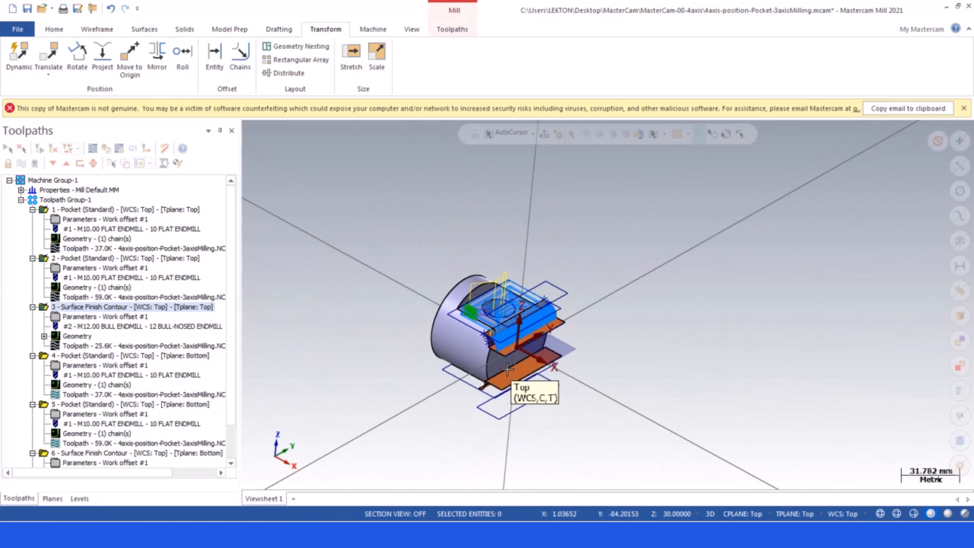
{"action": "scroll", "coordinate": [532, 357], "scroll_direction": "up", "scroll_amount": 2}
{"action": "scroll", "coordinate": [474, 336], "scroll_direction": "up", "scroll_amount": 1}
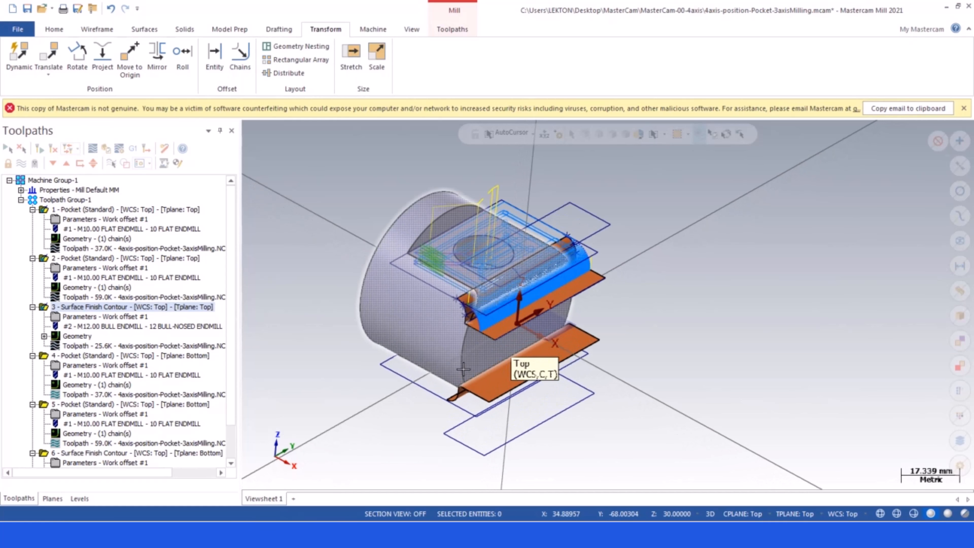
- Select all operations and hide their toolpaths
{"action": "left_click", "coordinate": [8, 148]}
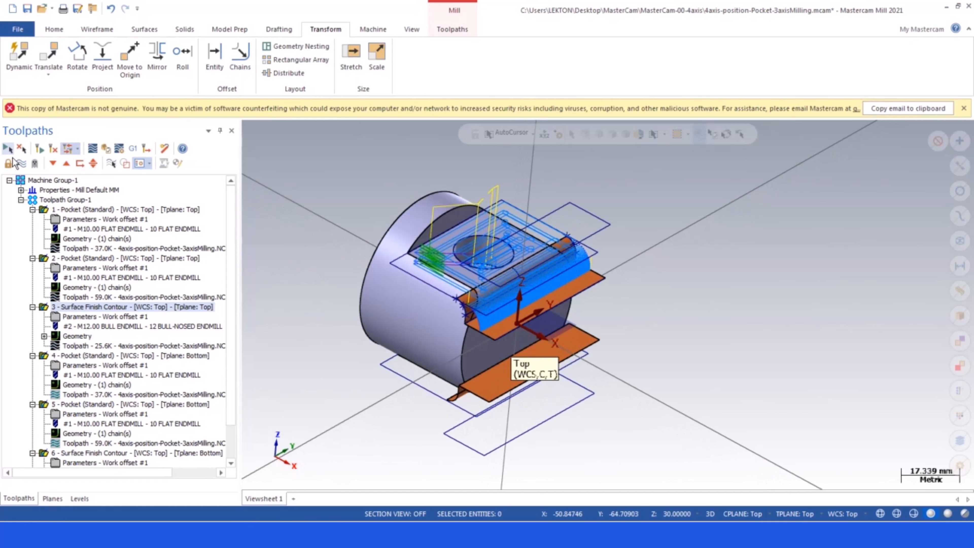
{"action": "left_click", "coordinate": [21, 164]}
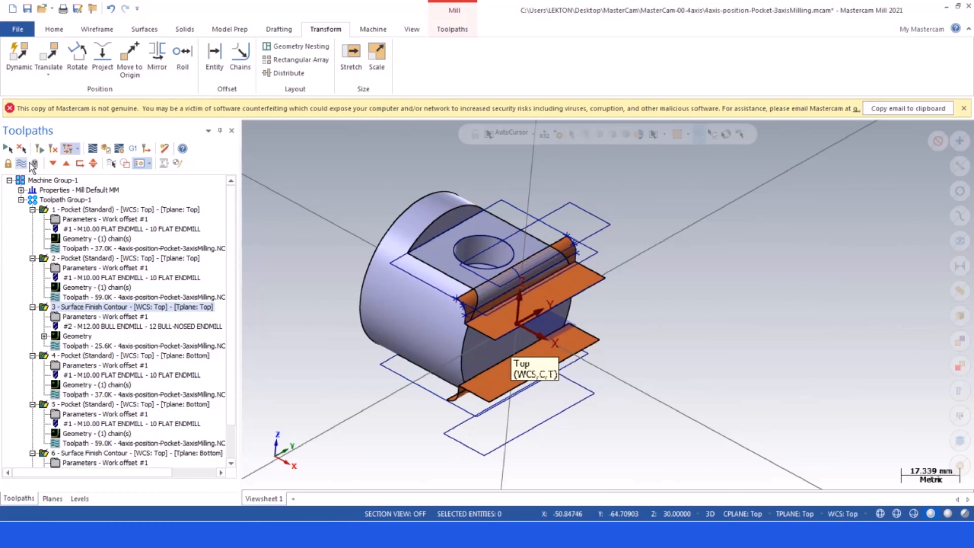
- Examine the part, the draft surfaces and the containment rectangles without the toolpaths
{"action": "scroll", "coordinate": [414, 265], "scroll_direction": "down", "scroll_amount": 1}
{"action": "scroll", "coordinate": [411, 269], "scroll_direction": "up", "scroll_amount": 2}
{"action": "mouse_move", "coordinate": [408, 271]}
{"action": "middle_mouse_down"}
{"action": "mouse_move", "coordinate": [393, 322]}
{"action": "mouse_move", "coordinate": [404, 253]}
{"action": "mouse_move", "coordinate": [405, 279]}
{"action": "middle_mouse_up"}
{"action": "scroll", "coordinate": [408, 283], "scroll_direction": "down", "scroll_amount": 1}
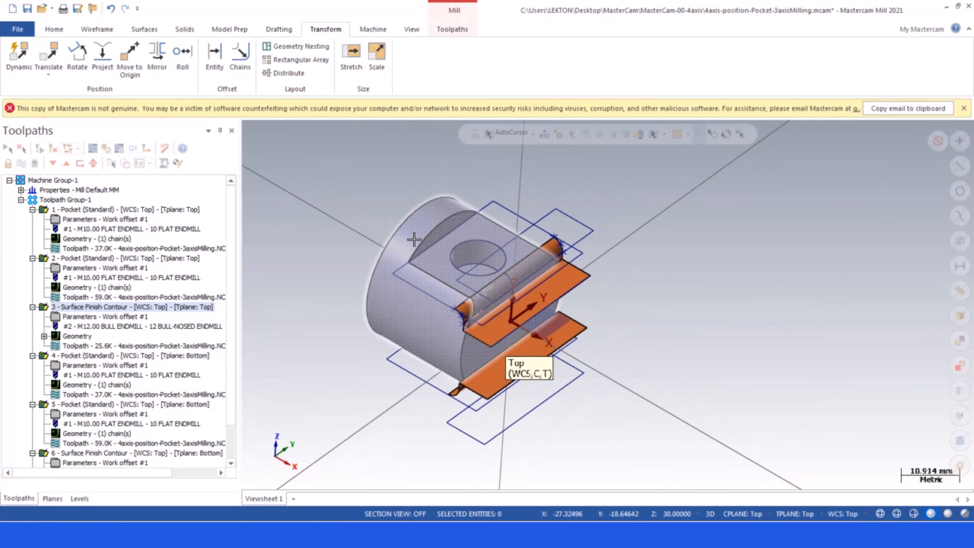
{"action": "scroll", "coordinate": [566, 255], "scroll_direction": "down", "scroll_amount": 1}
{"action": "scroll", "coordinate": [445, 277], "scroll_direction": "up", "scroll_amount": 2}
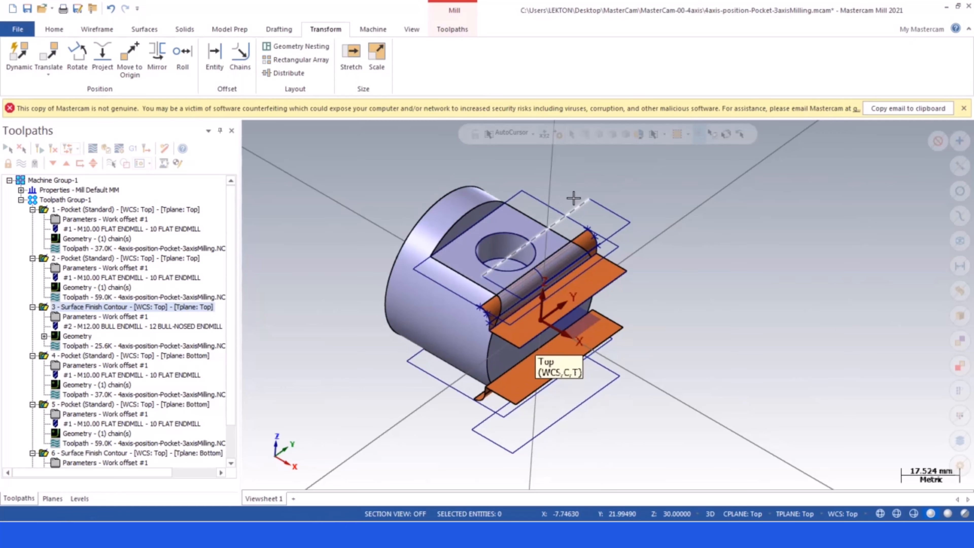
{"action": "scroll", "coordinate": [572, 220], "scroll_direction": "down", "scroll_amount": 5}
{"action": "scroll", "coordinate": [543, 201], "scroll_direction": "up", "scroll_amount": 4}
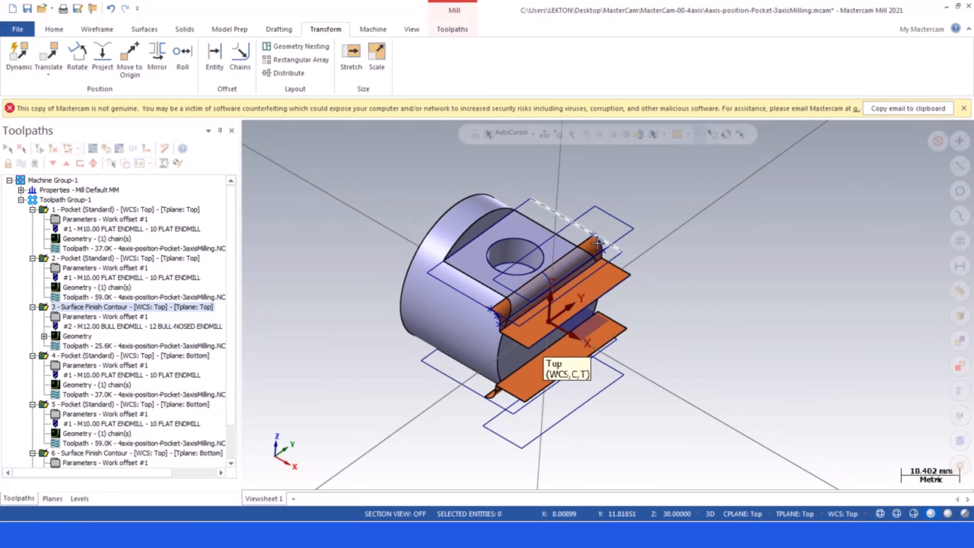
{"action": "scroll", "coordinate": [616, 256], "scroll_direction": "up", "scroll_amount": 1}
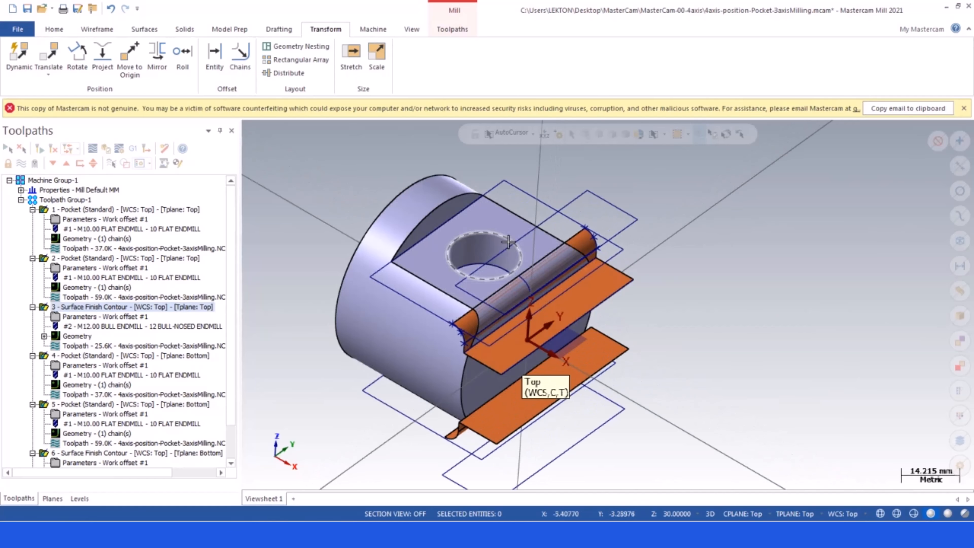
{"action": "scroll", "coordinate": [509, 242], "scroll_direction": "down", "scroll_amount": 3}
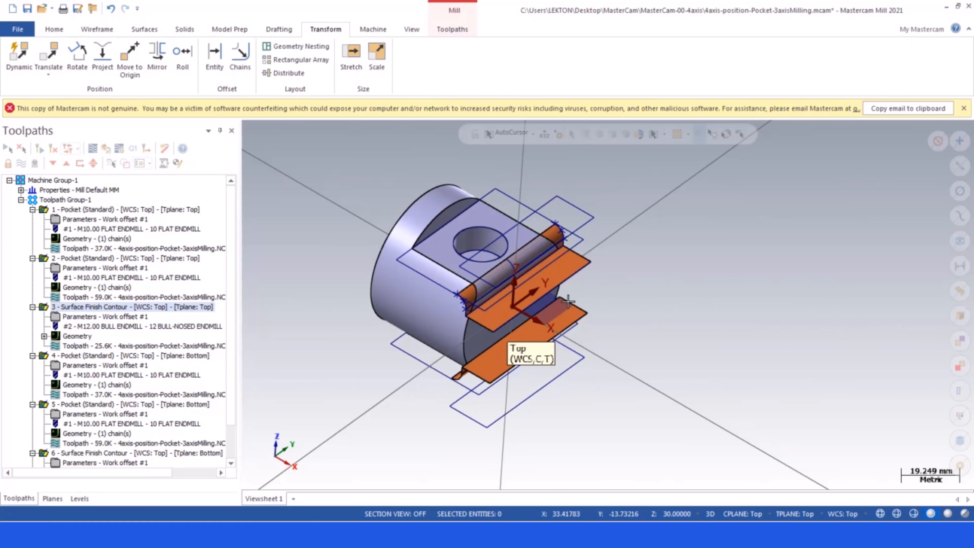
{"action": "scroll", "coordinate": [526, 185], "scroll_direction": "up", "scroll_amount": 1}
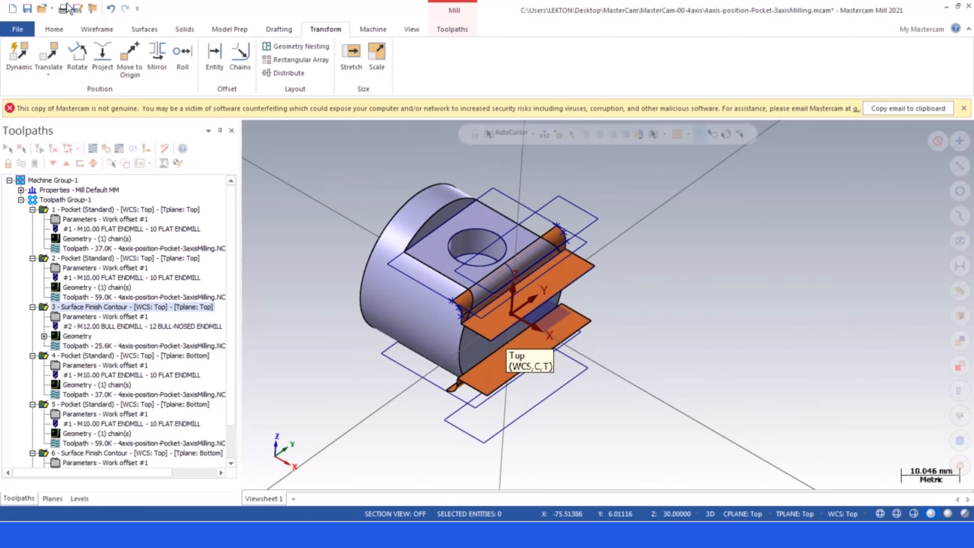
- Save the part file 4axis-position-Pocket-3axisMilling.mcam
{"action": "left_click", "coordinate": [27, 7]}
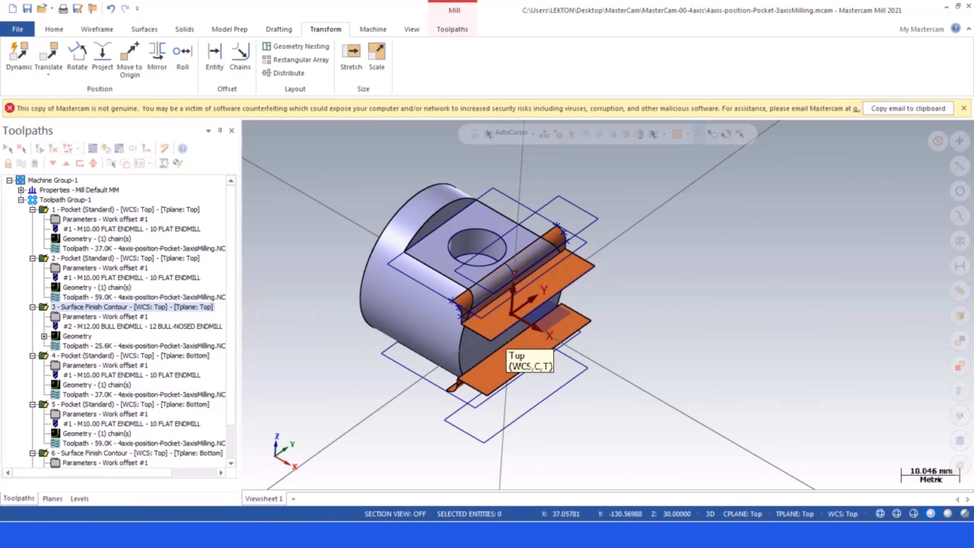
{"action": "left_click", "coordinate": [278, 535]}
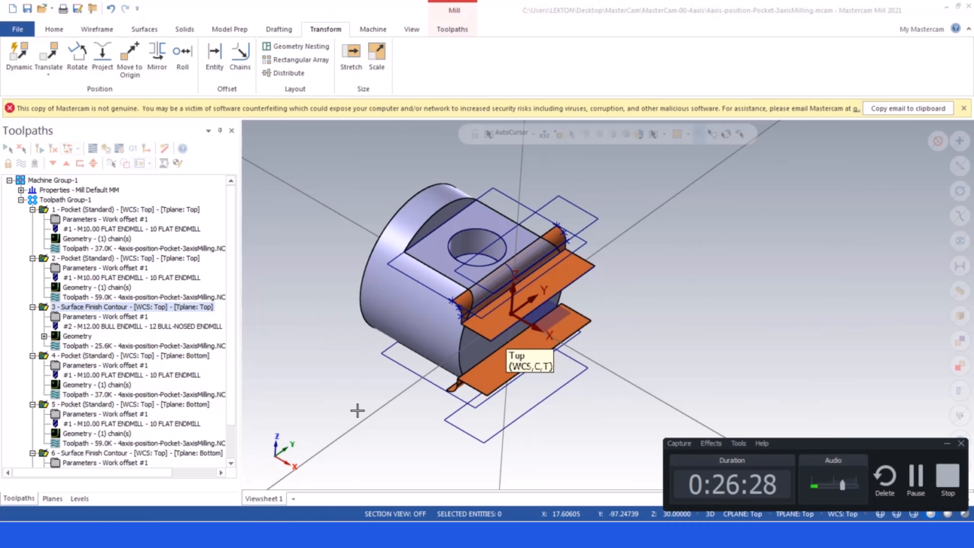